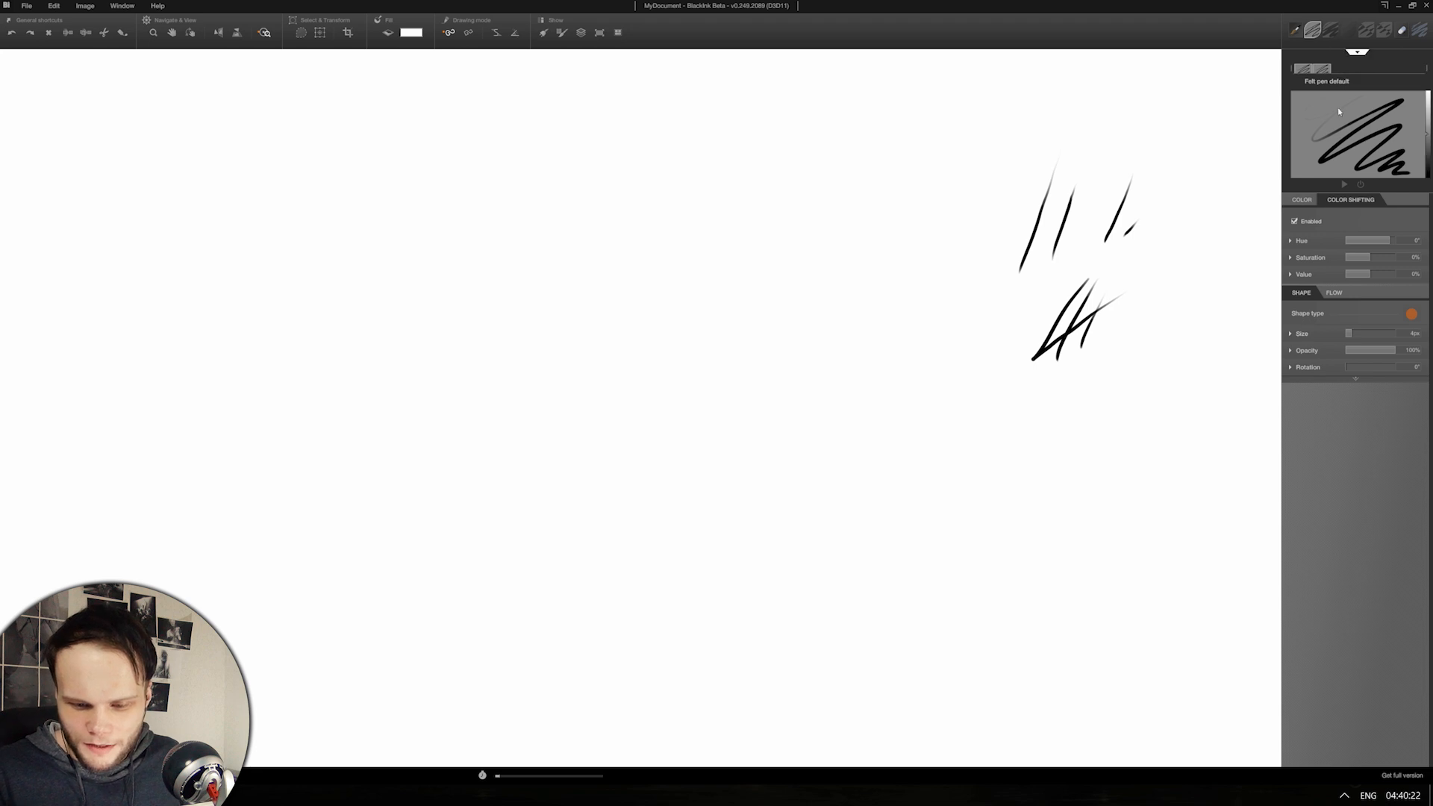
Step: Expand the brush browser above the brush preview and check the fill colour picker
click(1357, 53)
click(415, 33)
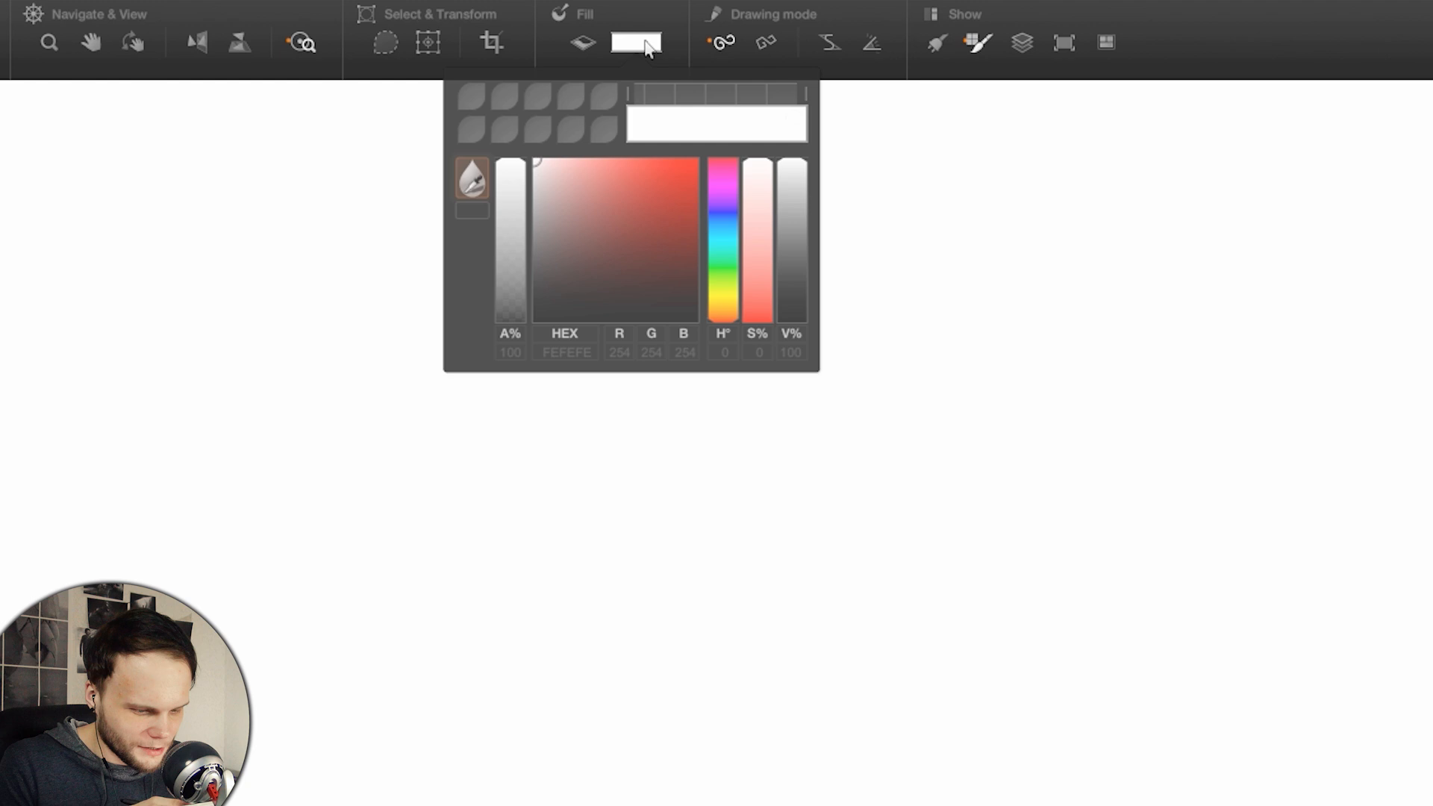
click(646, 47)
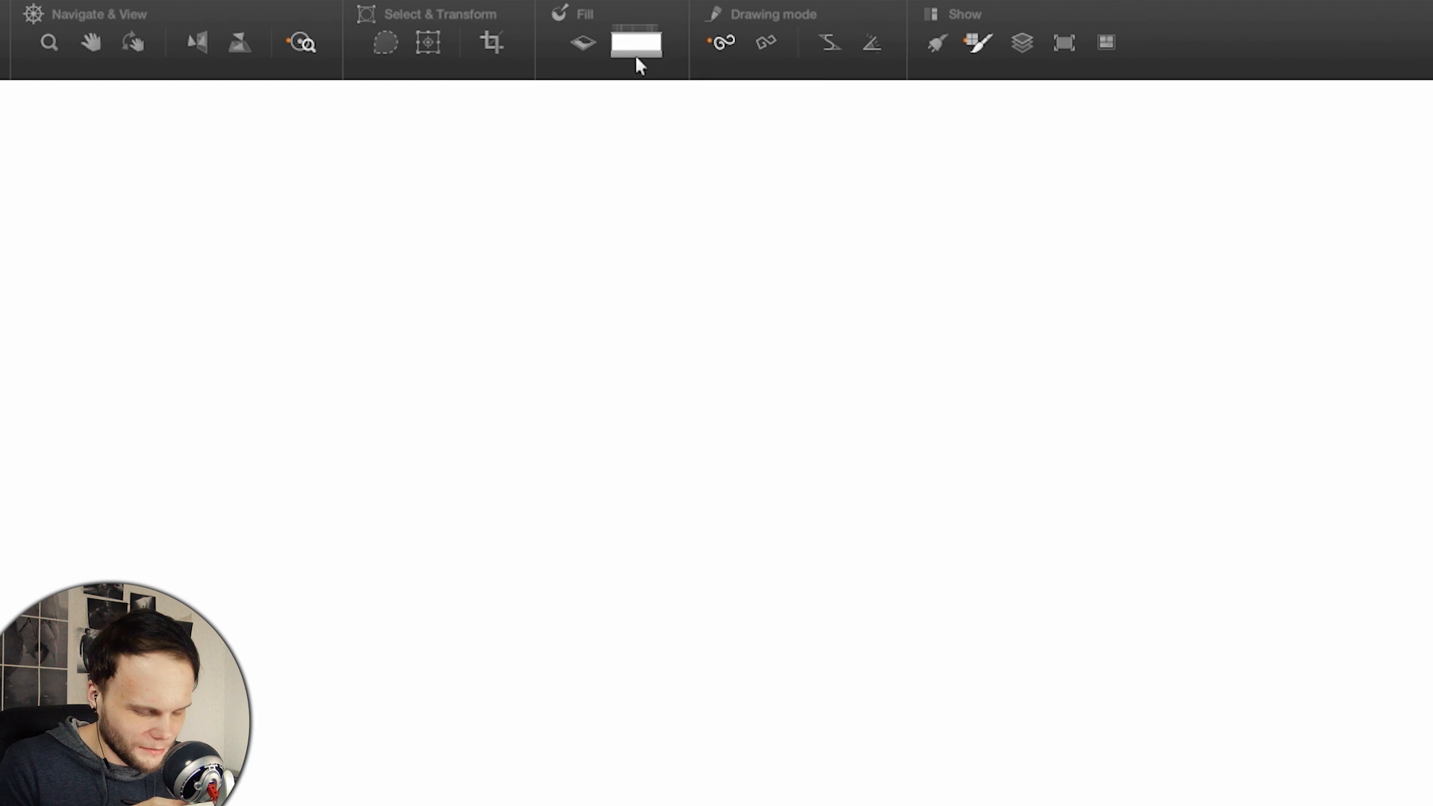
click(644, 46)
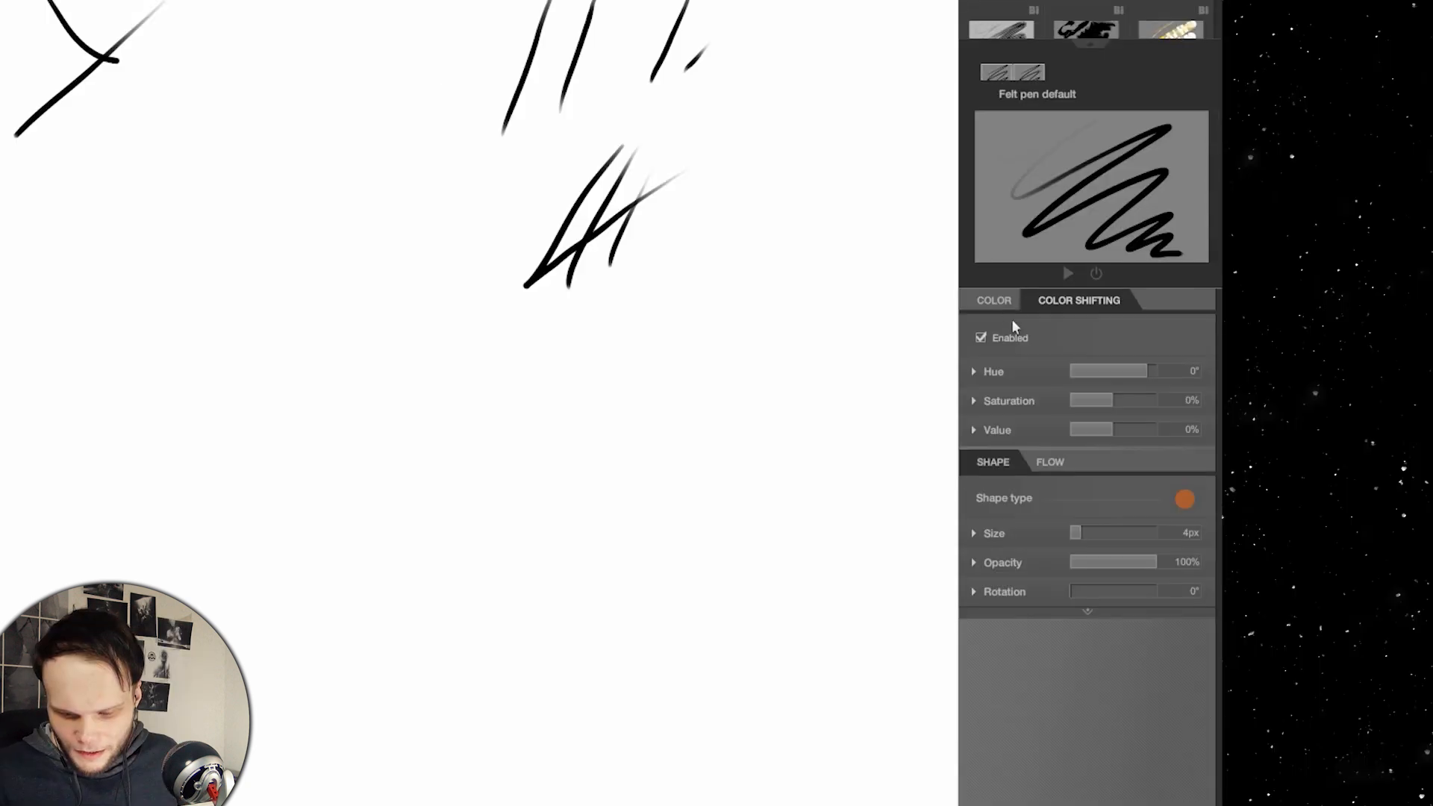
Step: Set the felt pen's colour to the stored red swatch and scribble red test strokes beside the black marks
click(1001, 301)
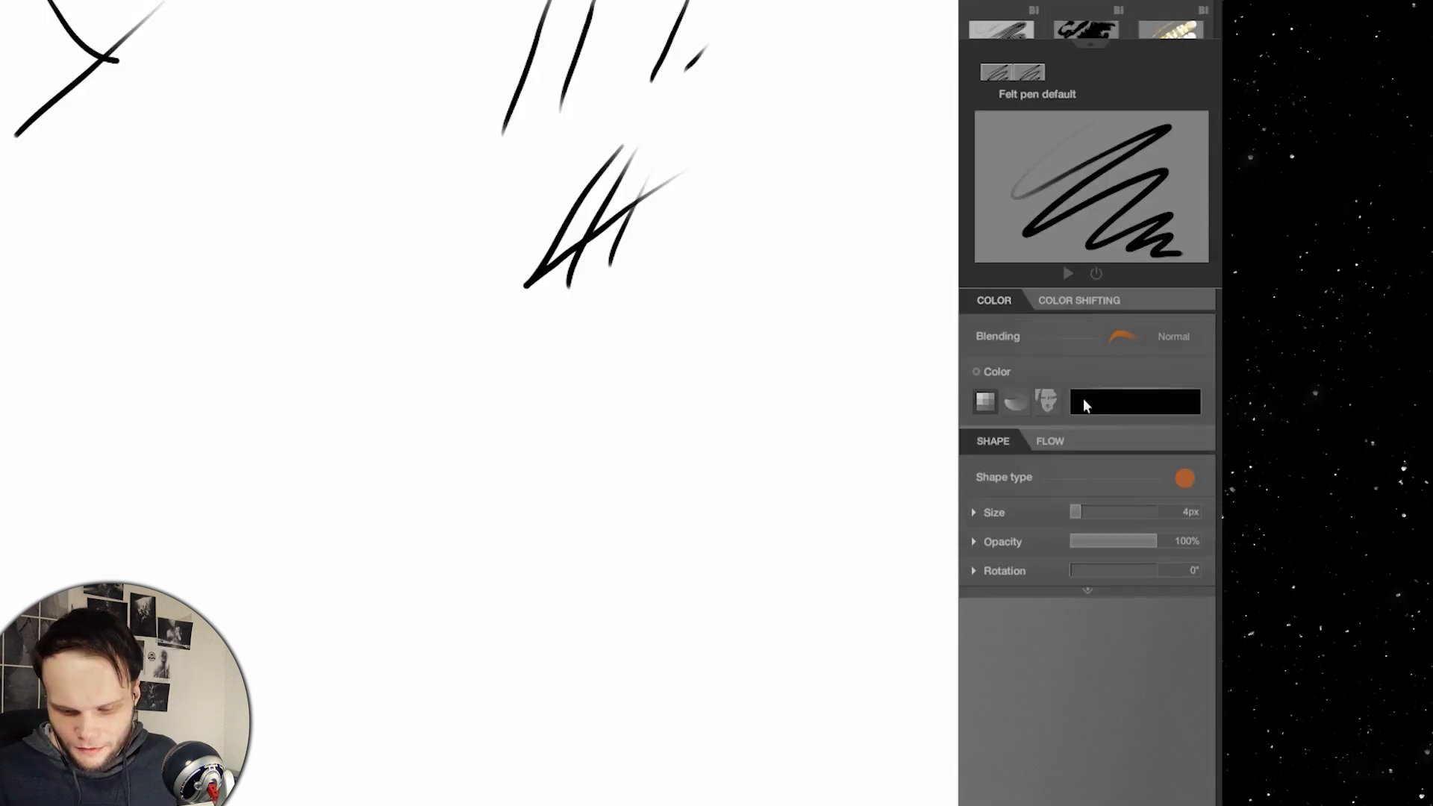
click(1103, 413)
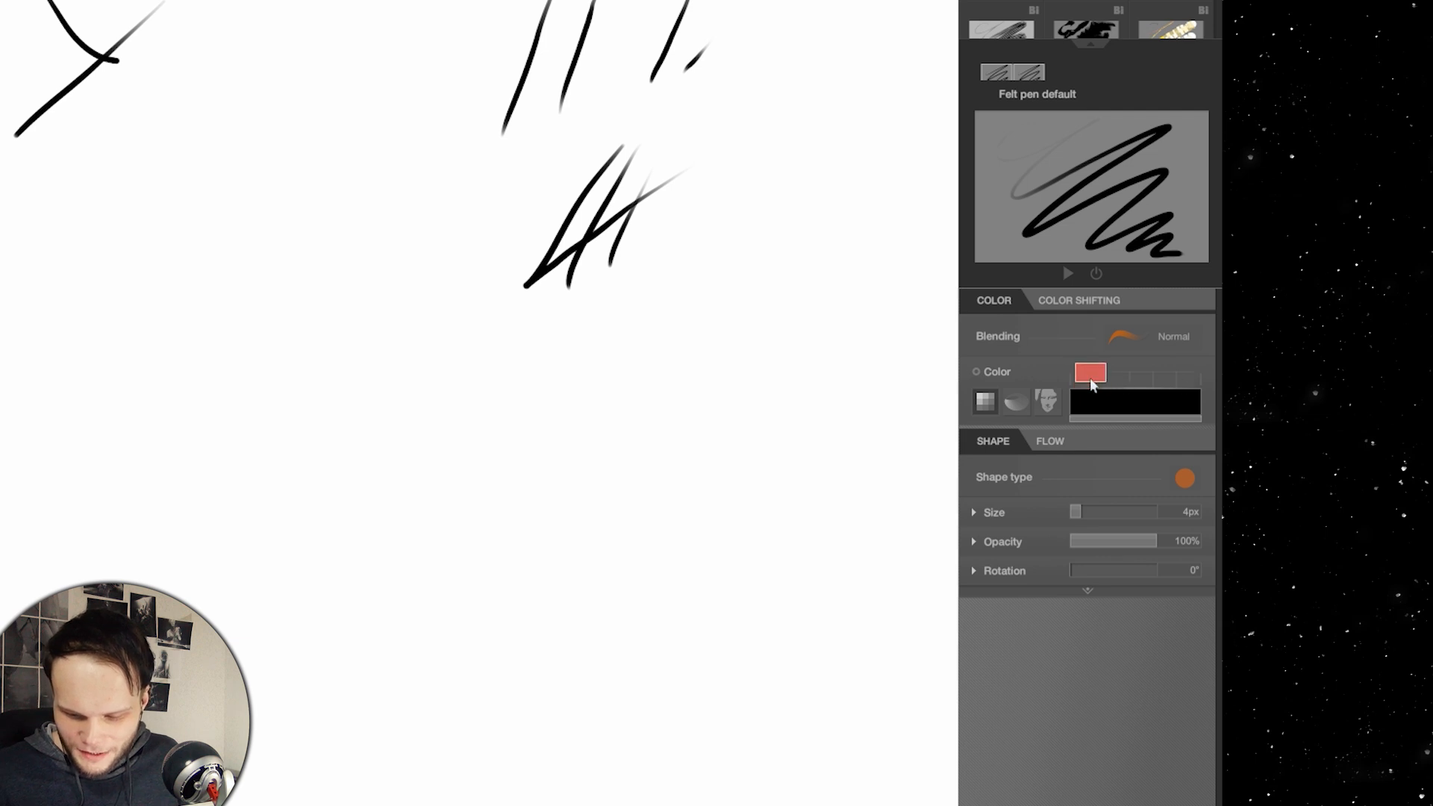
click(1092, 379)
mouse_move(330, 192)
mouse_down()
mouse_move(206, 336)
mouse_move(231, 274)
mouse_up()
drag(287, 170, 258, 365)
Step: Shift the brush colour's hue to -93° and scribble green looping strokes below the red ones
click(1079, 300)
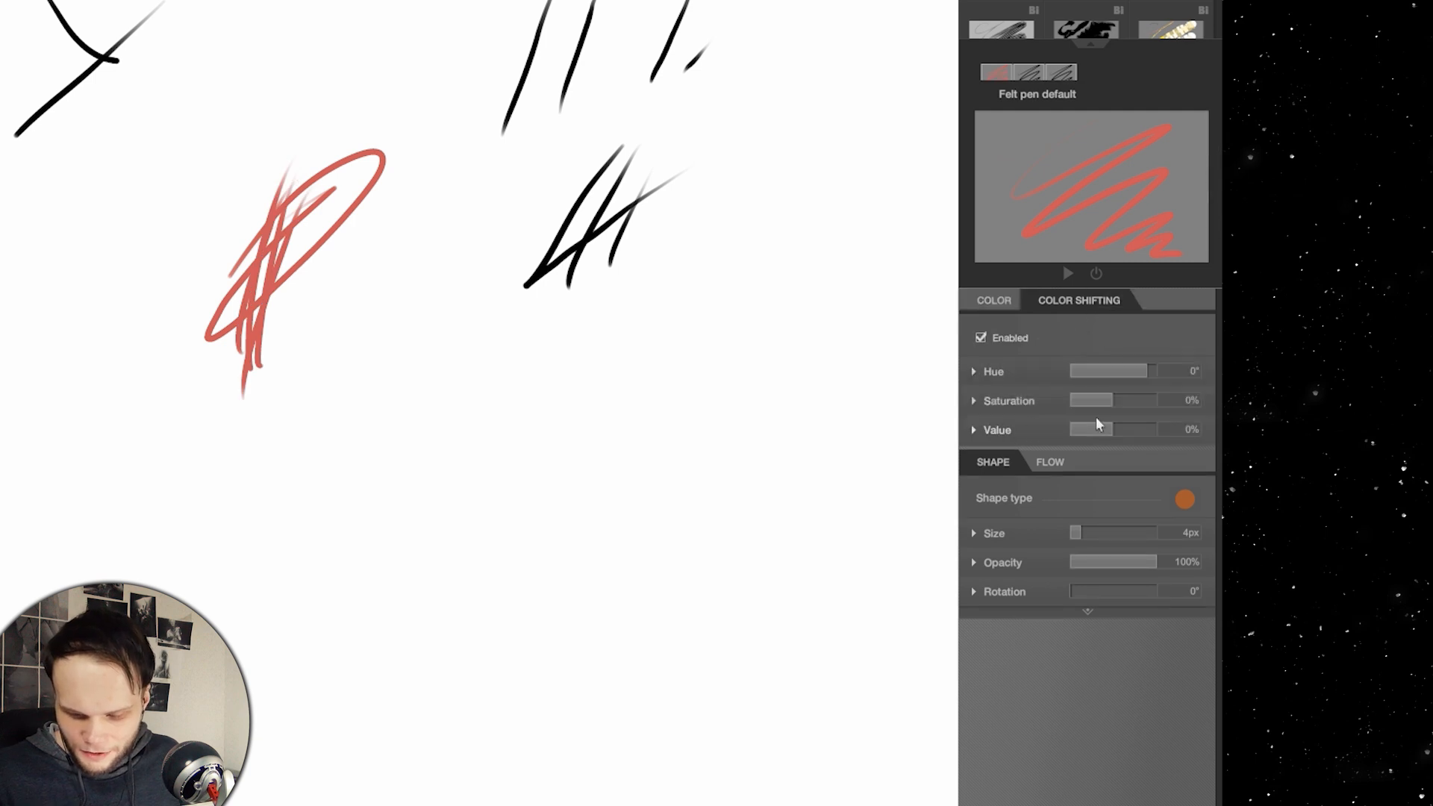
click(1139, 373)
drag(478, 334, 336, 526)
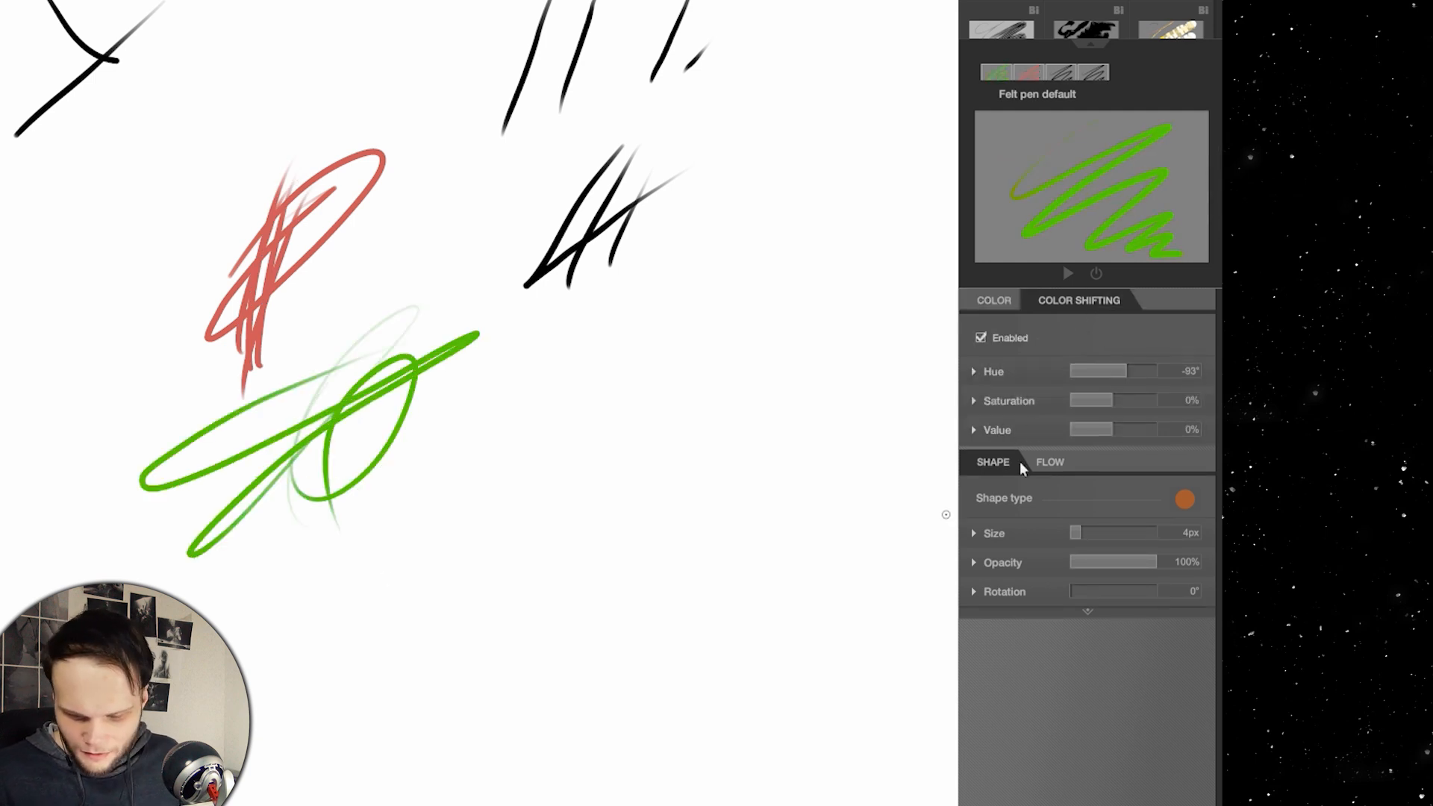
Step: Raise the saturation shift, lower the value shift and scribble darker green strokes over the light green ones
click(993, 370)
click(1127, 425)
click(1104, 454)
mouse_move(975, 382)
mouse_down()
mouse_move(944, 508)
mouse_move(914, 448)
mouse_move(907, 477)
mouse_move(876, 374)
mouse_move(889, 470)
mouse_up()
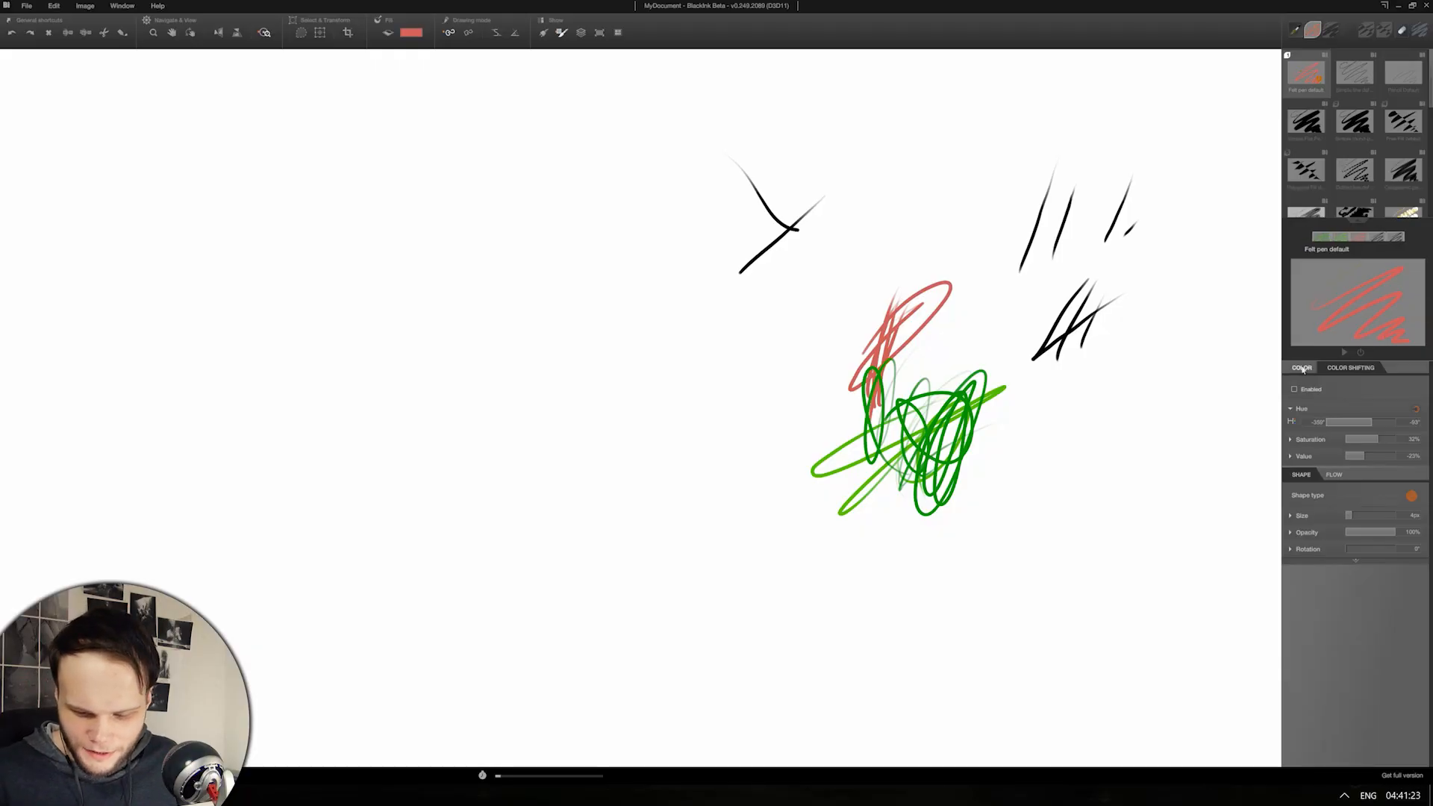
Step: Return to the brush's basic colour settings and show the controller editor and the log
click(1303, 368)
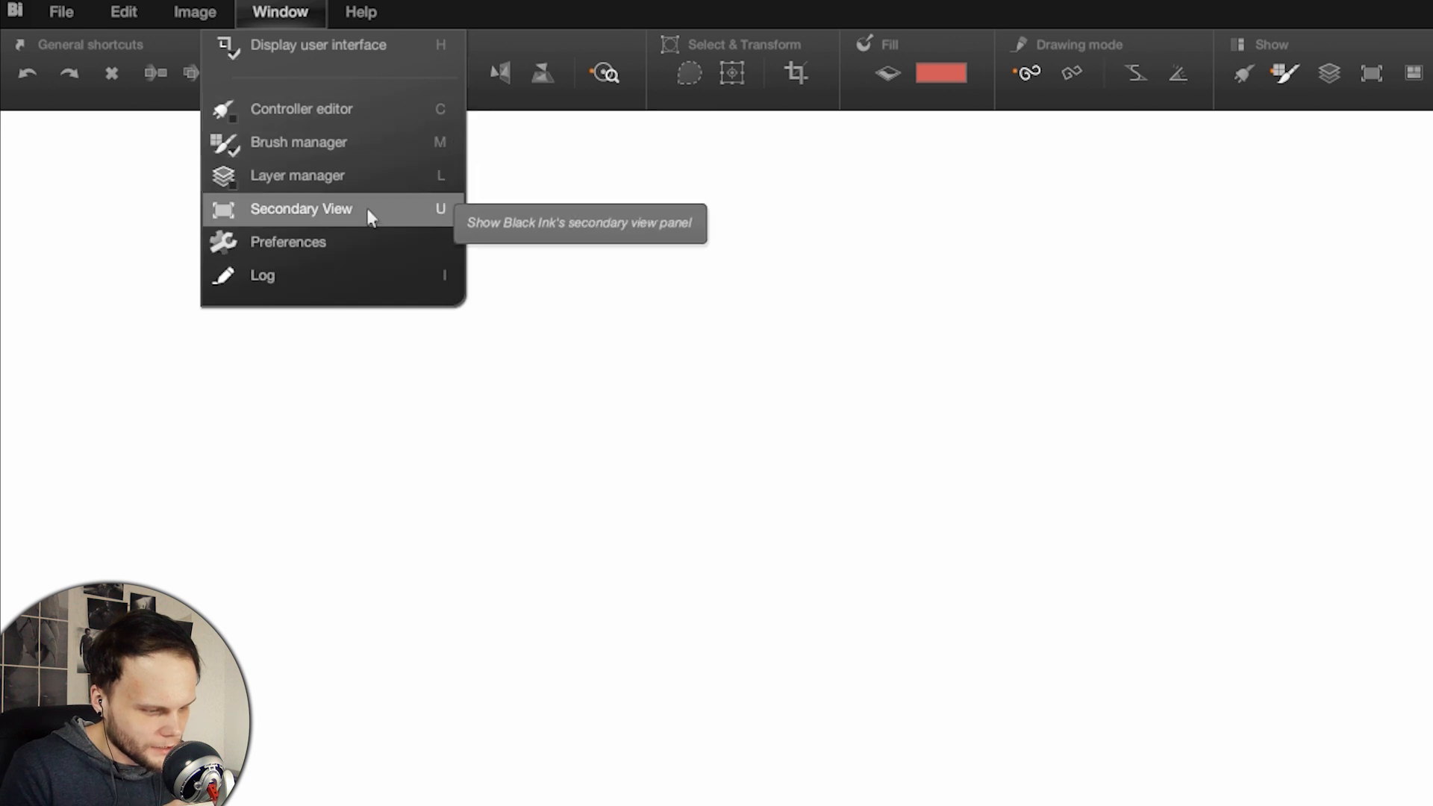
click(368, 52)
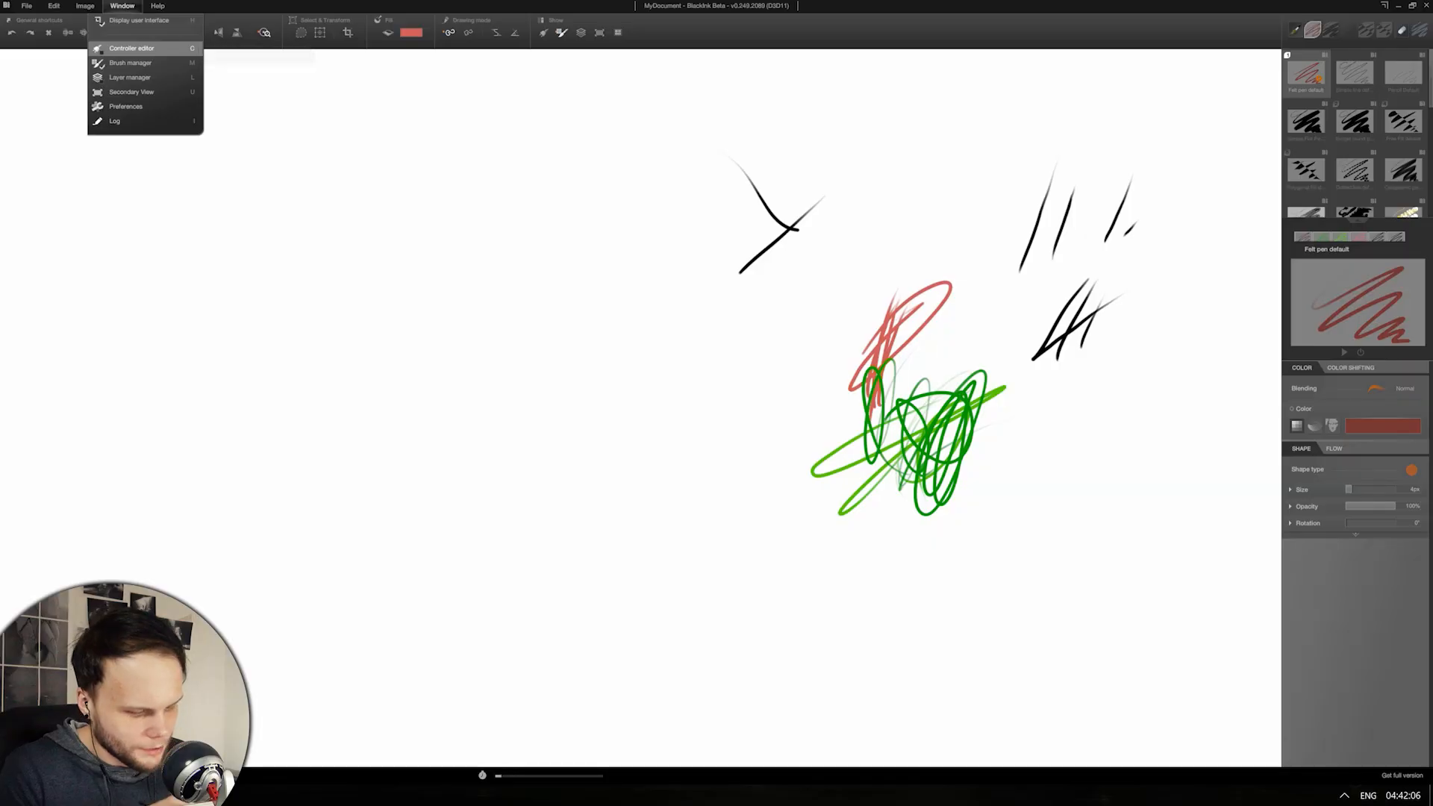
click(135, 93)
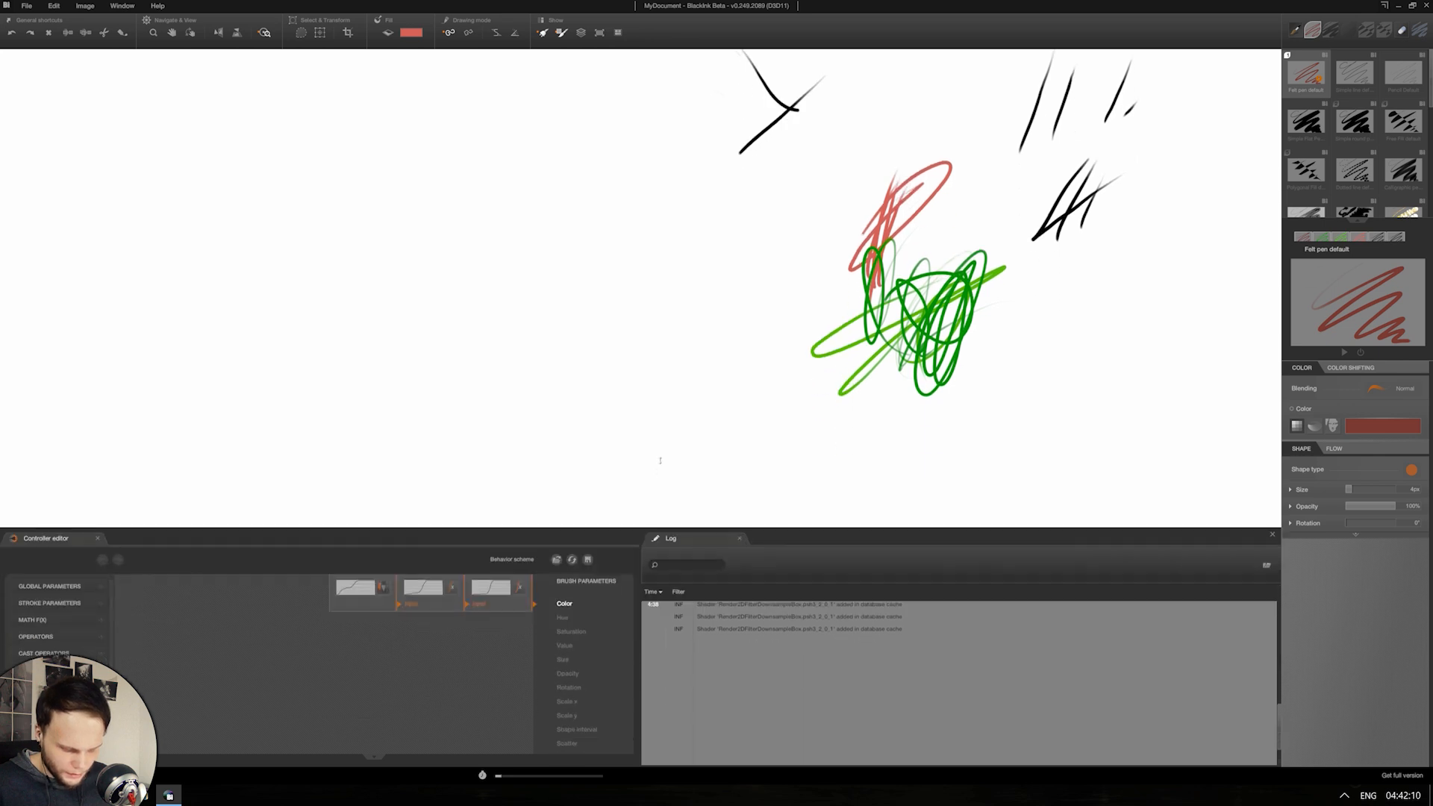
Step: Detach the Pressure, Ease Power and Ease Cubic nodes of the Color parameter and spread them apart
drag(340, 491, 198, 533)
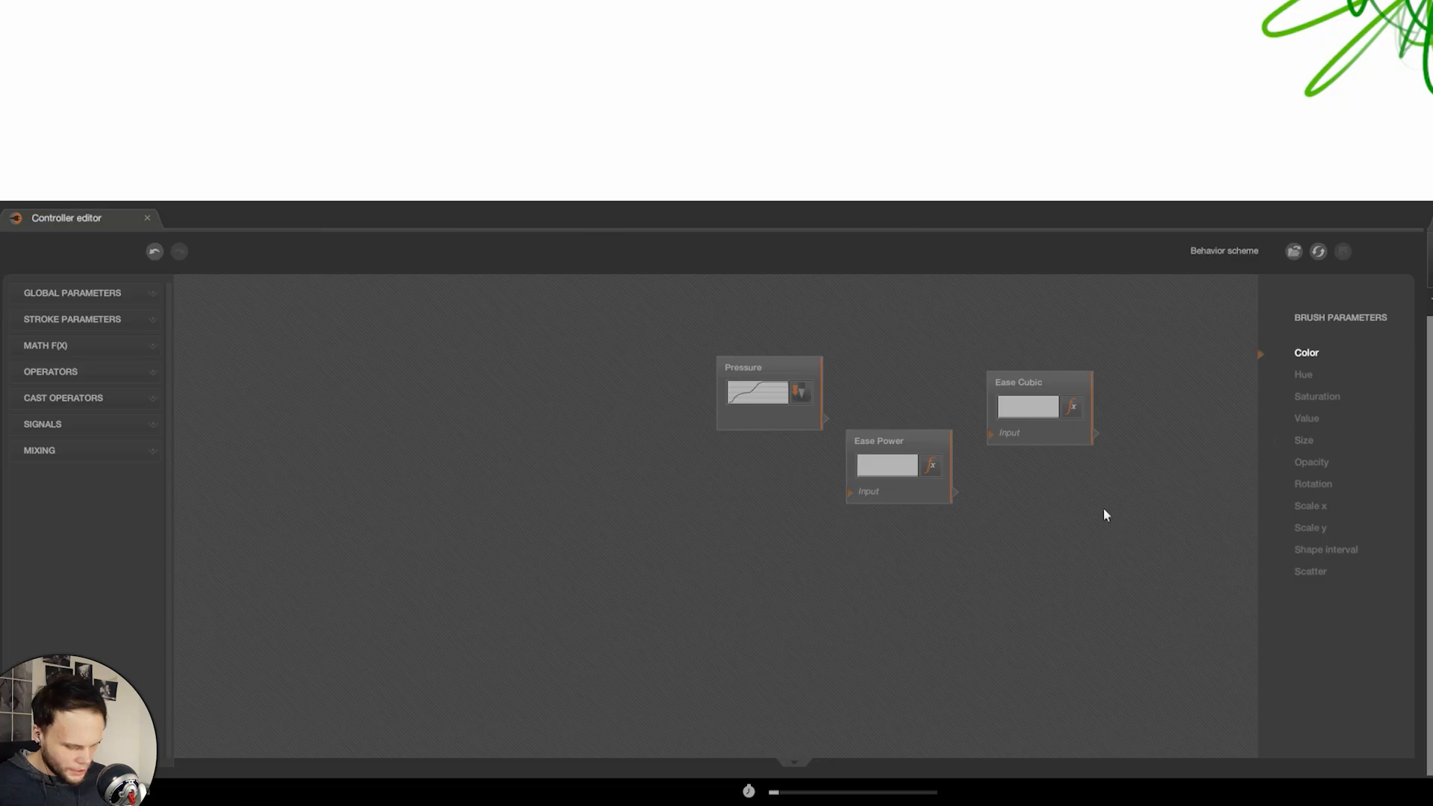
drag(760, 361, 591, 280)
drag(902, 461, 589, 441)
drag(1075, 397, 766, 376)
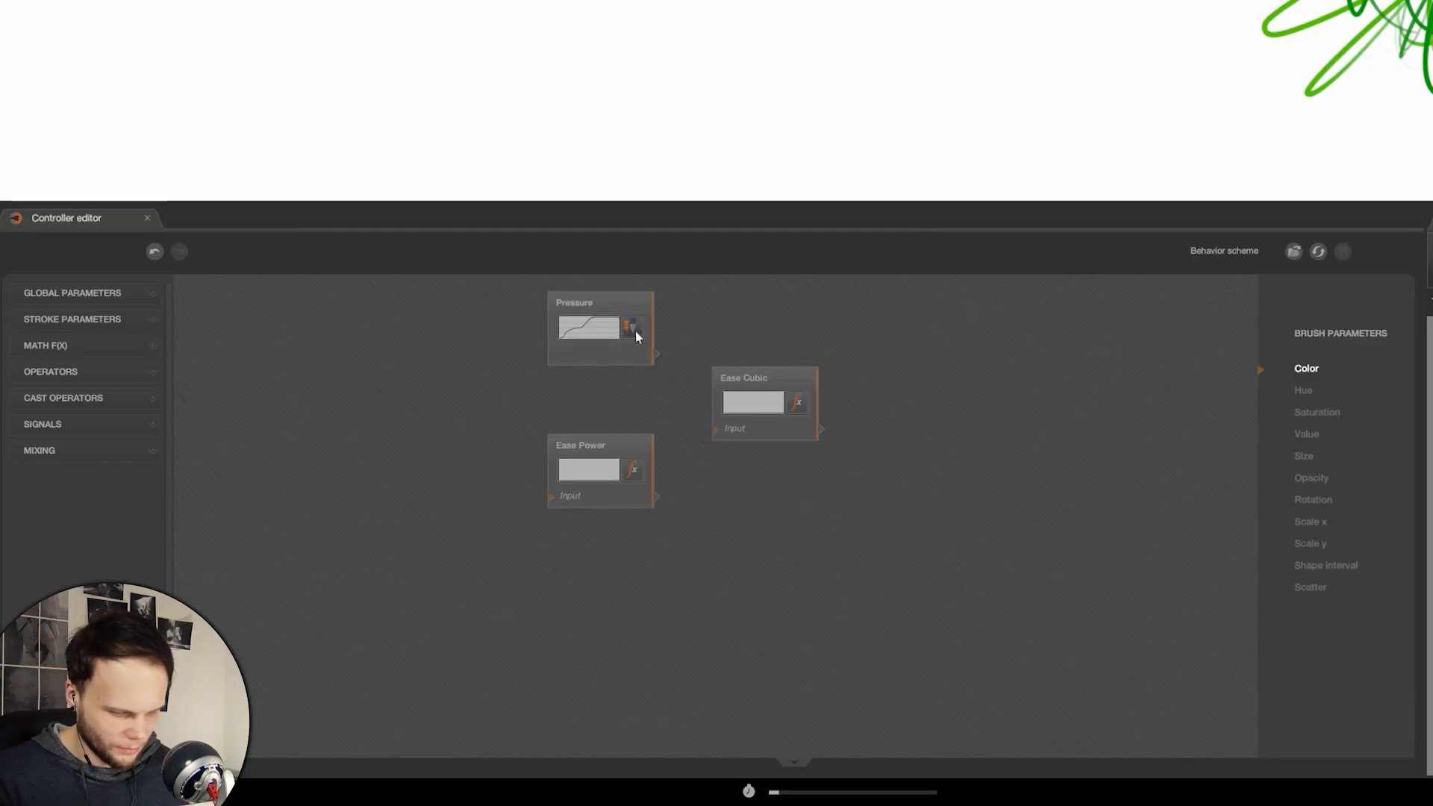
Step: Try Length as the source of the Pressure node, switch it back to Pressure and reposition the node
click(633, 333)
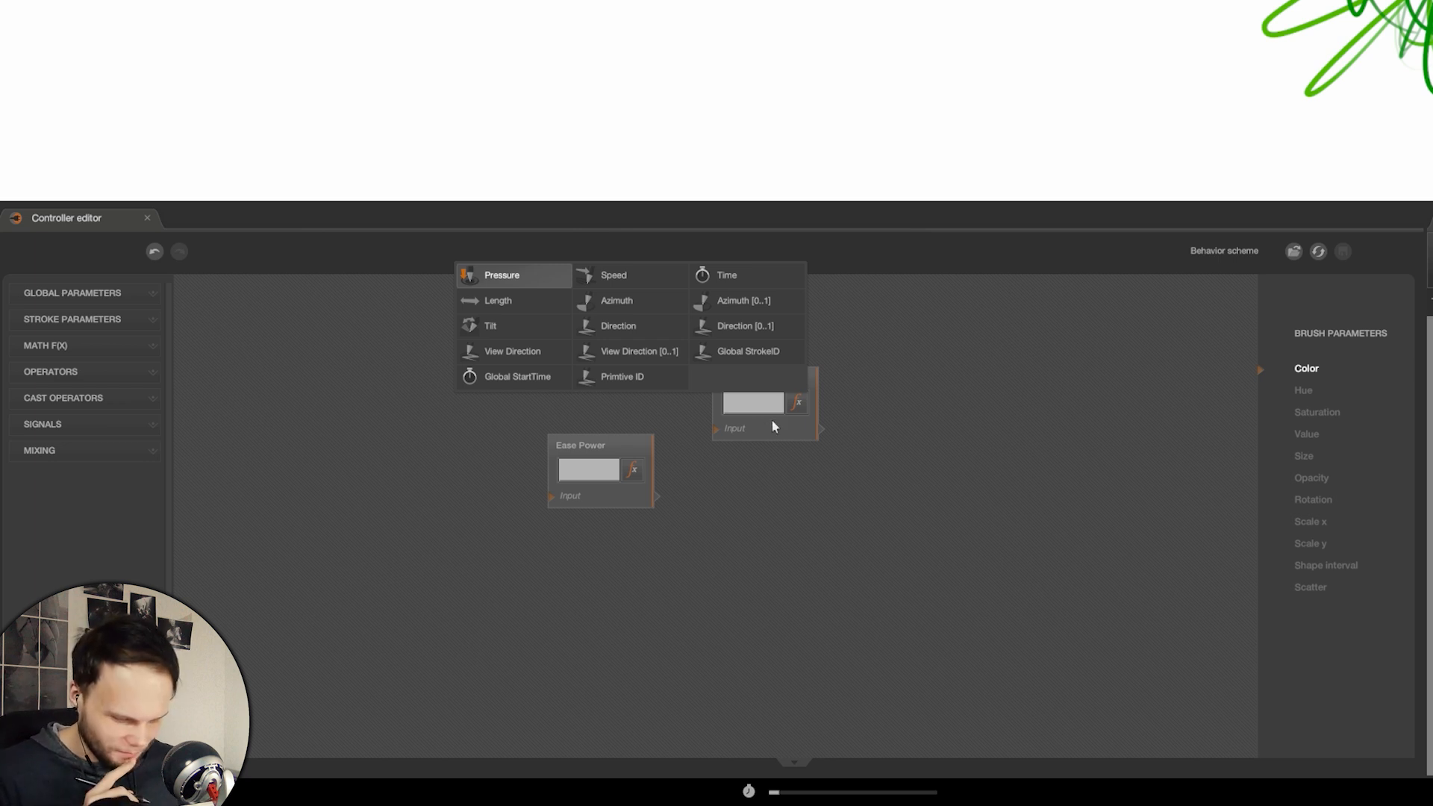
click(534, 306)
click(636, 305)
click(532, 283)
drag(550, 326, 444, 352)
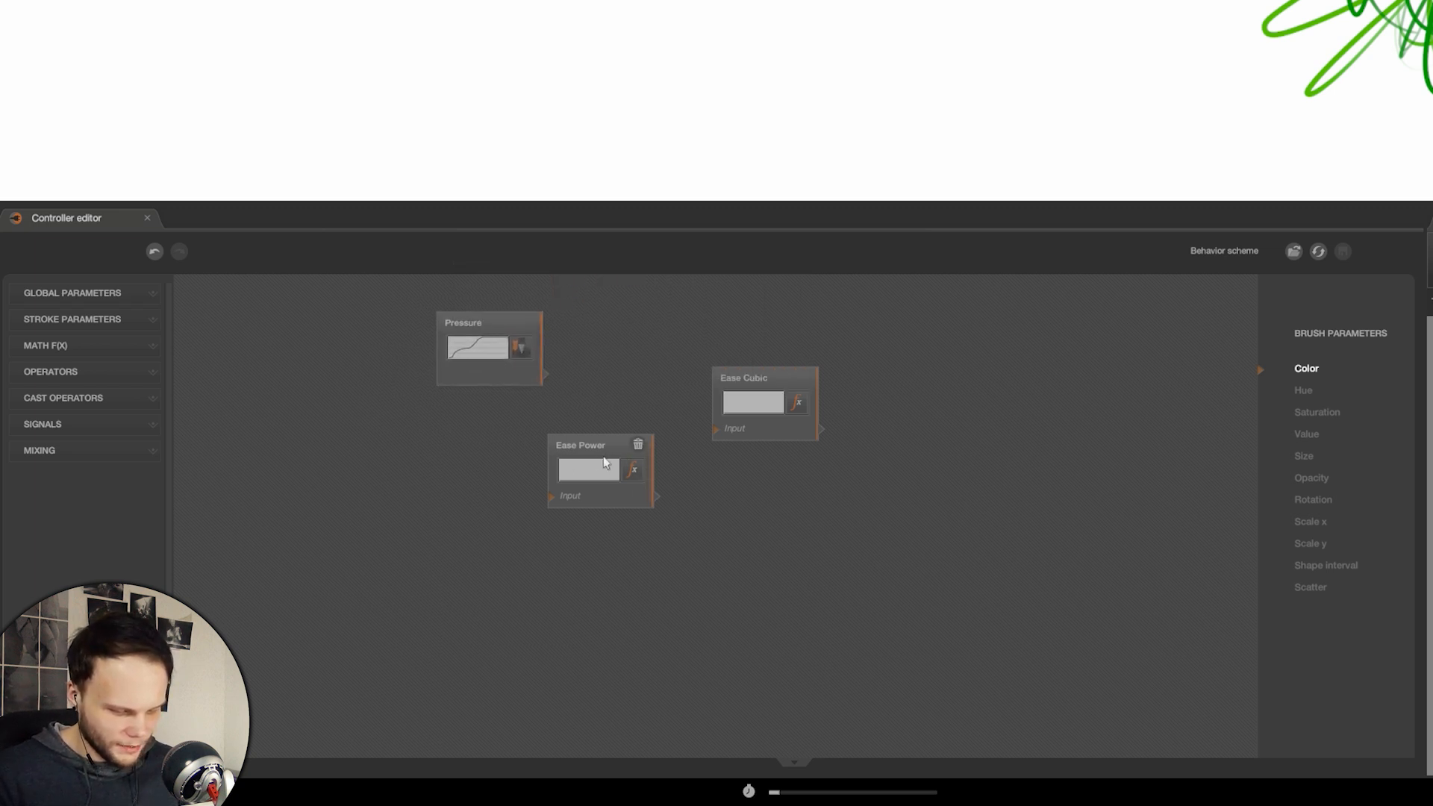
Step: View the Ease Power function settings, reposition the detached Pressure and Ease Cubic nodes, and paint a looping dark red test stroke
click(635, 470)
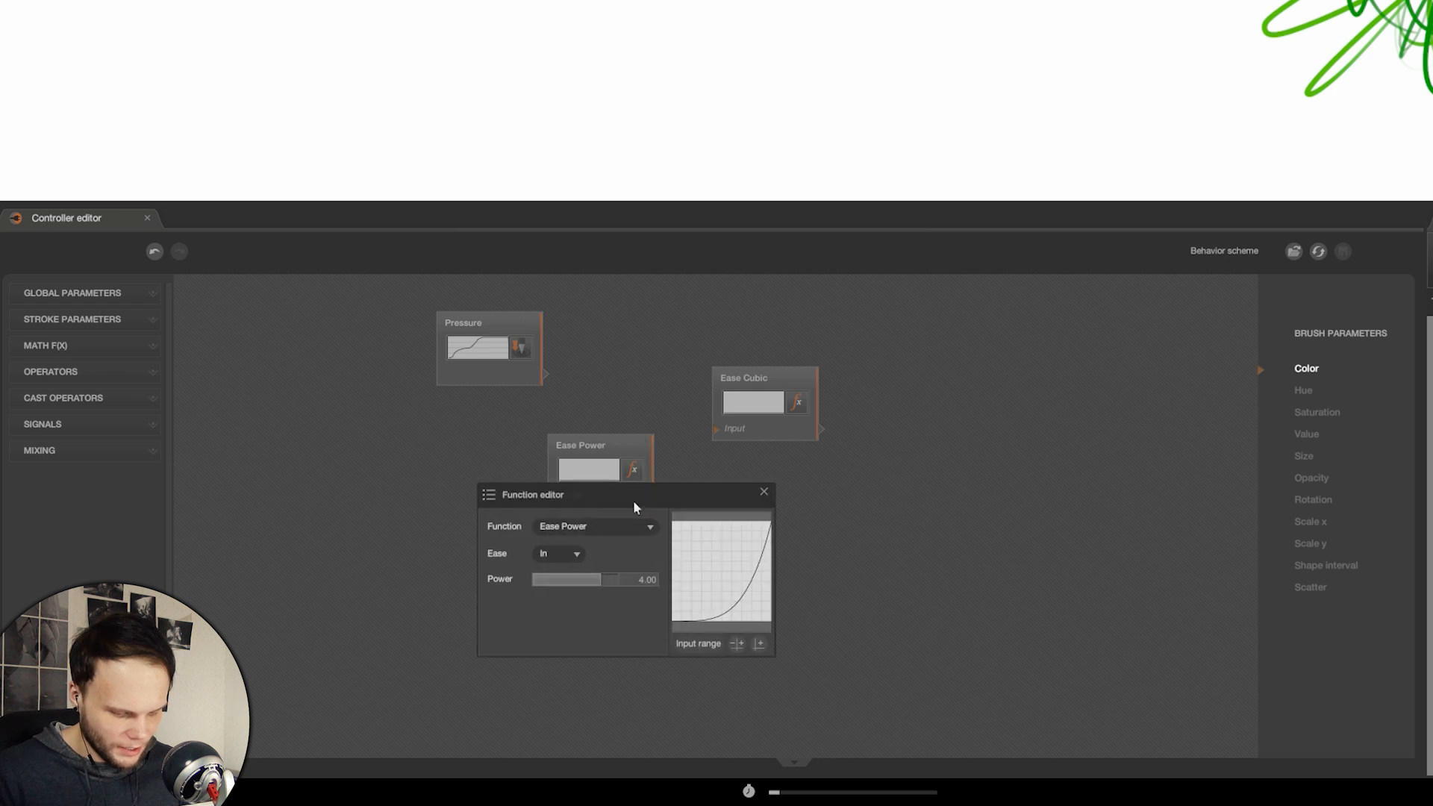
drag(515, 375, 580, 352)
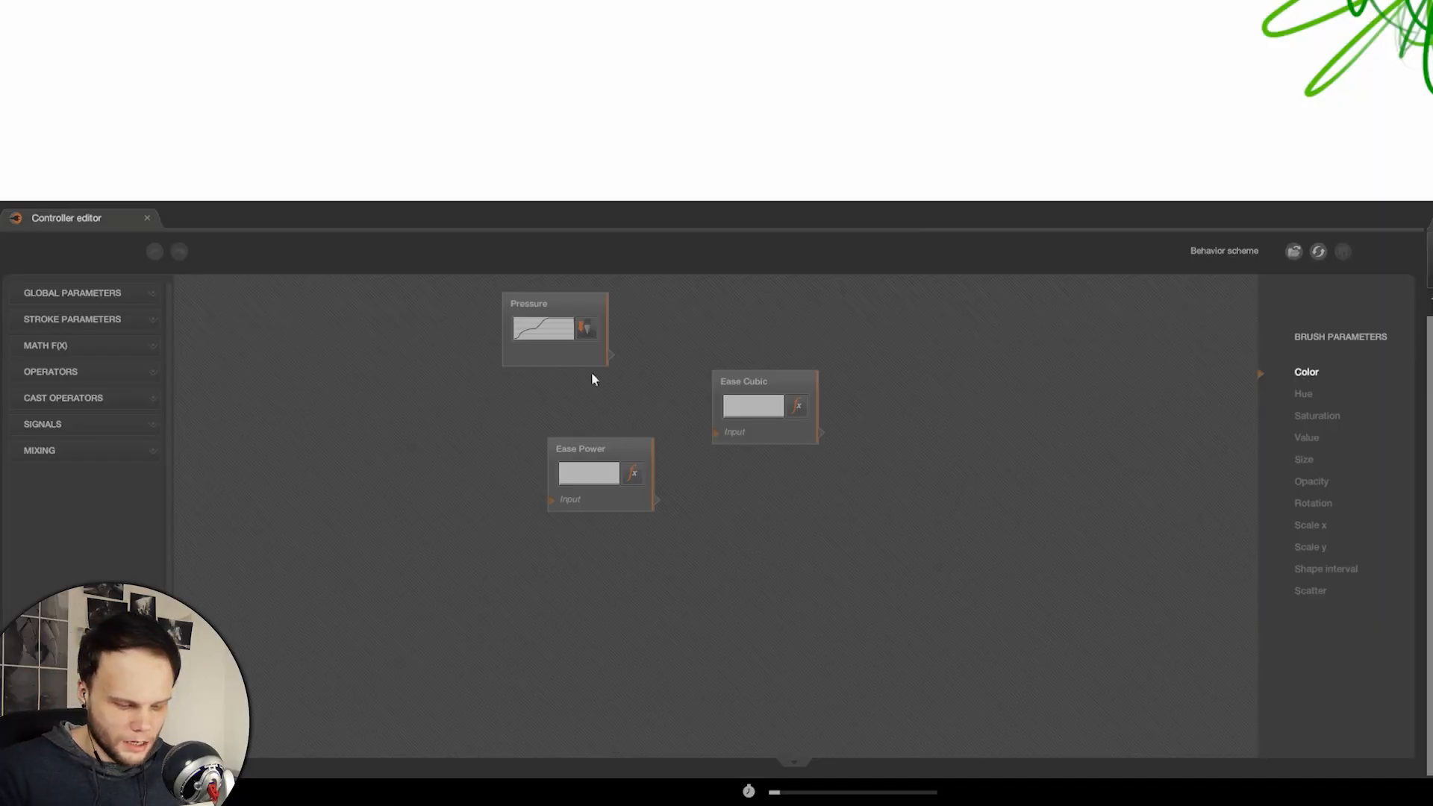
drag(589, 362, 625, 369)
drag(789, 382, 947, 502)
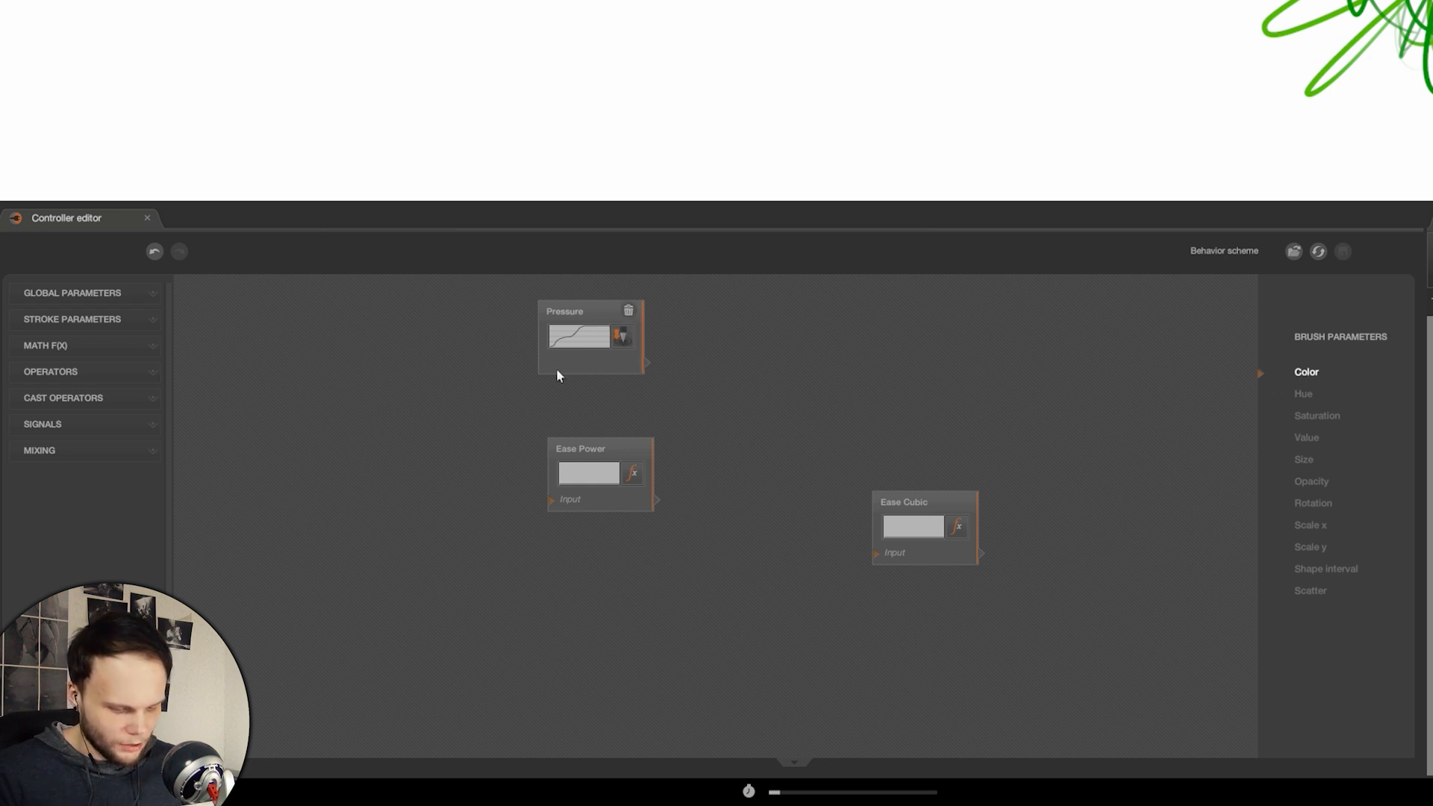
drag(614, 373, 775, 371)
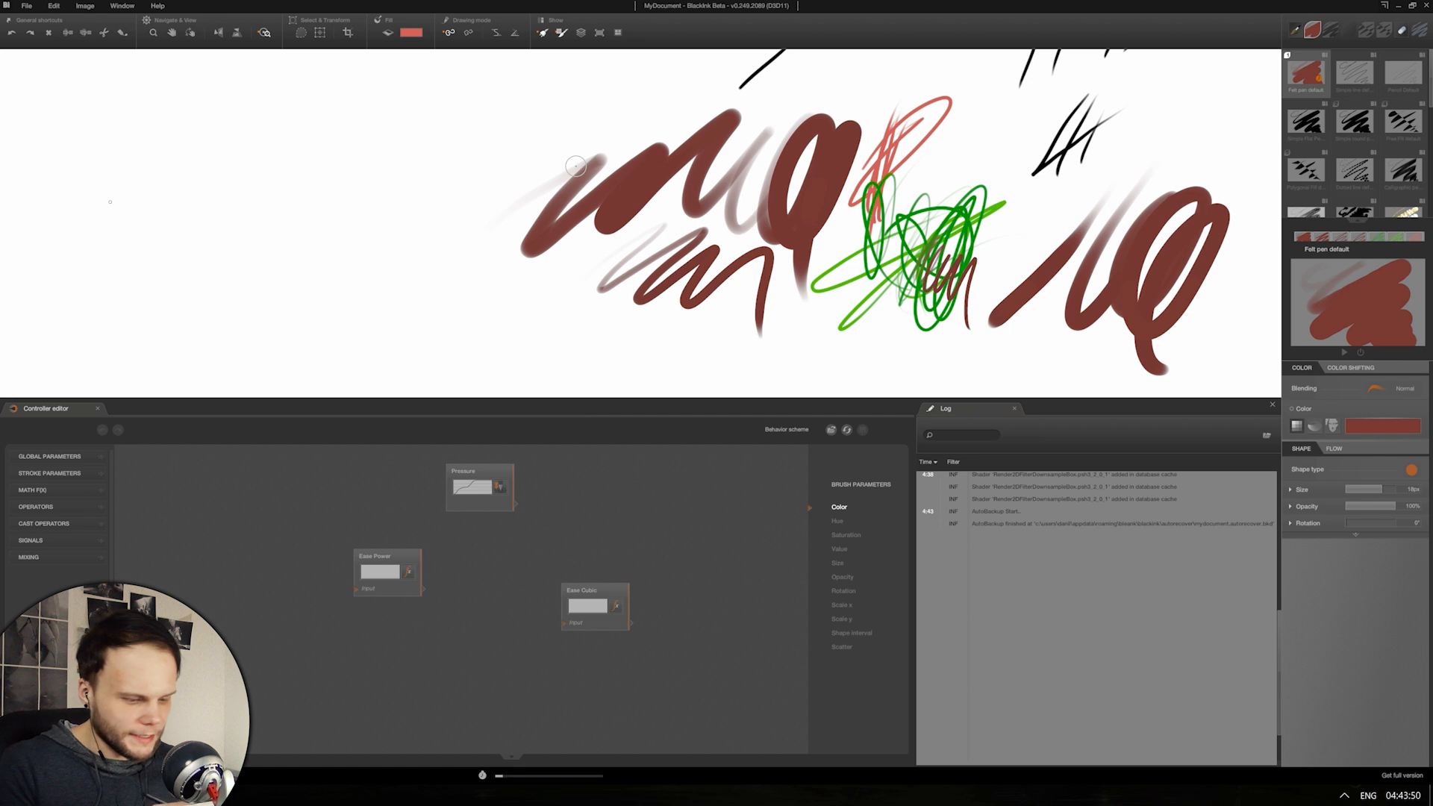
mouse_move(402, 128)
mouse_down()
mouse_move(219, 154)
mouse_move(384, 250)
mouse_move(654, 203)
mouse_up()
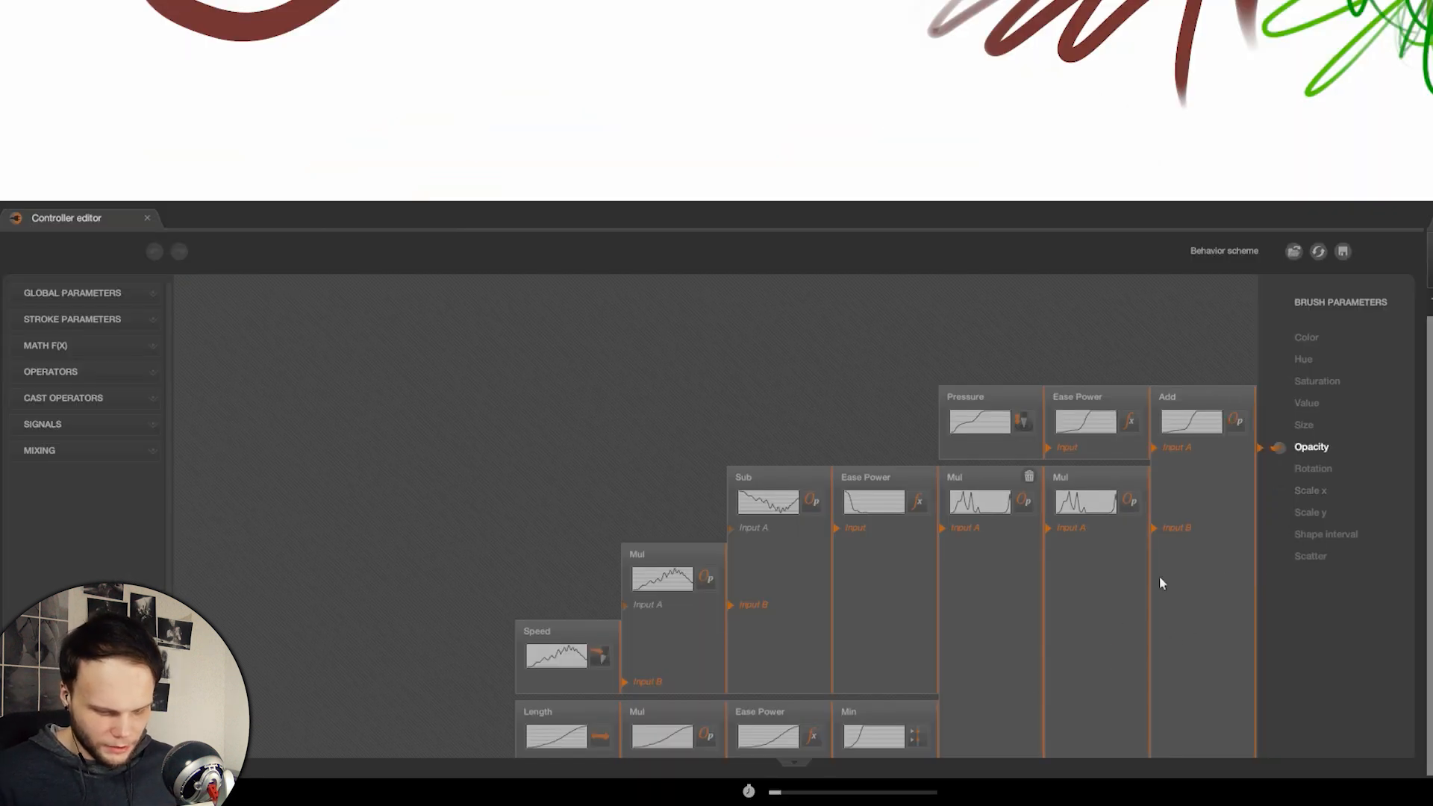
Step: Detach the Opacity parameter's node graph from its output and examine the Mul node fed by Speed
drag(606, 384, 522, 354)
mouse_move(1219, 576)
mouse_down()
mouse_move(1066, 509)
mouse_move(1112, 499)
mouse_move(992, 502)
mouse_up()
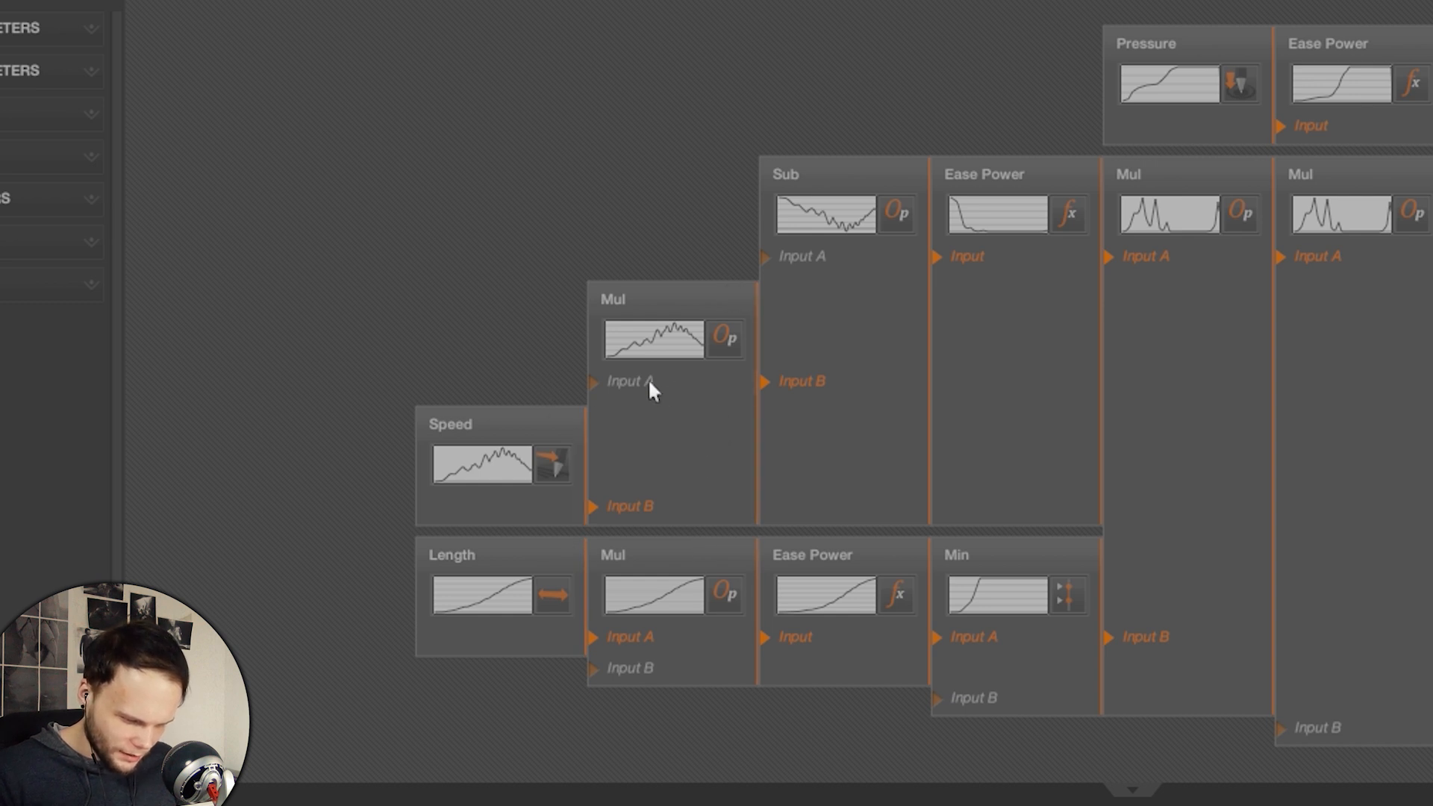
click(721, 355)
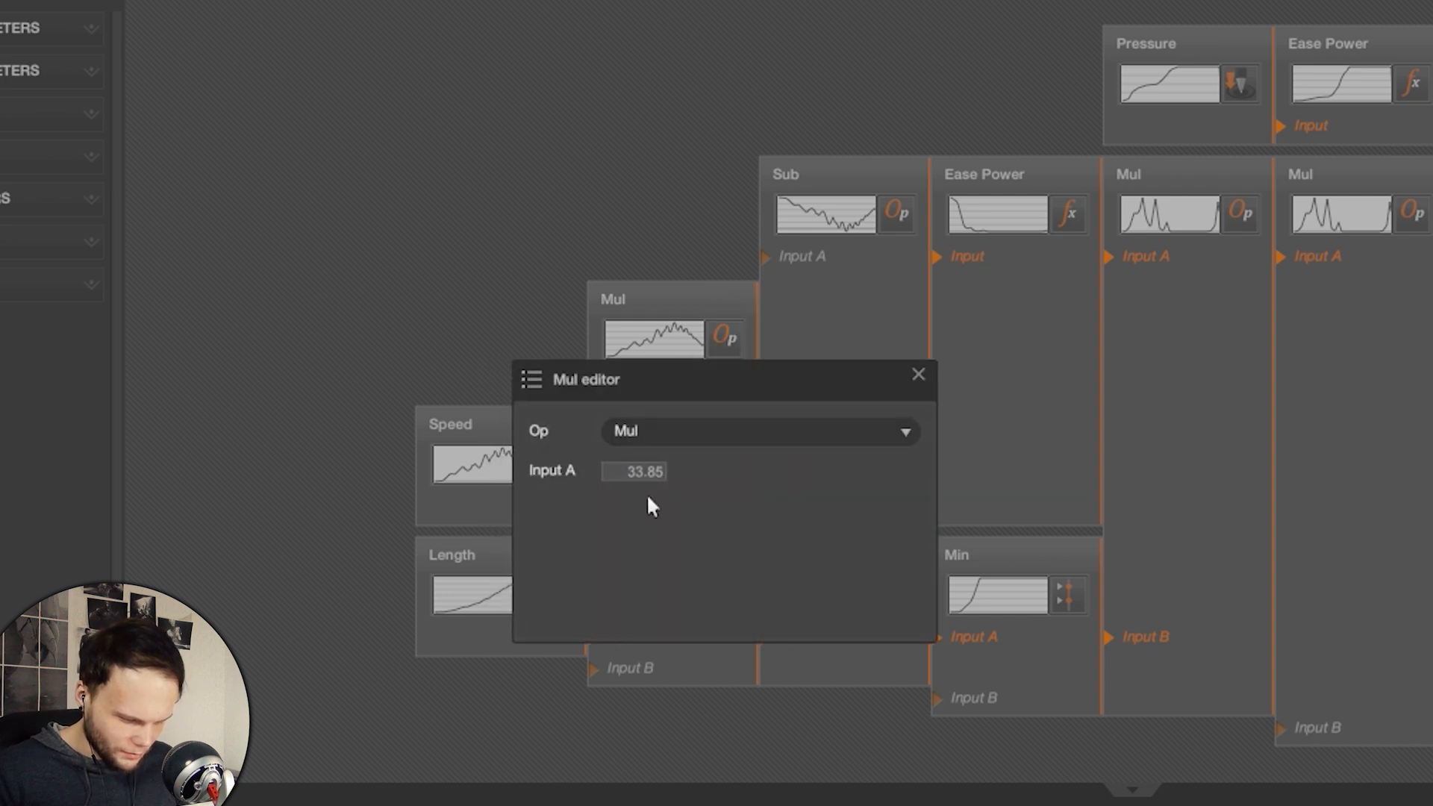
click(918, 375)
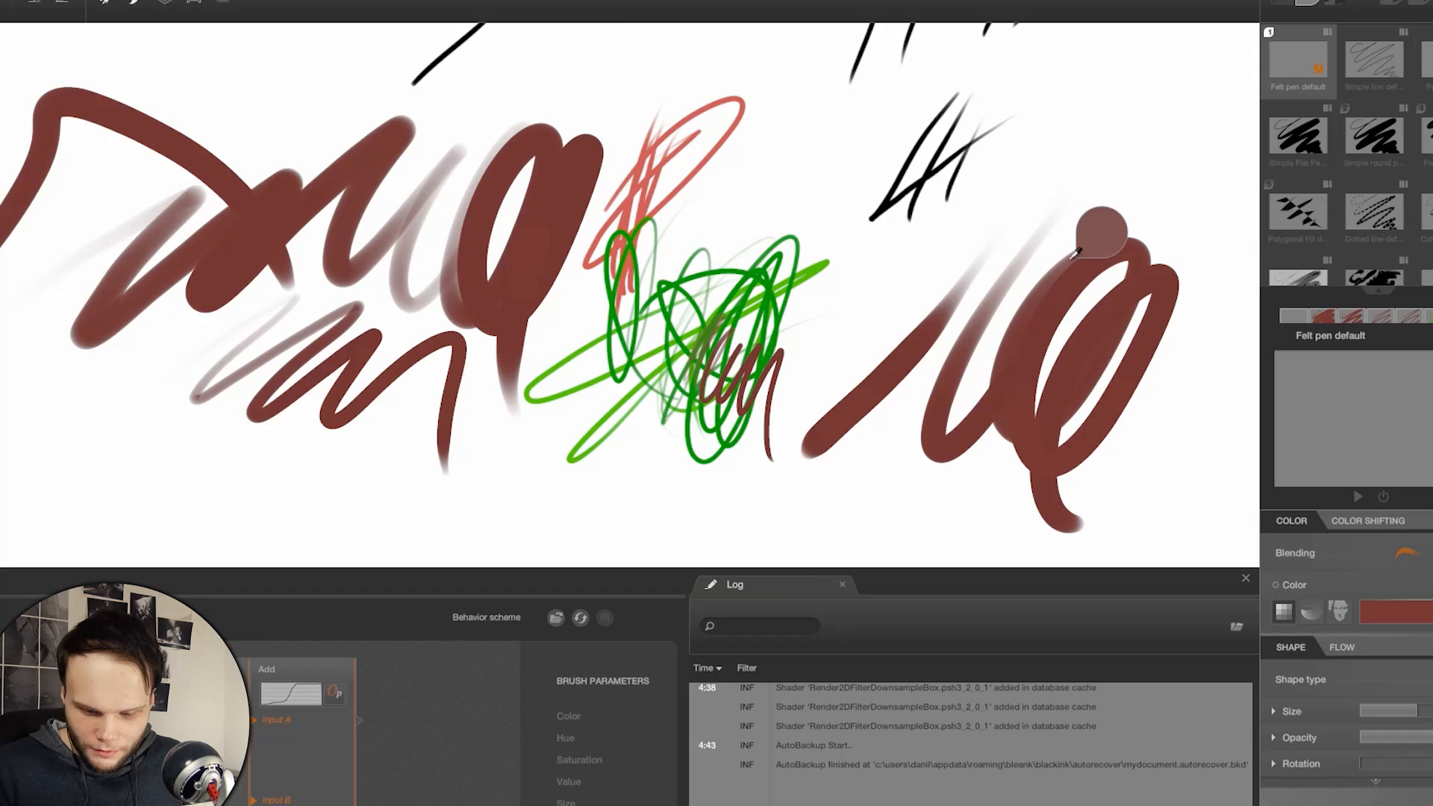
Step: Sample the muted red from the canvas, feed Pressure into Ease Cubic in the Color graph and paint a test stroke
alt+click(1077, 256)
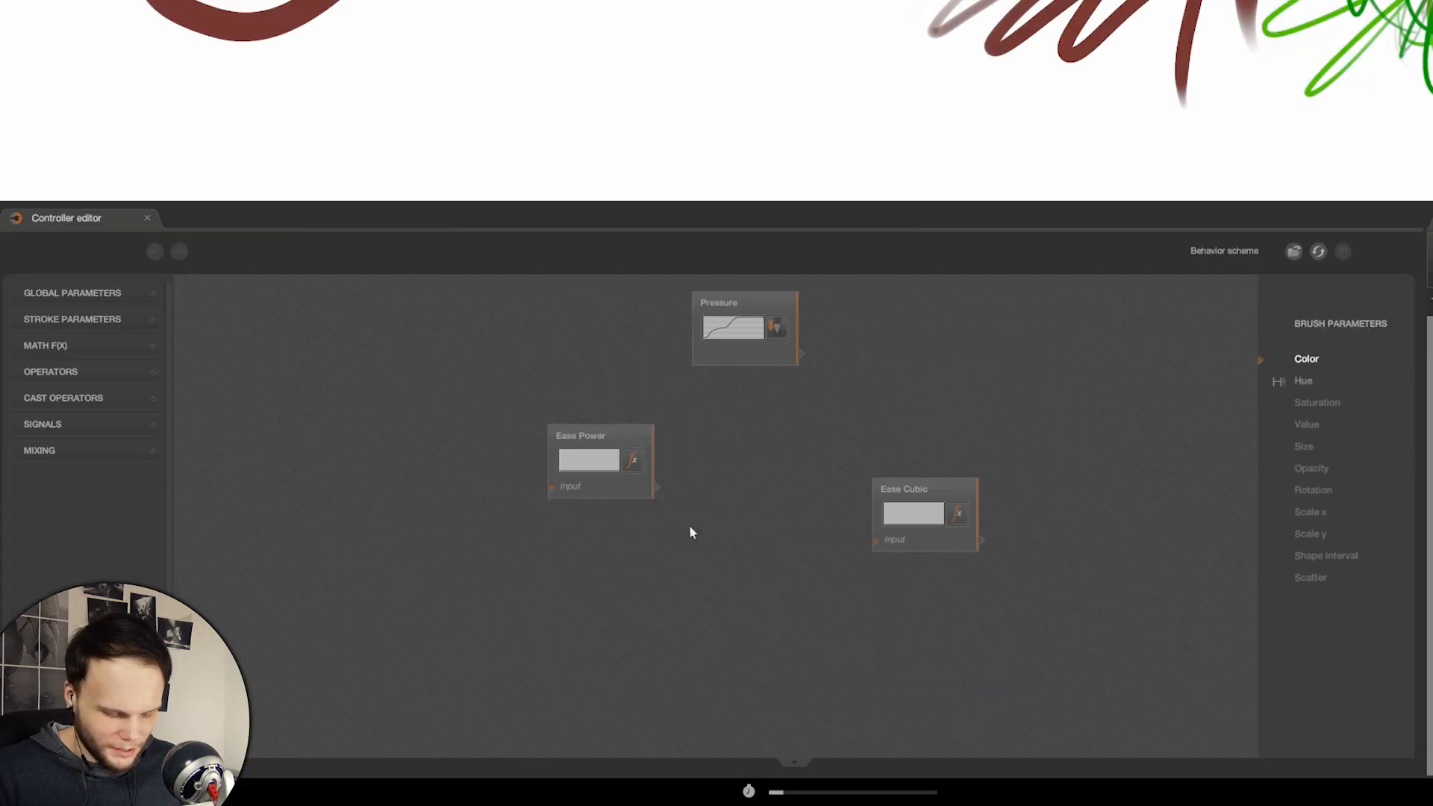
drag(775, 459, 812, 531)
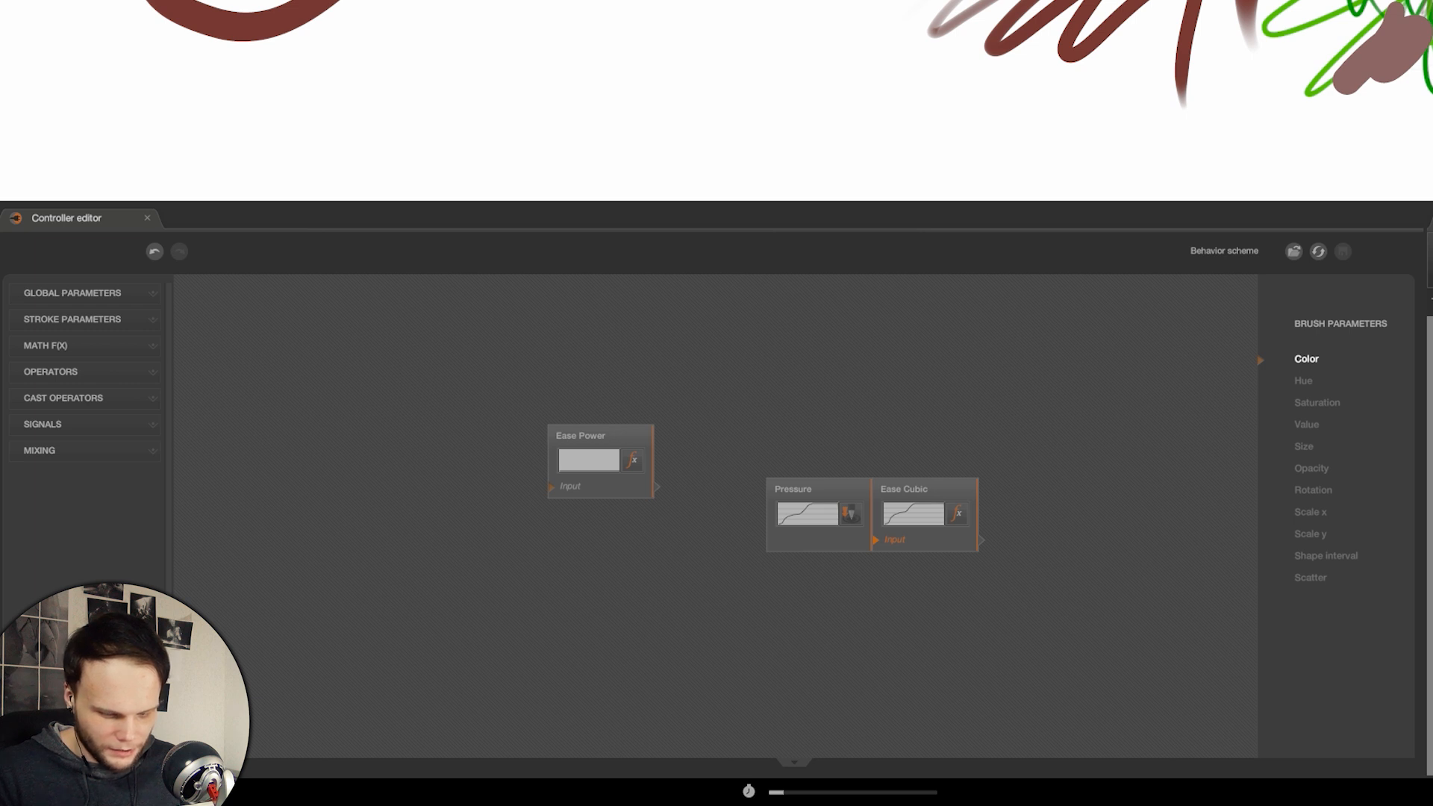
drag(1156, 124, 1427, 150)
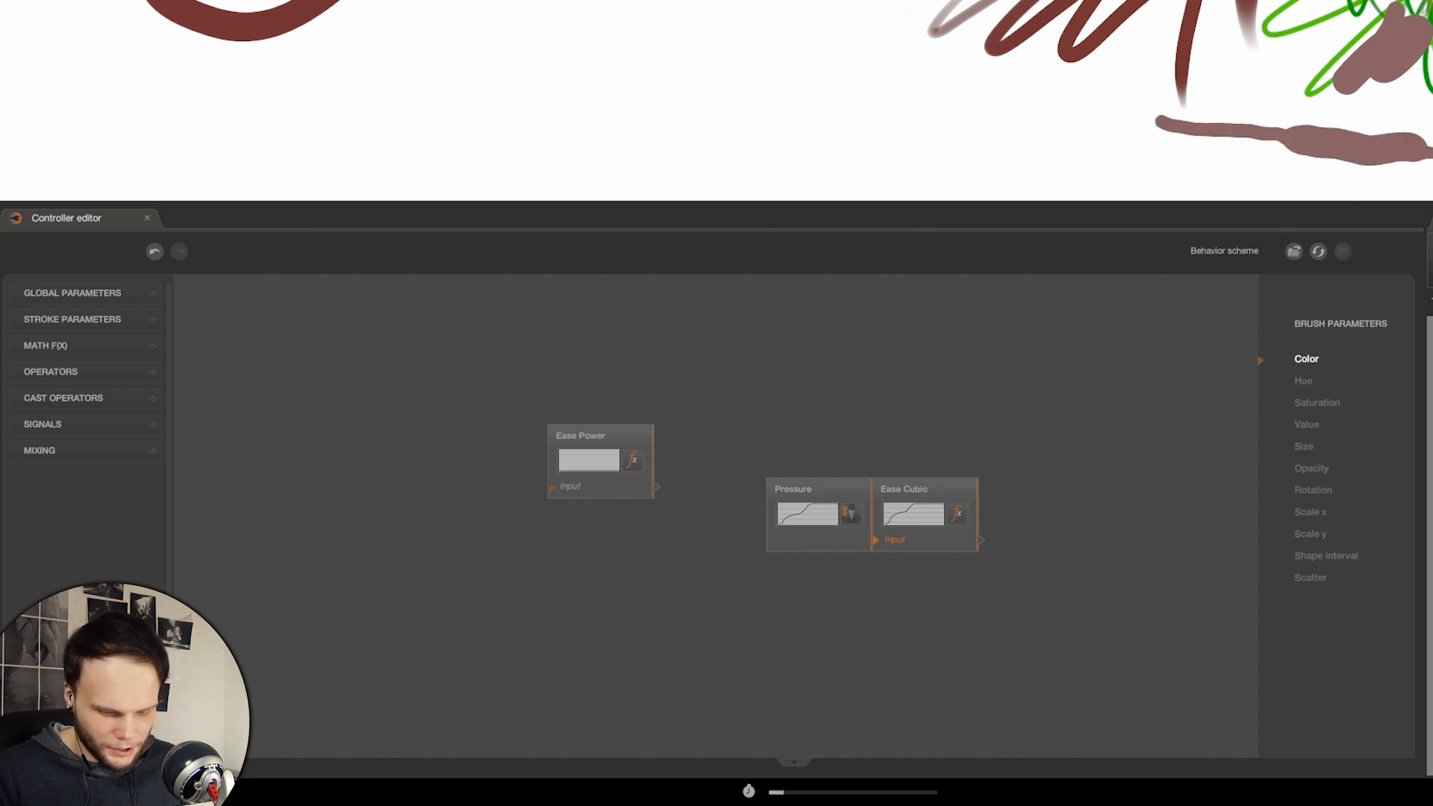
Step: Add Ease Power to the Color chain, then pull out Ease Cubic so Pressure feeds Ease Power directly, testing with strokes
mouse_move(611, 490)
mouse_down()
mouse_move(991, 445)
mouse_move(1049, 543)
mouse_move(971, 548)
mouse_move(996, 549)
mouse_up()
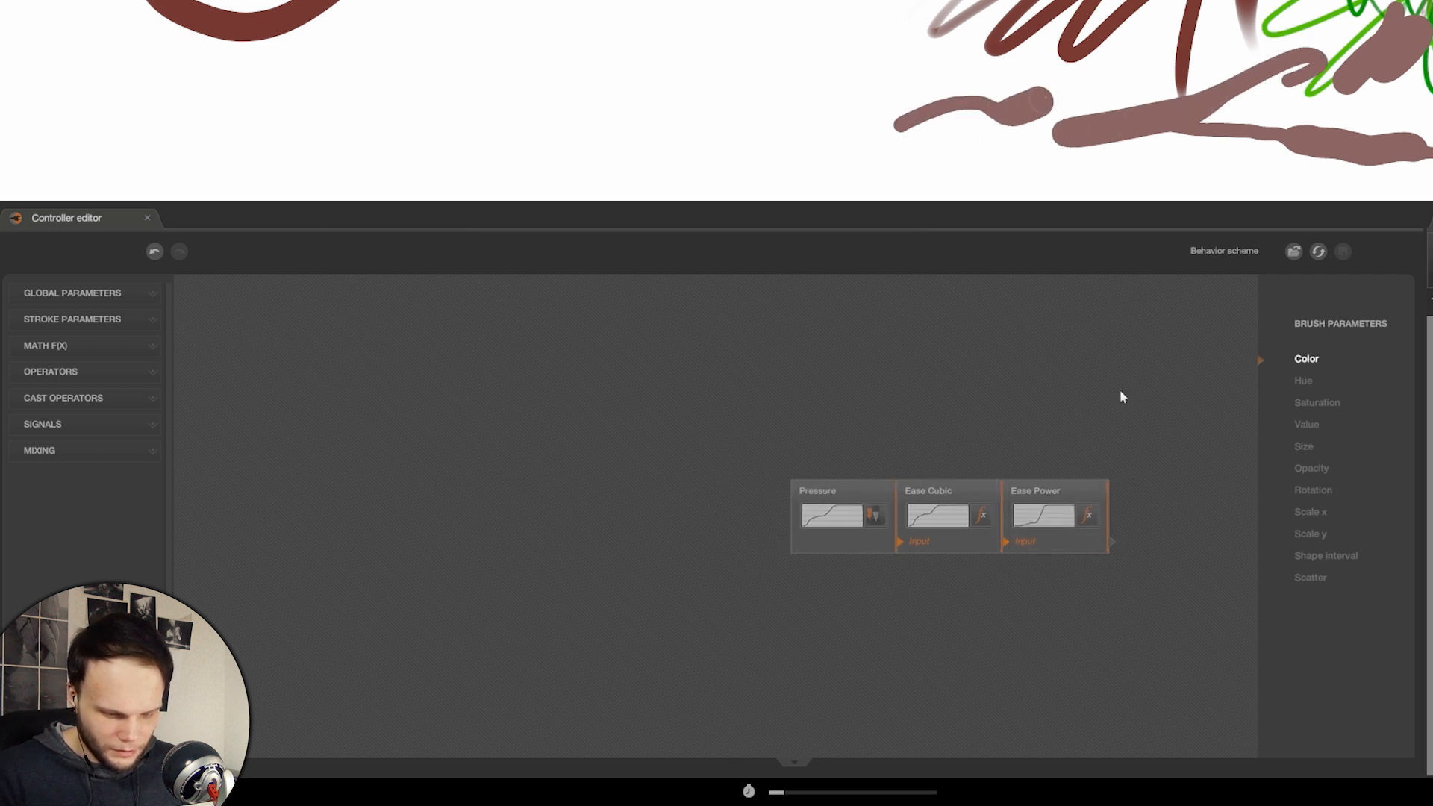
drag(1038, 563, 1029, 470)
drag(902, 482, 843, 521)
drag(755, 490, 884, 420)
mouse_move(1351, 21)
mouse_down()
mouse_move(1339, 24)
mouse_move(1370, 3)
mouse_up()
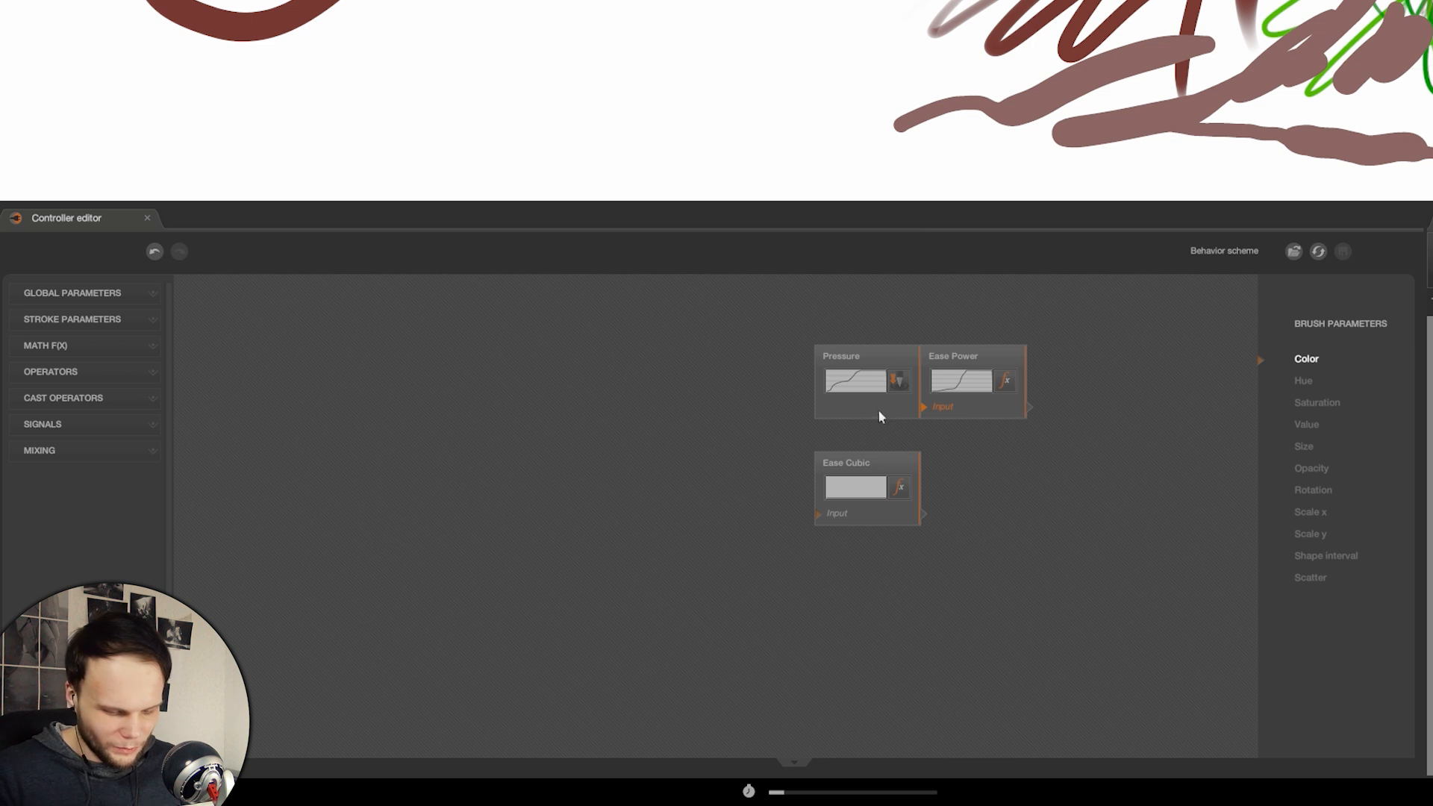
Step: Disconnect Pressure from Ease Power, place Ease Cubic beneath Pressure and paint several muted red test strokes
drag(879, 410, 777, 400)
mouse_move(816, 29)
mouse_down()
mouse_move(750, 101)
mouse_move(814, 91)
mouse_up()
drag(895, 19, 836, 119)
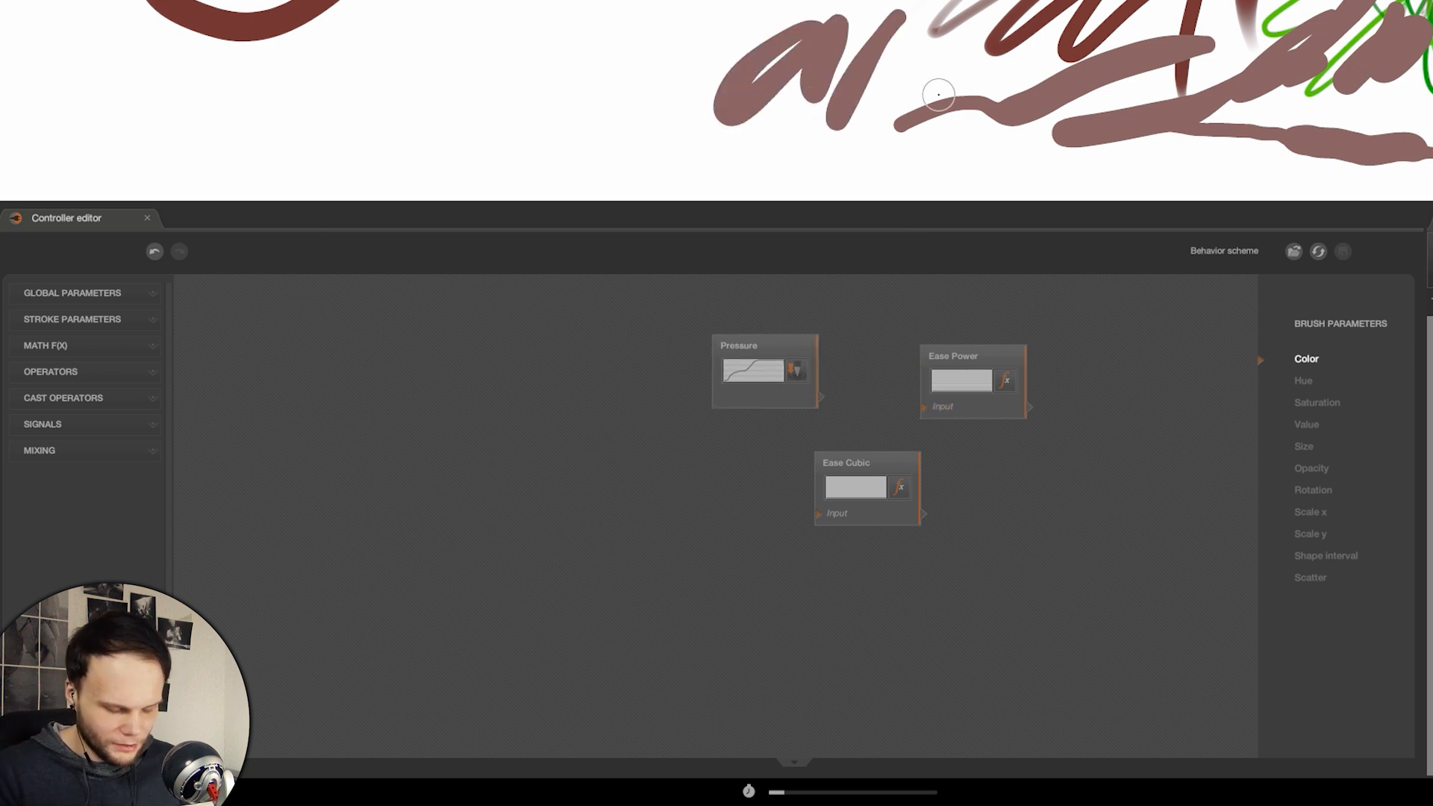
drag(942, 2, 916, 88)
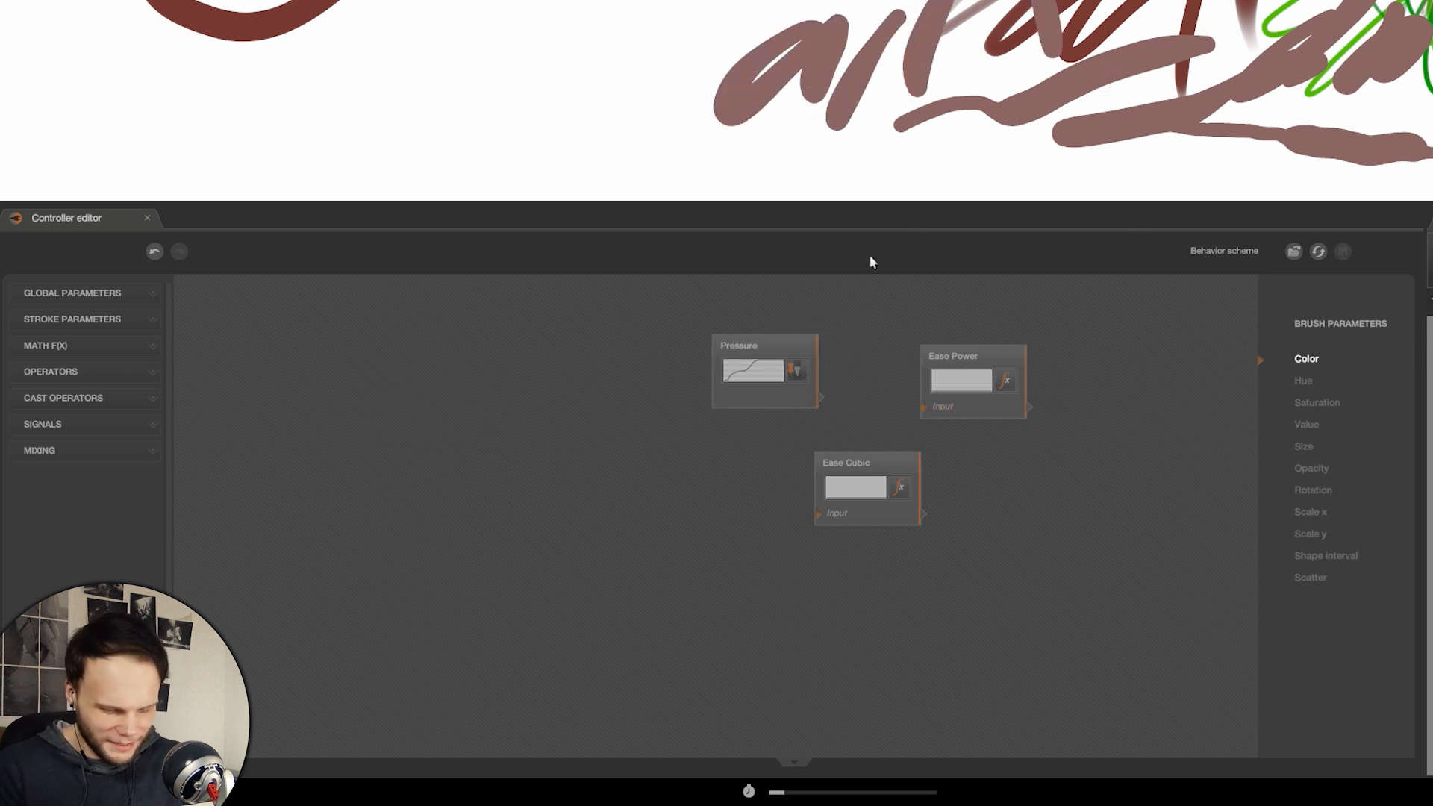
drag(816, 448, 710, 417)
drag(776, 19, 679, 86)
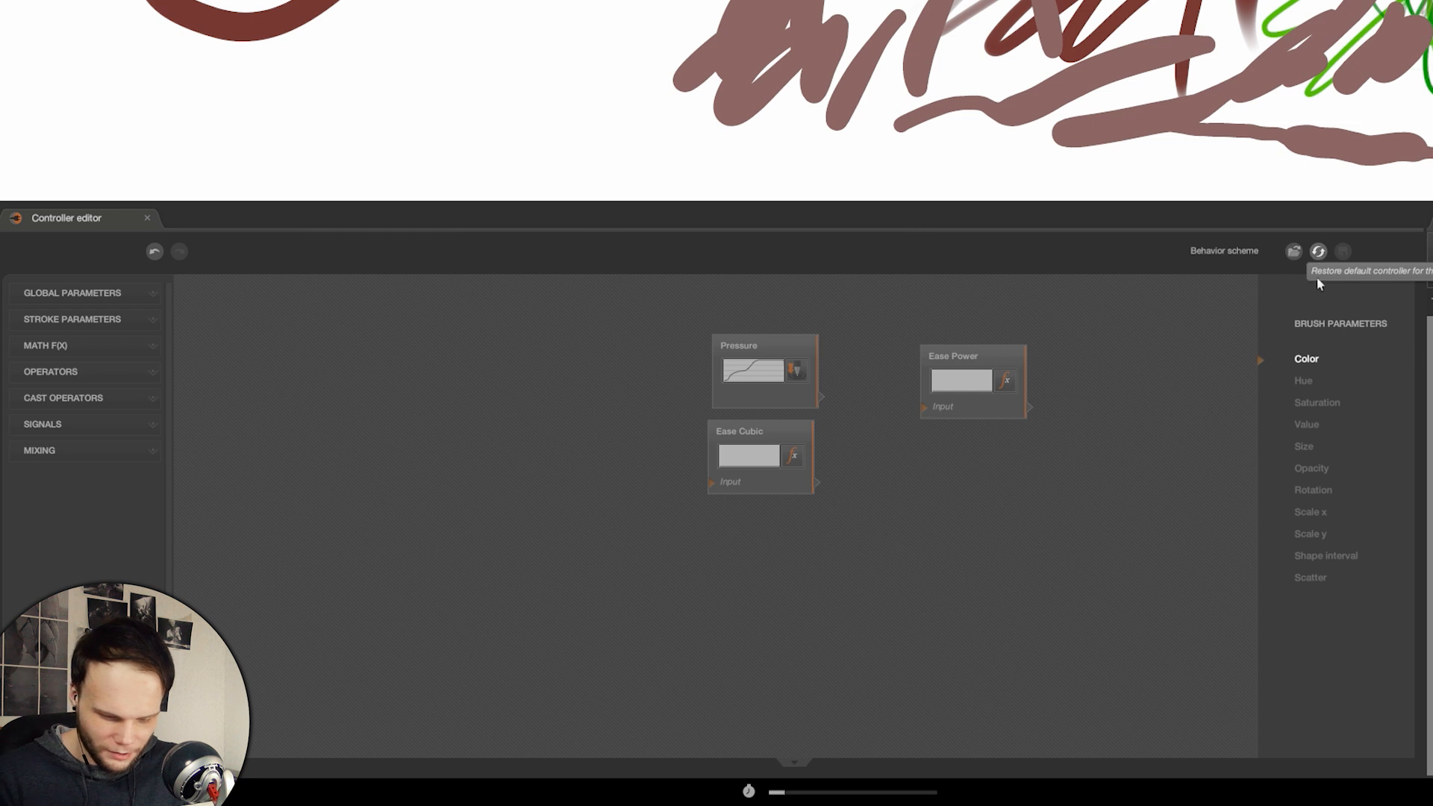
Step: Restore the default controller for Color, adjust the Ease Power node's power and paint a long stroke across the canvas
click(1318, 252)
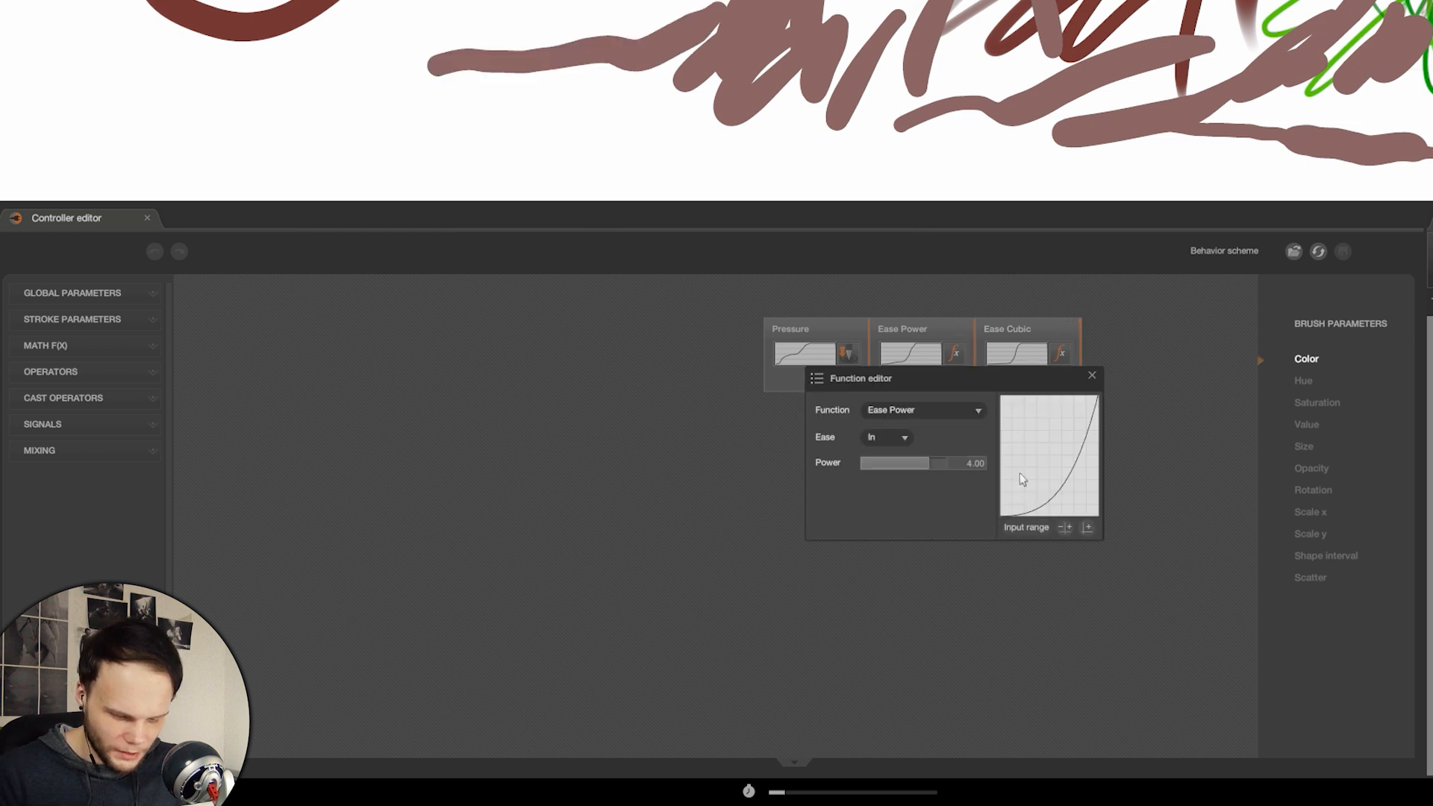
mouse_move(931, 464)
mouse_down()
mouse_move(932, 494)
mouse_move(957, 488)
mouse_move(936, 494)
mouse_up()
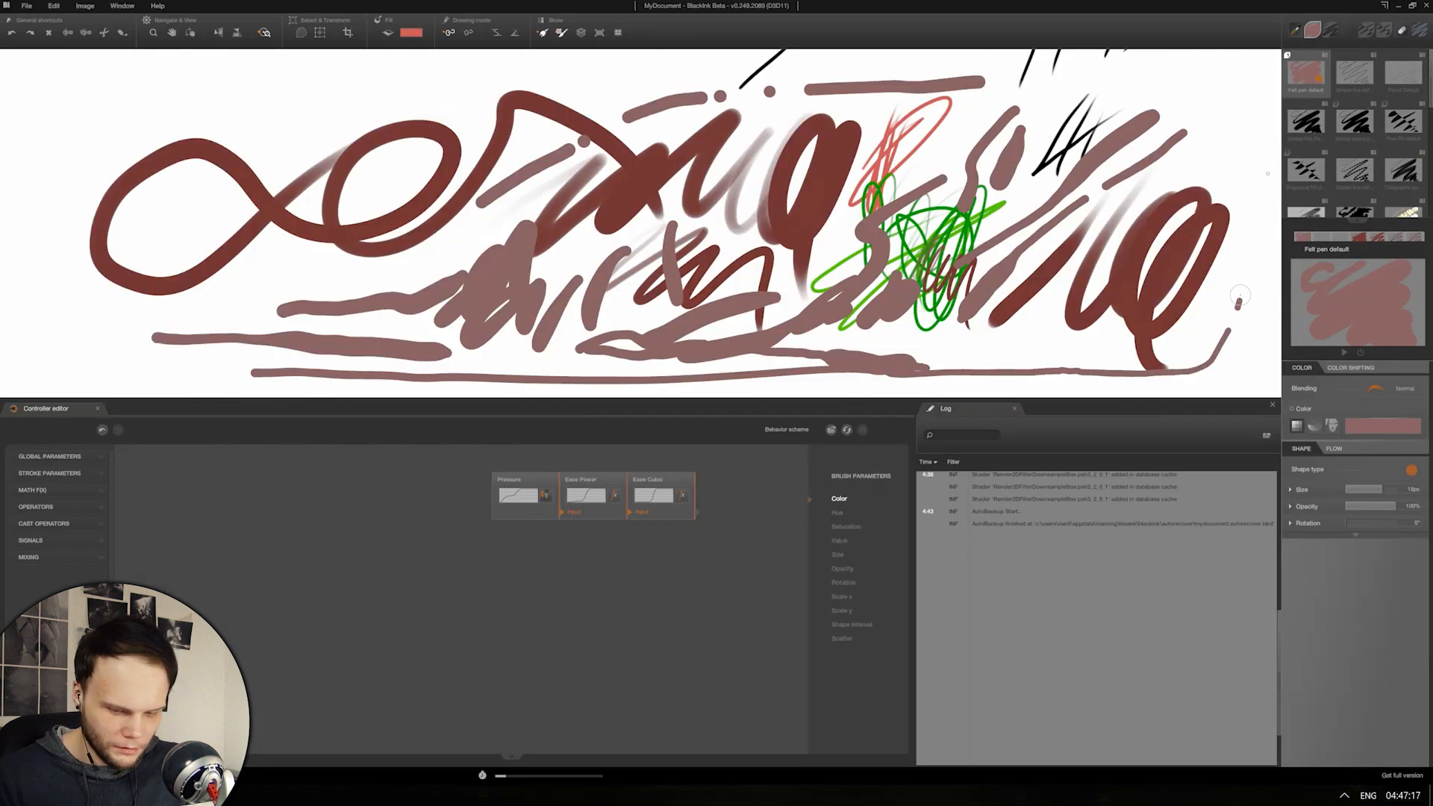
drag(440, 239, 1239, 306)
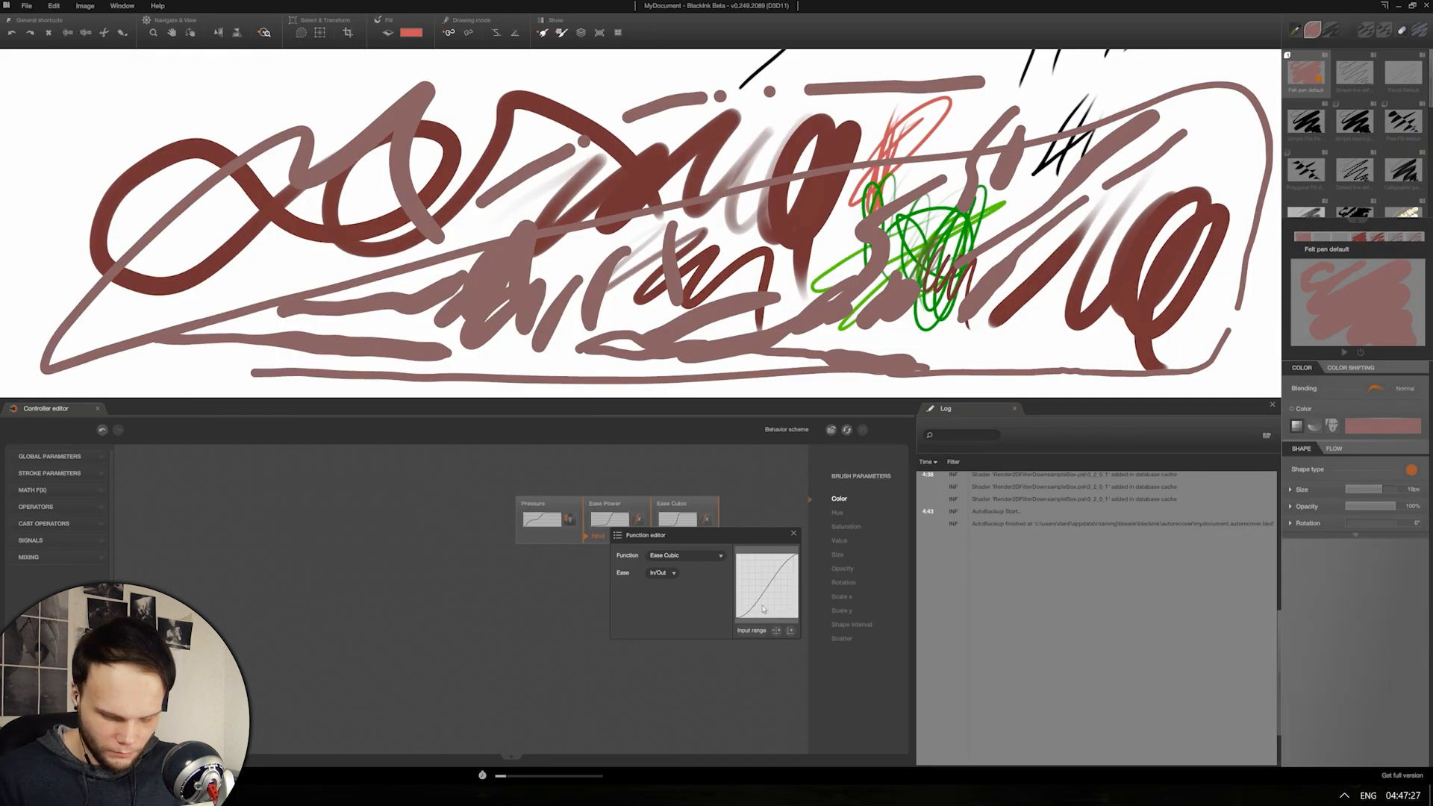
Step: Paint another muted red test stroke and show the Hue parameter's graph in the controller editor
drag(1078, 113, 1231, 66)
drag(601, 655, 619, 657)
click(838, 513)
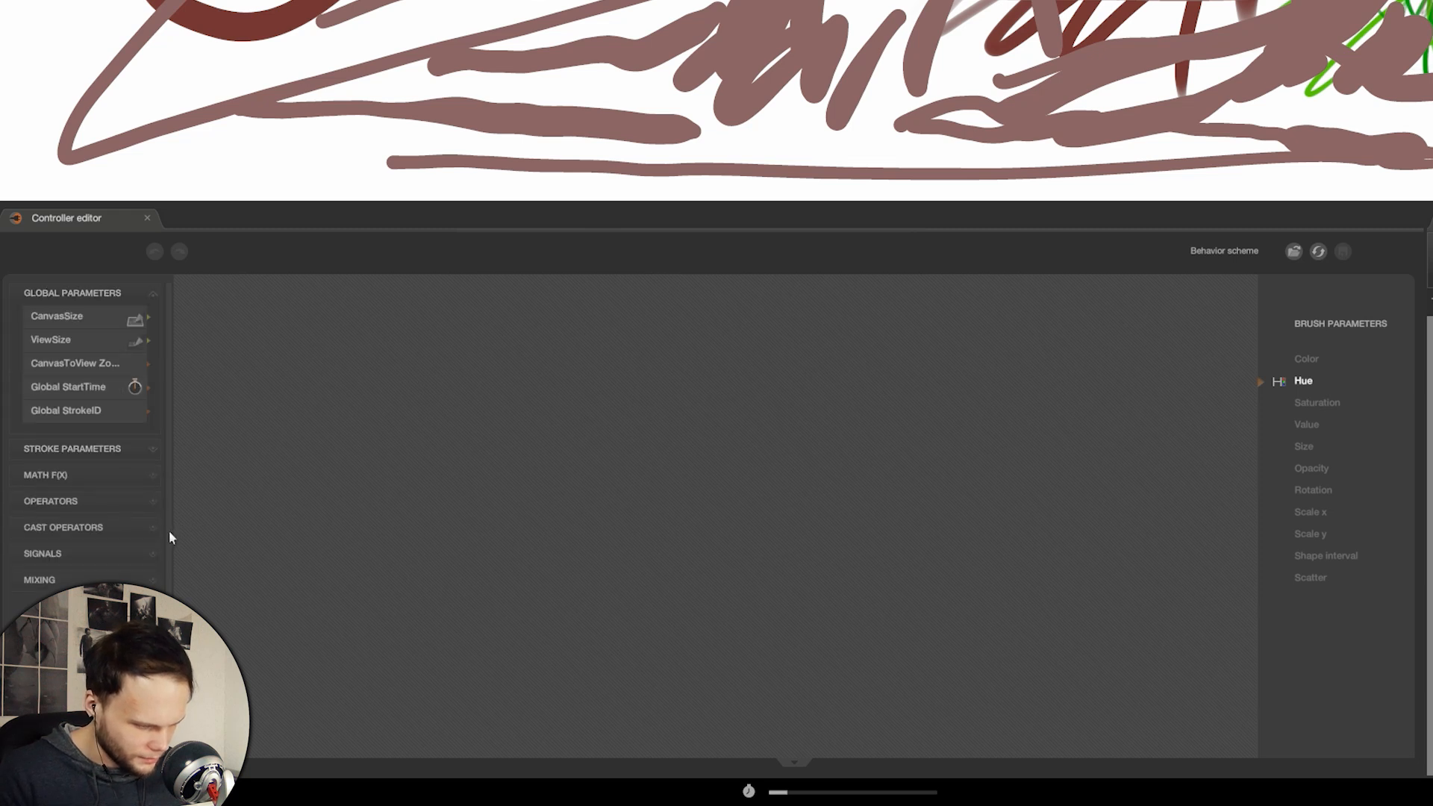
Step: Place a Pressure node in the Hue graph, reposition it and paint a muted red test stroke across the canvas
click(132, 465)
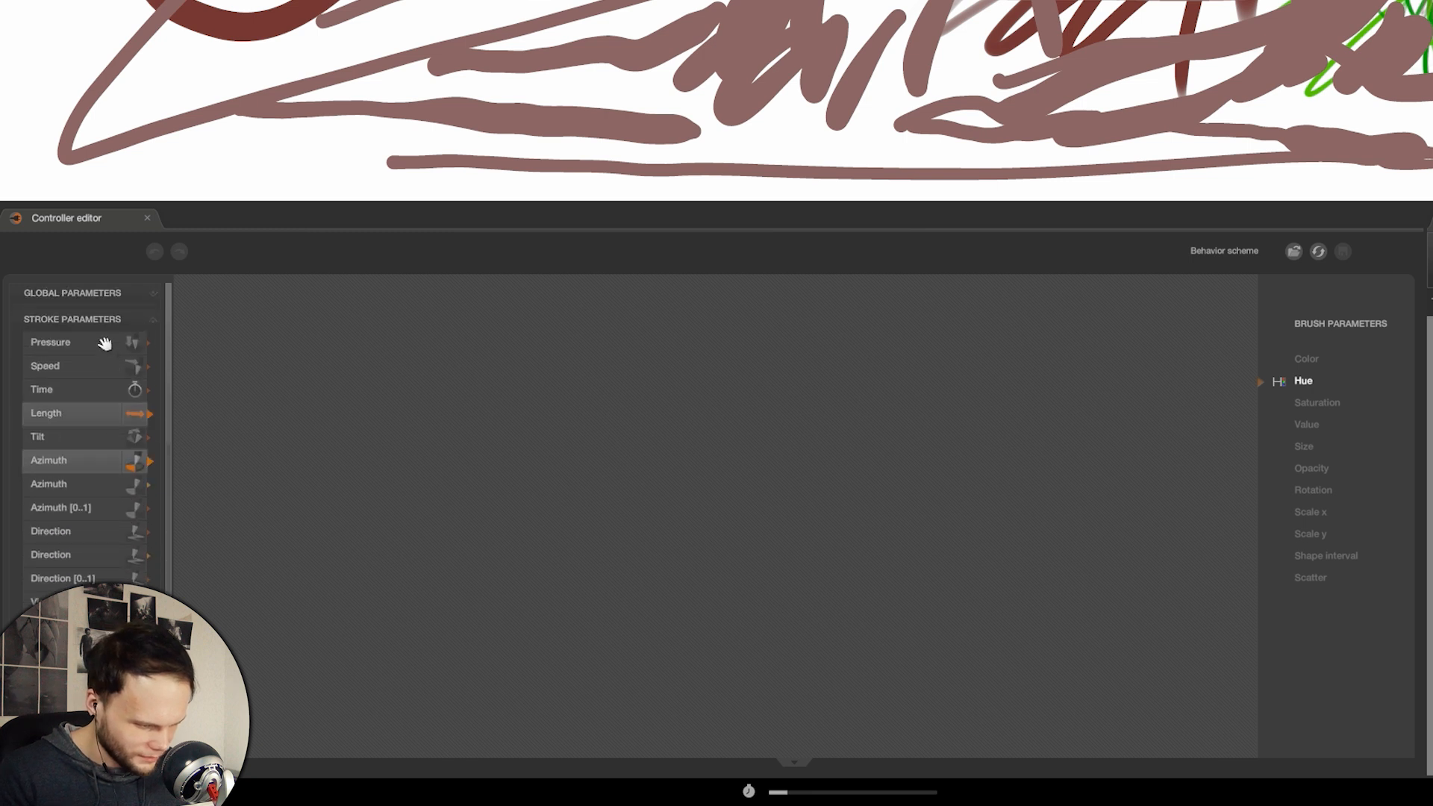
mouse_move(70, 342)
mouse_down()
mouse_move(314, 416)
mouse_move(452, 546)
mouse_up()
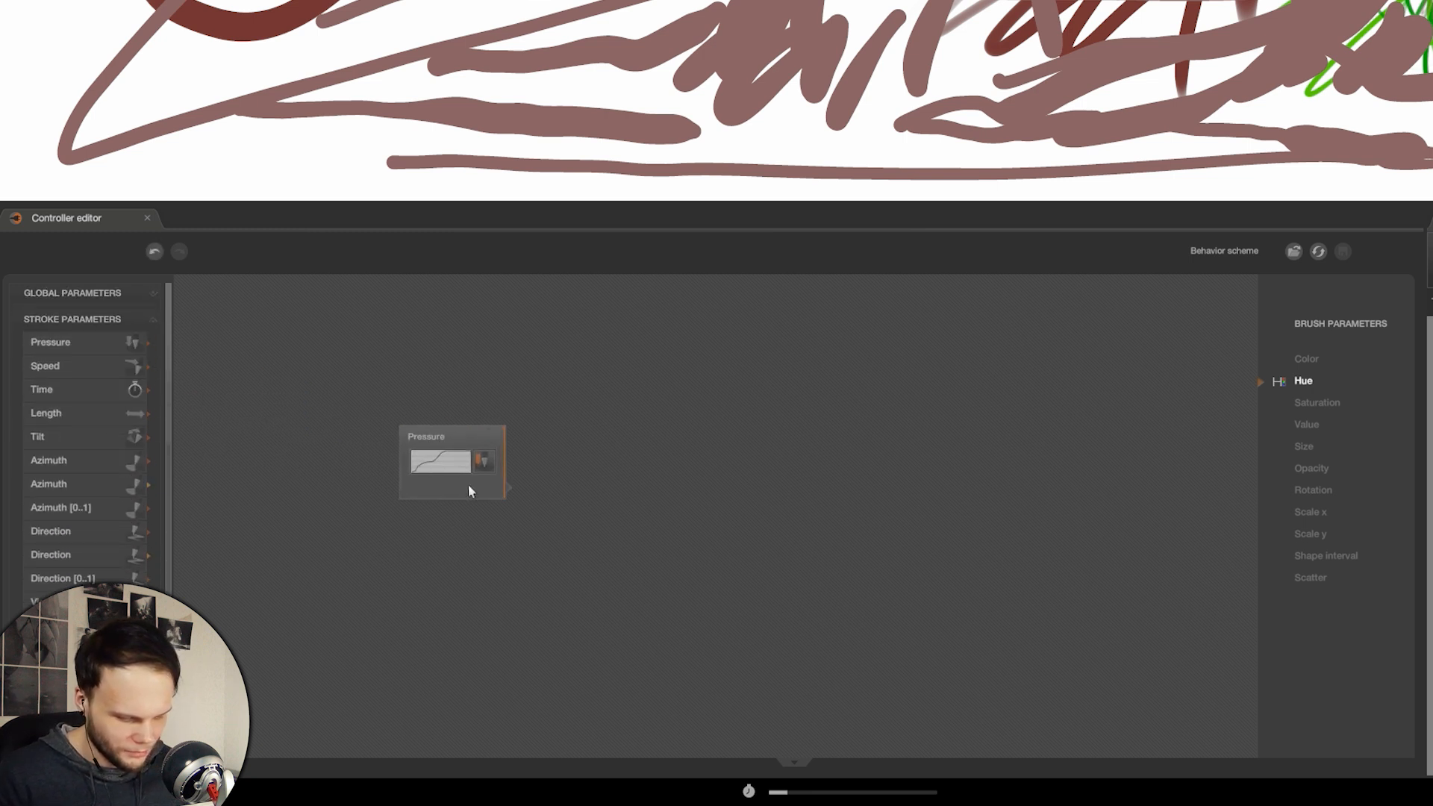
drag(494, 440, 655, 433)
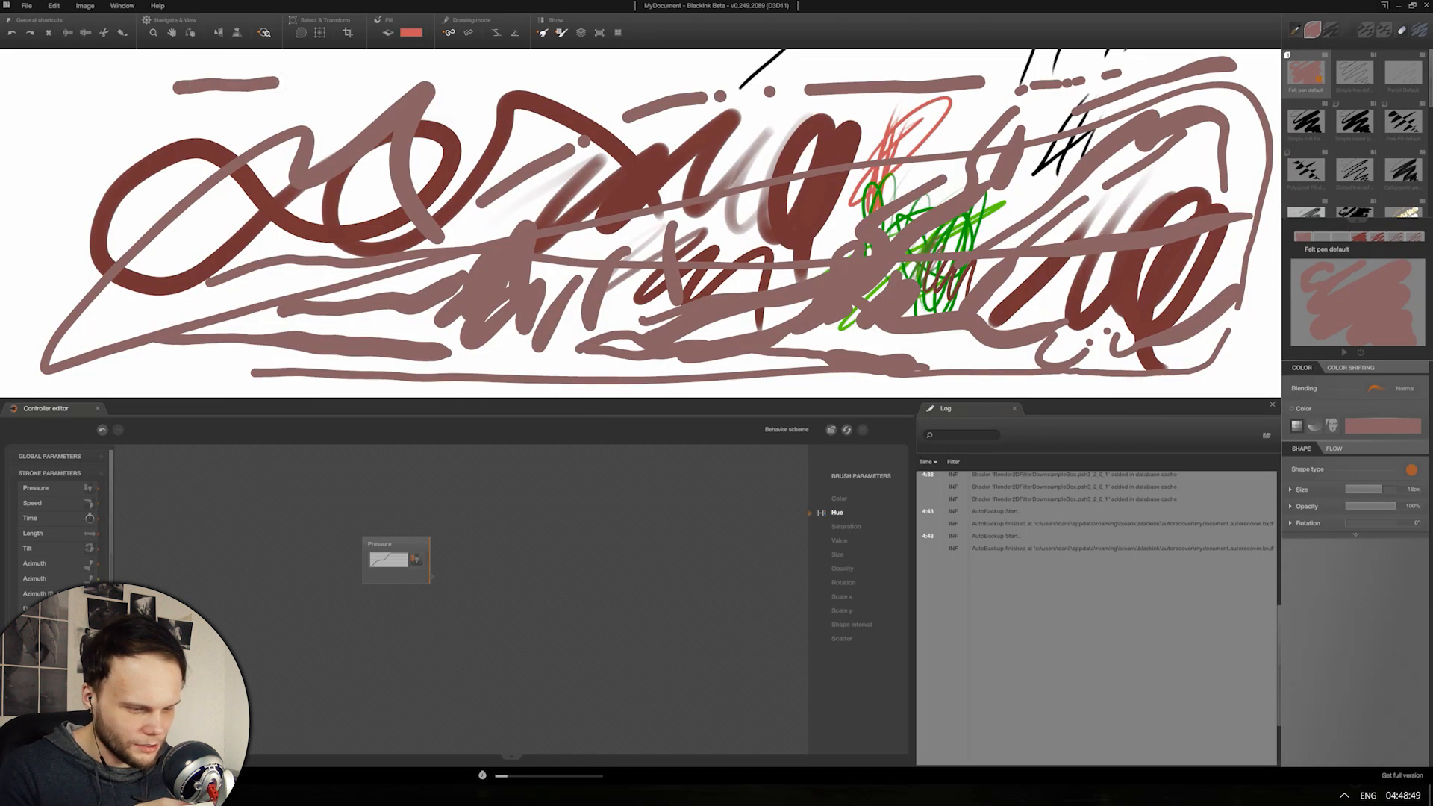
drag(279, 86, 567, 90)
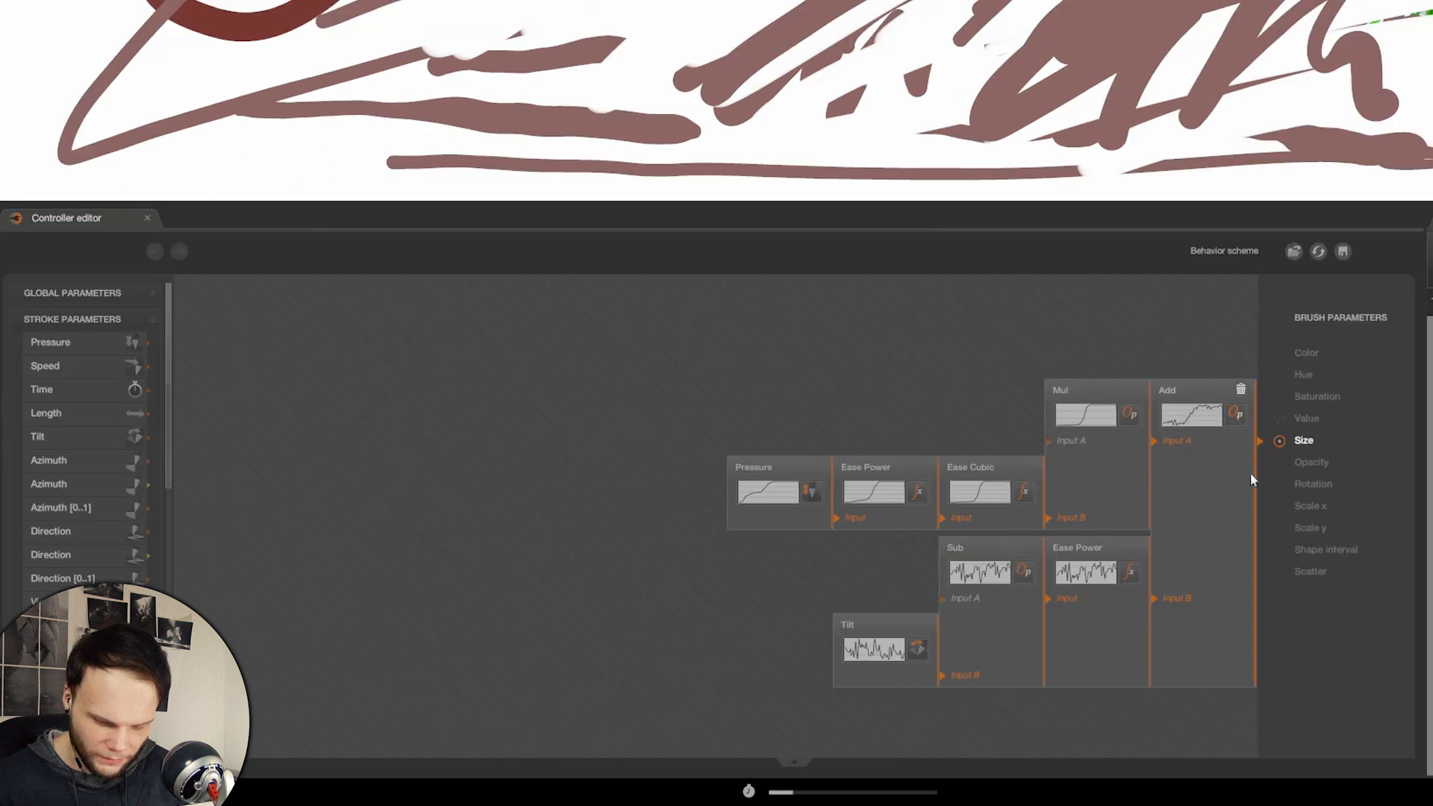
Step: Pull the node chain ending in Add loose from the Size parameter and shift it slightly
drag(1185, 461, 1222, 495)
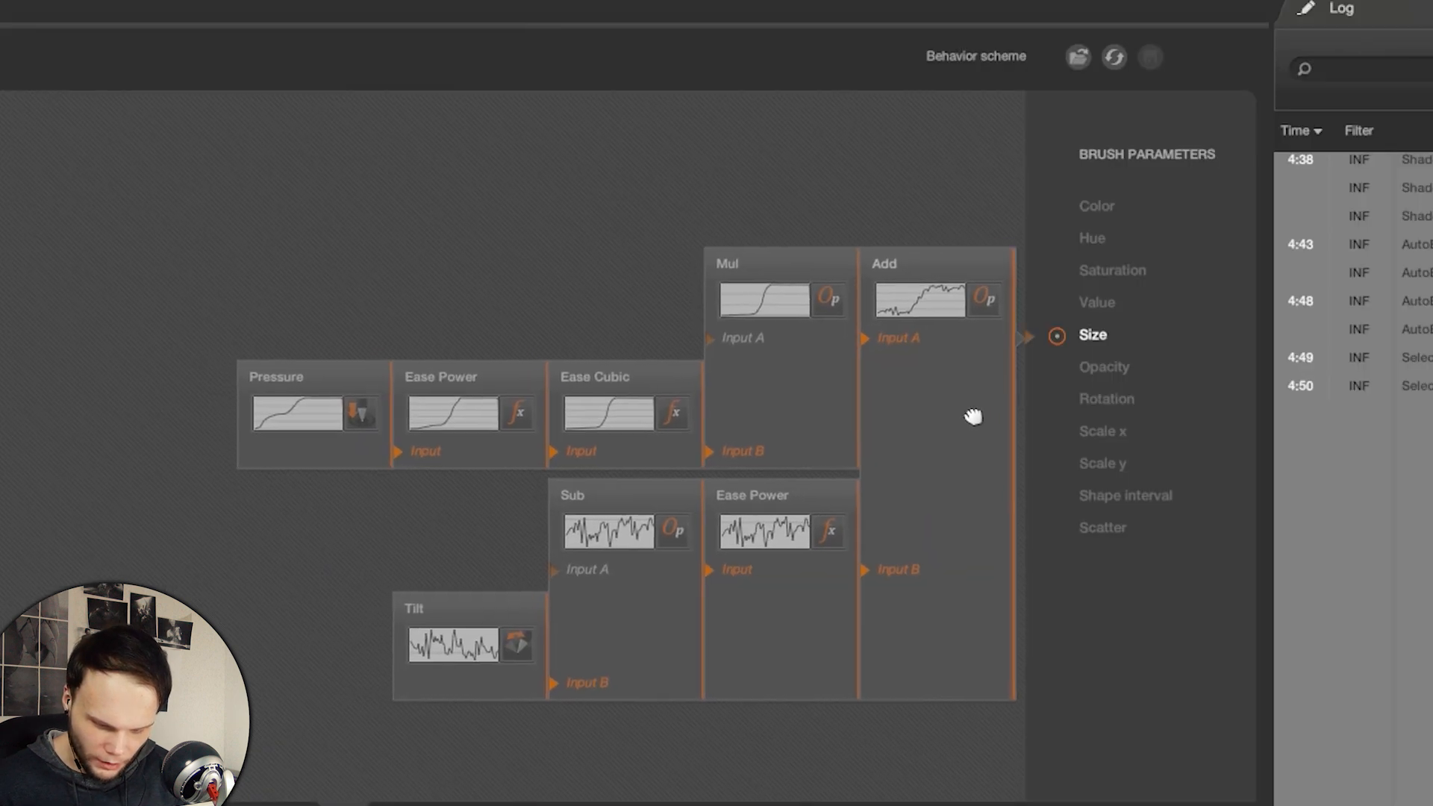
drag(973, 416, 970, 436)
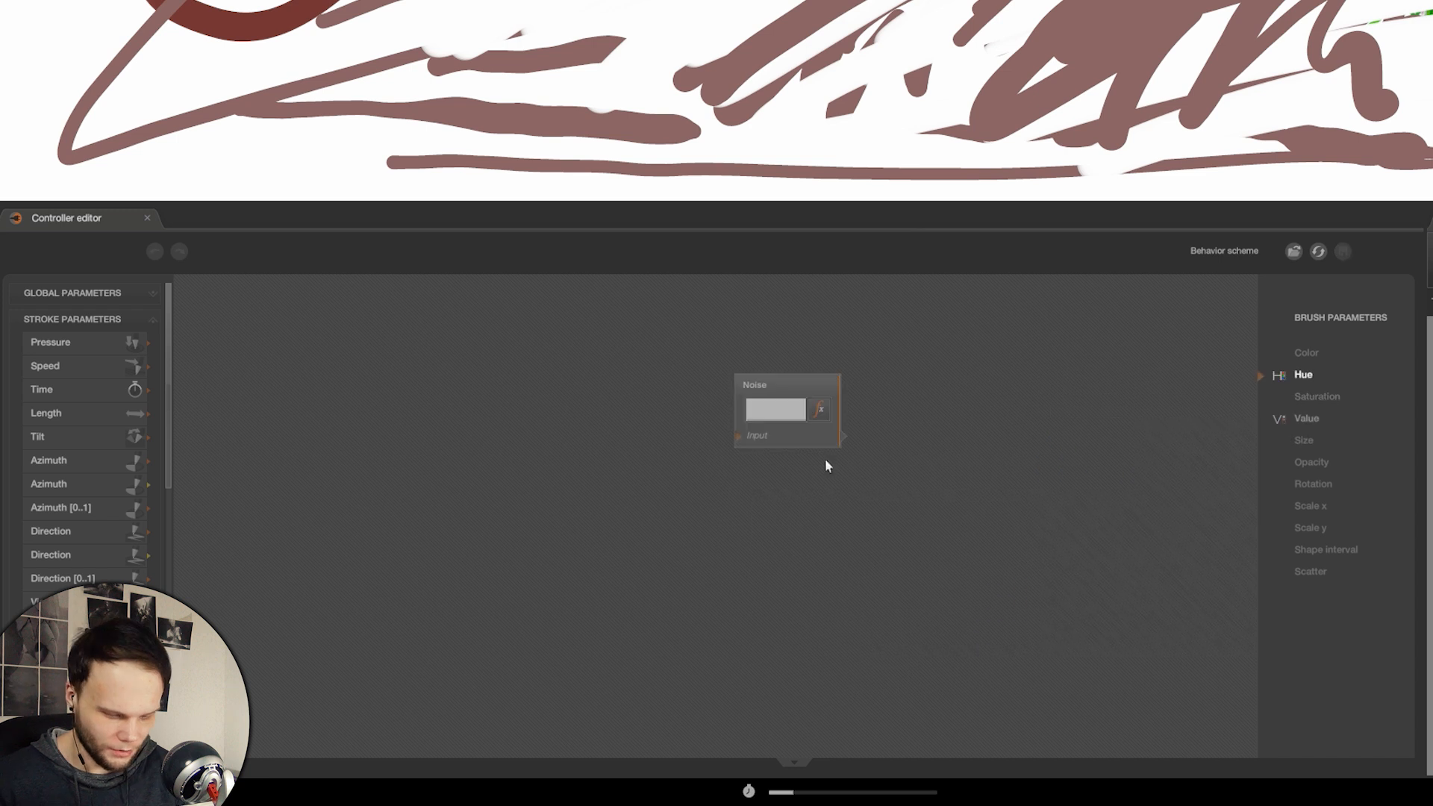
Step: Connect the Noise node to Hue, open its function settings and paint several test strokes
drag(815, 442, 1206, 365)
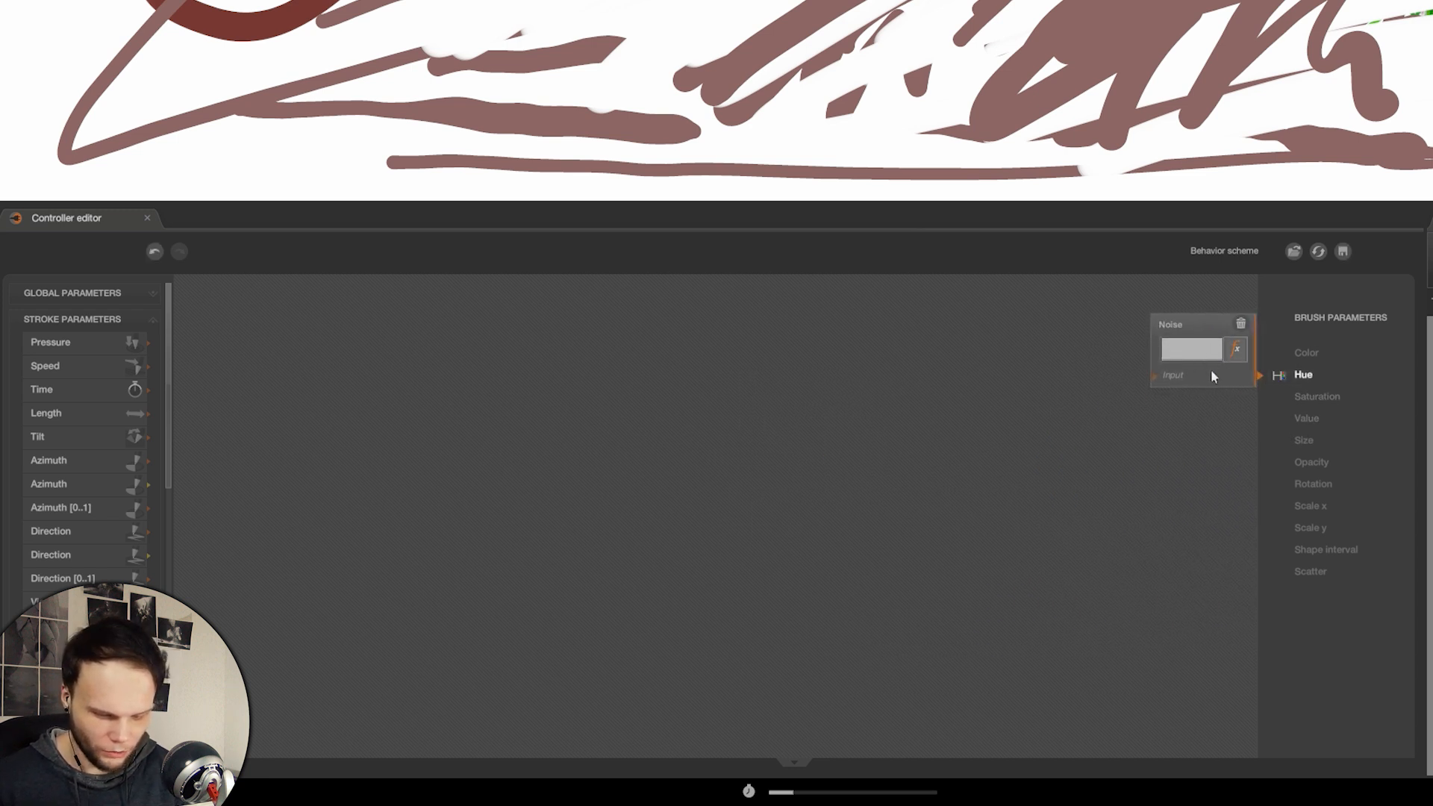
click(1236, 349)
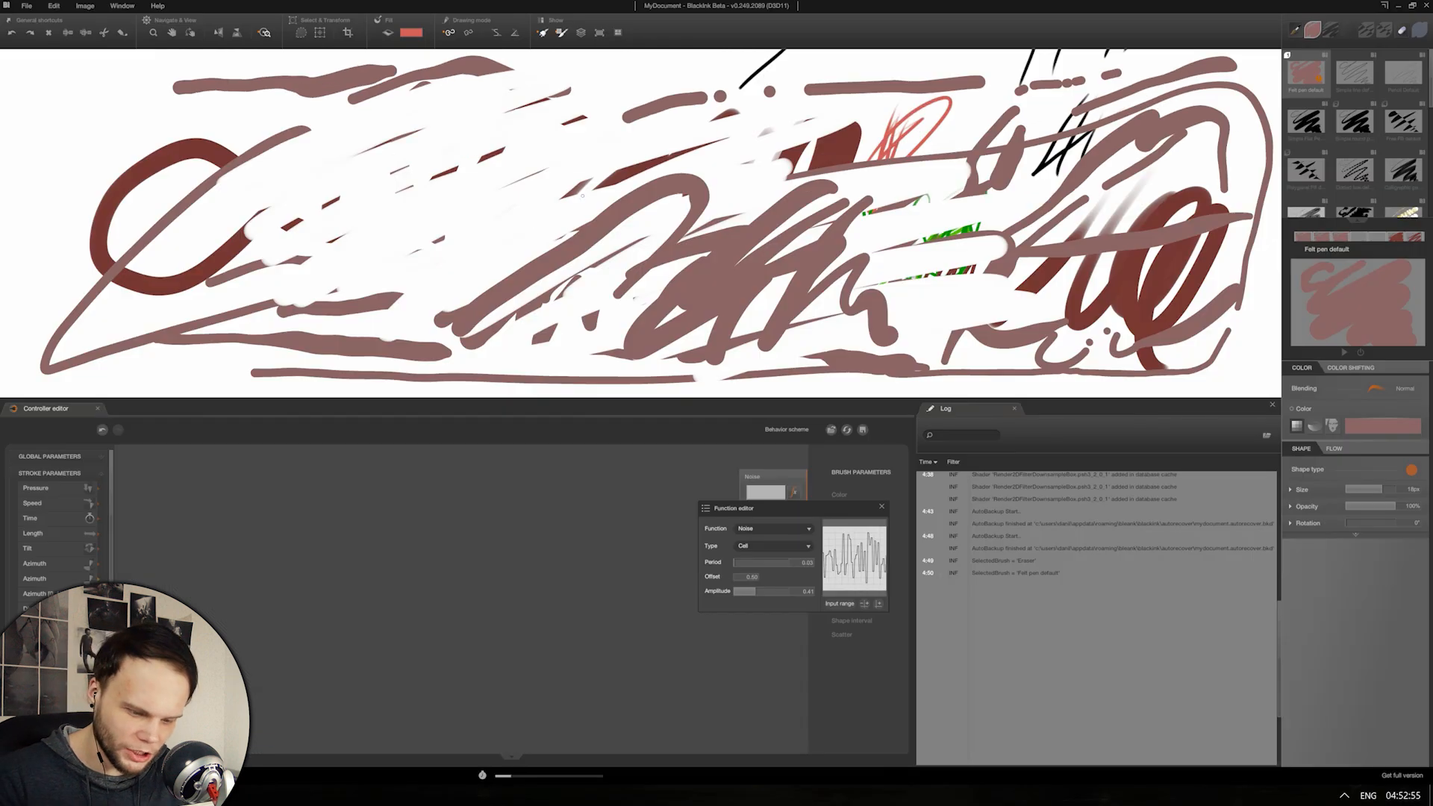
click(582, 195)
mouse_move(527, 241)
mouse_down()
mouse_move(627, 181)
mouse_move(744, 167)
mouse_move(687, 233)
mouse_up()
mouse_move(501, 180)
mouse_down()
mouse_move(423, 240)
mouse_move(602, 153)
mouse_up()
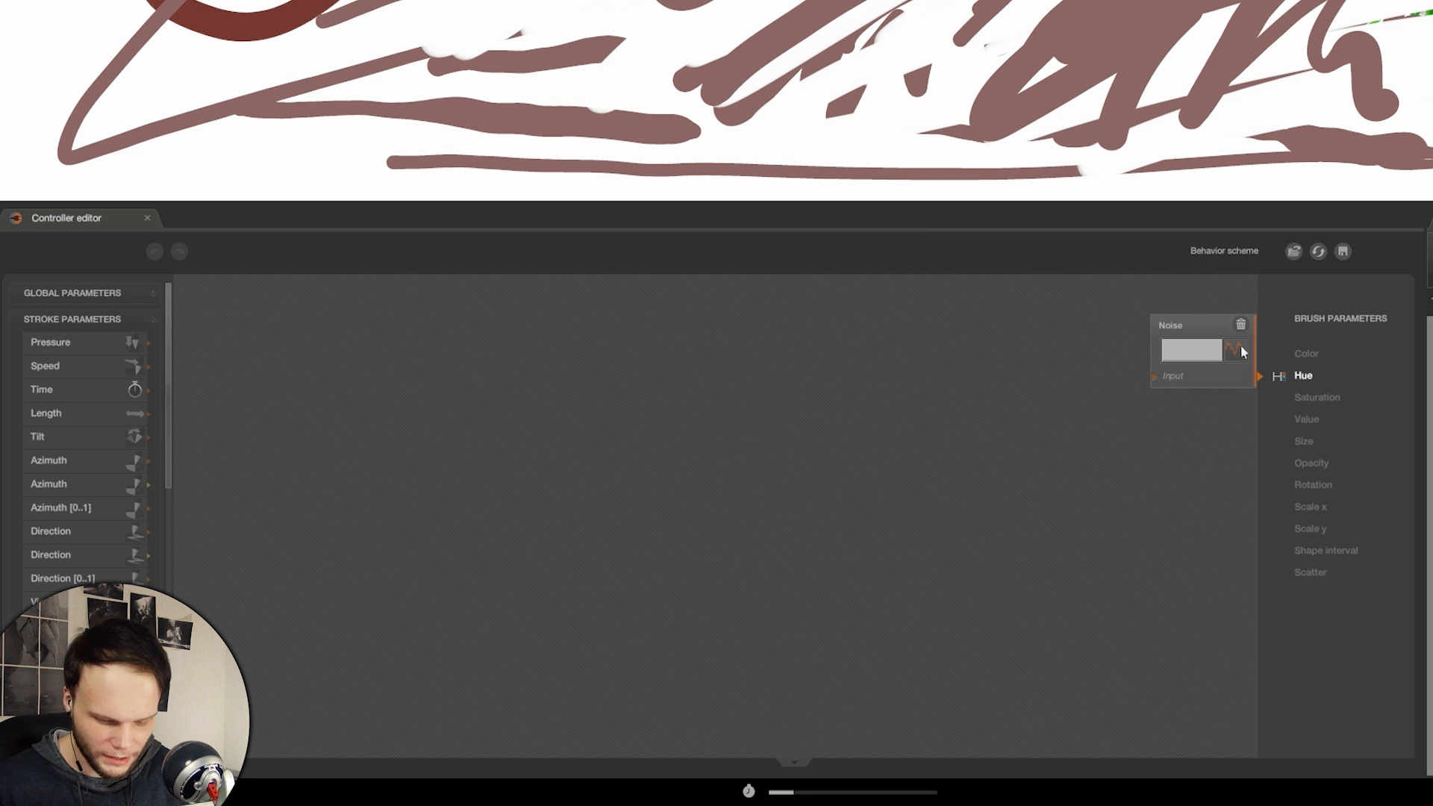
Step: Check the Noise node's function settings and feed a Pressure node into its input
click(1235, 351)
click(949, 595)
drag(104, 343, 959, 424)
drag(1075, 377, 1117, 368)
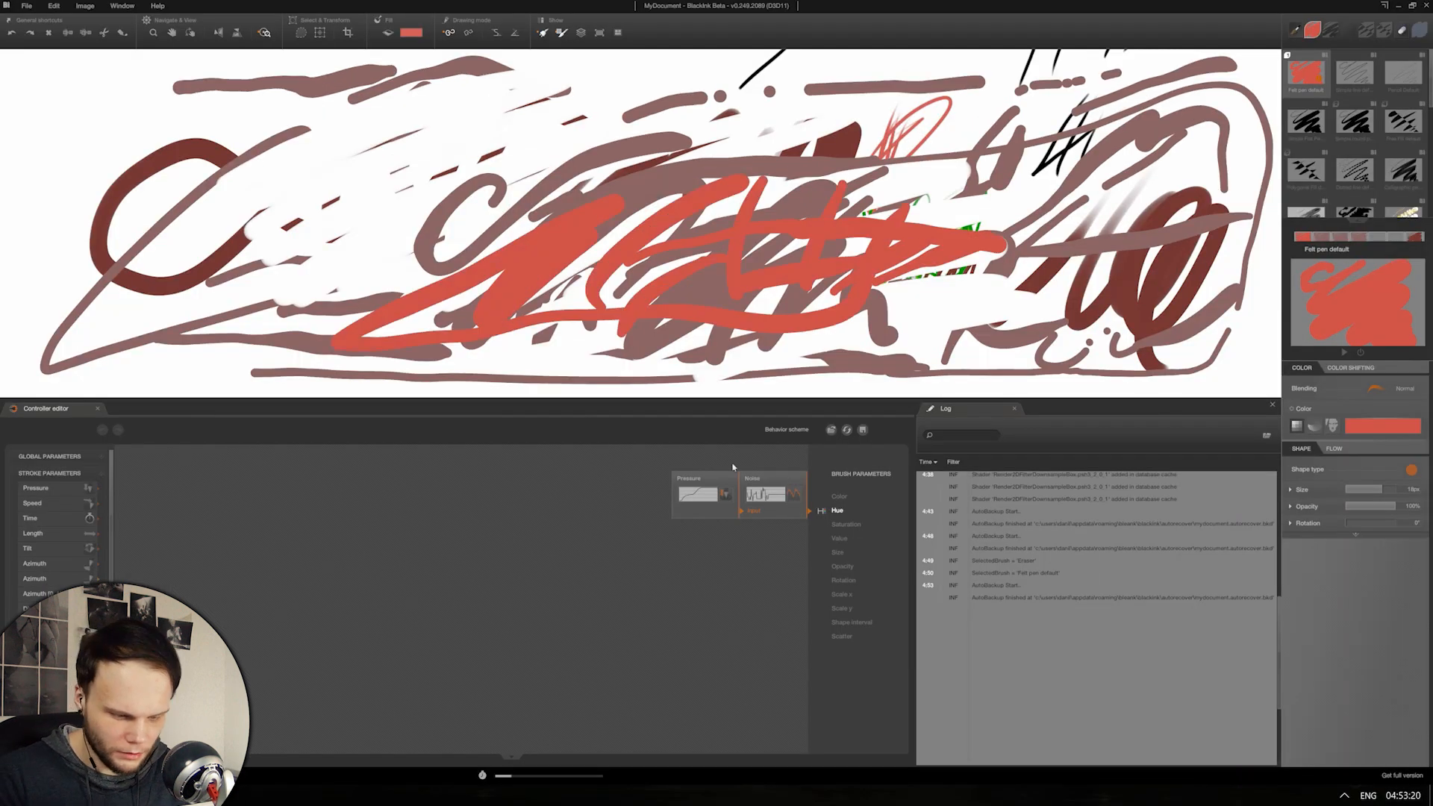
click(794, 494)
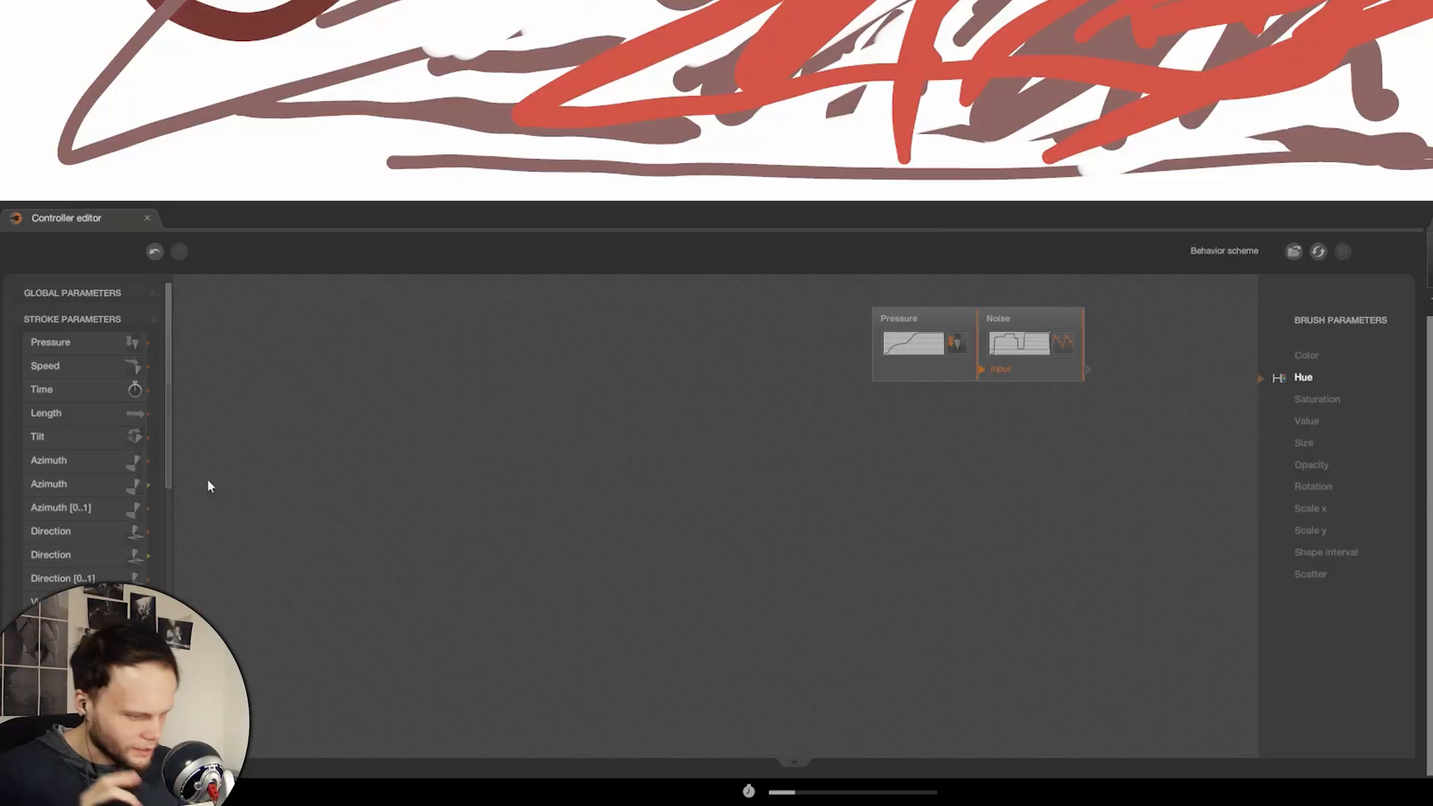
Step: Append a Mul operator after the Noise node and reposition the Pressure, Noise and Mul chain in the Hue graph
click(82, 327)
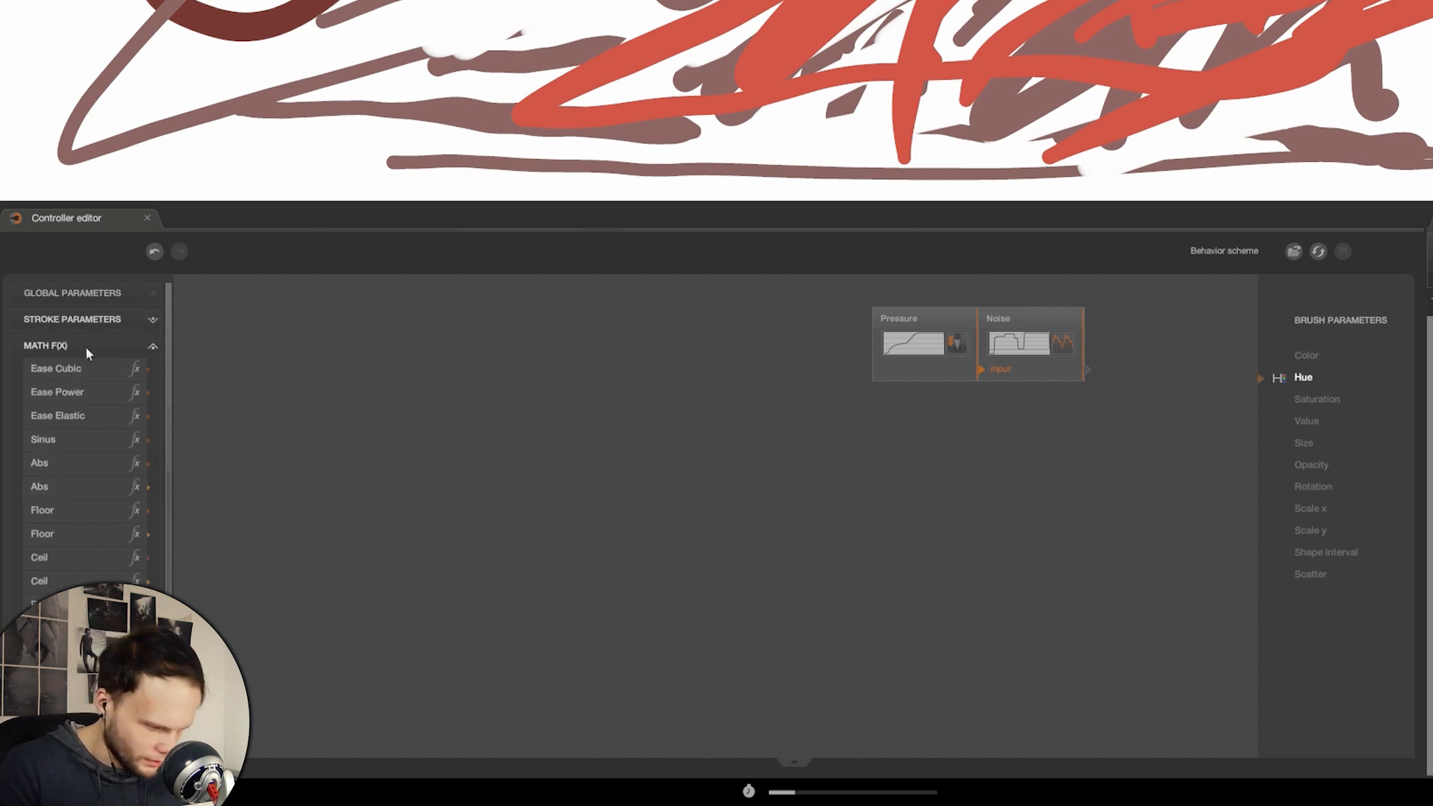
drag(170, 558, 169, 739)
drag(170, 739, 170, 718)
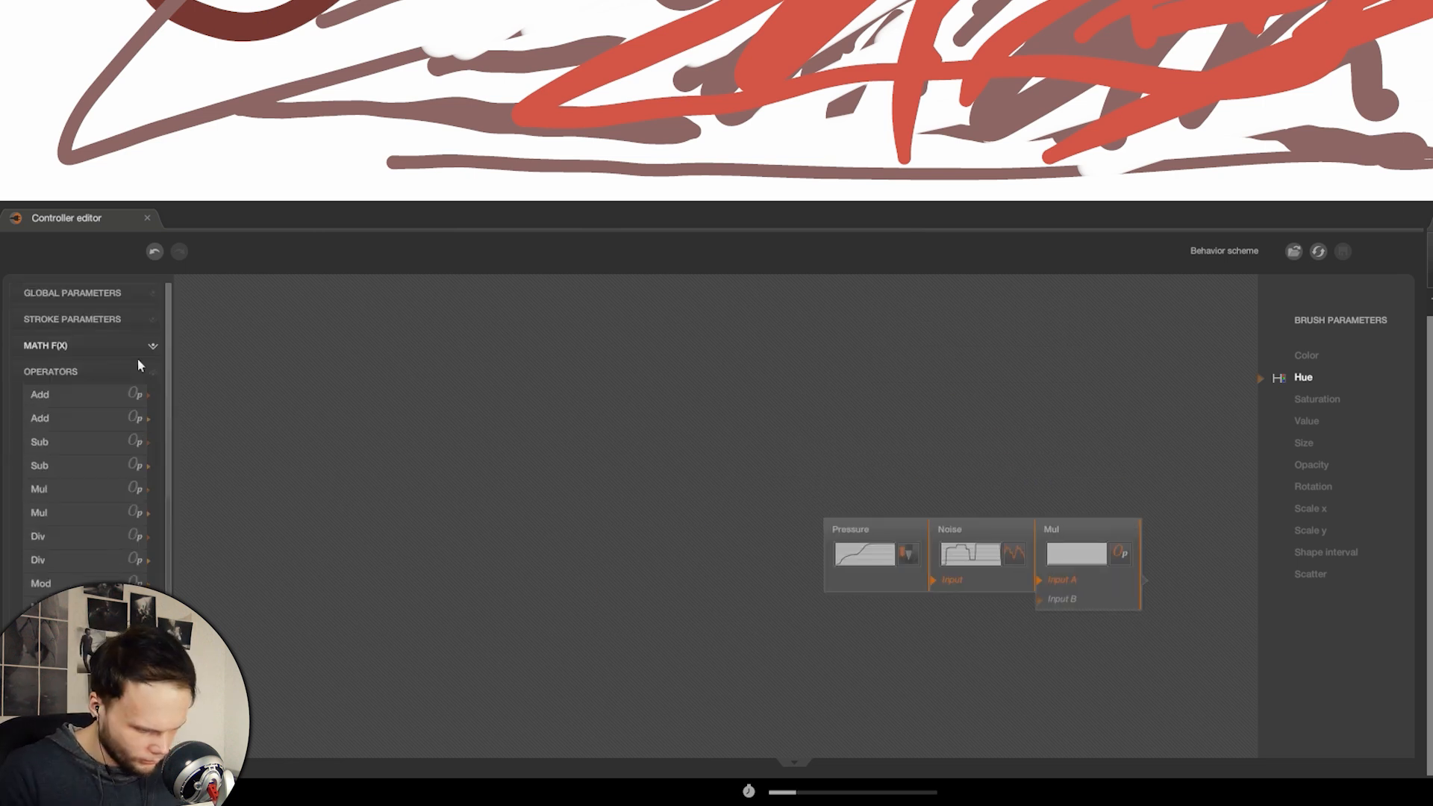
click(137, 356)
drag(168, 396, 164, 329)
drag(1088, 525, 1061, 309)
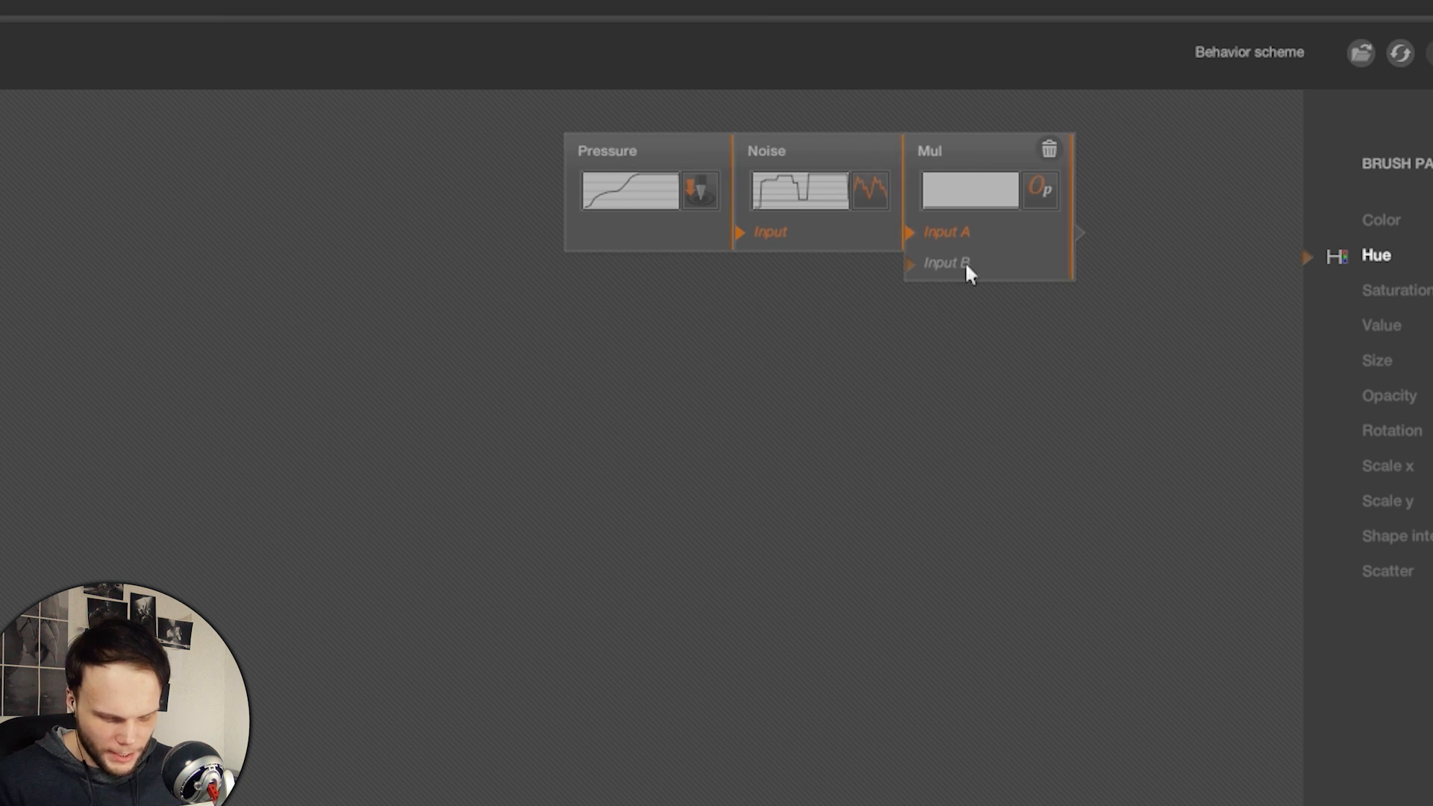
drag(951, 267, 1001, 317)
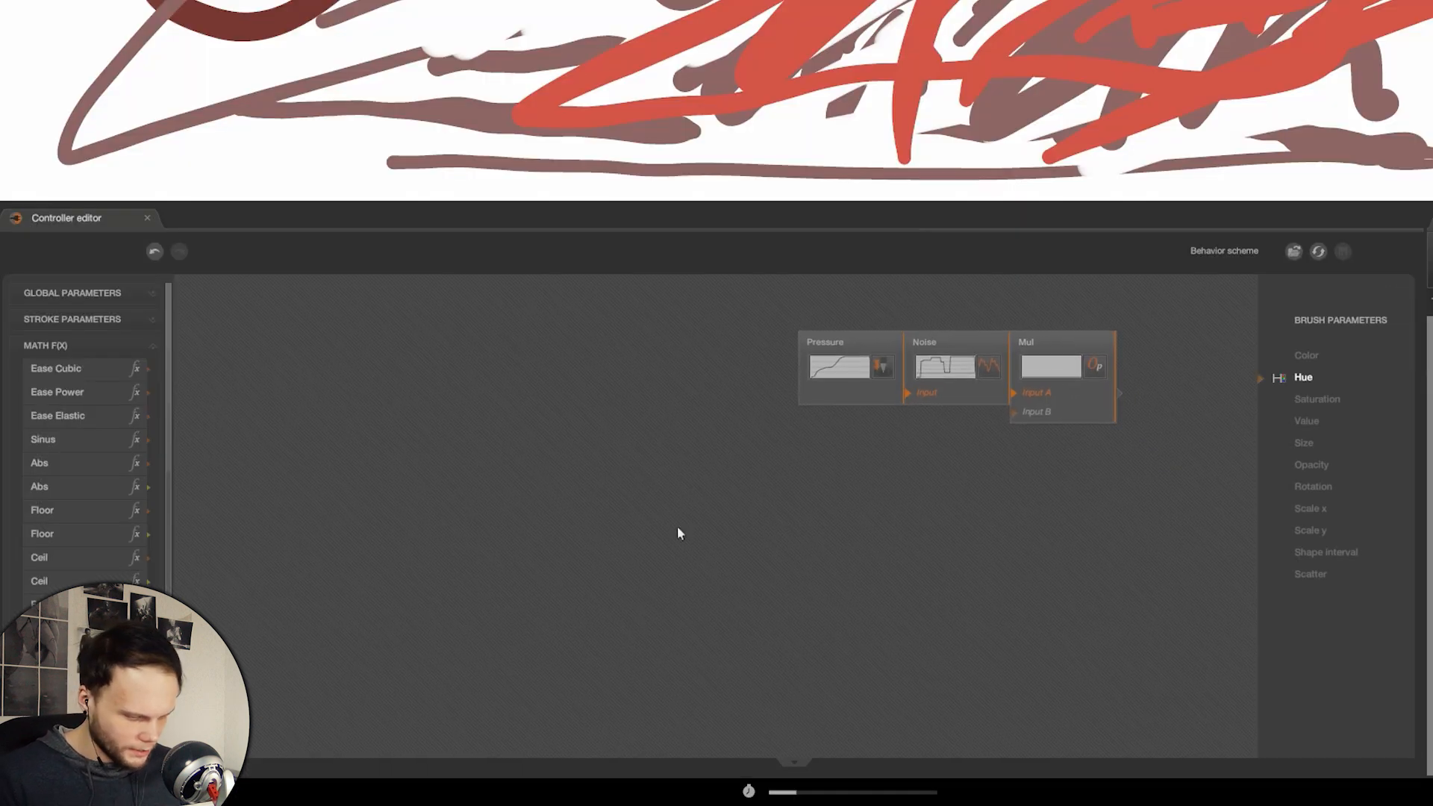
Step: Look through the available nodes in the Math F(x) and Stroke Parameters categories
scroll(168, 487, down, 3)
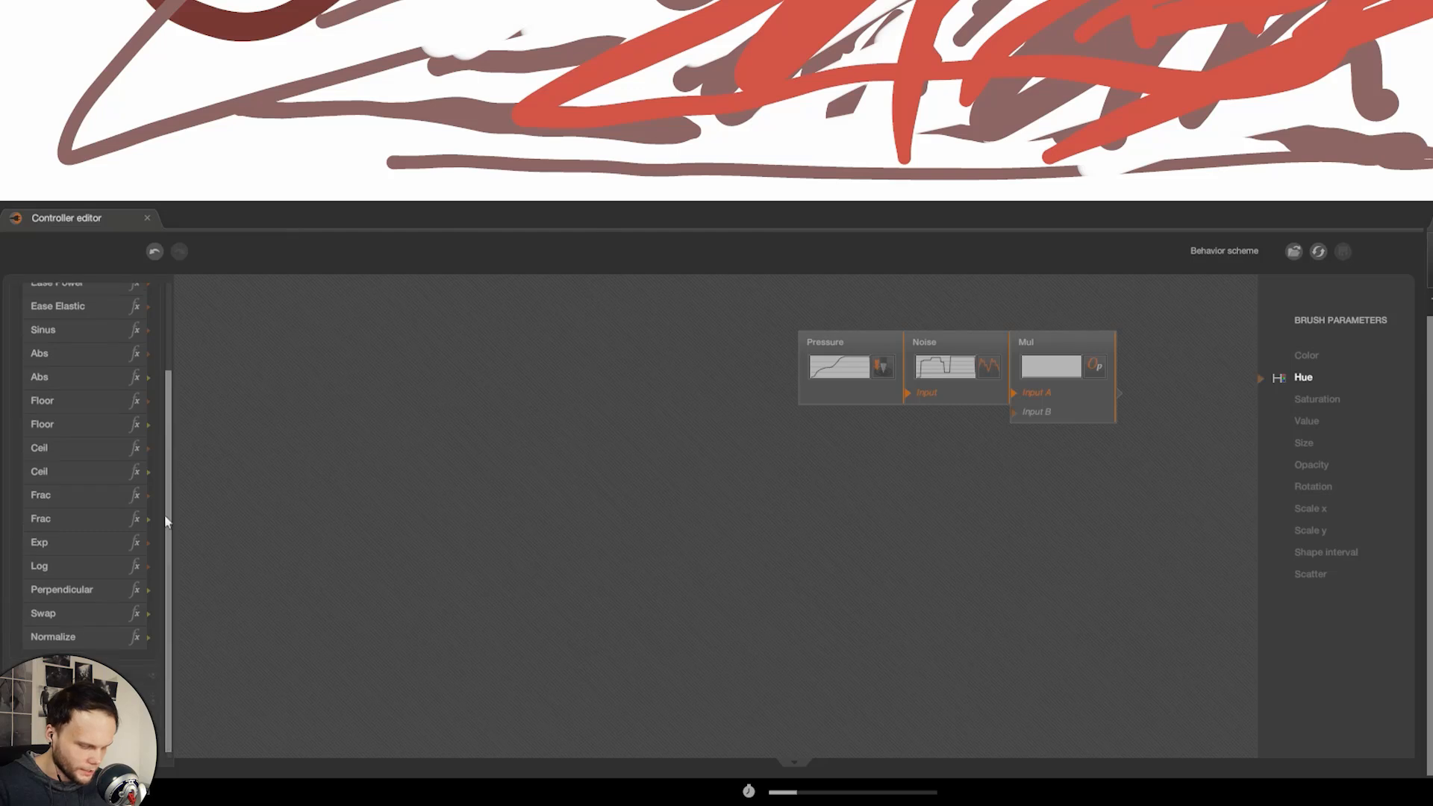
scroll(163, 504, up, 2)
scroll(162, 495, up, 4)
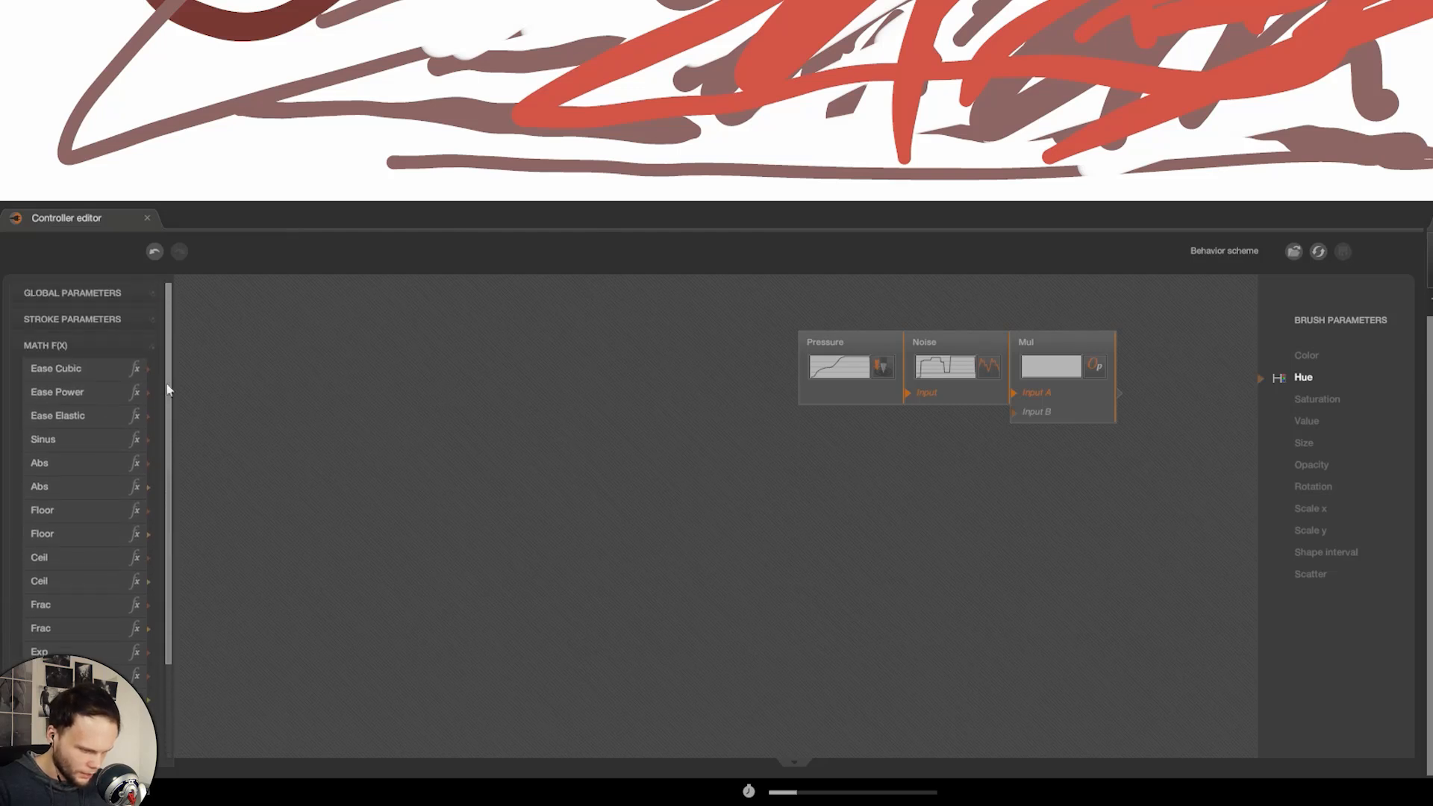
click(153, 346)
click(152, 321)
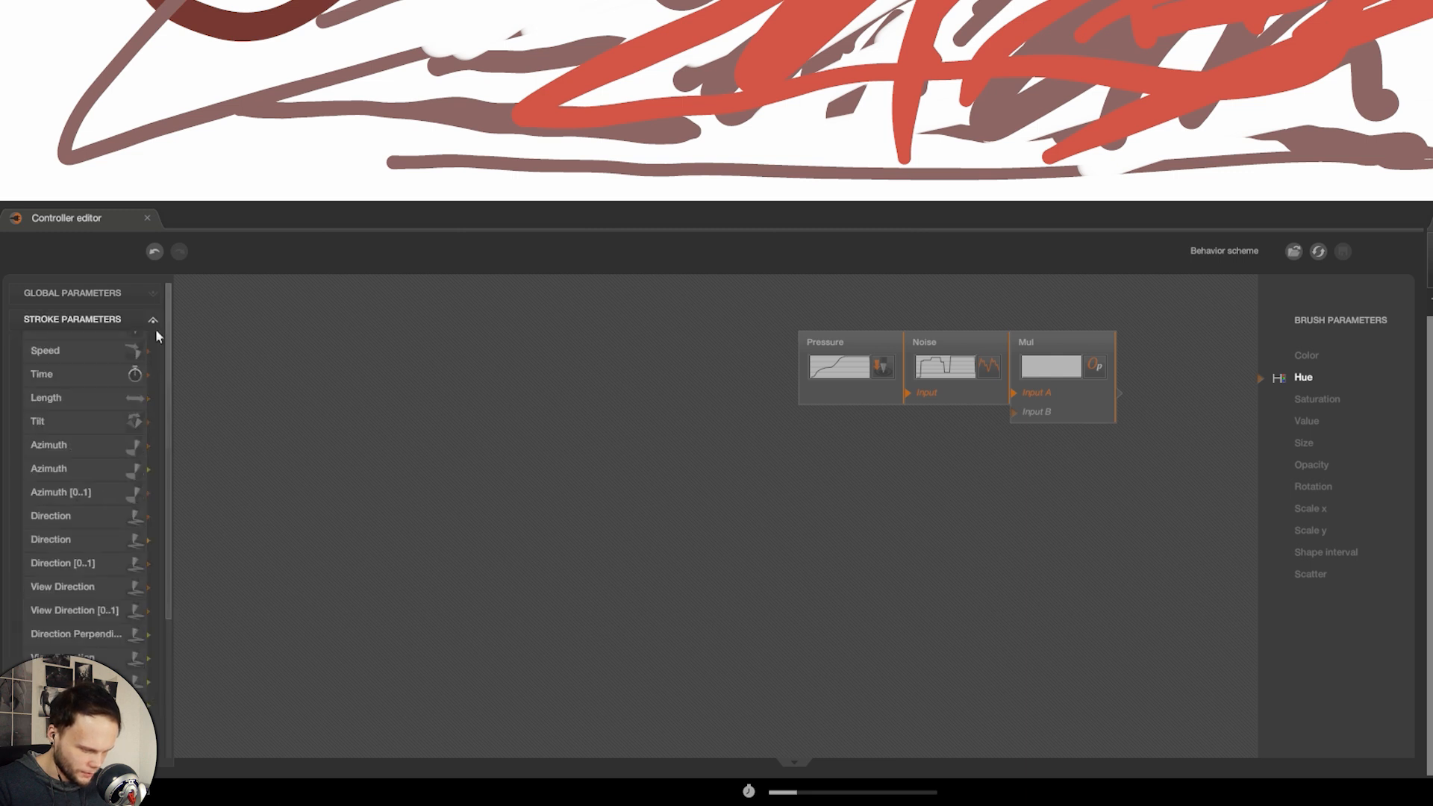
scroll(166, 409, down, 3)
scroll(164, 409, up, 3)
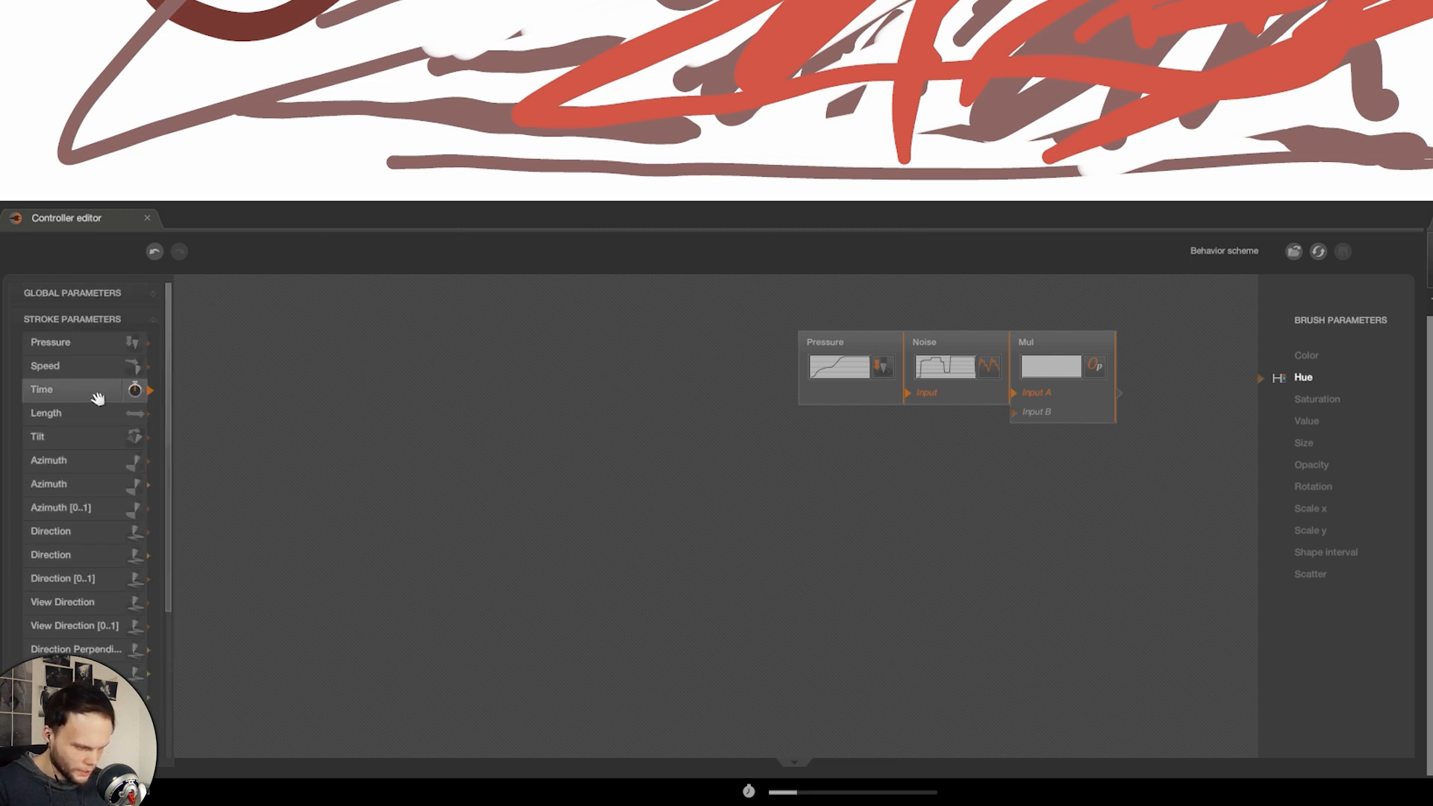
mouse_move(168, 400)
mouse_down()
mouse_move(166, 451)
mouse_move(168, 384)
mouse_up()
Step: Look through the available nodes in Global Parameters, Operators, Cast Operators and Signals
click(53, 321)
click(109, 293)
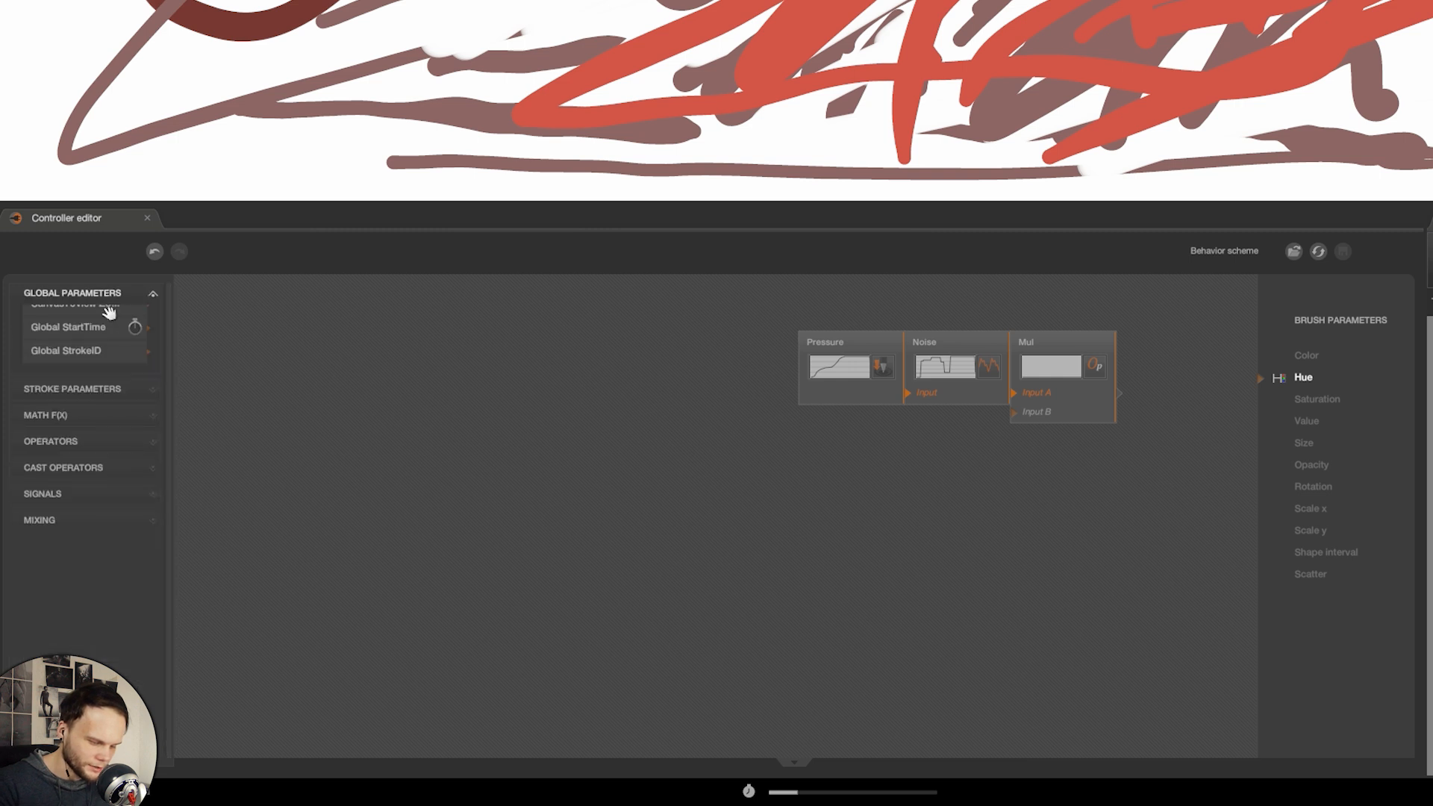
click(147, 294)
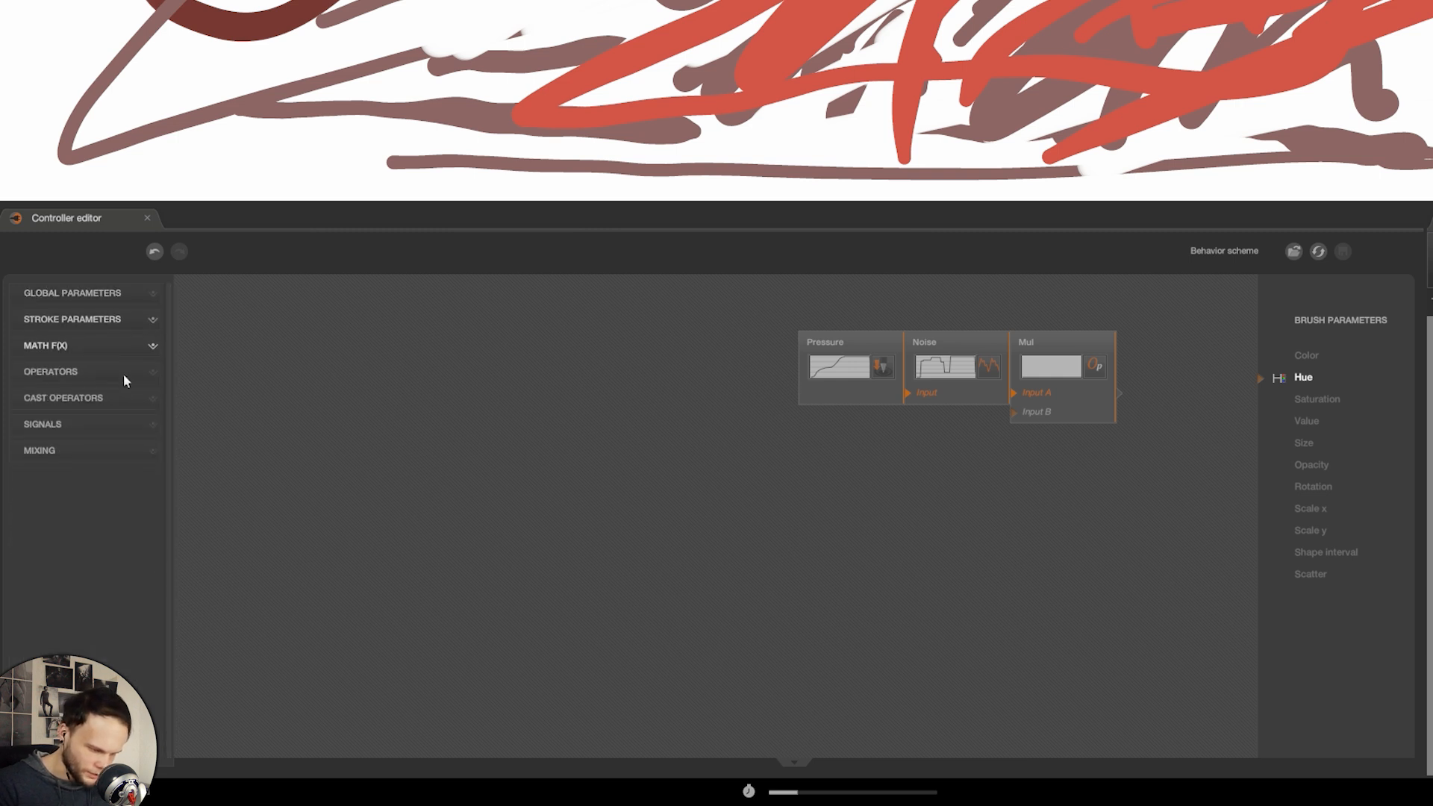
click(145, 373)
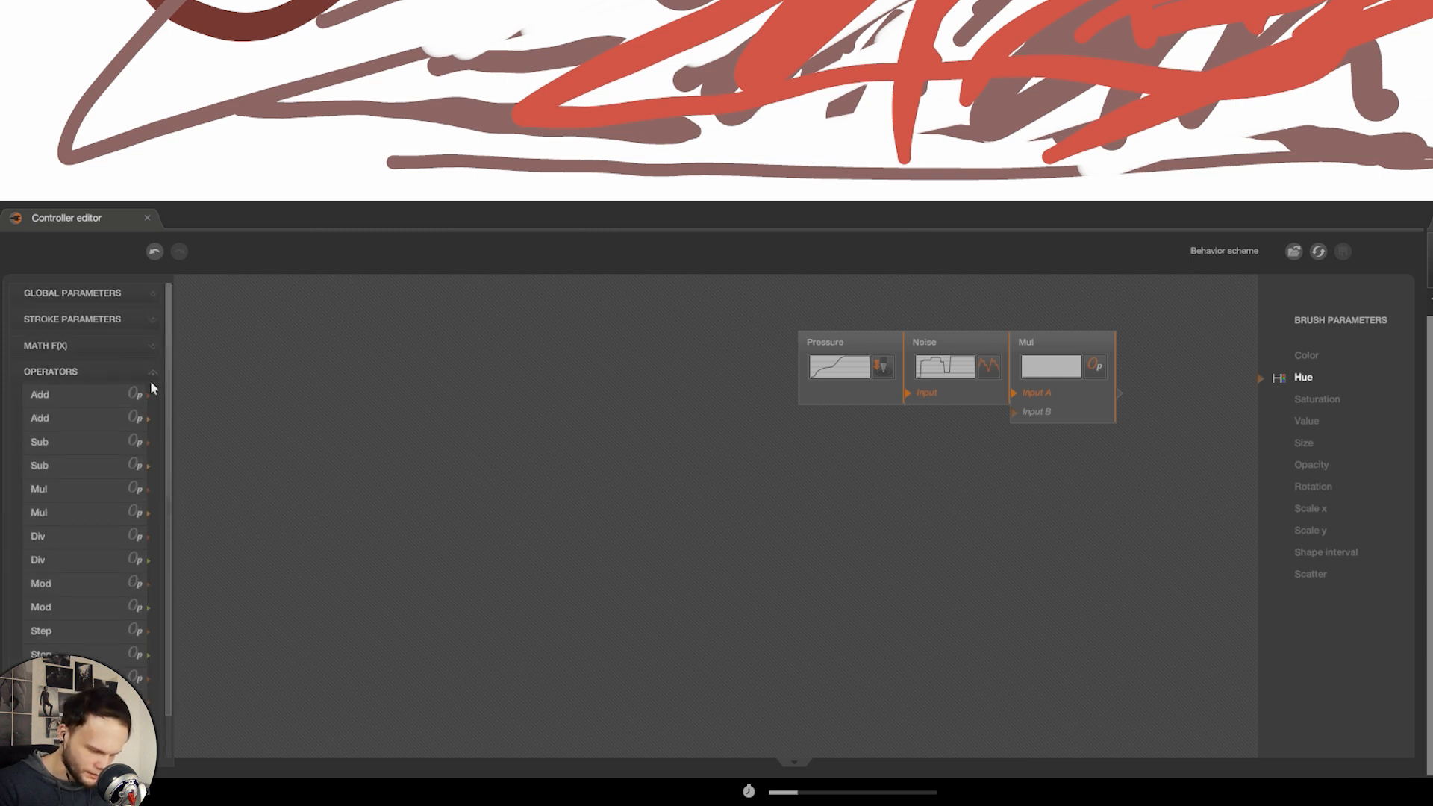
click(150, 373)
click(151, 398)
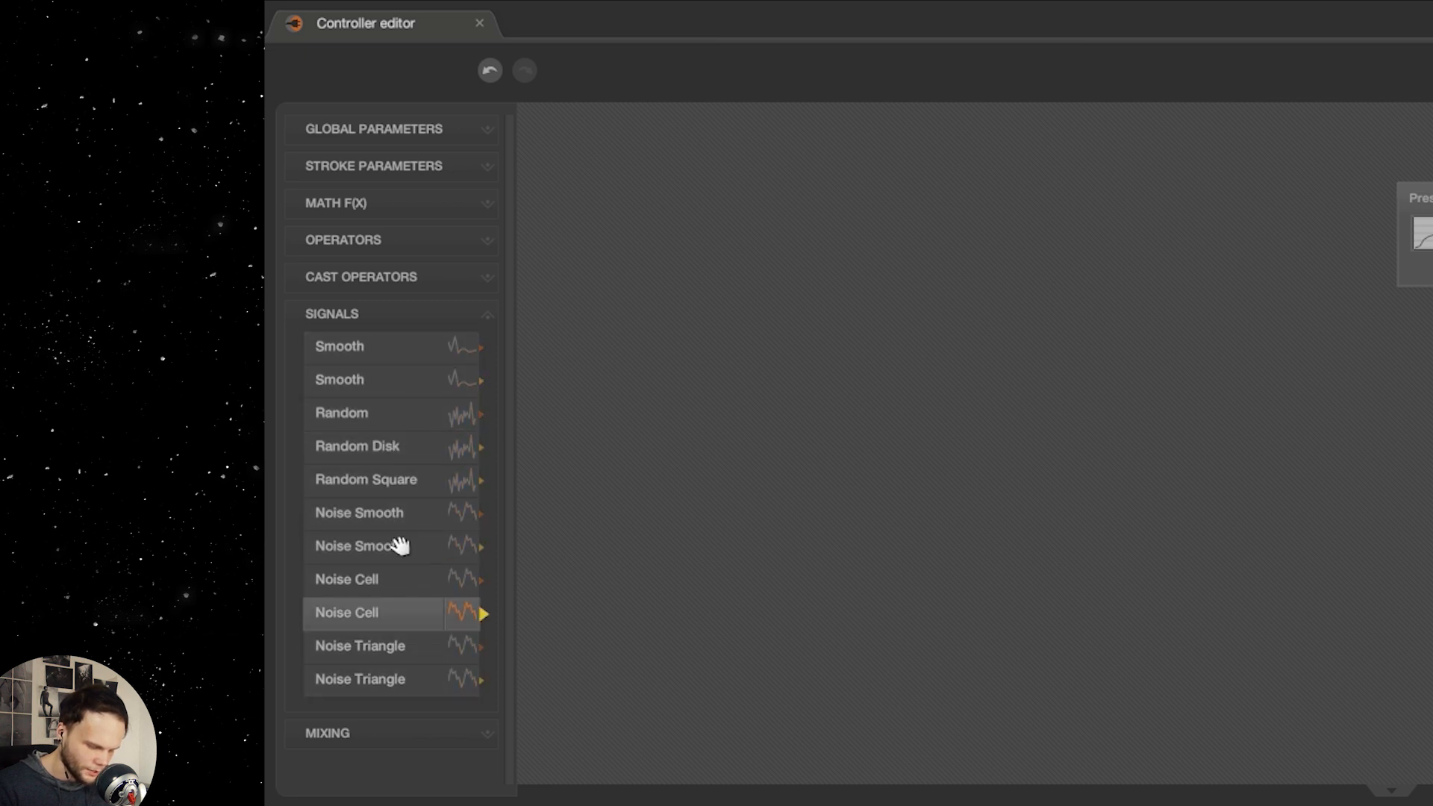
click(410, 314)
click(410, 349)
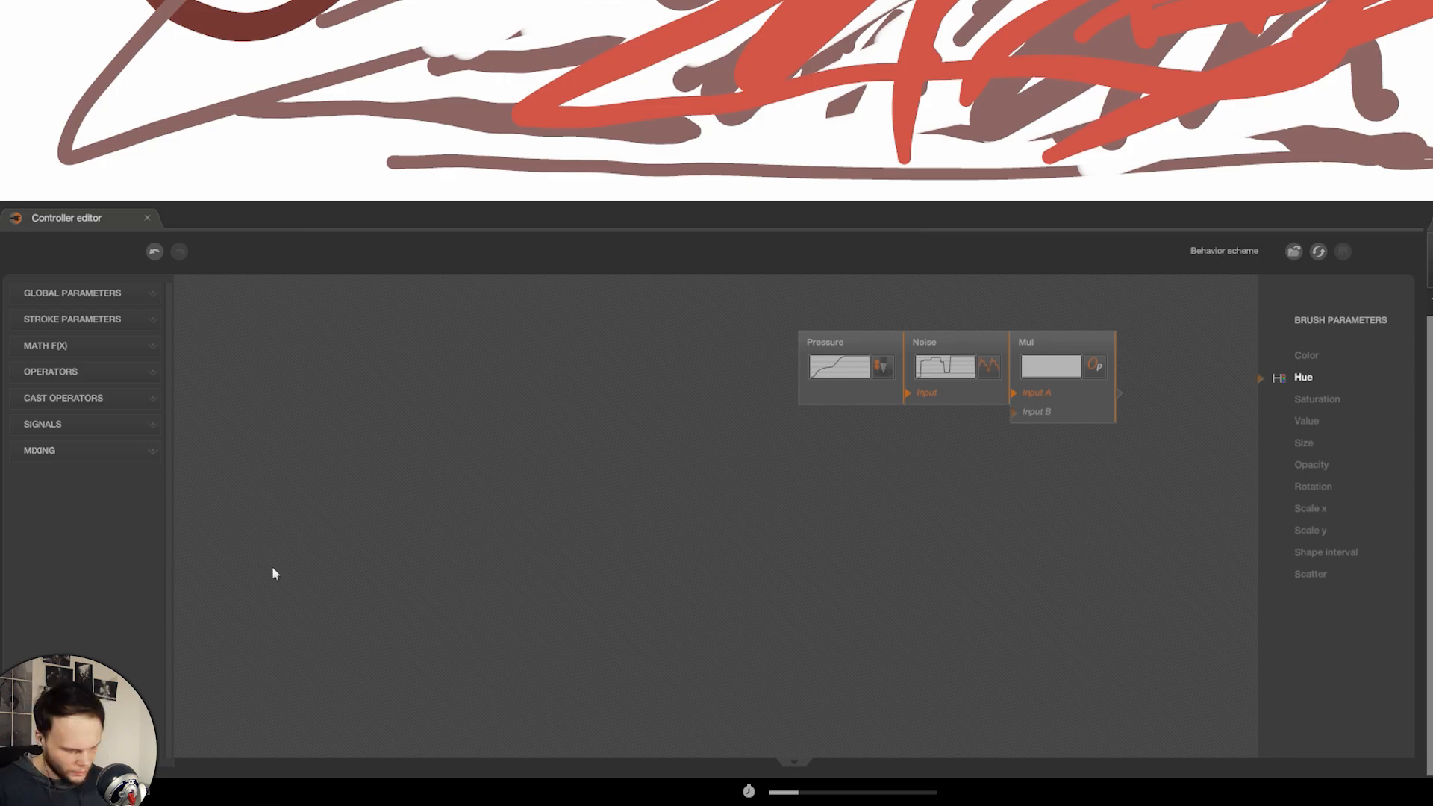
Step: Place a GetX cast operator in the Hue graph, inspect its editor and remove it
click(151, 299)
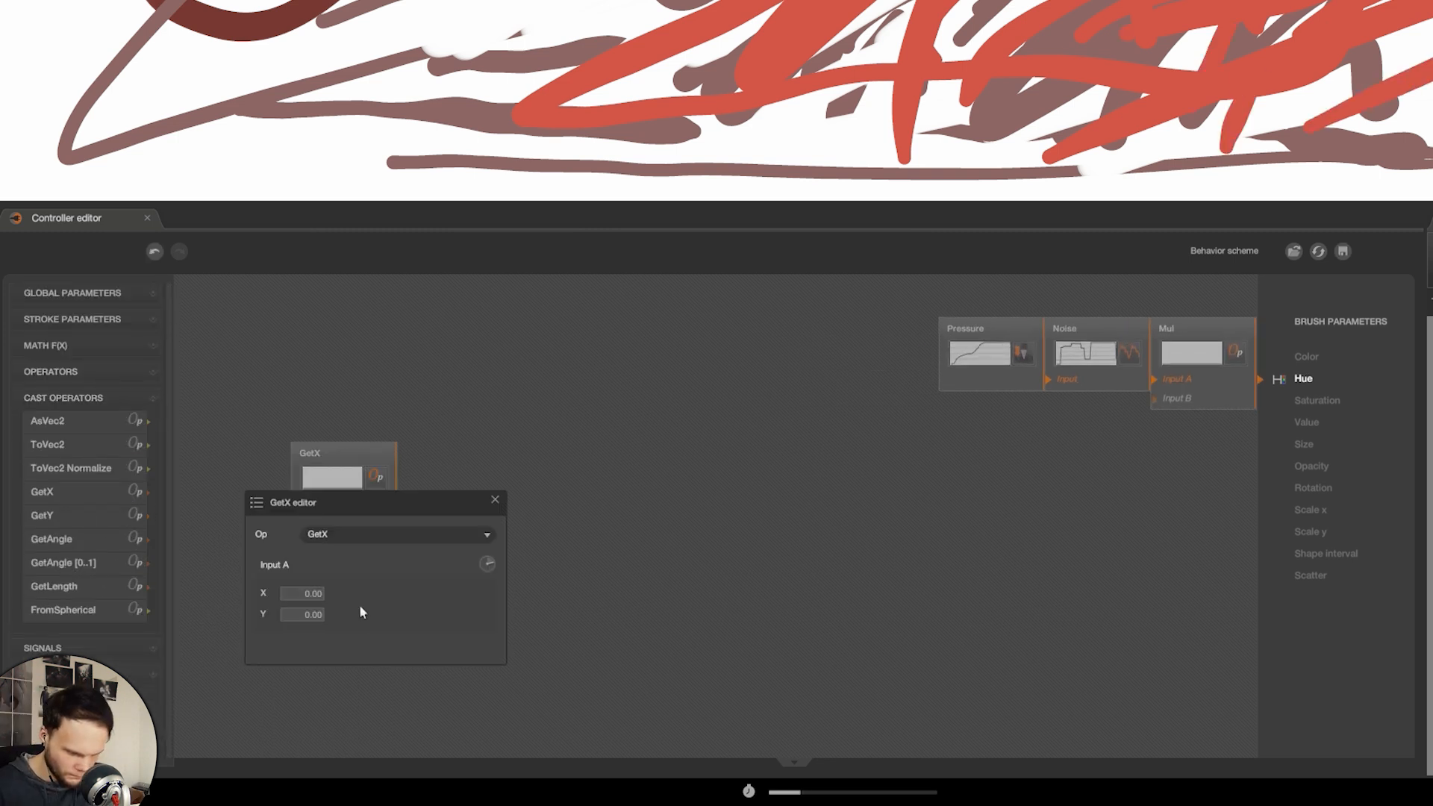
click(378, 458)
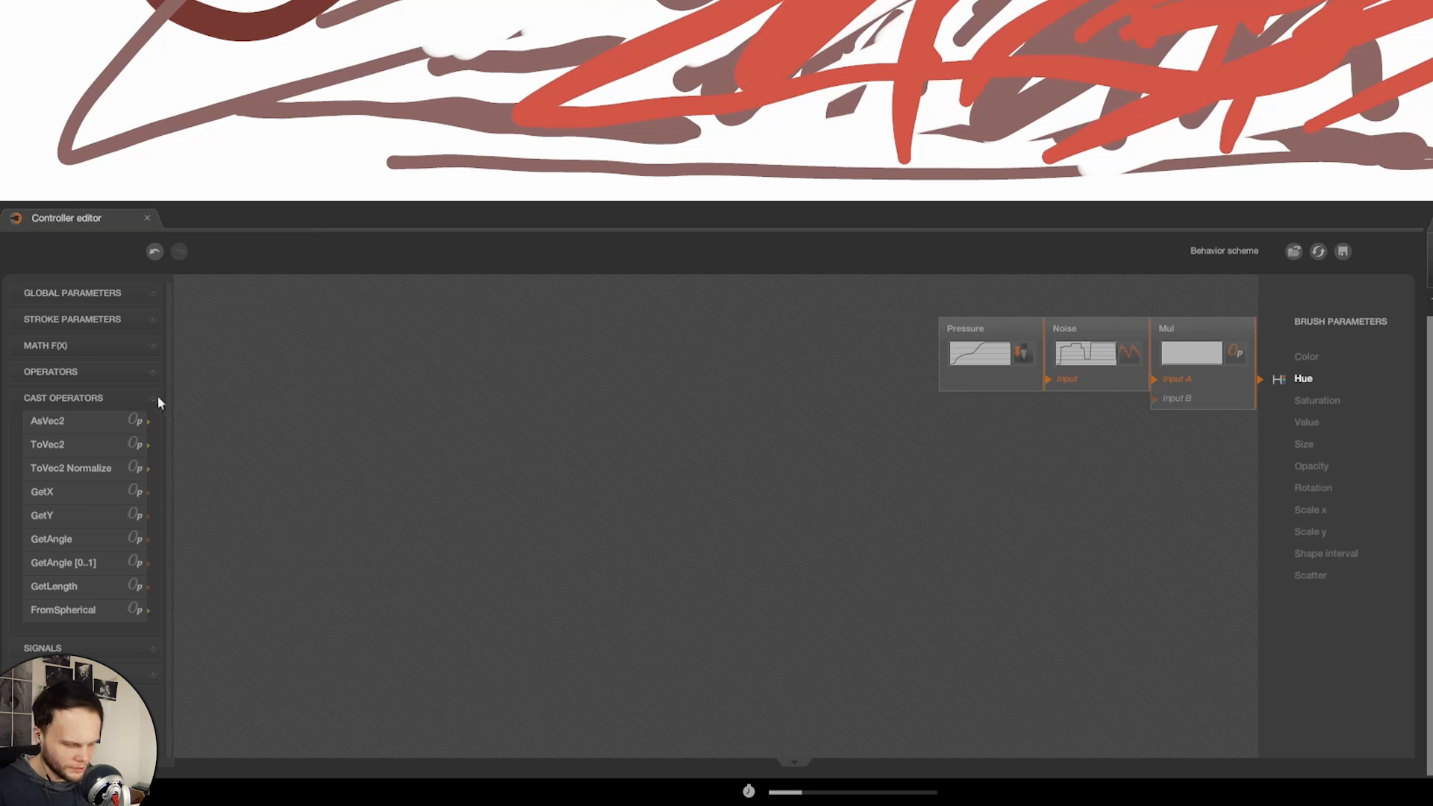
click(154, 398)
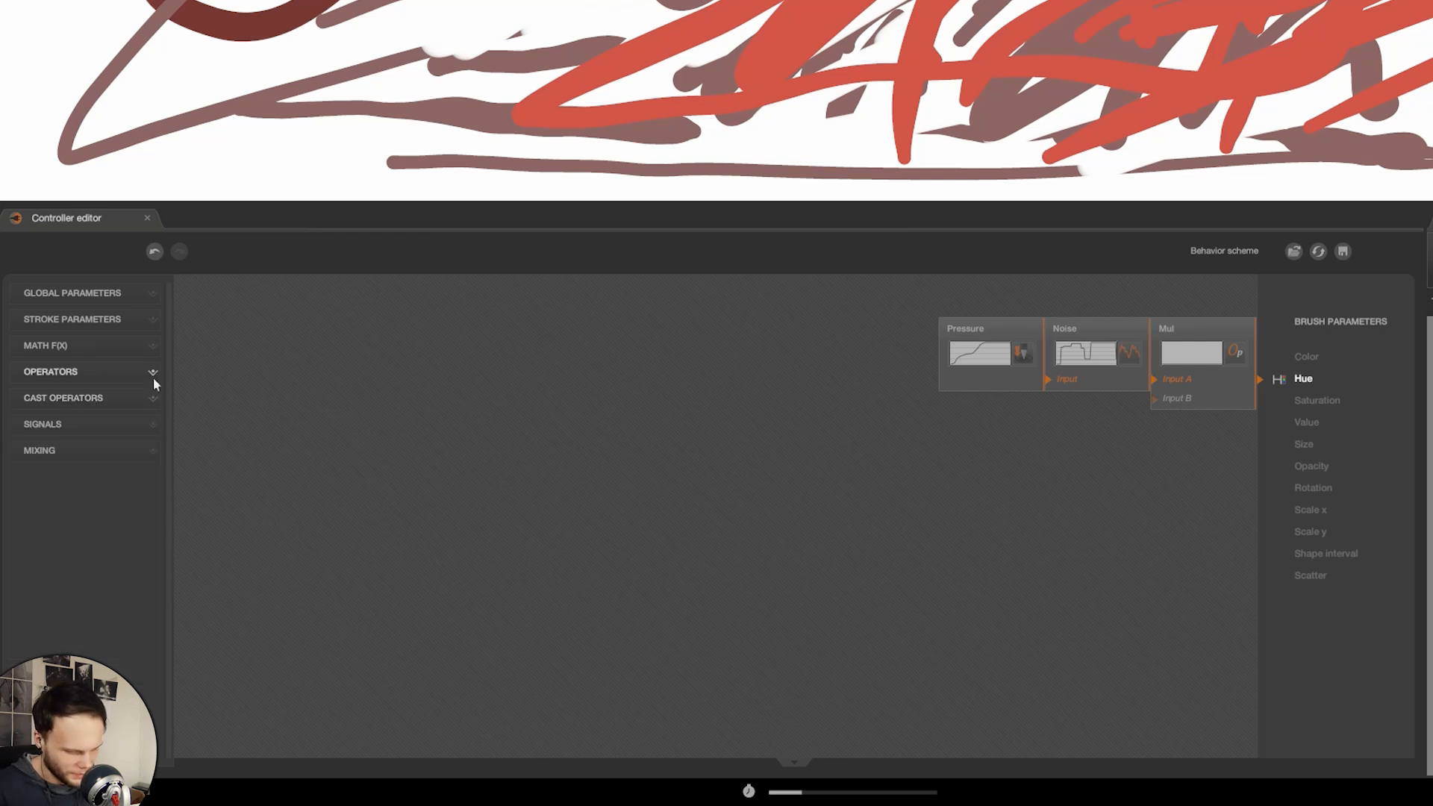
Step: Place two separate Mul operators of different data types in the Hue graph and inspect their input settings
click(154, 373)
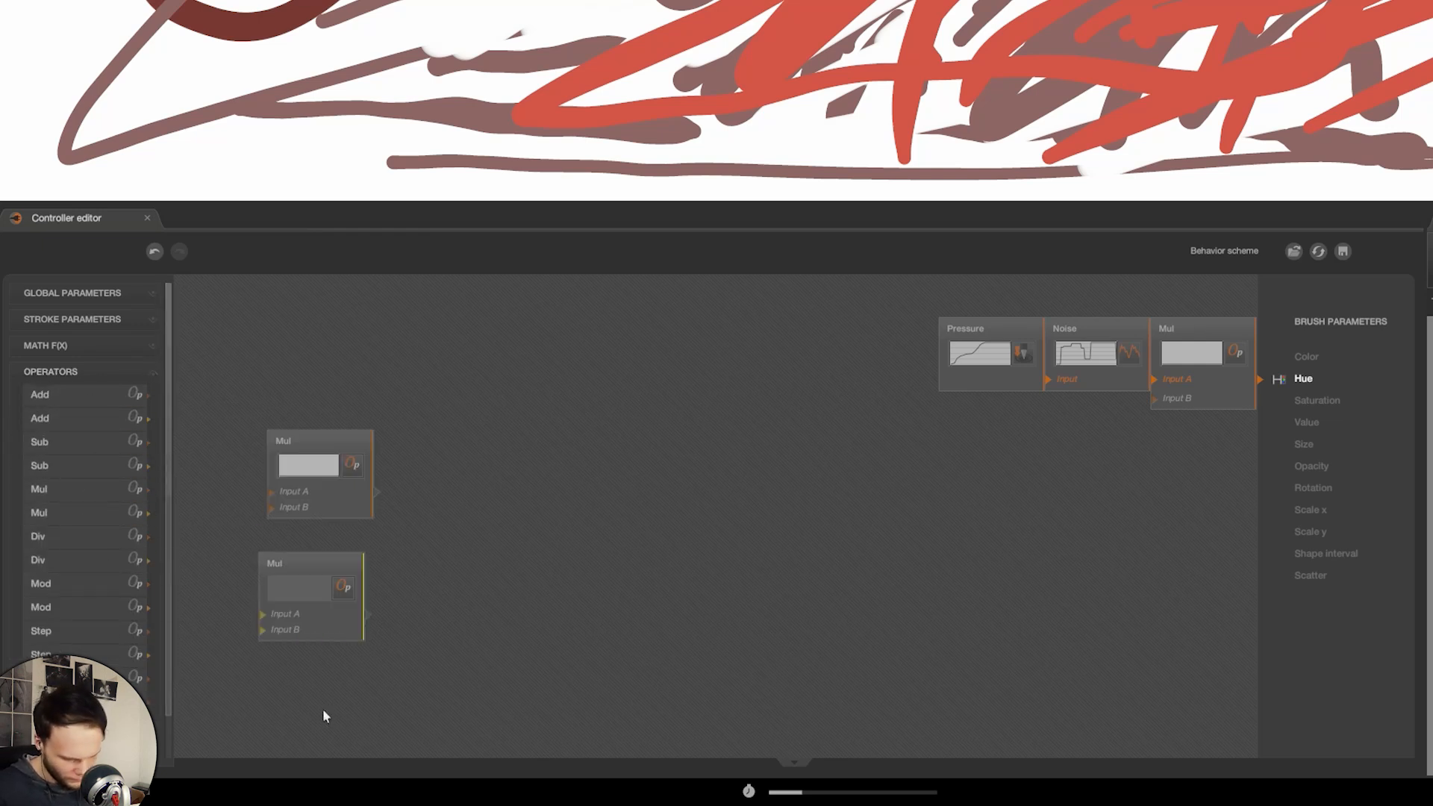
click(353, 446)
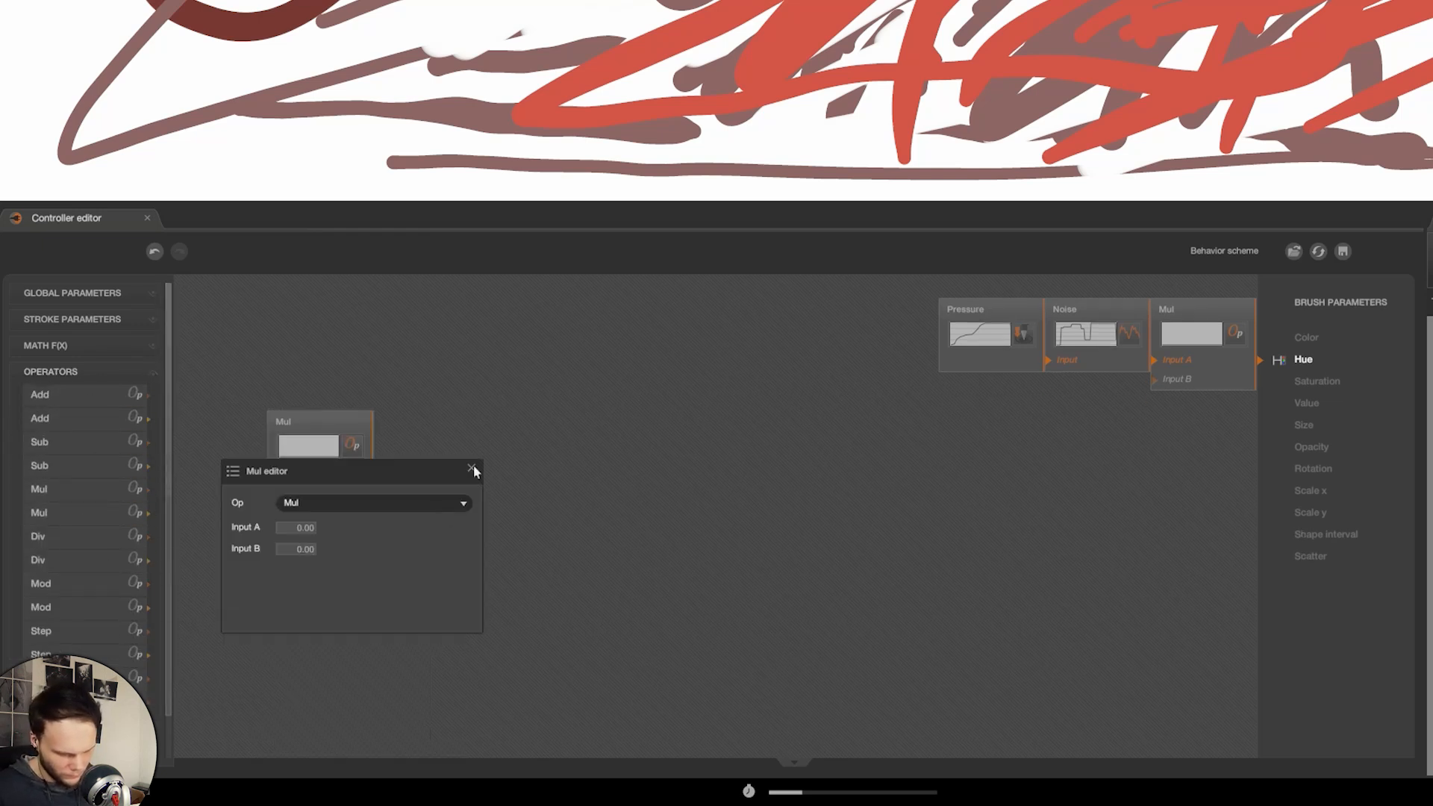
click(473, 469)
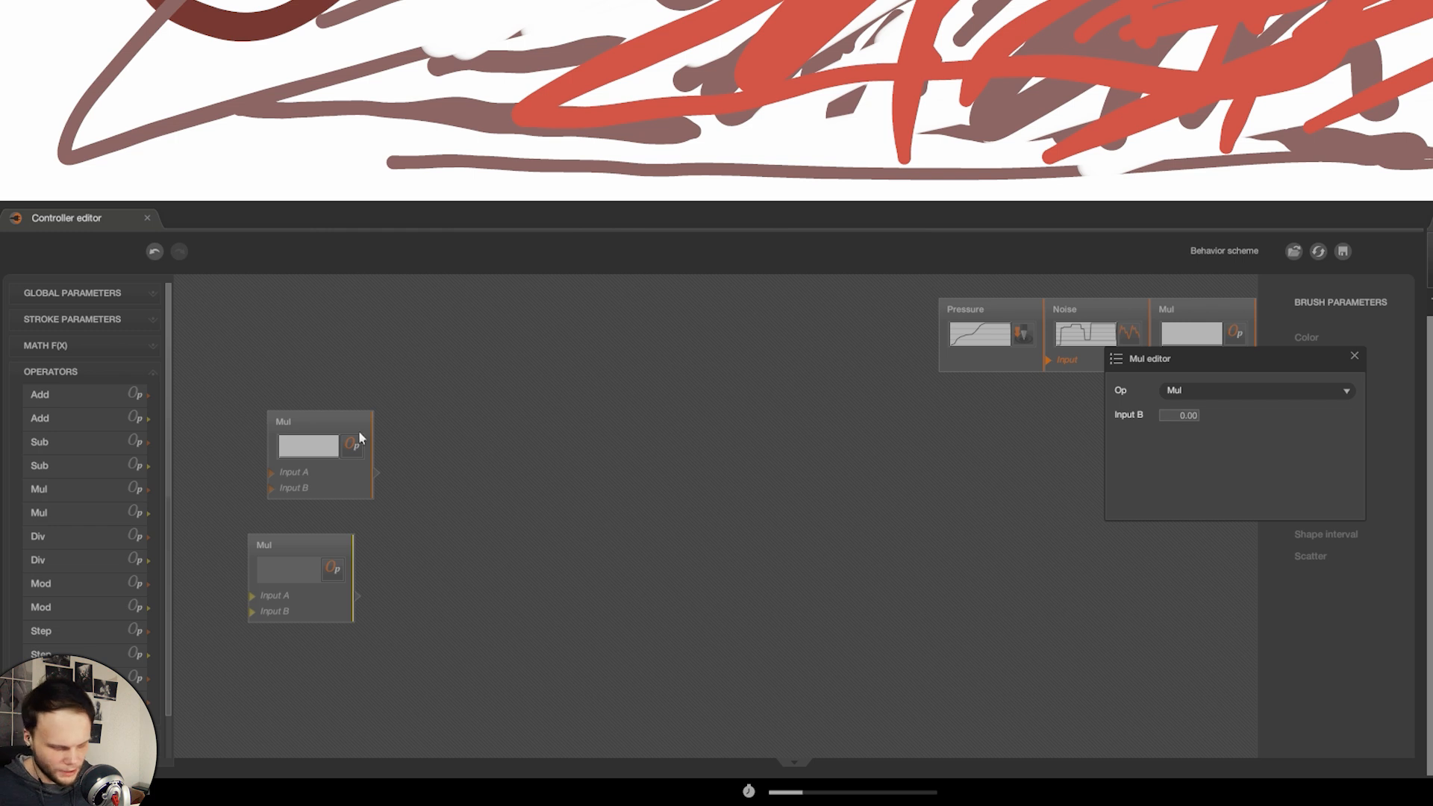
drag(361, 438, 406, 449)
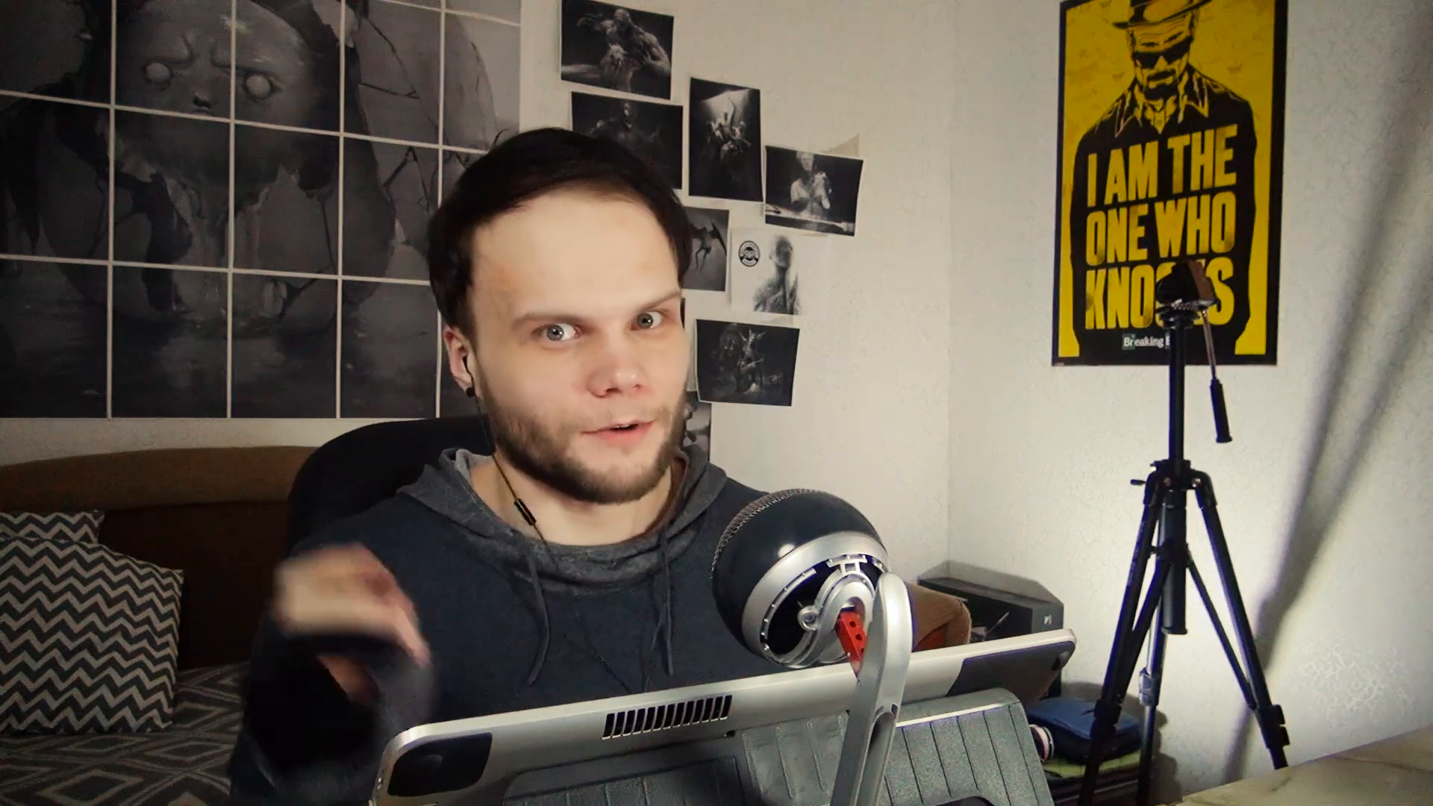
Step: Set Input B of the Mul node connected to Hue to 100
click(1237, 332)
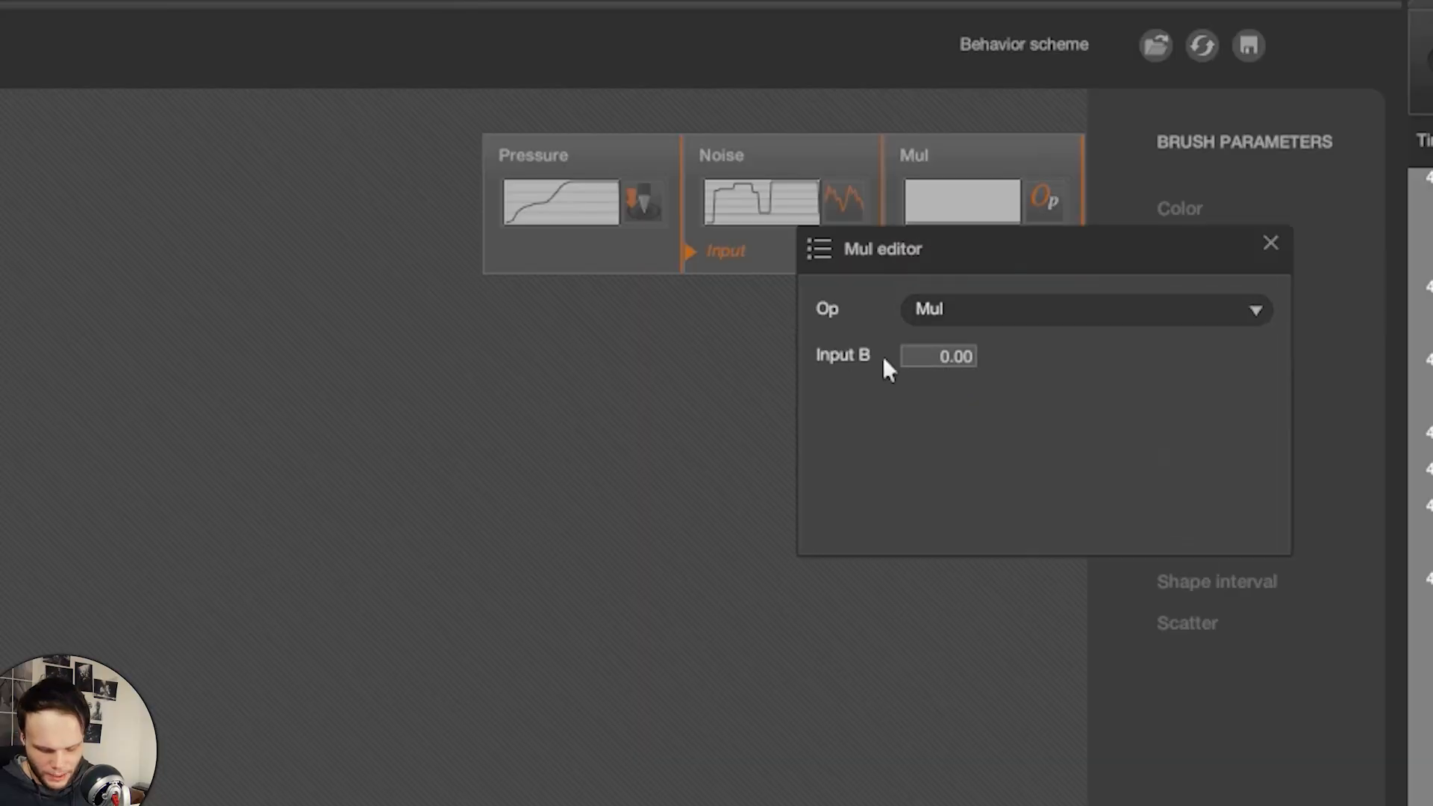
drag(965, 350, 991, 370)
click(954, 369)
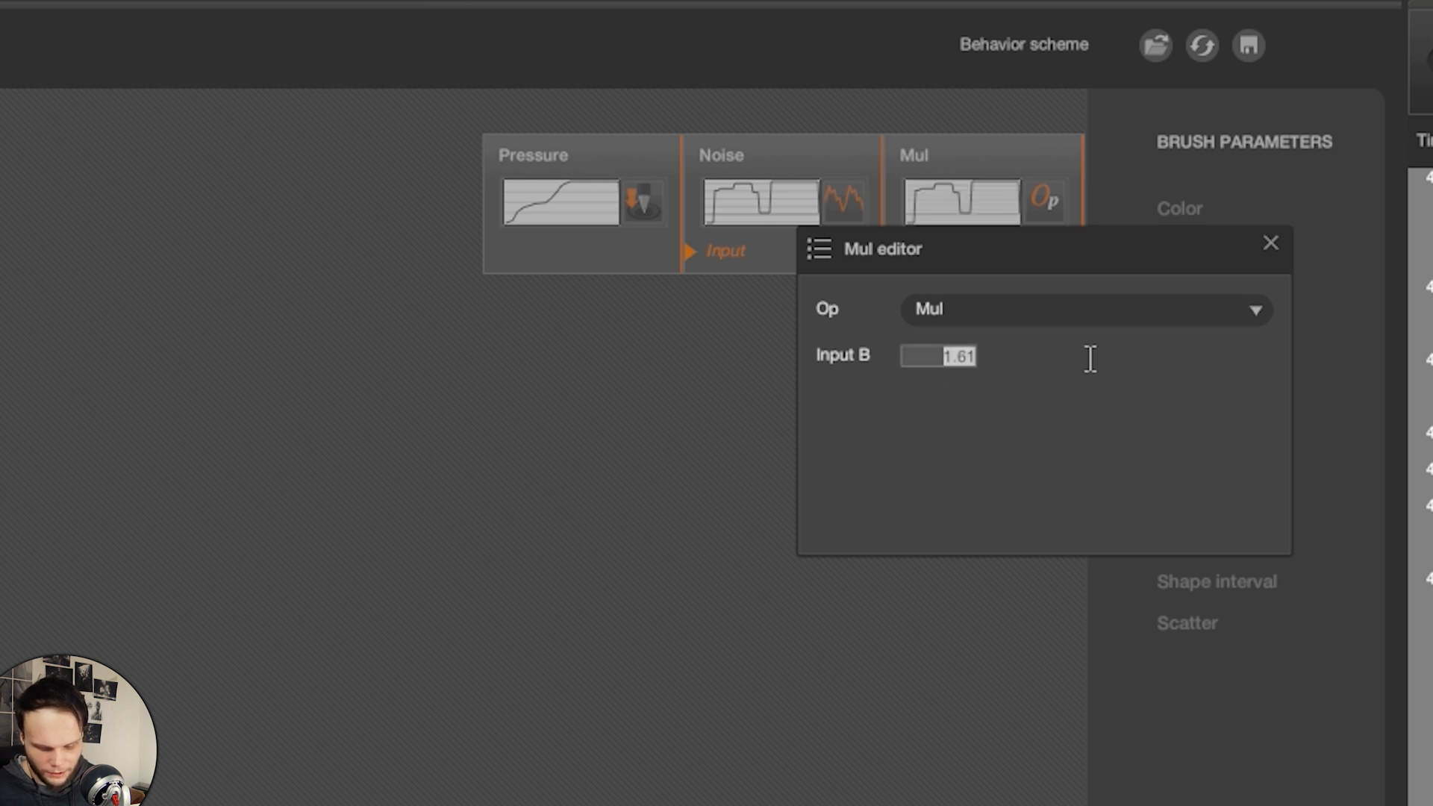
text(1000)
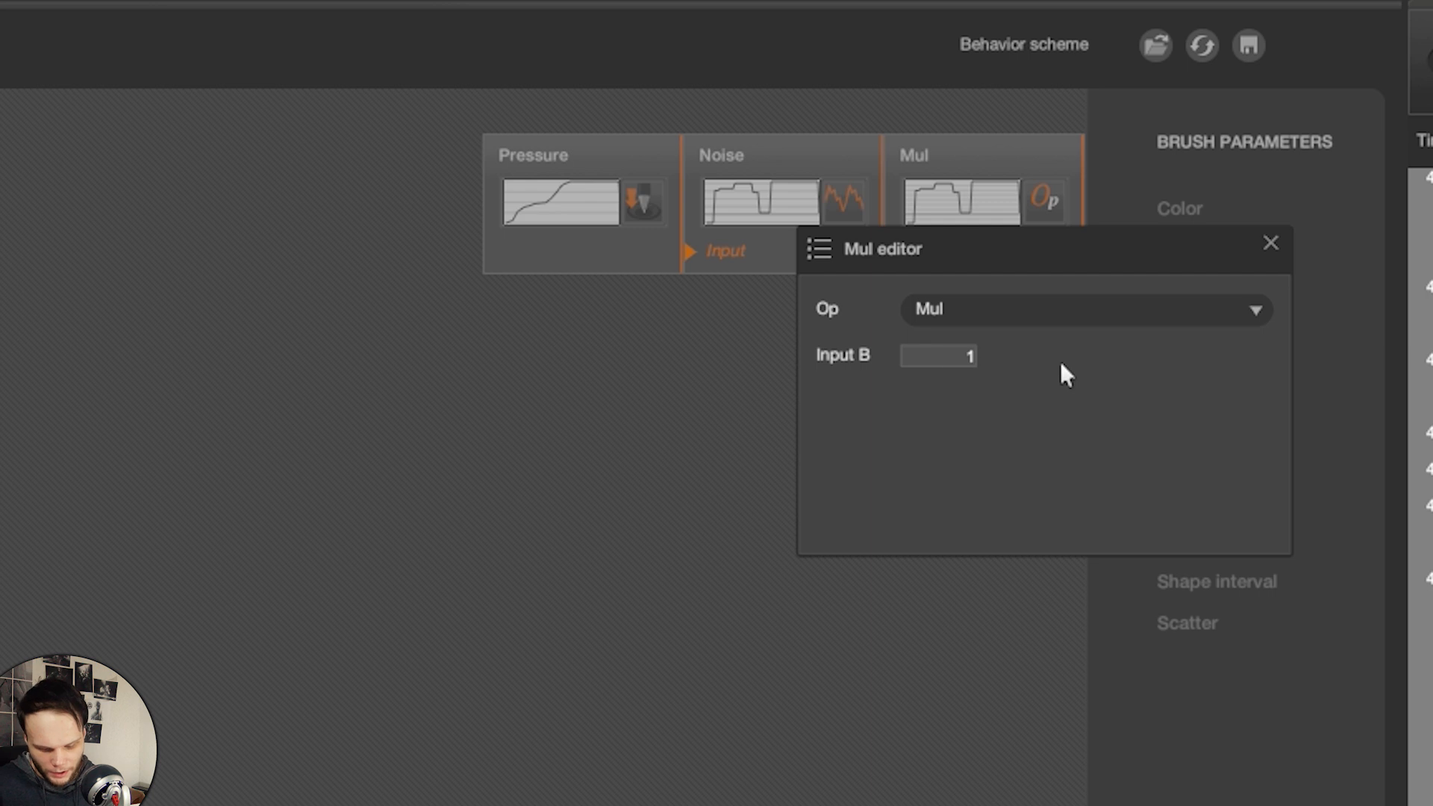
key(BackSpace)
key(Return)
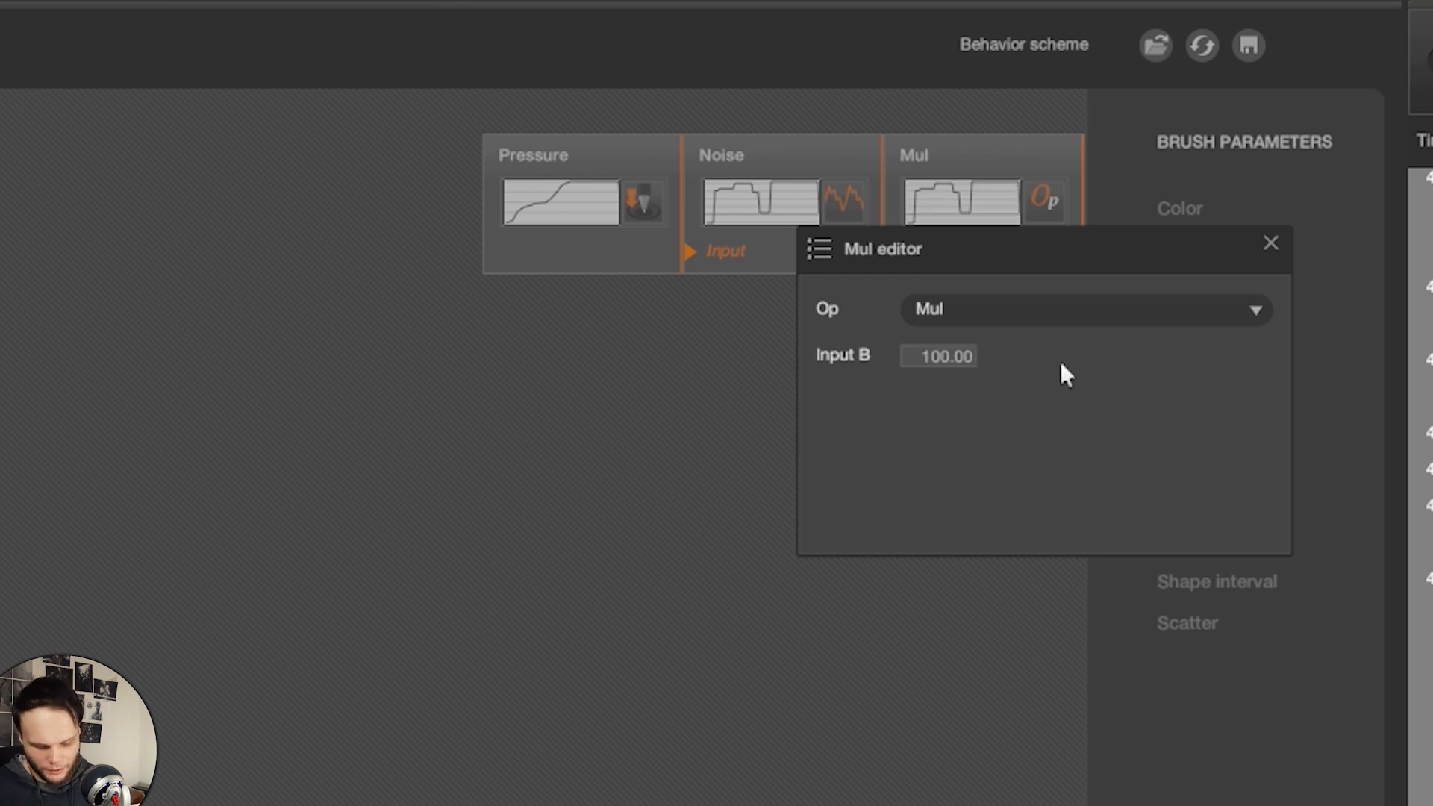
Step: Close the Mul editor and paint a broad red test scribble with the felt pen in the middle of the canvas
click(1270, 243)
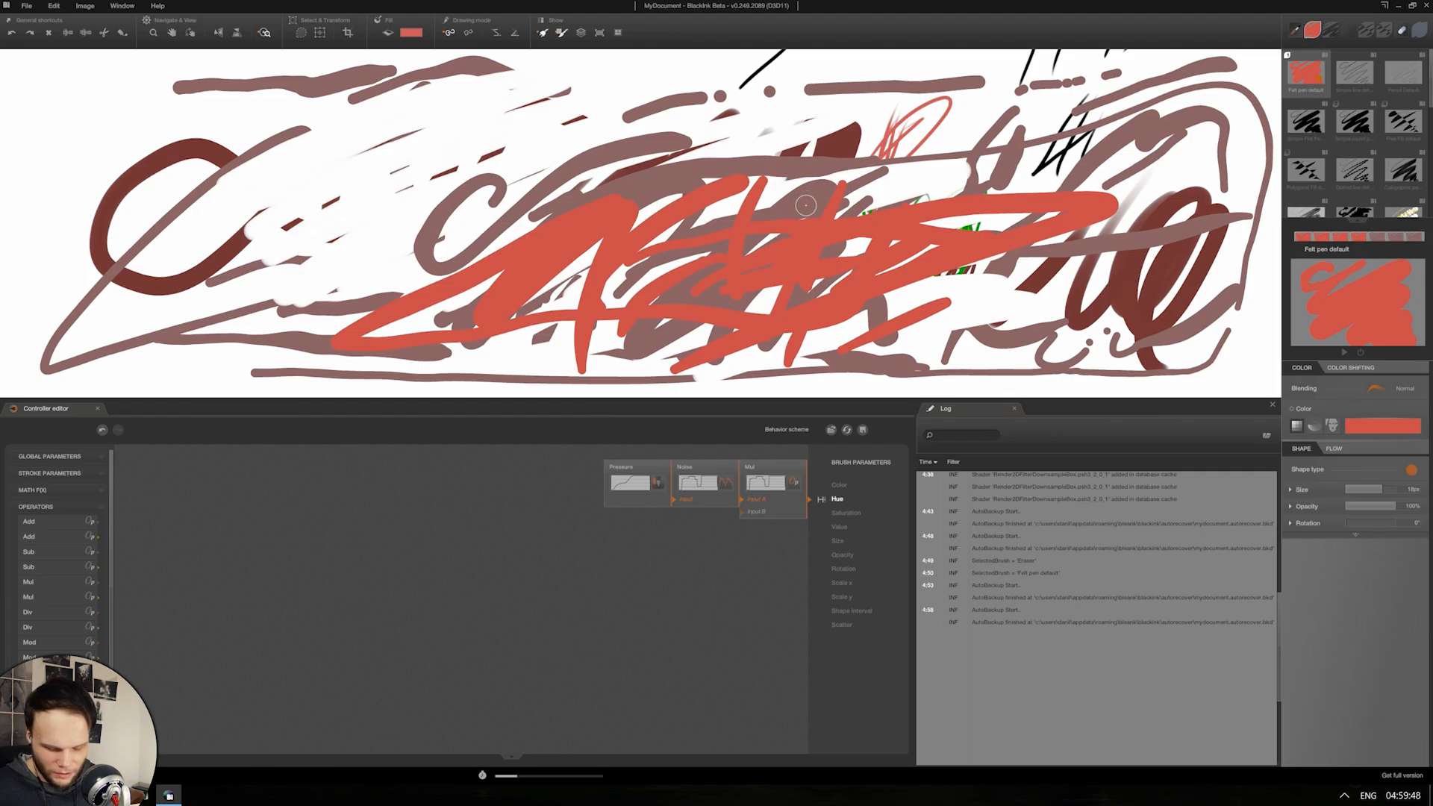
mouse_move(746, 213)
mouse_down()
mouse_move(925, 127)
mouse_move(933, 194)
mouse_move(1018, 112)
mouse_move(925, 193)
mouse_up()
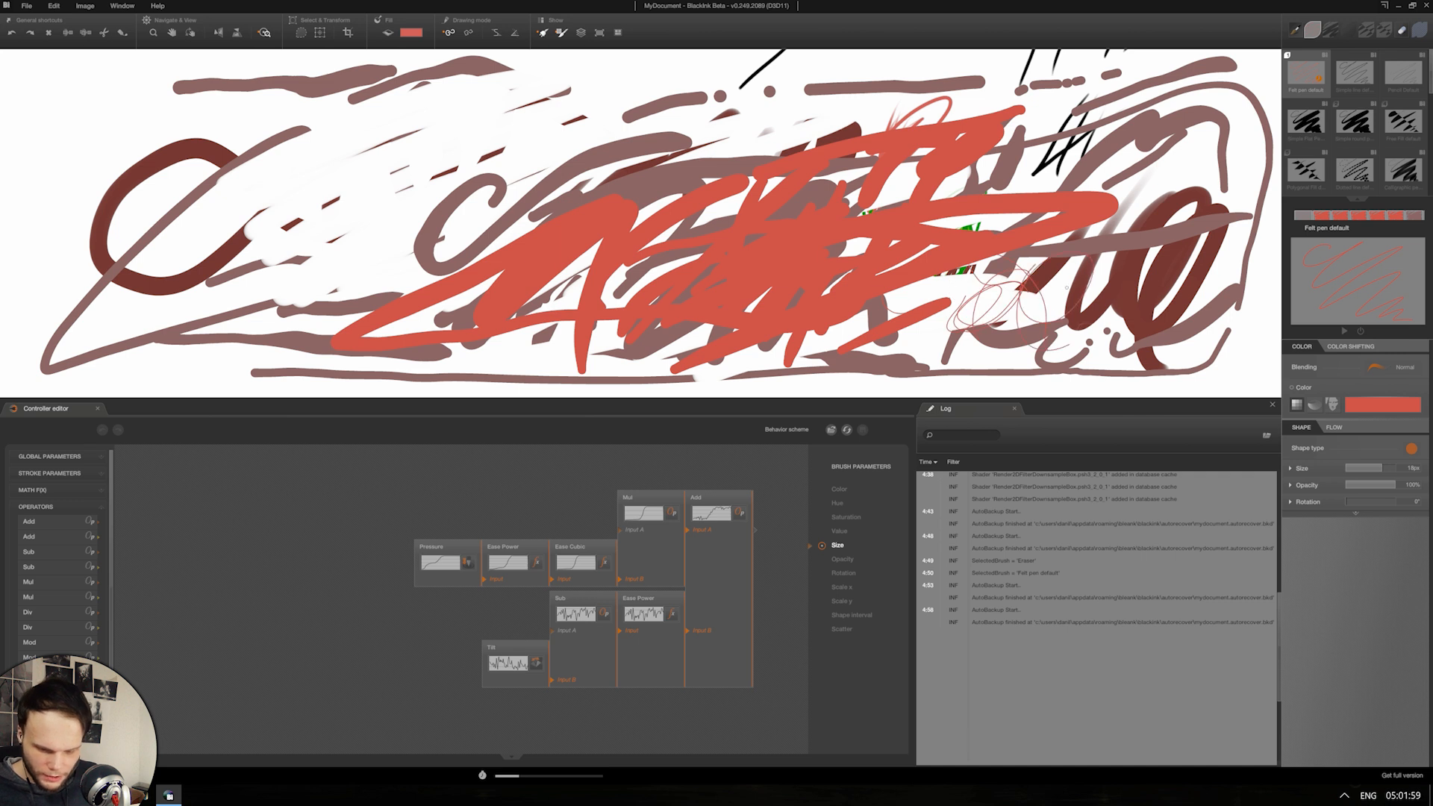
Step: Attach the Size graph's node chain ending in Add to the Size parameter and paint red test strokes along the canvas's upper part
drag(742, 600, 767, 604)
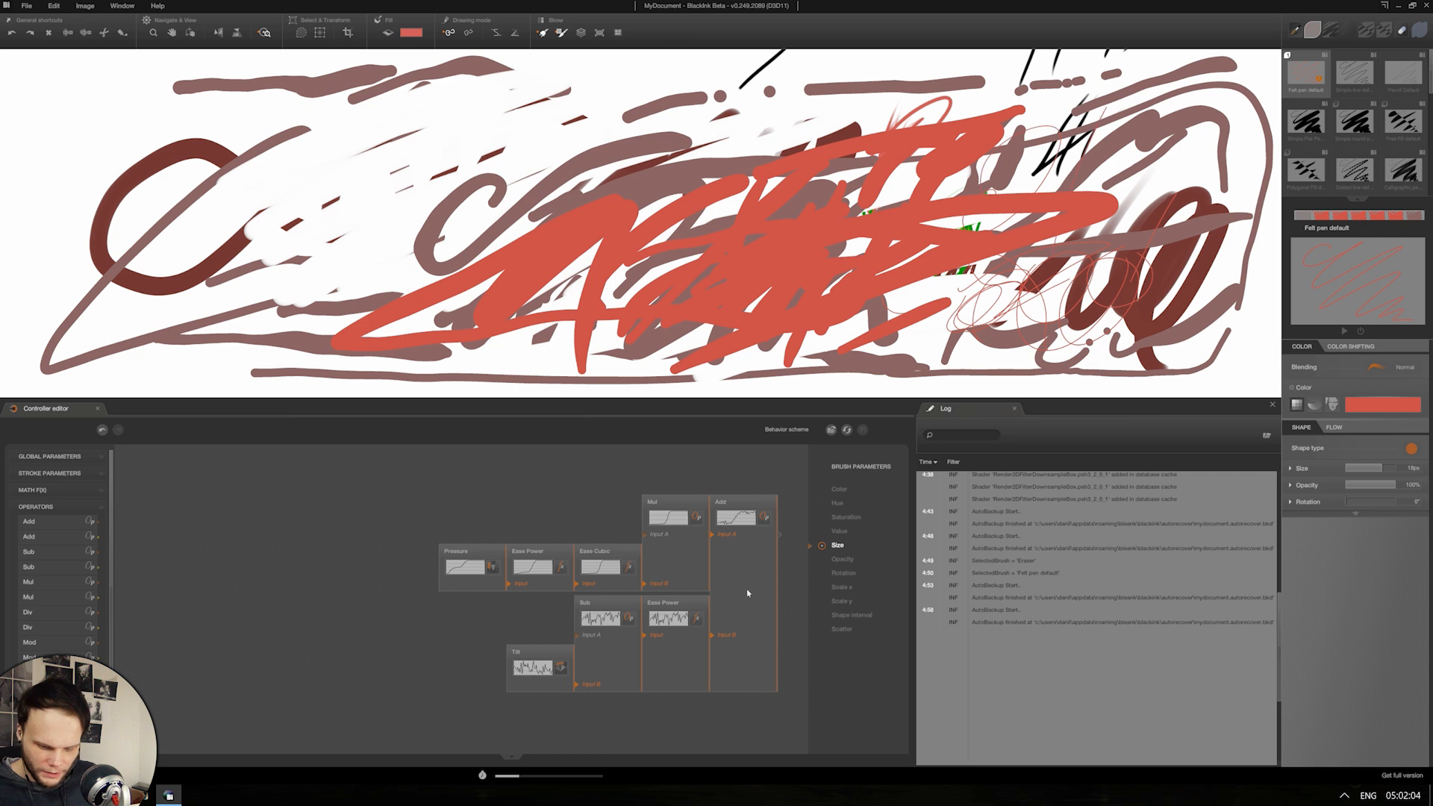
drag(773, 590, 777, 597)
mouse_move(1107, 131)
mouse_down()
mouse_move(1039, 187)
mouse_move(1124, 227)
mouse_up()
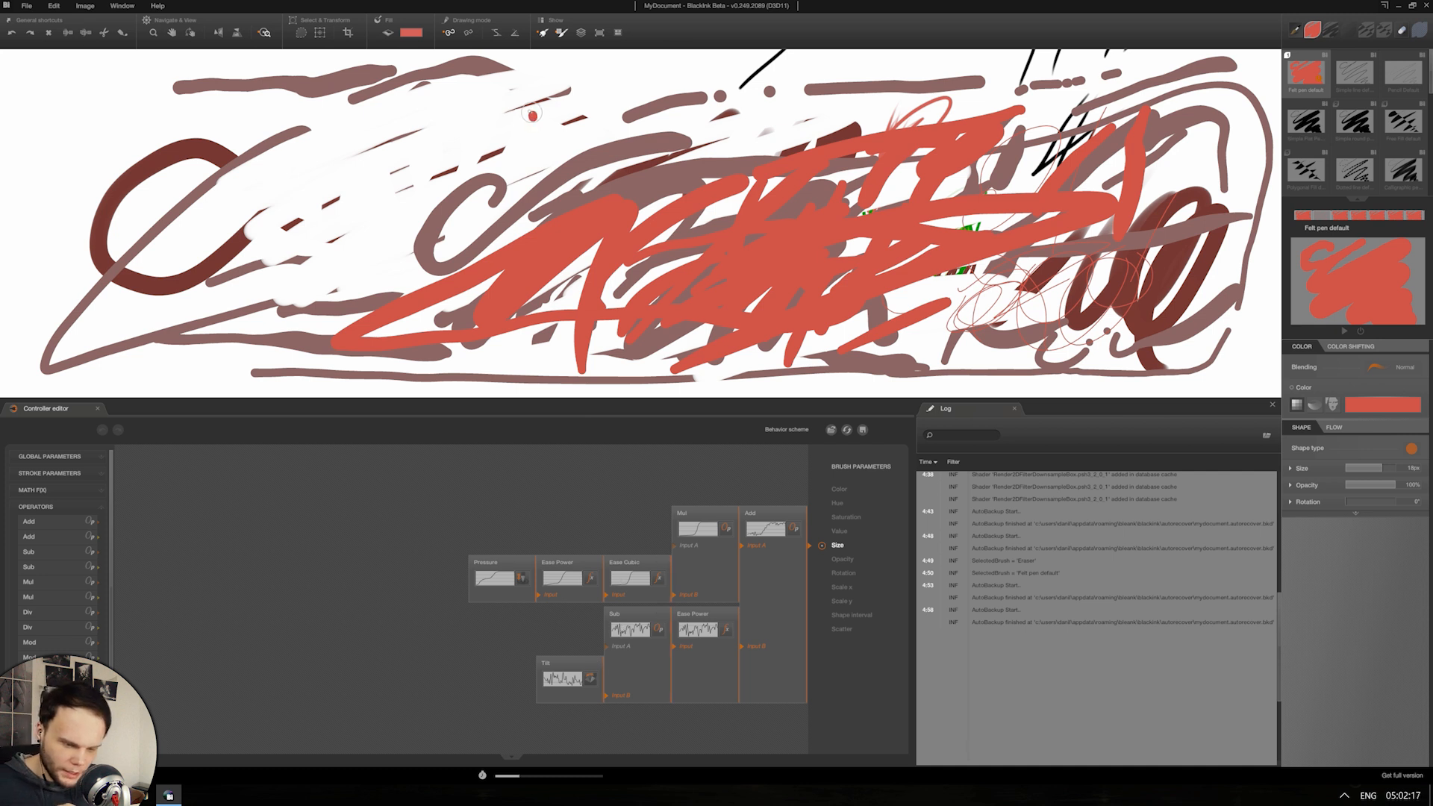
drag(539, 118, 586, 112)
drag(614, 84, 770, 79)
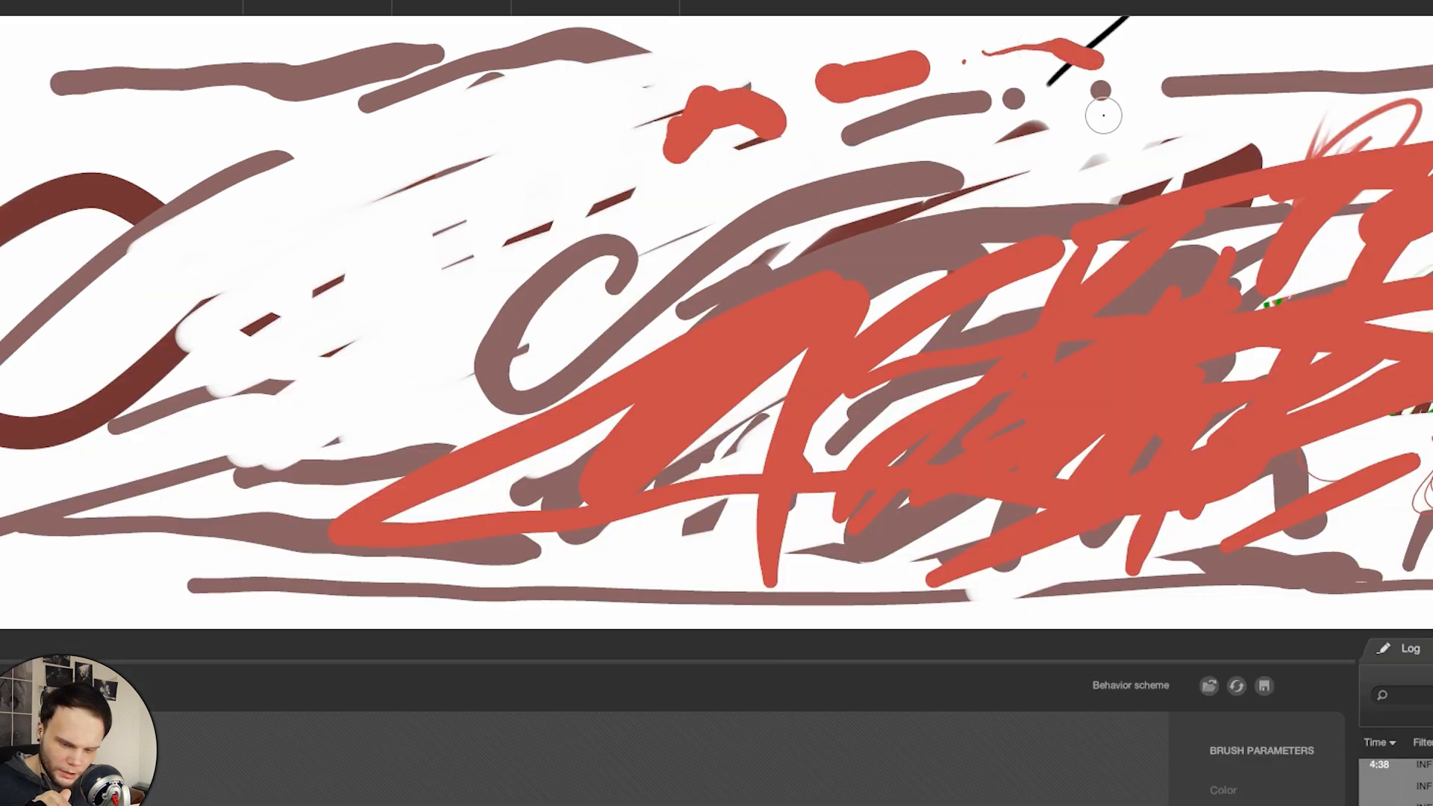
drag(1103, 115, 1204, 139)
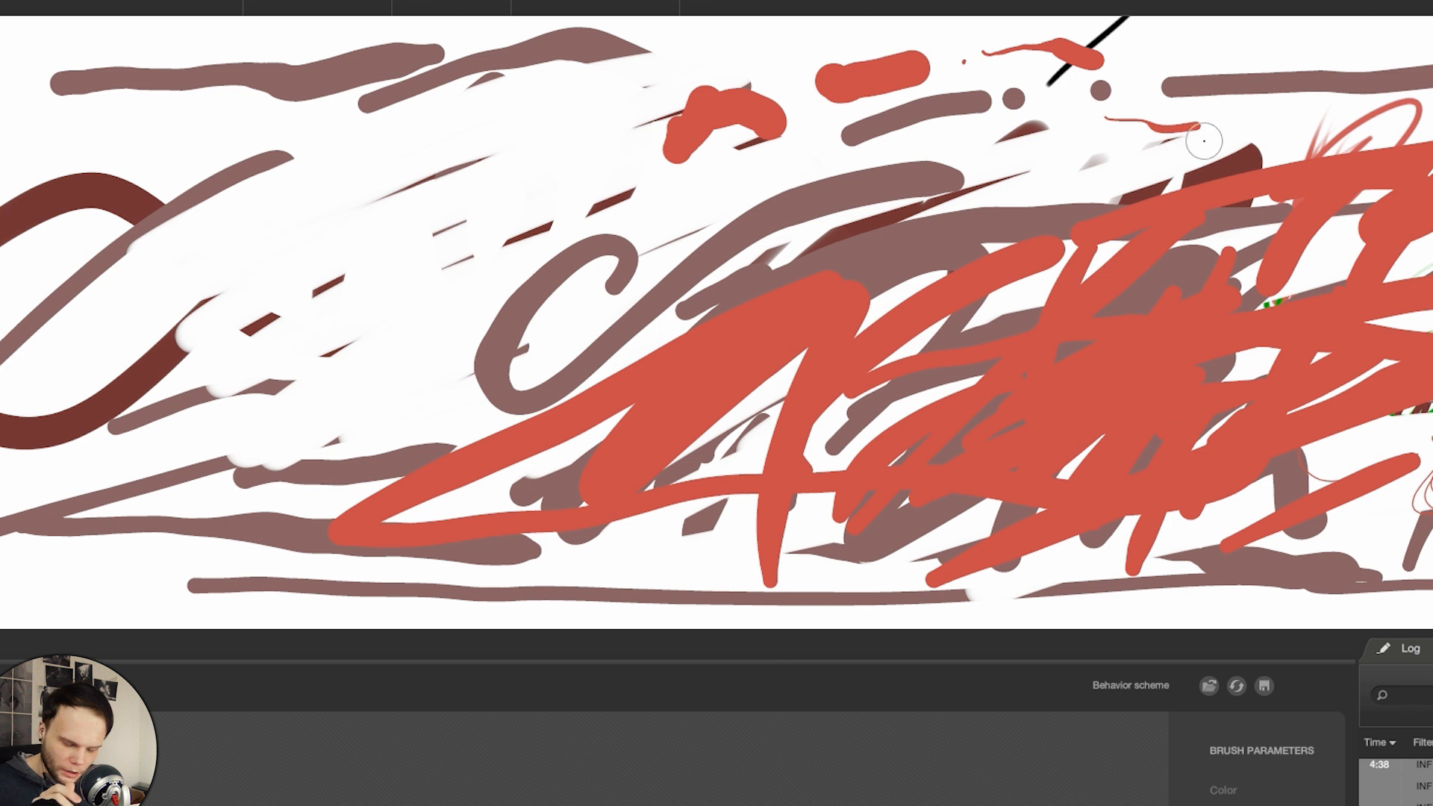
Step: Paint a series of short diagonal red test strokes across the canvas's upper area to try the Size response
drag(536, 159, 484, 202)
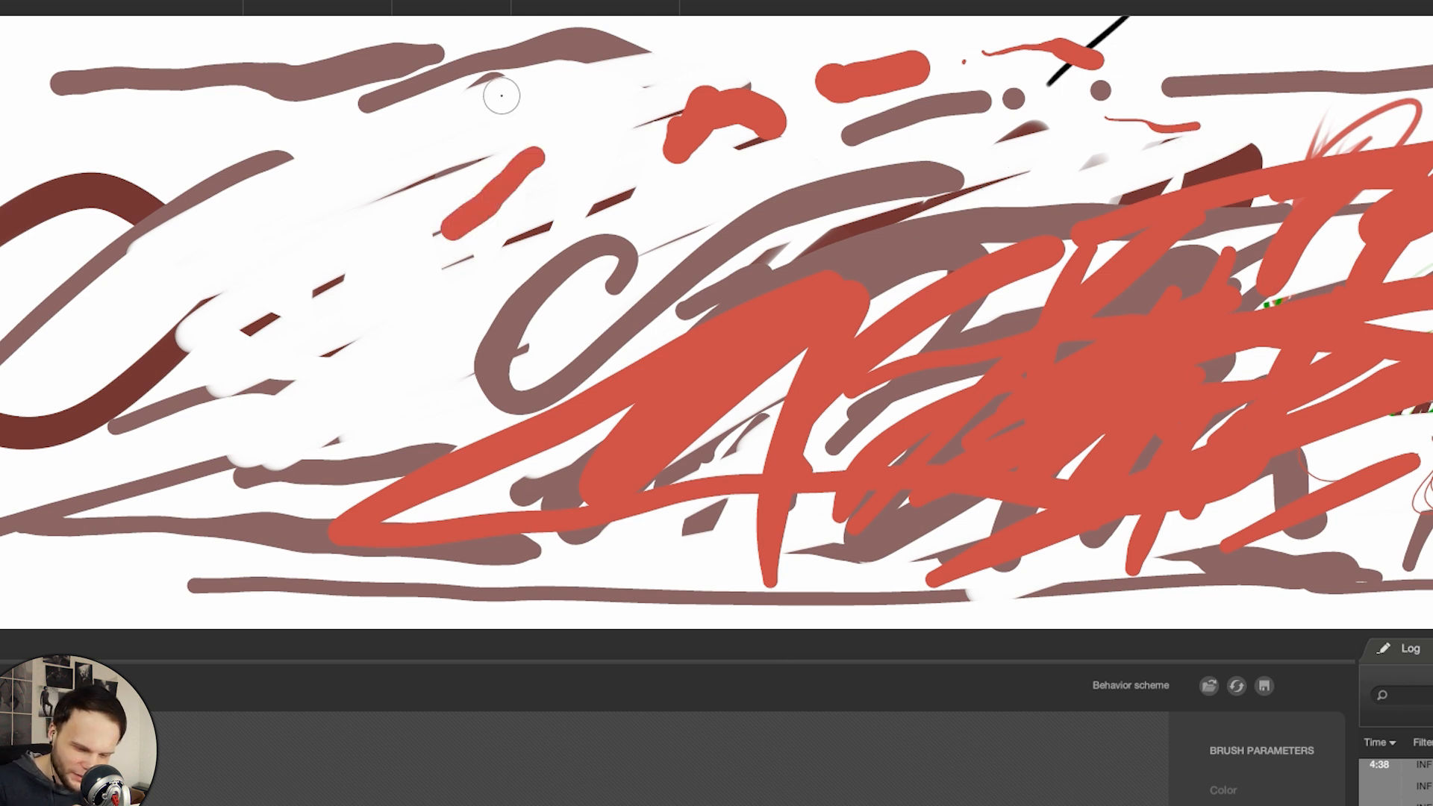
drag(501, 96, 446, 147)
mouse_move(594, 88)
mouse_down()
mouse_move(576, 117)
mouse_move(638, 101)
mouse_move(622, 115)
mouse_move(646, 159)
mouse_move(700, 172)
mouse_move(630, 240)
mouse_up()
drag(753, 168, 705, 212)
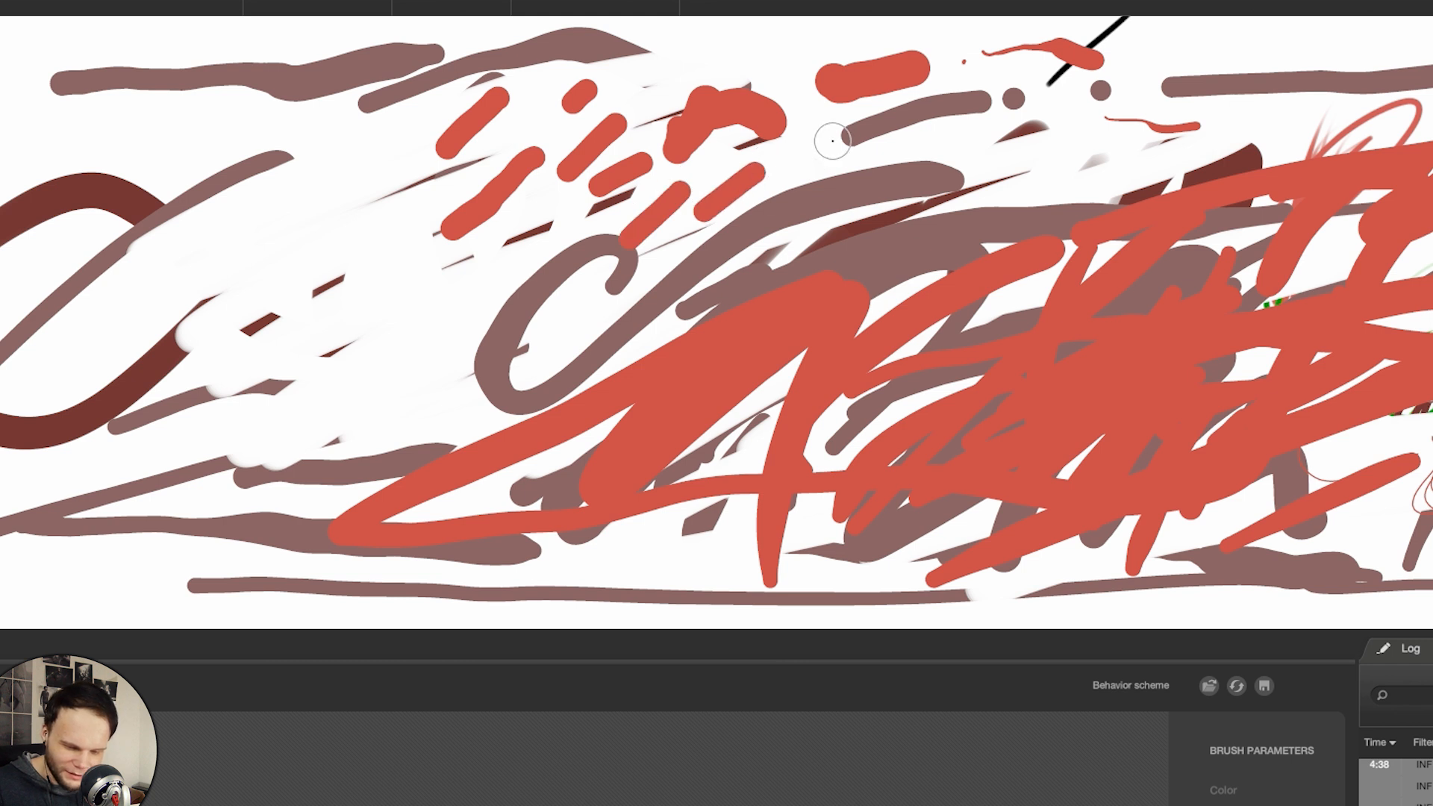
click(793, 170)
click(847, 164)
drag(965, 135, 933, 158)
mouse_move(1060, 128)
mouse_down()
mouse_move(958, 183)
mouse_move(1019, 179)
mouse_up()
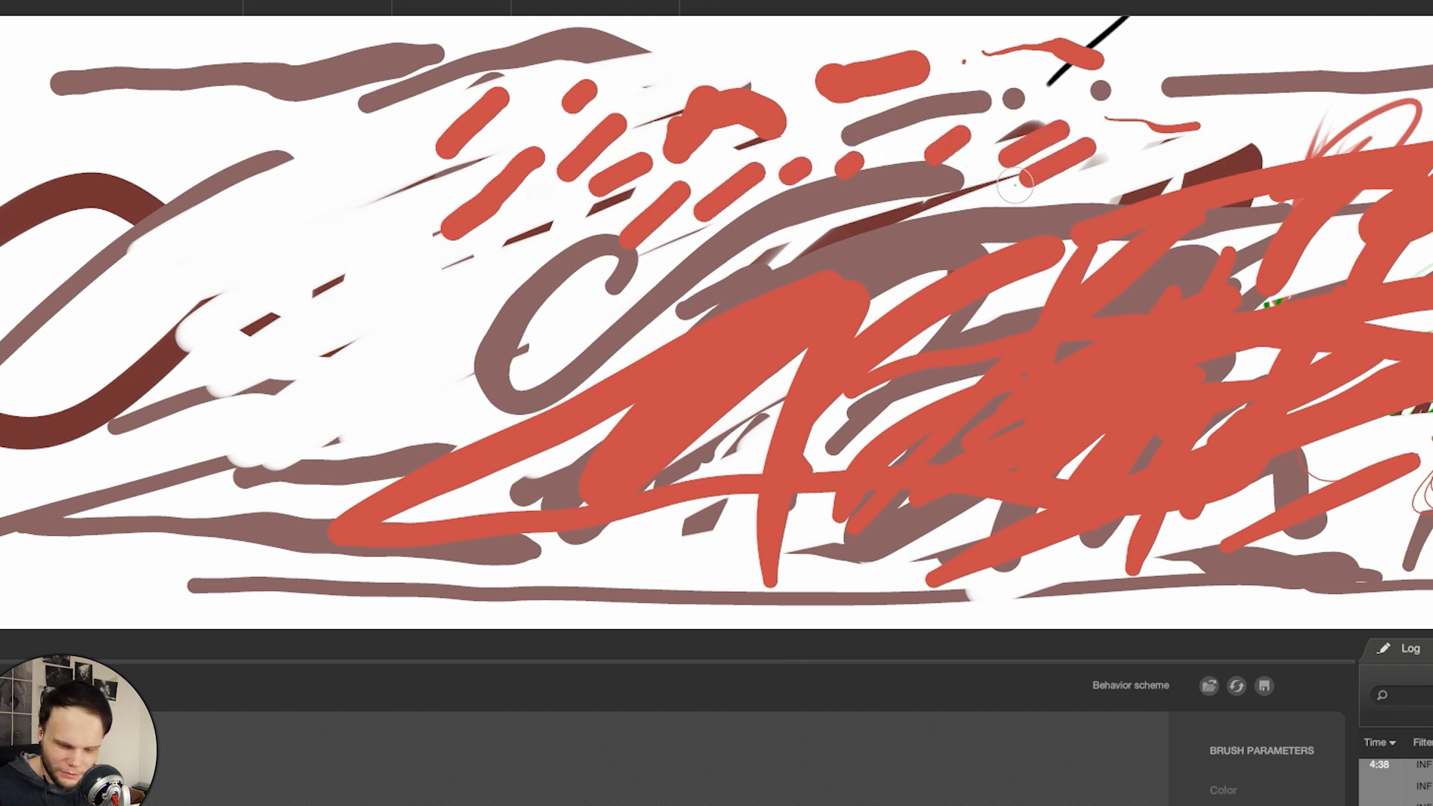
drag(1154, 129, 1121, 151)
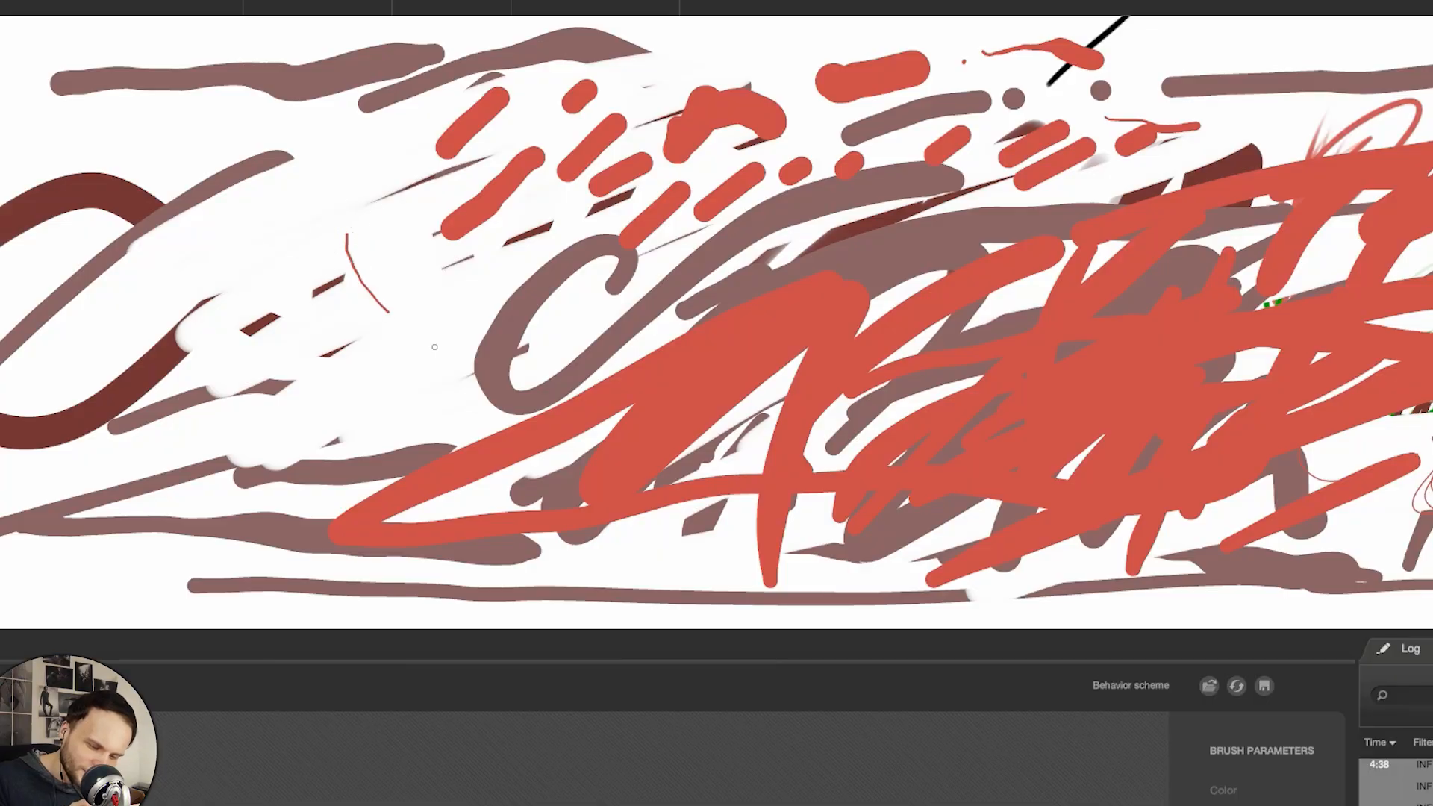
drag(435, 346, 448, 362)
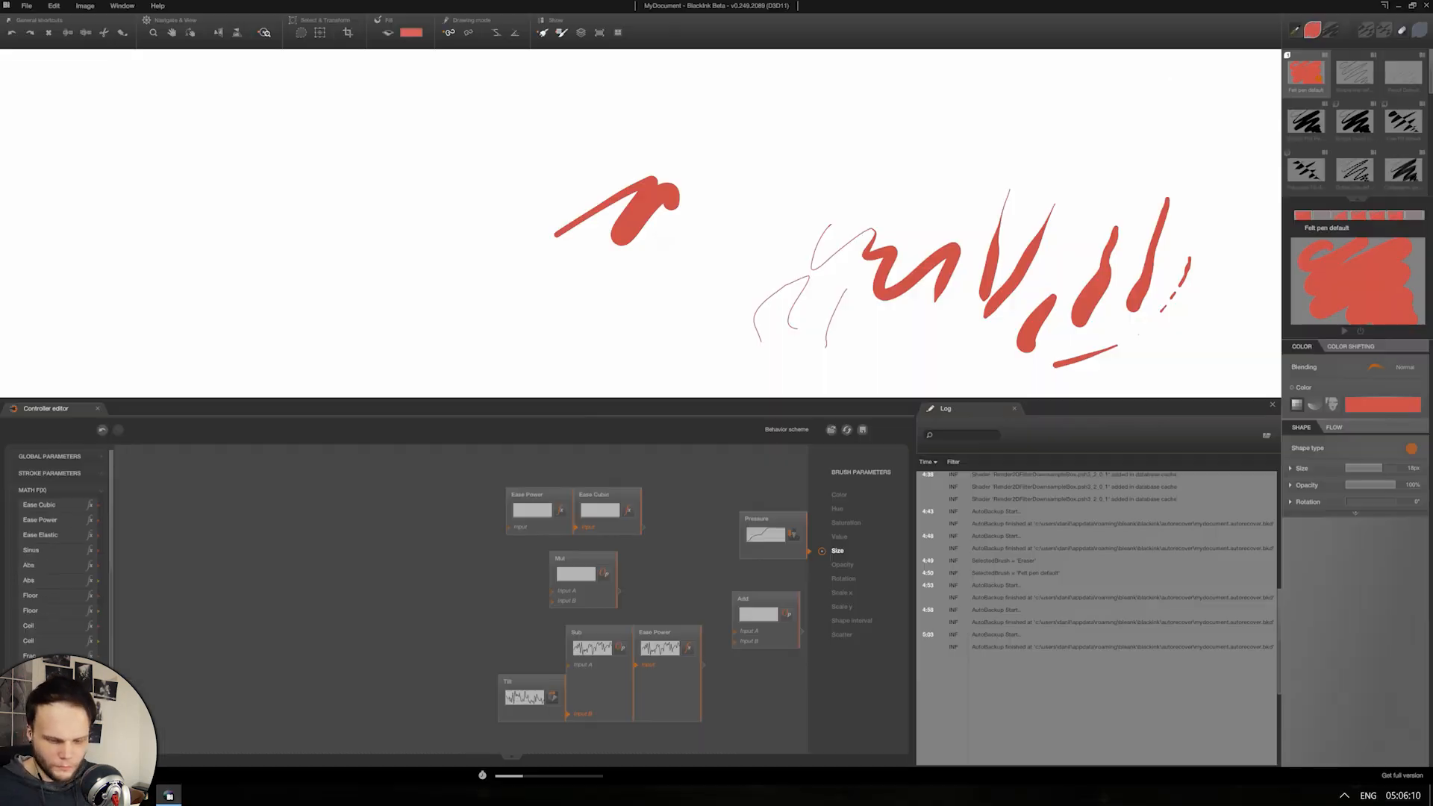
Step: Paint slanted red strokes of varying pressure on the cleared canvas to test Size driven directly by Pressure
drag(874, 218, 898, 136)
mouse_move(930, 208)
mouse_down()
mouse_move(982, 109)
mouse_move(997, 179)
mouse_up()
drag(1076, 106, 1011, 213)
drag(1127, 111, 1052, 242)
drag(1167, 140, 1088, 325)
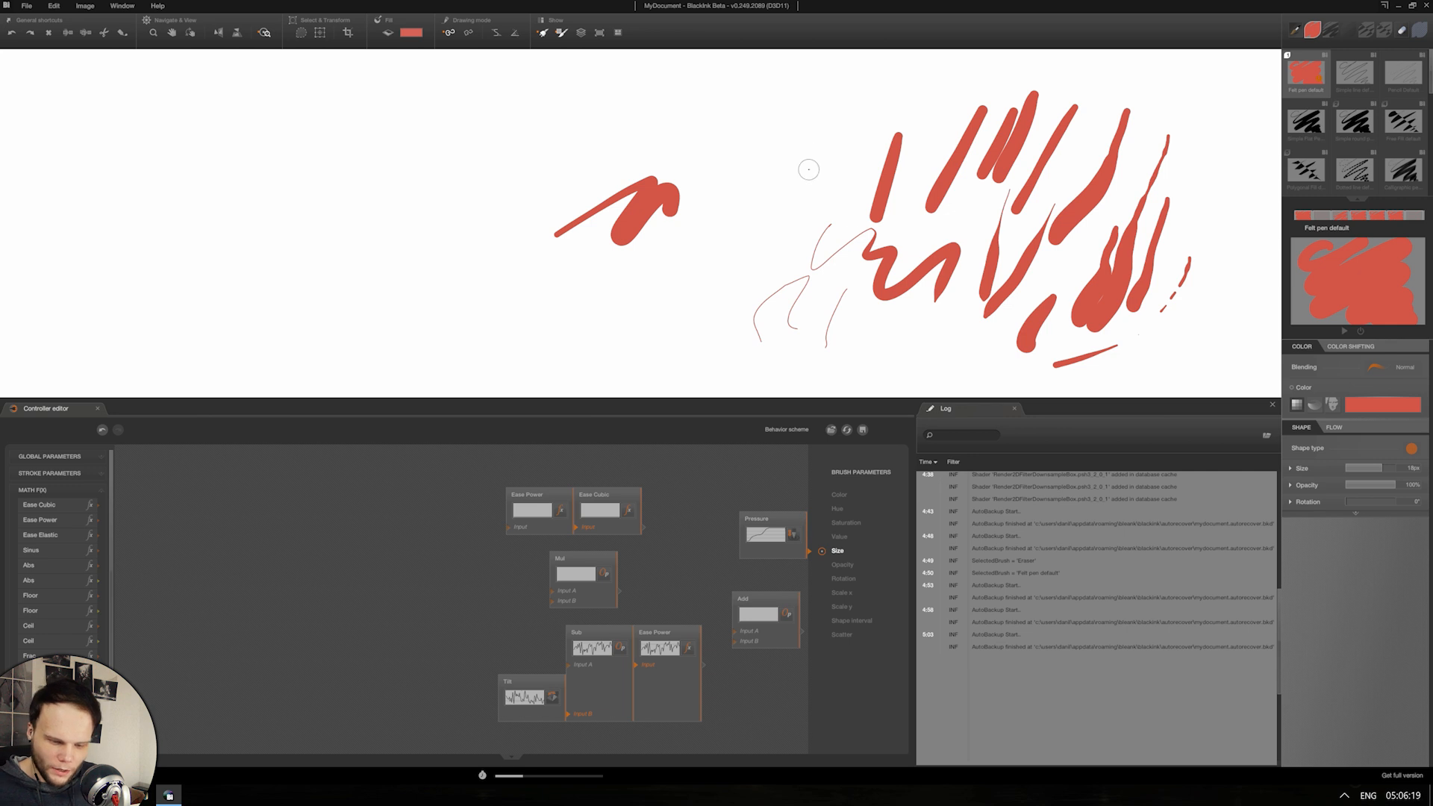
drag(836, 117, 703, 316)
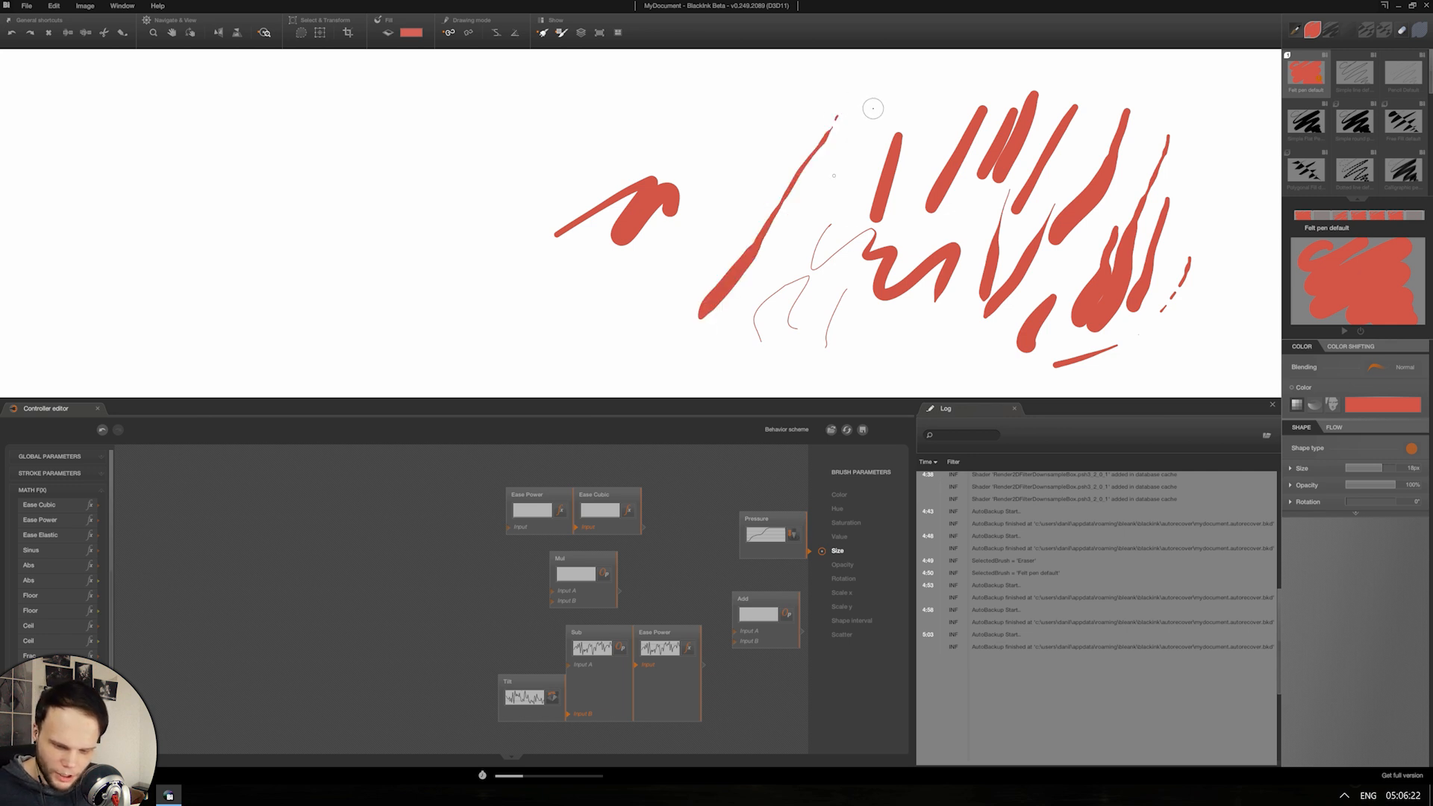
mouse_move(772, 154)
mouse_down()
mouse_move(597, 356)
mouse_move(556, 364)
mouse_move(699, 231)
mouse_up()
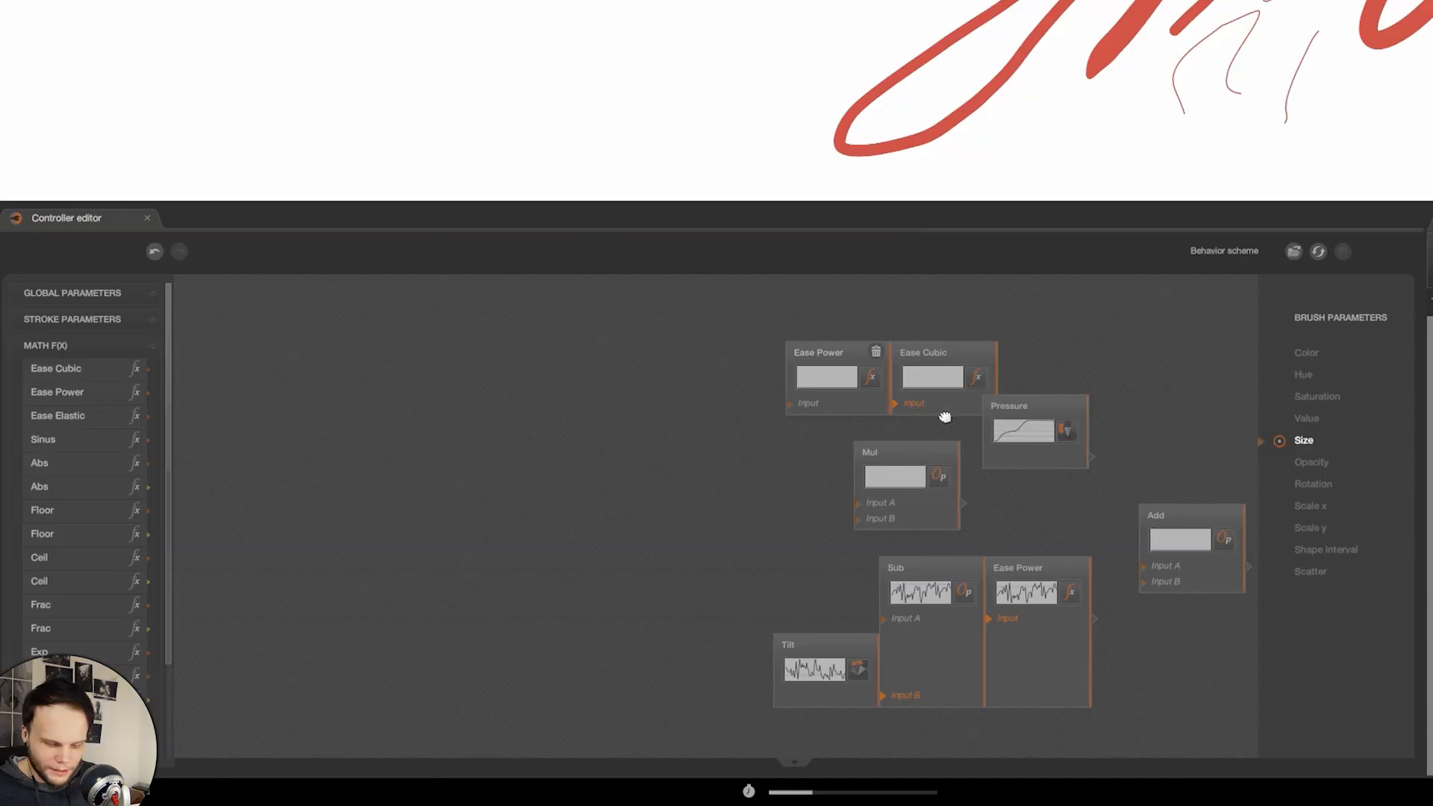
Step: Insert the Ease Power node between Pressure and Size and paint long tapering test strokes
drag(947, 416, 1065, 425)
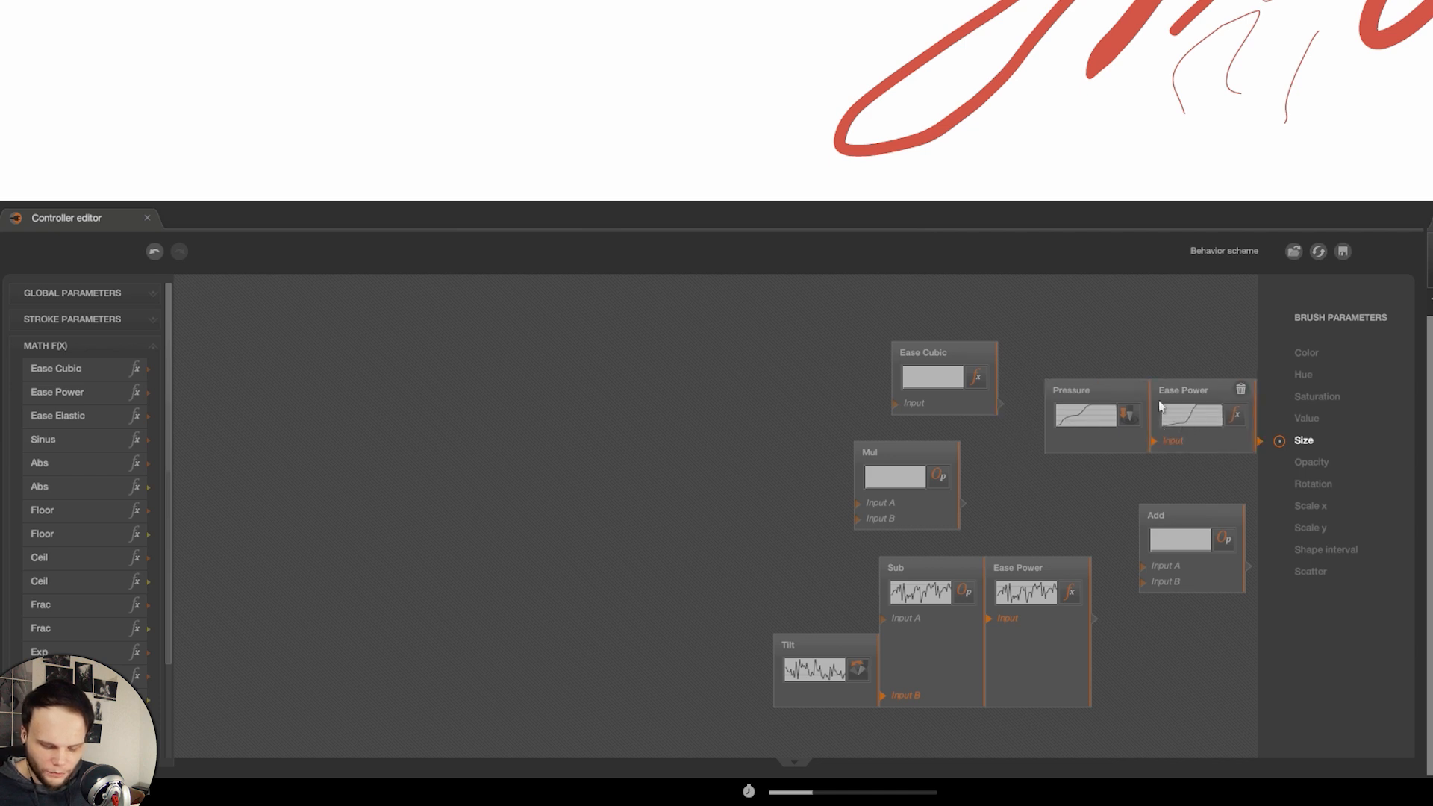
mouse_move(558, 40)
mouse_down()
mouse_move(343, 164)
mouse_move(428, 118)
mouse_up()
mouse_move(82, 425)
mouse_down()
mouse_move(476, 177)
mouse_move(741, 89)
mouse_up()
mouse_move(586, 200)
mouse_down()
mouse_move(772, 118)
mouse_move(1056, 88)
mouse_up()
drag(885, 183, 1207, 99)
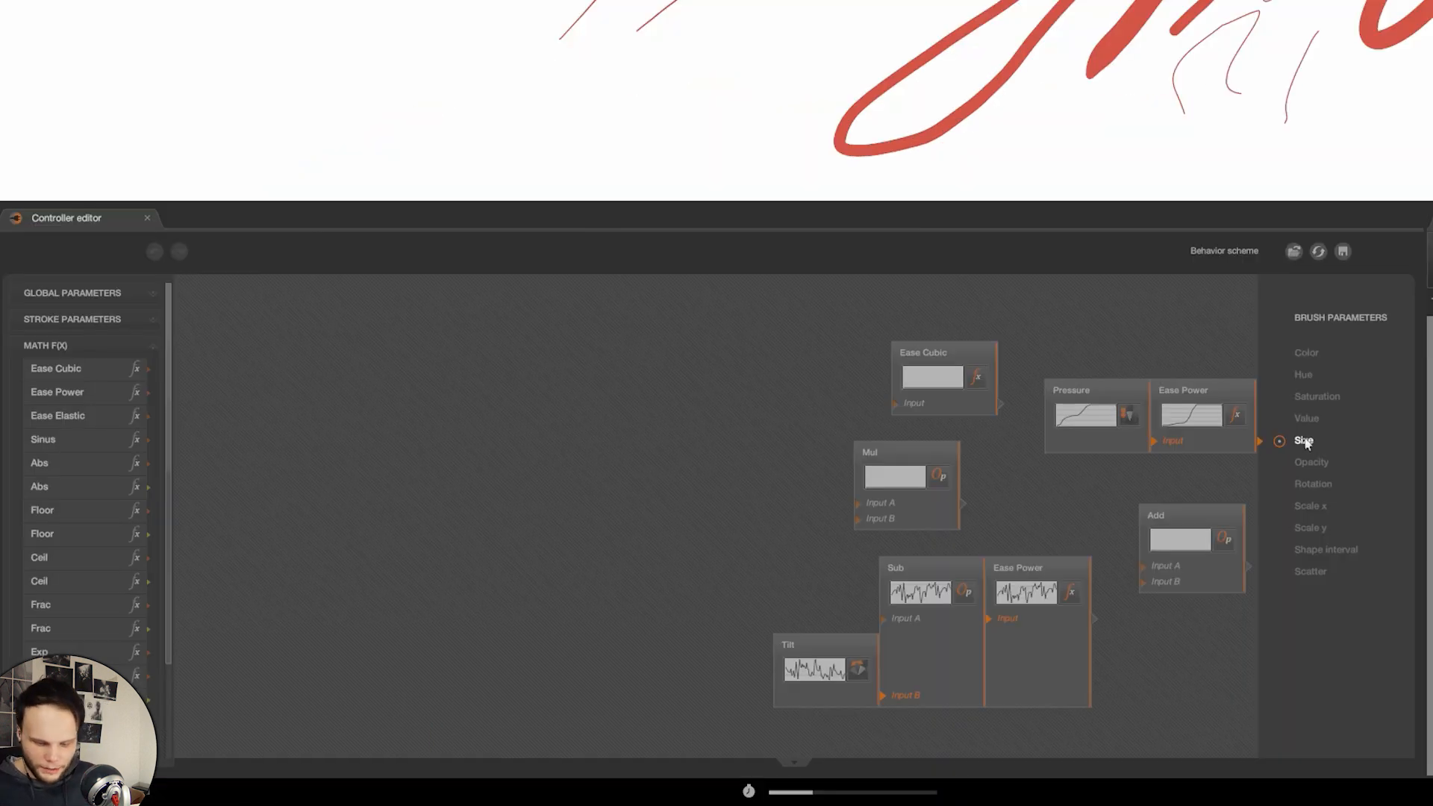
Step: Show the Hue graph, enable color shifting for one test stroke and disable it again
click(1299, 378)
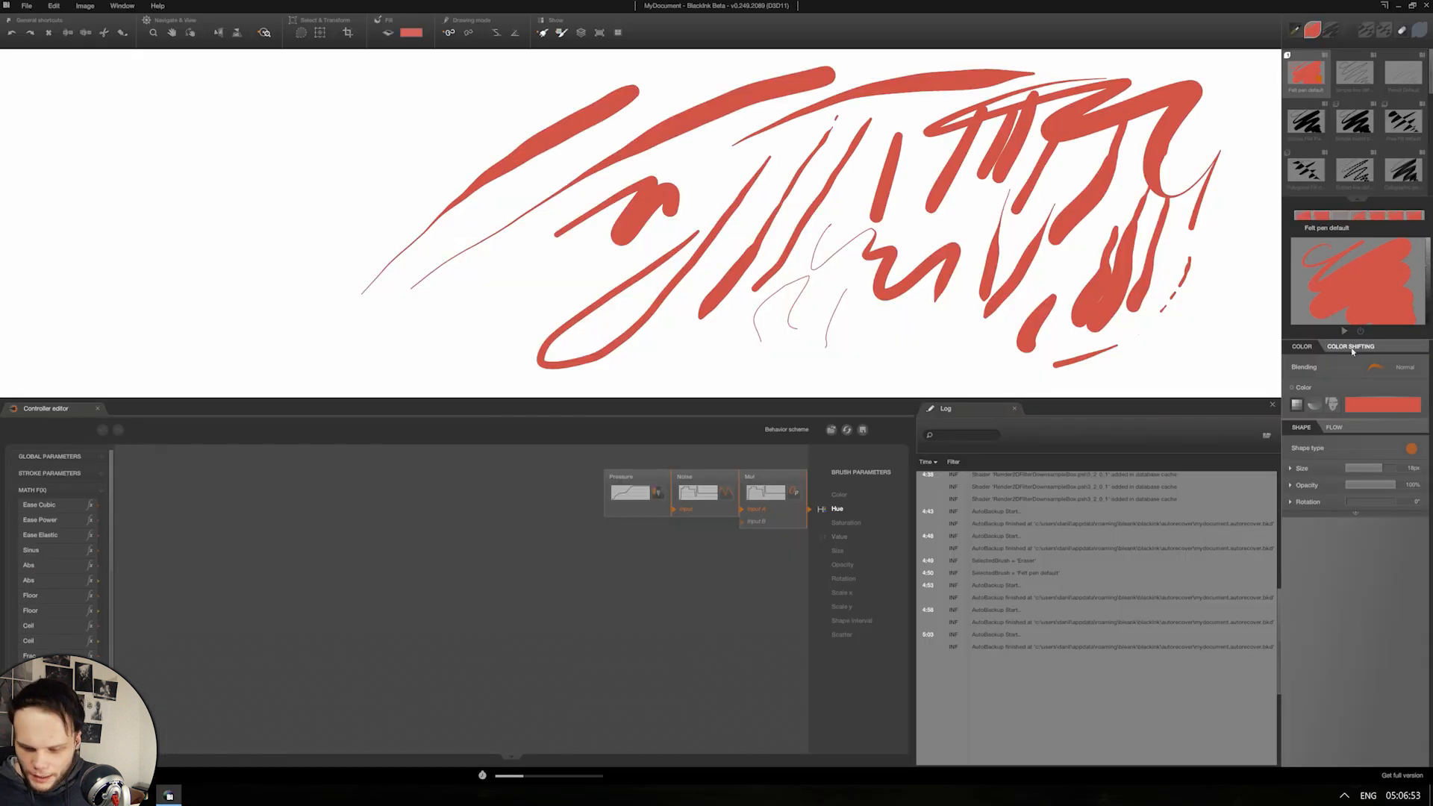
click(1352, 351)
click(1294, 368)
mouse_move(719, 314)
mouse_down()
mouse_move(676, 342)
mouse_move(912, 265)
mouse_up()
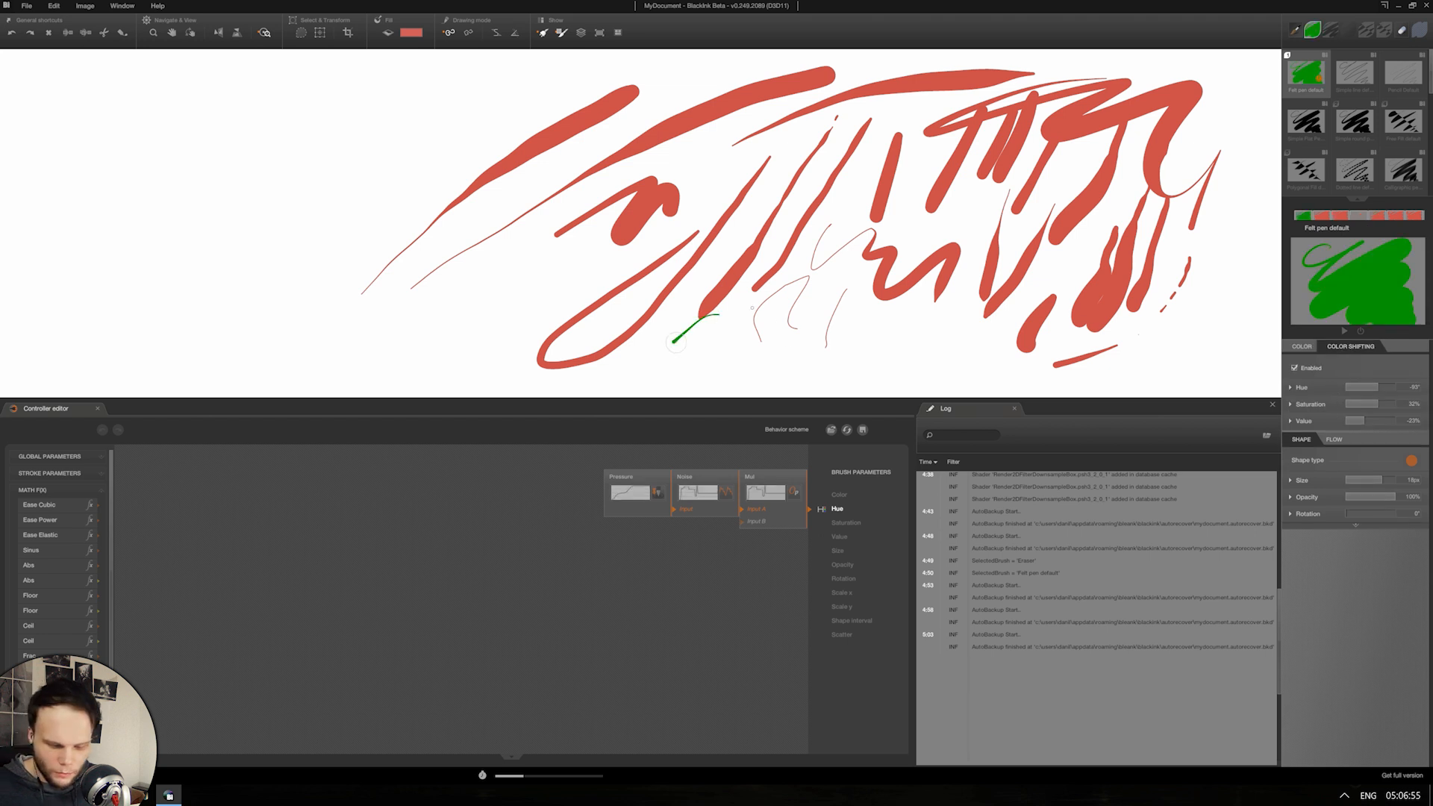
click(1295, 368)
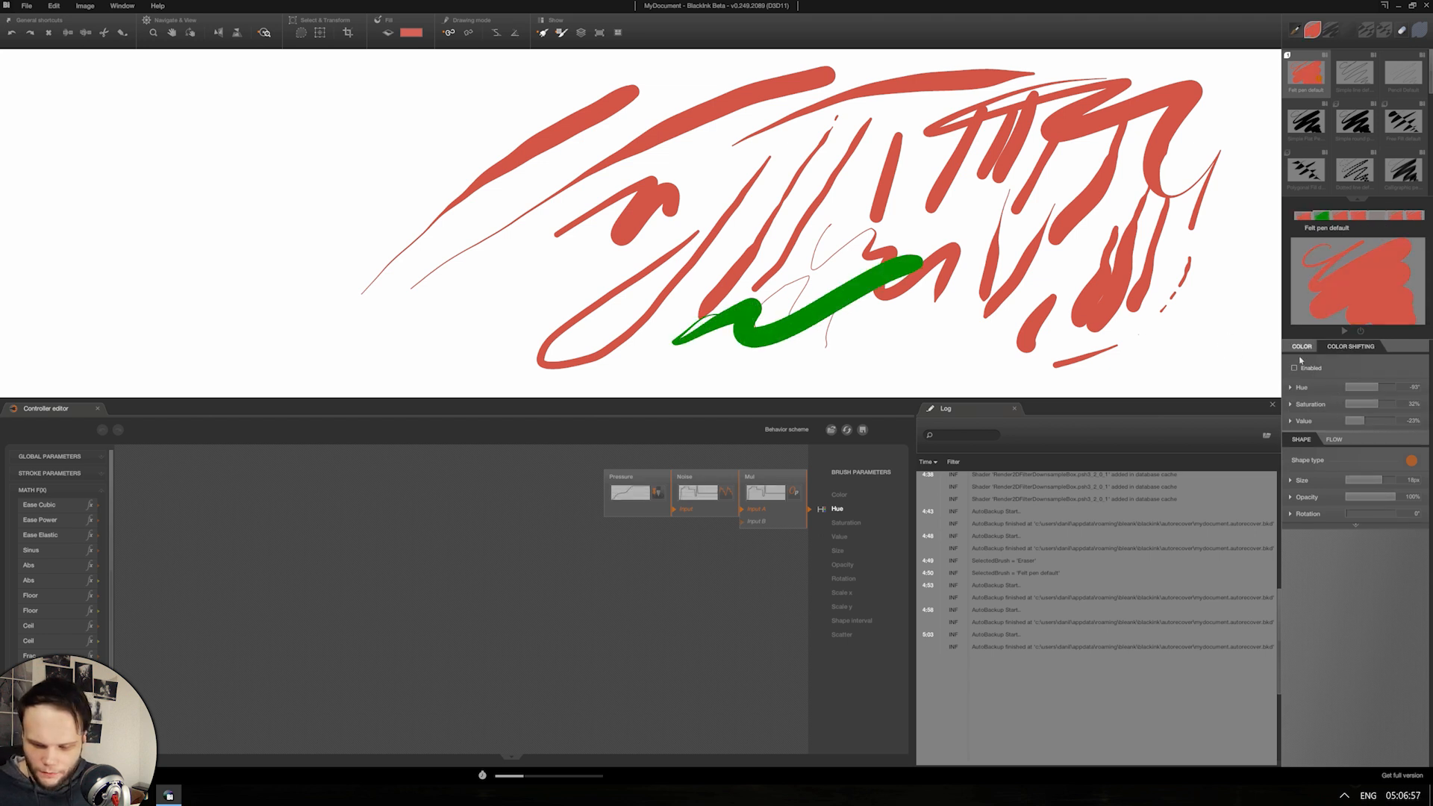
click(1301, 346)
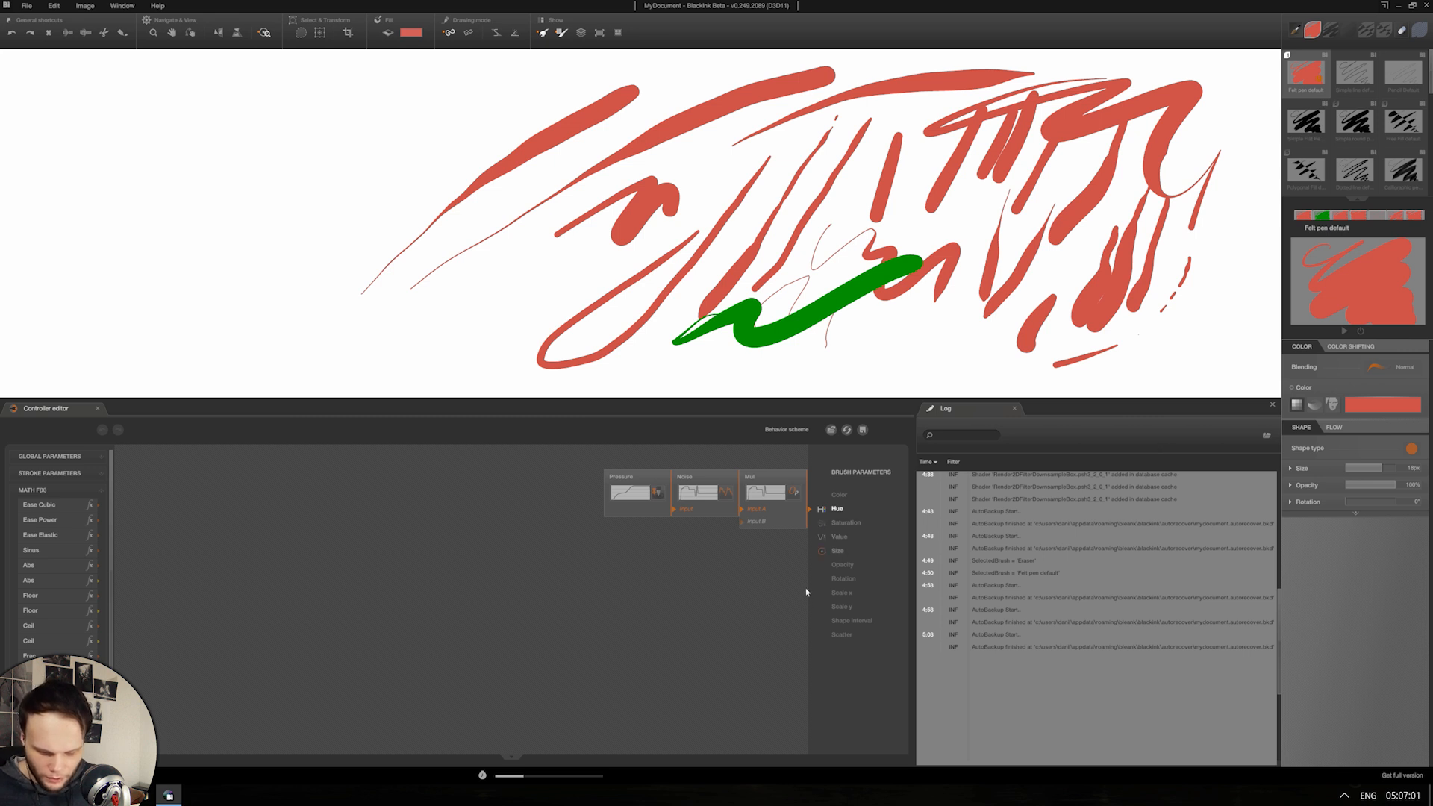
Step: Assign the Pressure stroke parameter to Saturation and paint test strokes on both sides of the canvas
click(49, 474)
drag(35, 488, 846, 523)
drag(886, 300, 1104, 287)
drag(186, 300, 386, 195)
Step: Assign the Pressure stroke parameter to Shape interval and paint two long test strokes
drag(35, 488, 852, 621)
drag(321, 280, 648, 168)
drag(739, 370, 1130, 346)
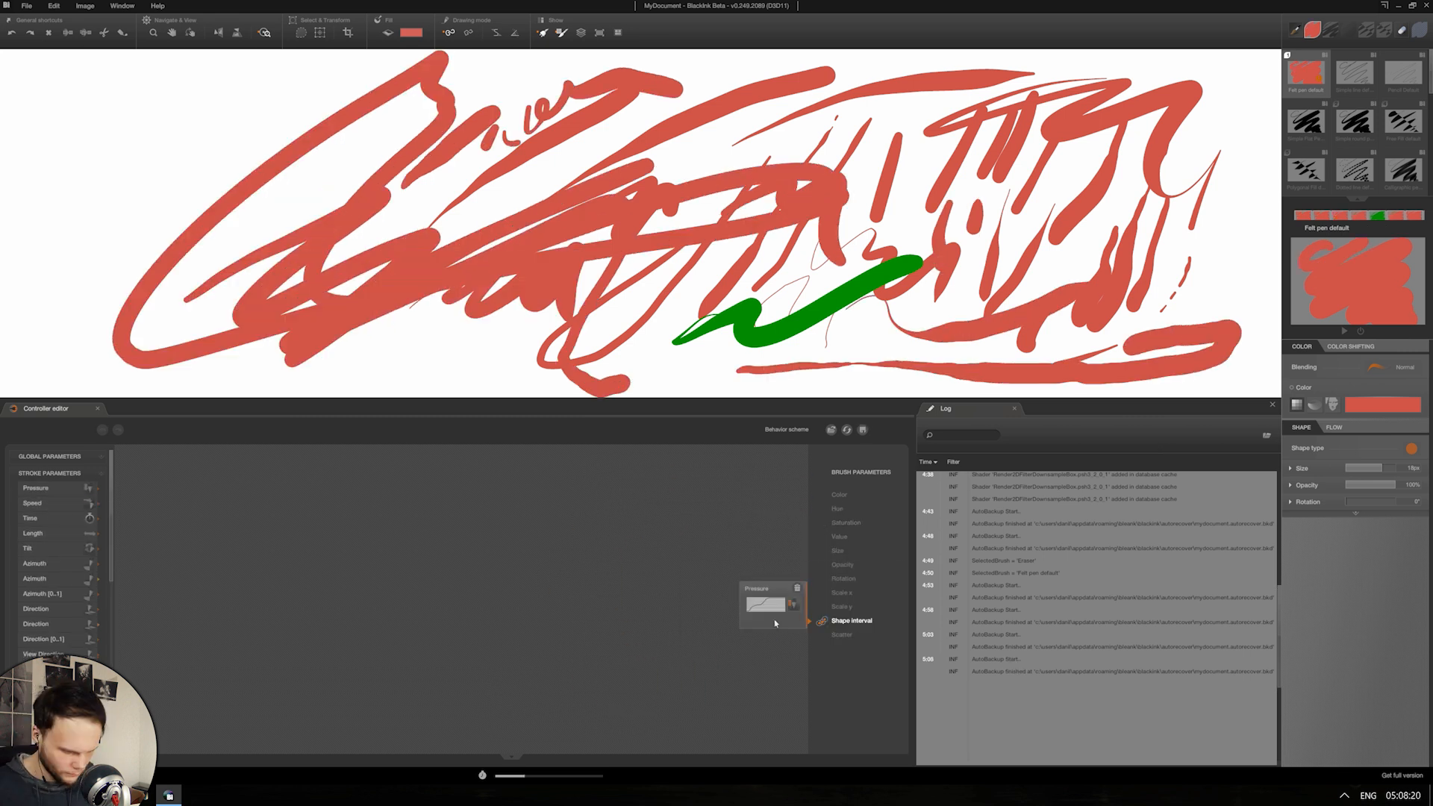
Step: Place a Length stroke parameter in the Shape interval graph and paint two more test strokes
drag(35, 536, 772, 608)
drag(809, 353, 1224, 280)
drag(102, 238, 351, 191)
Step: Try several brush presets, including Paintbrush default and Wet ink default, painting test strokes with each
click(1355, 122)
drag(1112, 138, 1109, 324)
drag(701, 317, 888, 200)
click(1306, 141)
drag(590, 269, 1063, 112)
click(1355, 140)
drag(690, 193, 912, 231)
mouse_move(416, 259)
mouse_down()
mouse_move(489, 224)
mouse_move(518, 306)
mouse_up()
Step: Choose the Volute default brush and paint multicolored sweeping strokes across the canvas
click(1409, 139)
mouse_move(839, 234)
mouse_down()
mouse_move(859, 161)
mouse_move(933, 156)
mouse_up()
mouse_move(877, 233)
mouse_down()
mouse_move(1131, 166)
mouse_move(665, 288)
mouse_up()
mouse_move(524, 345)
mouse_down()
mouse_move(329, 347)
mouse_move(97, 314)
mouse_move(520, 235)
mouse_move(802, 244)
mouse_move(866, 130)
mouse_up()
drag(835, 158, 792, 362)
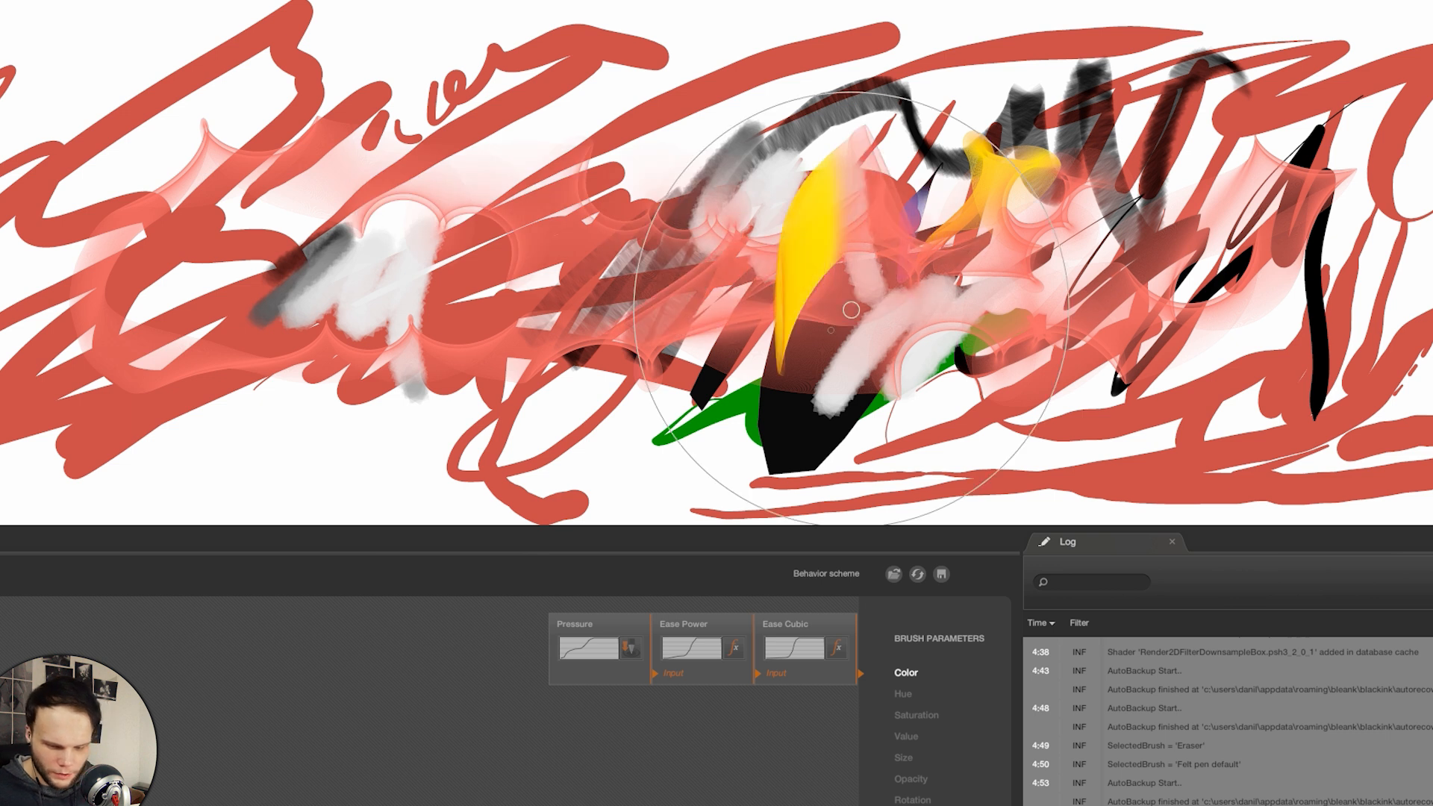
drag(881, 268, 907, 213)
drag(794, 232, 942, 270)
mouse_move(1192, 269)
mouse_down()
mouse_move(1224, 230)
mouse_move(1134, 358)
mouse_move(631, 389)
mouse_move(310, 336)
mouse_up()
mouse_move(527, 187)
mouse_down()
mouse_move(511, 161)
mouse_move(304, 330)
mouse_move(506, 447)
mouse_move(1189, 363)
mouse_move(932, 418)
mouse_move(97, 448)
mouse_move(983, 77)
mouse_move(150, 335)
mouse_up()
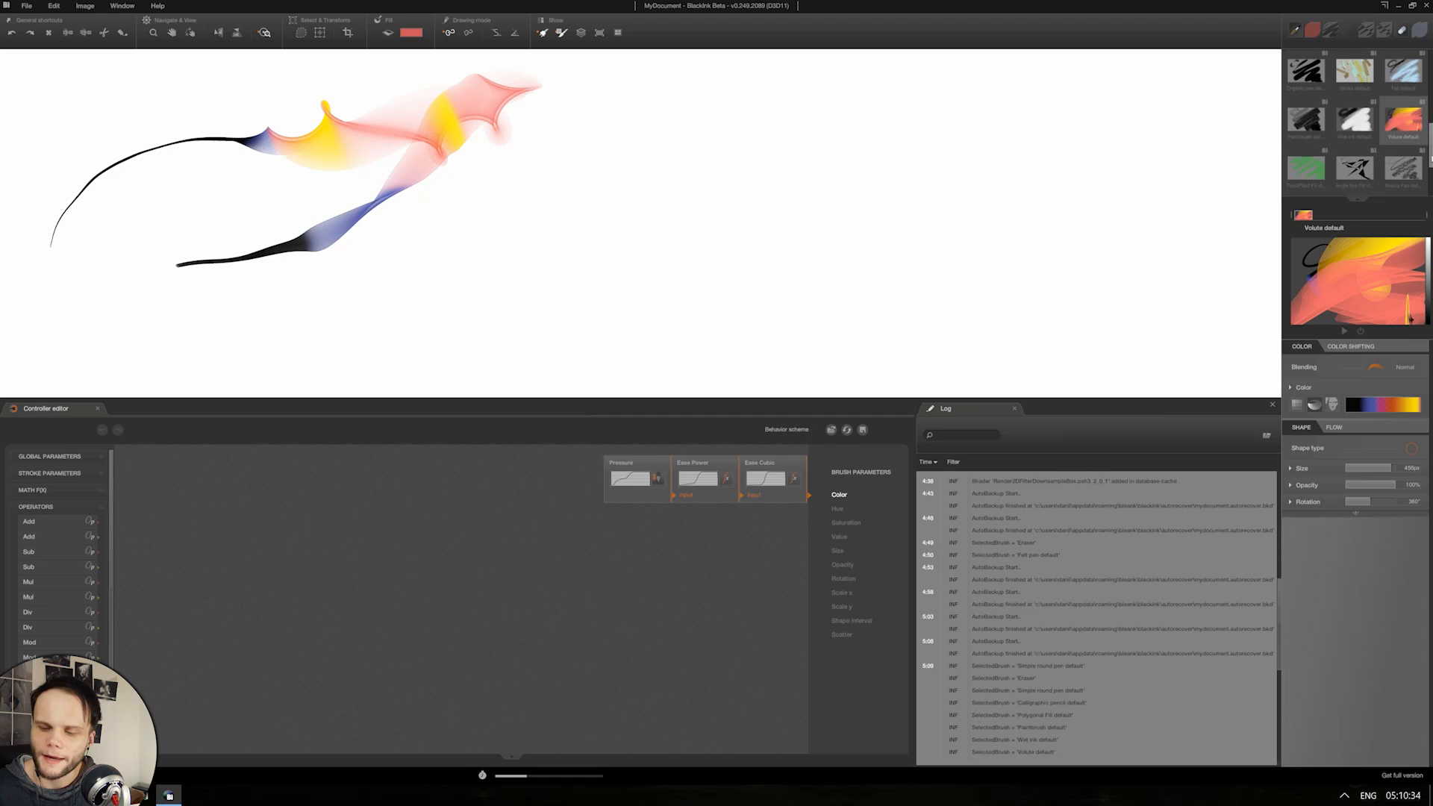
Step: Browse the brush library and select the Crepe default brush
scroll(1431, 158, up, 1)
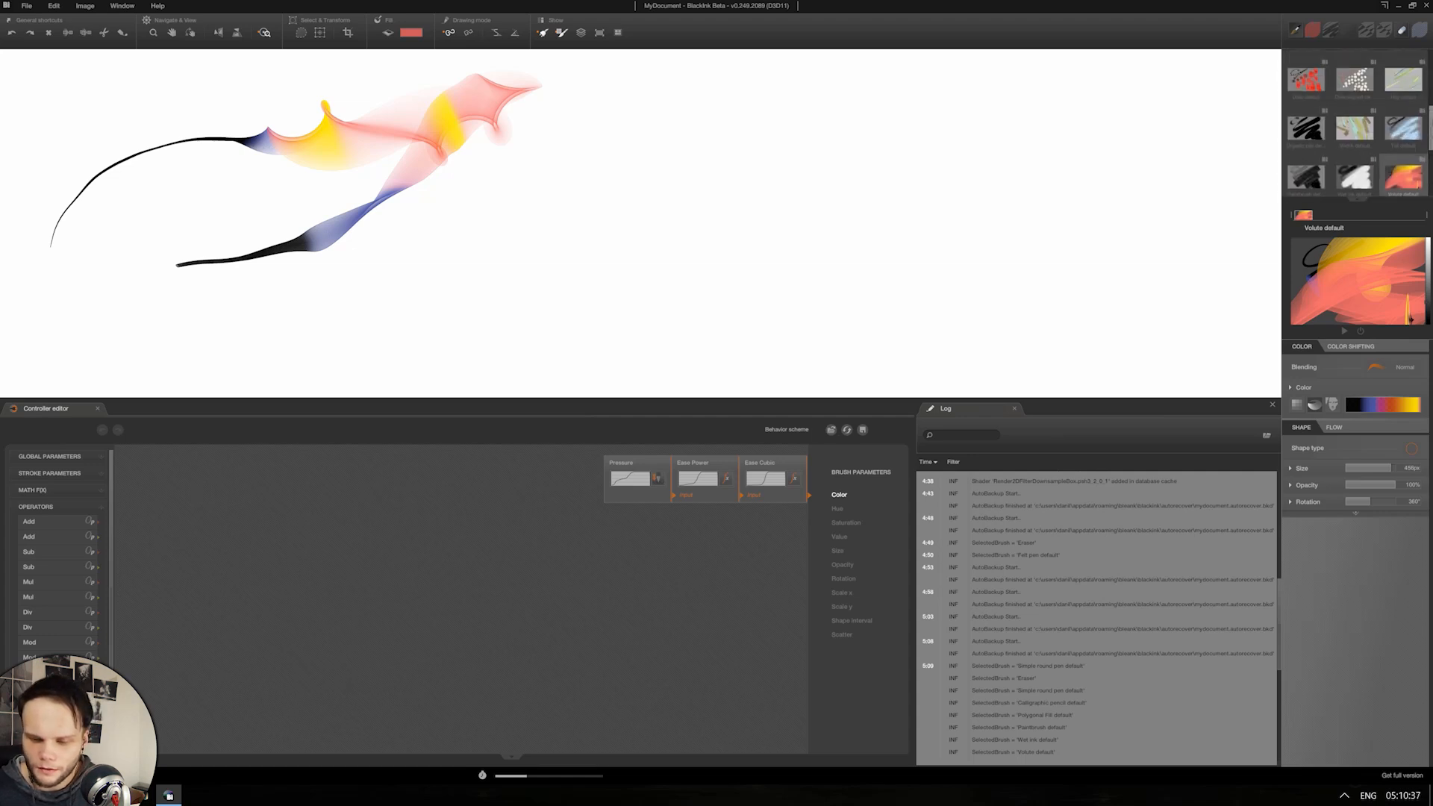
scroll(1400, 129, up, 2)
mouse_move(1400, 128)
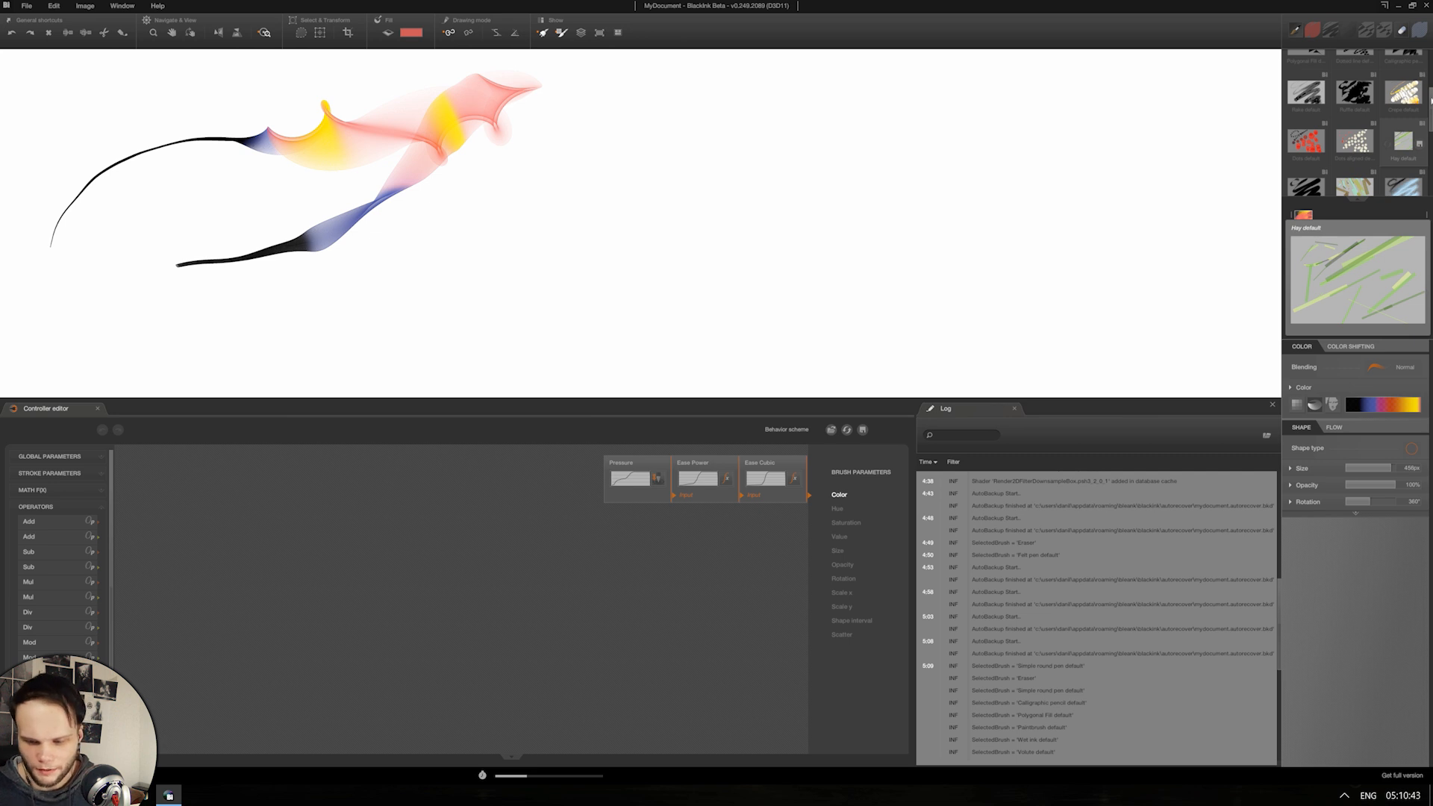
click(1403, 93)
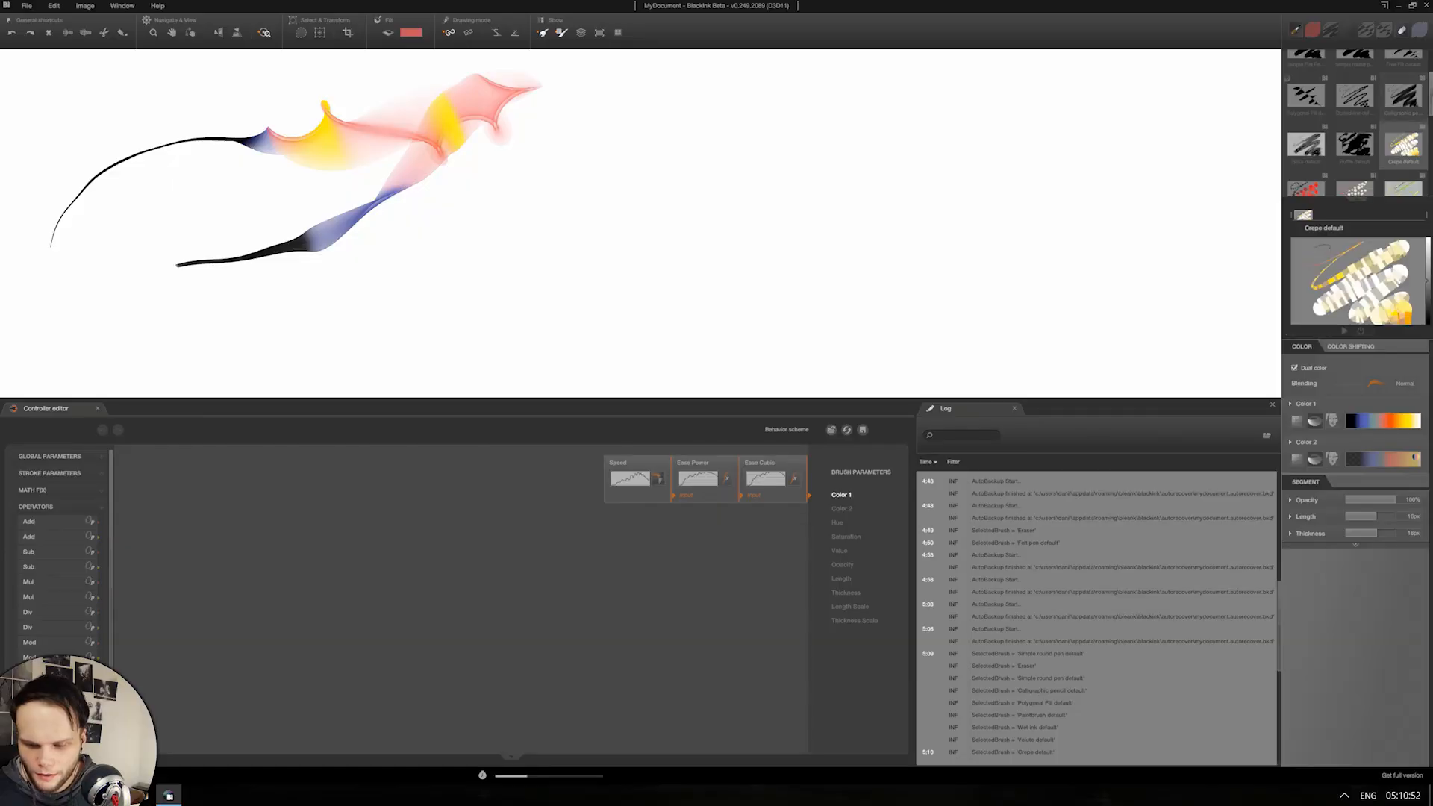
scroll(1354, 123, up, 3)
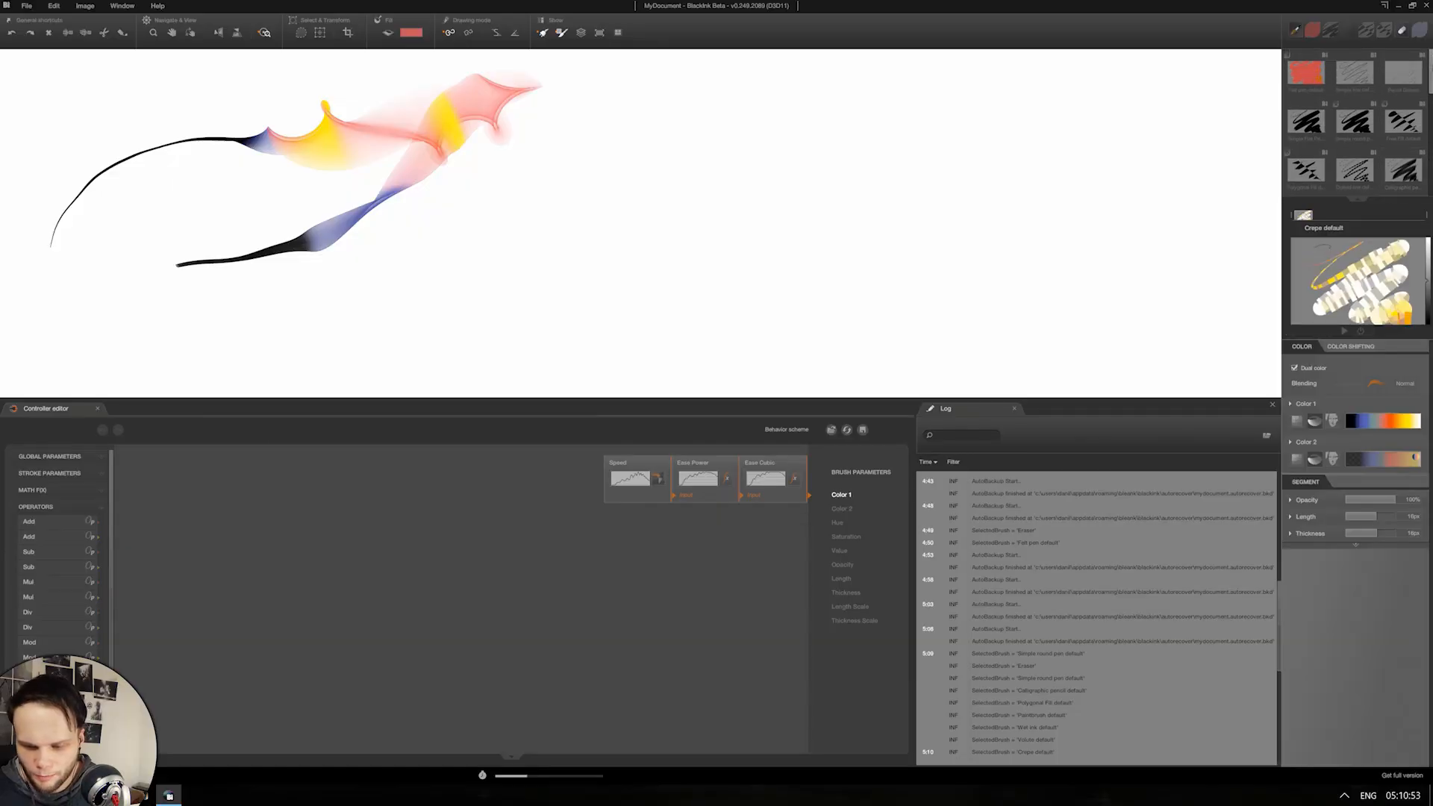
scroll(1426, 99, down, 3)
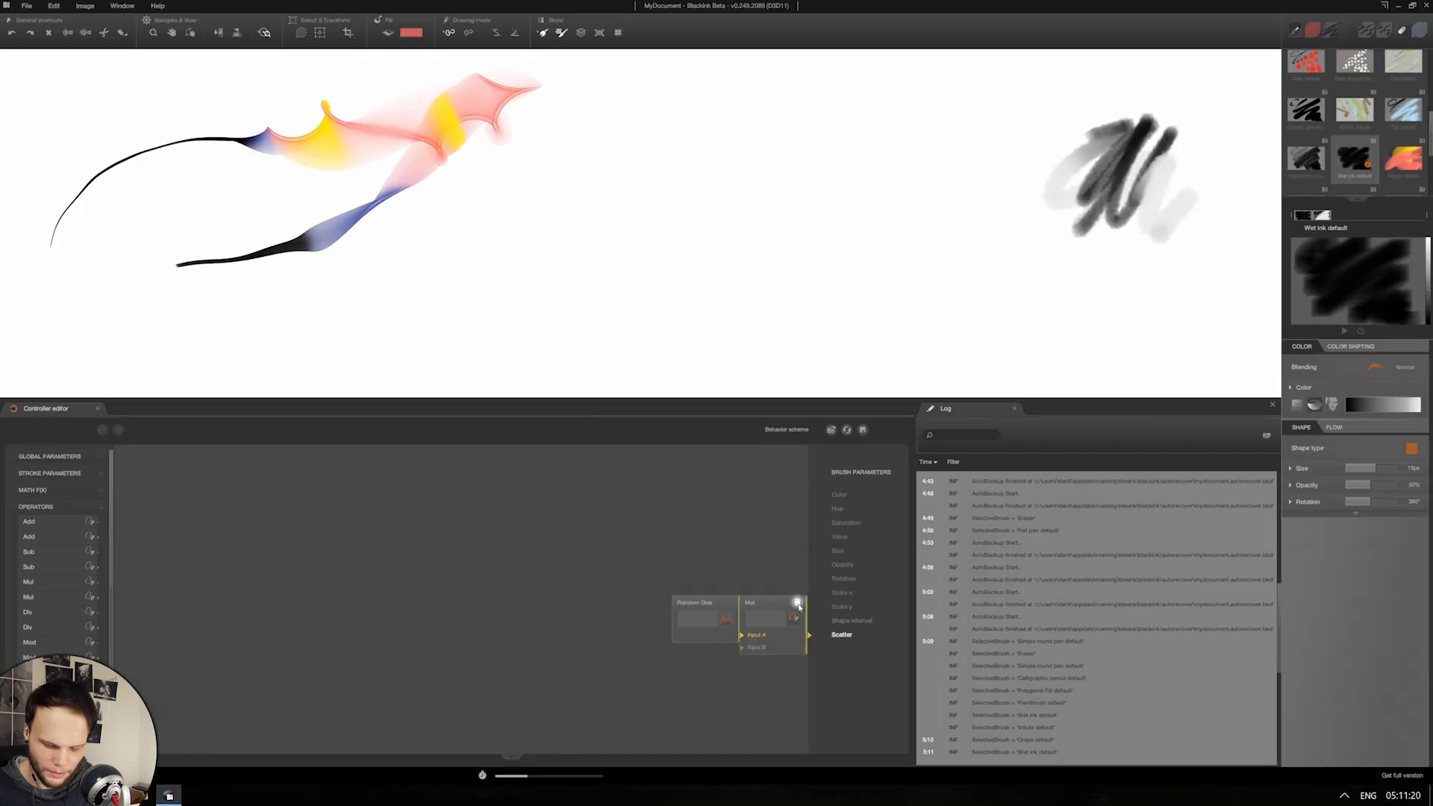
Step: Remove the Mul node from the Wet ink default brush's Scatter graph and paint several test strokes
click(797, 602)
mouse_move(702, 200)
mouse_down()
mouse_move(858, 128)
mouse_move(885, 216)
mouse_up()
mouse_move(947, 153)
mouse_down()
mouse_move(1000, 196)
mouse_move(1041, 261)
mouse_move(1101, 277)
mouse_move(1155, 264)
mouse_up()
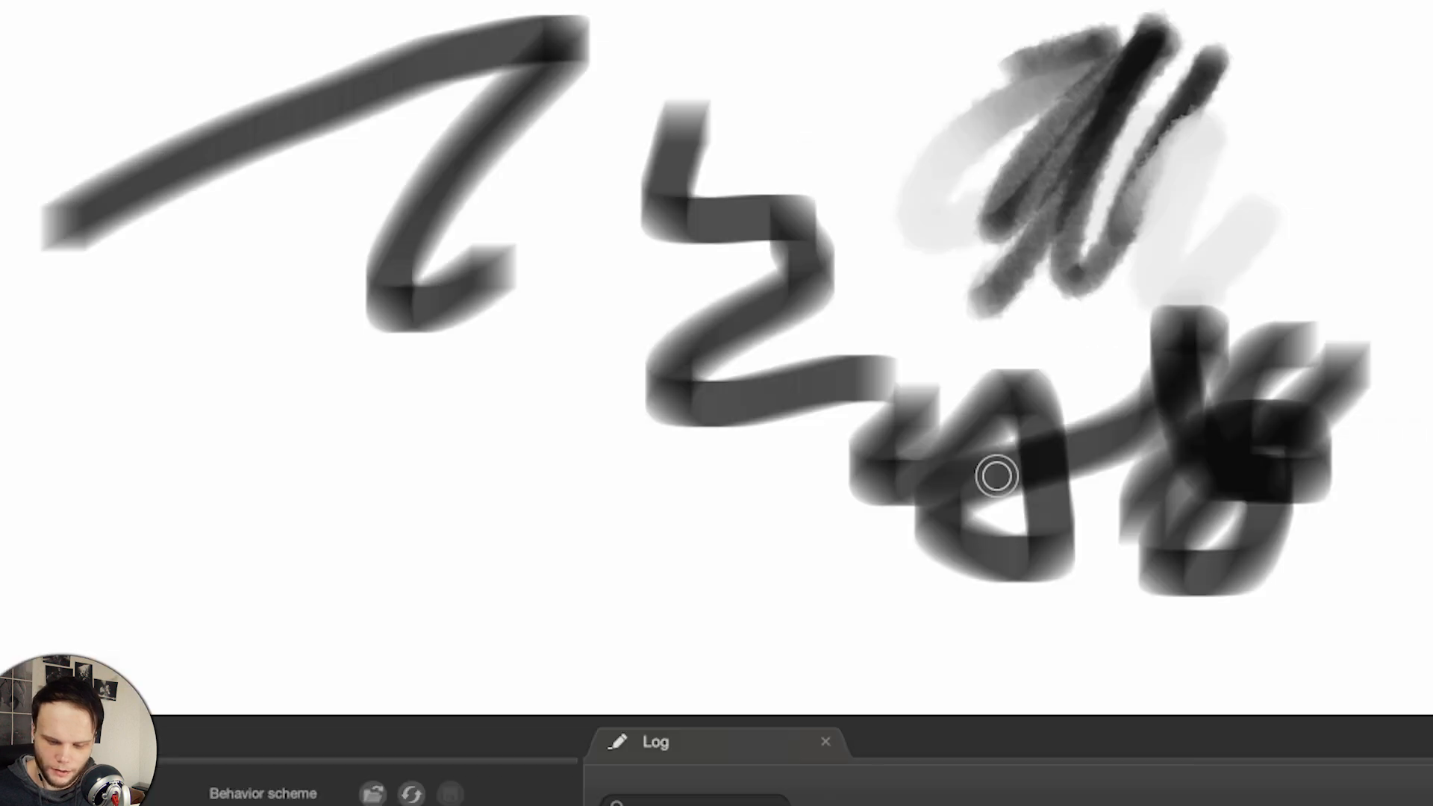
drag(1083, 299, 1050, 282)
drag(915, 429, 1103, 570)
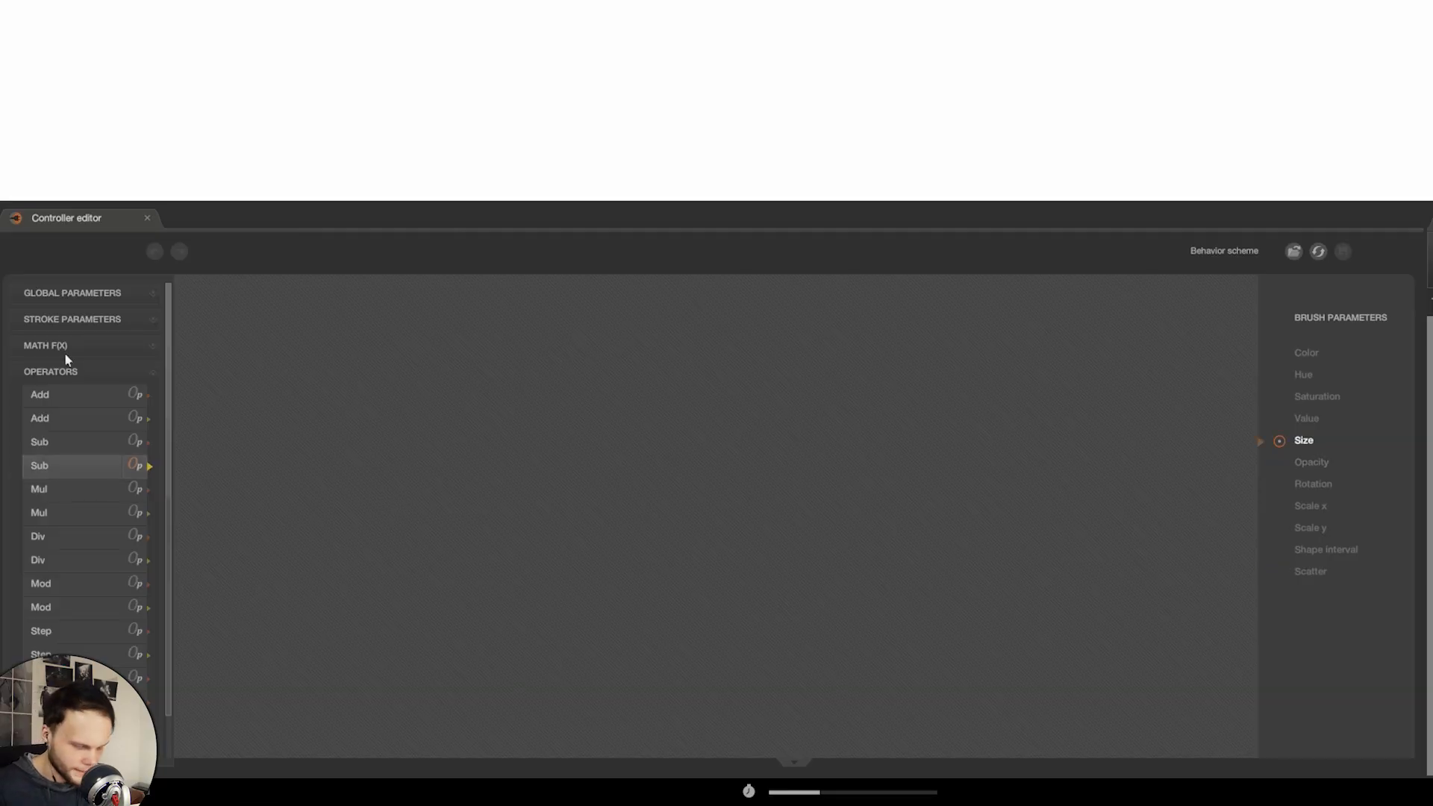
Step: Connect a Pressure node to the Wet ink brush's Size parameter and paint black test strokes
drag(52, 342, 1166, 468)
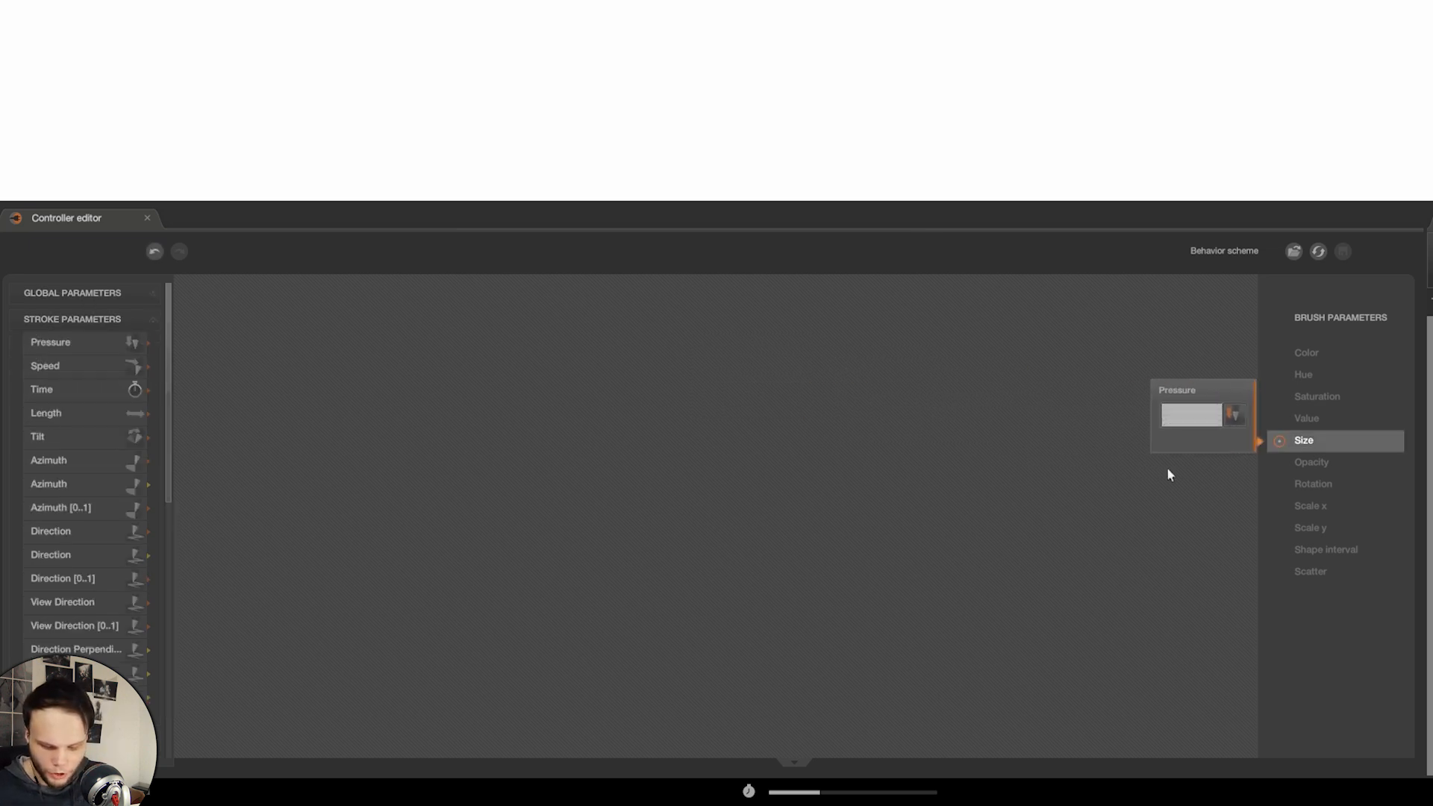
drag(967, 132, 1010, 202)
mouse_move(1080, 172)
mouse_down()
mouse_move(889, 313)
mouse_move(840, 317)
mouse_up()
drag(771, 264, 993, 270)
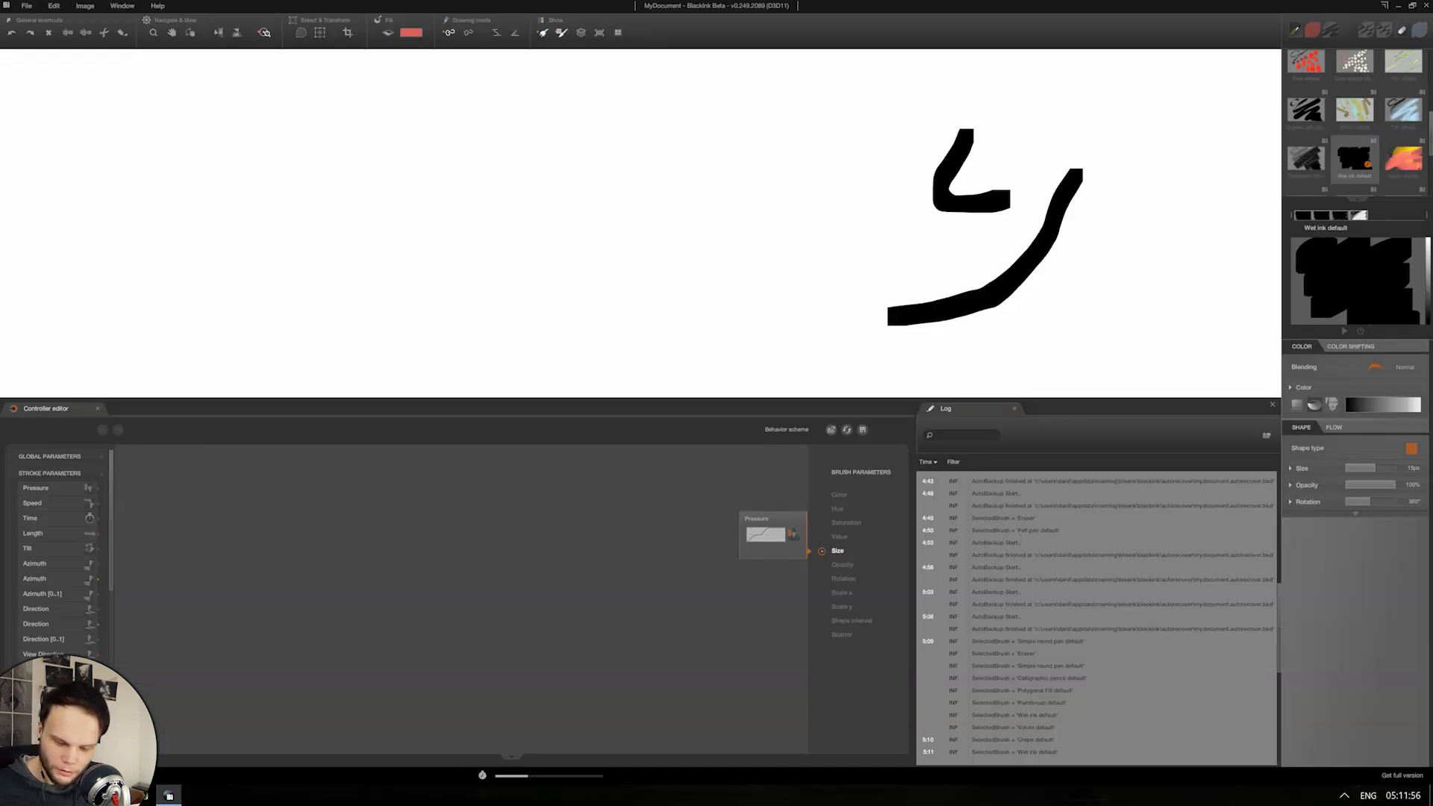
drag(1111, 291, 845, 352)
mouse_move(1094, 238)
mouse_down()
mouse_move(1179, 306)
mouse_move(1000, 375)
mouse_up()
drag(1135, 112, 1144, 191)
click(1190, 164)
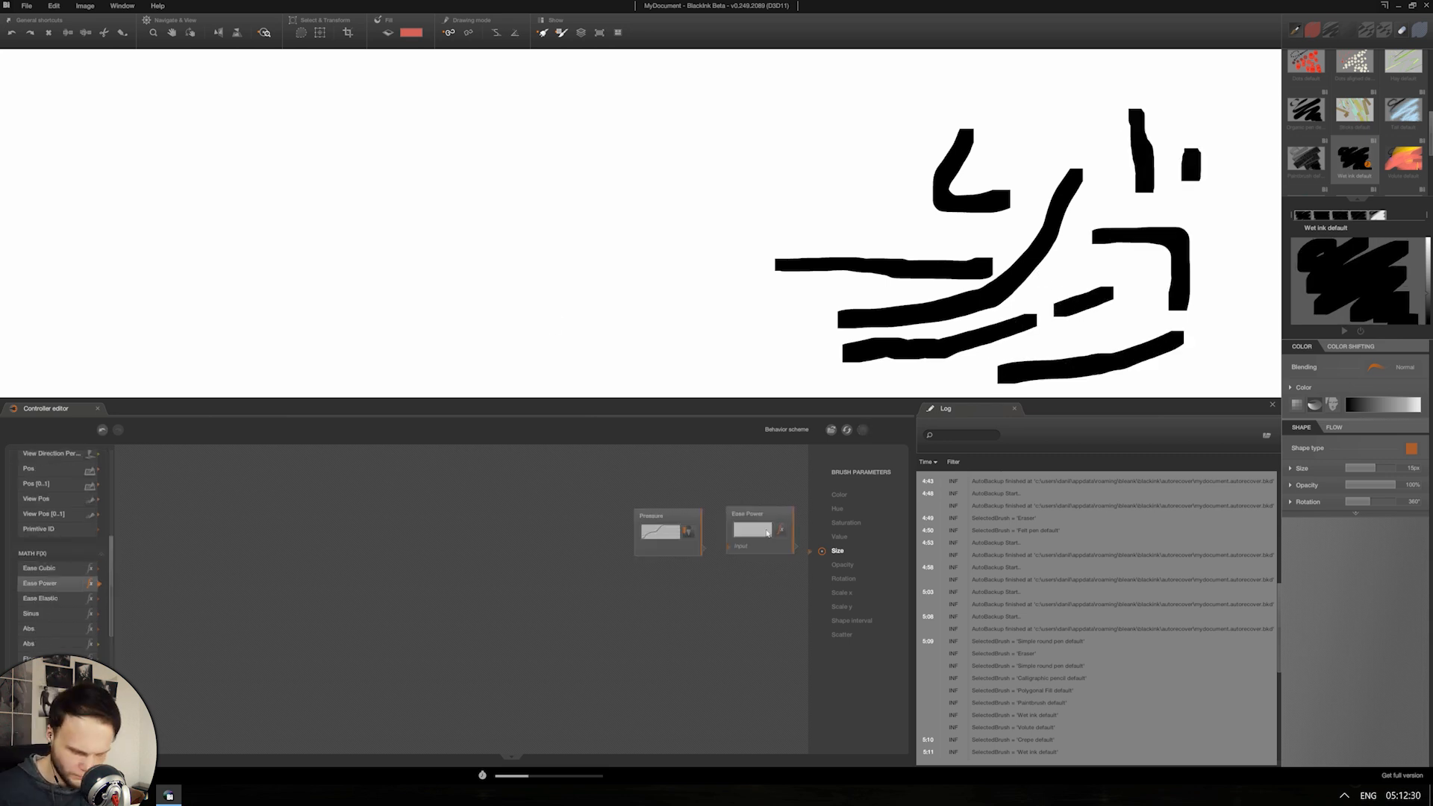
Step: Paint more black test strokes with Pressure feeding the Size parameter through an Ease Power node
drag(856, 183, 966, 84)
mouse_move(715, 209)
mouse_down()
mouse_move(793, 198)
mouse_move(523, 377)
mouse_up()
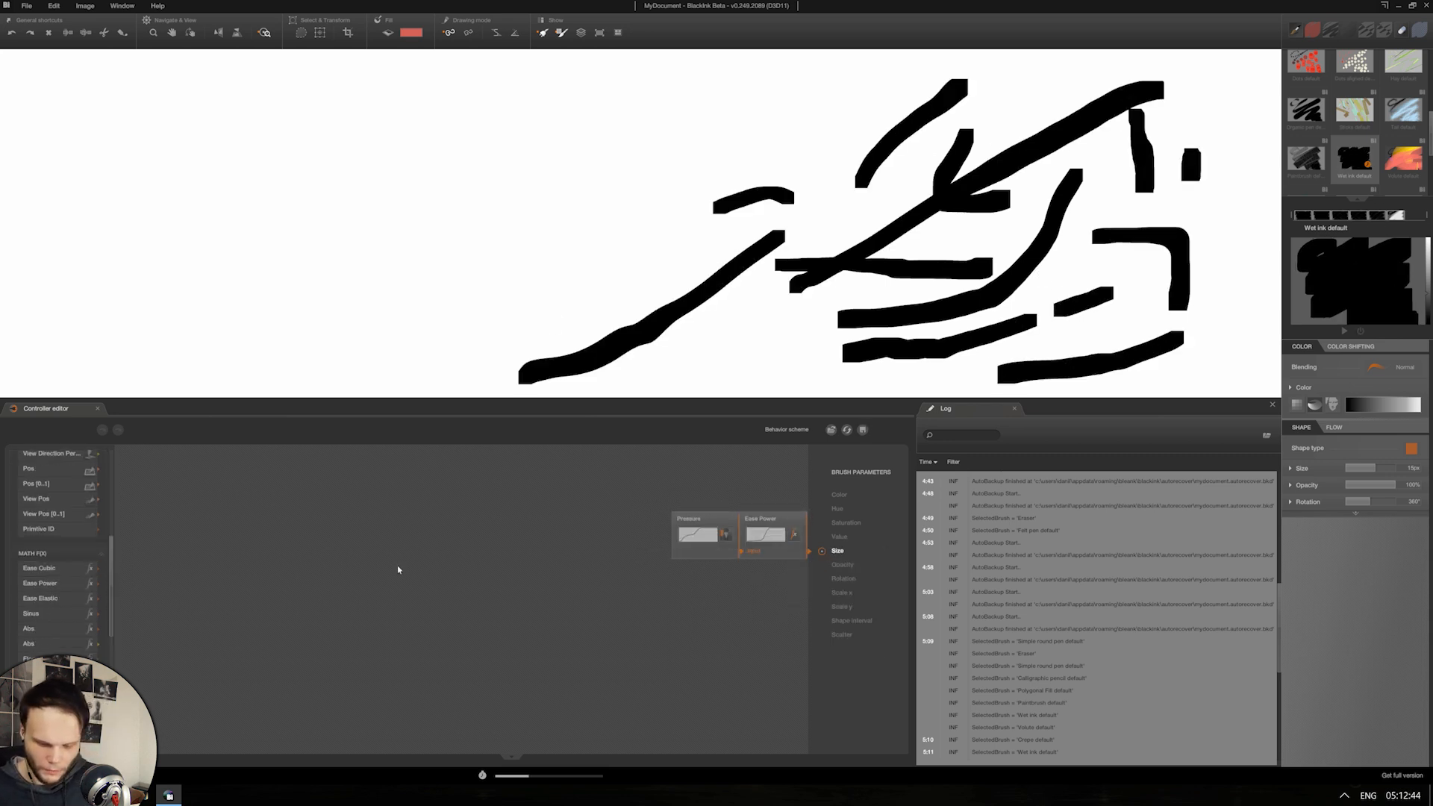
mouse_move(763, 125)
mouse_down()
mouse_move(657, 179)
mouse_move(585, 271)
mouse_up()
drag(707, 225, 917, 158)
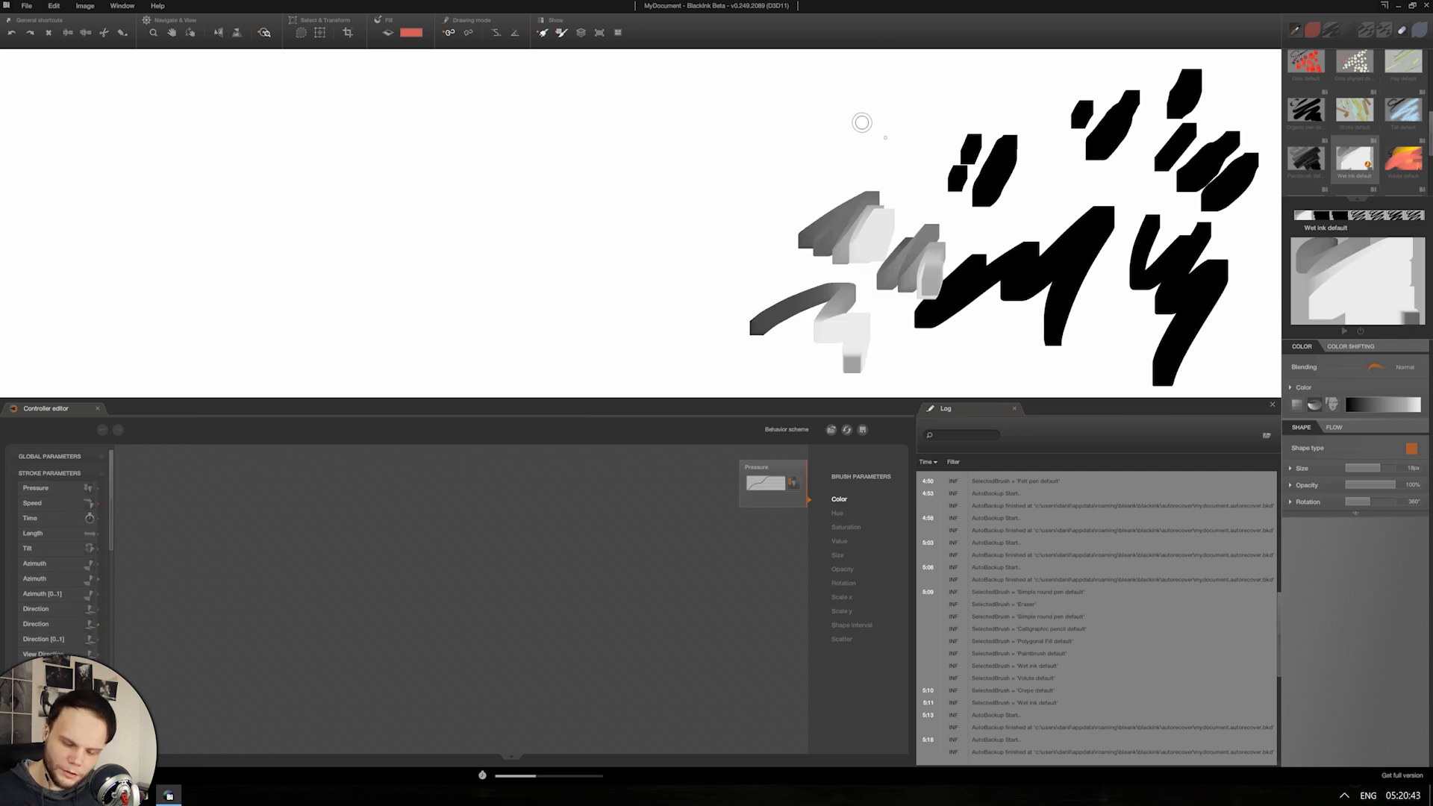
Step: Paint gray gradient test strokes with the Wet ink default brush while Pressure drives its Color parameter
mouse_move(862, 122)
mouse_down()
mouse_move(888, 112)
mouse_move(915, 157)
mouse_up()
drag(973, 109, 939, 133)
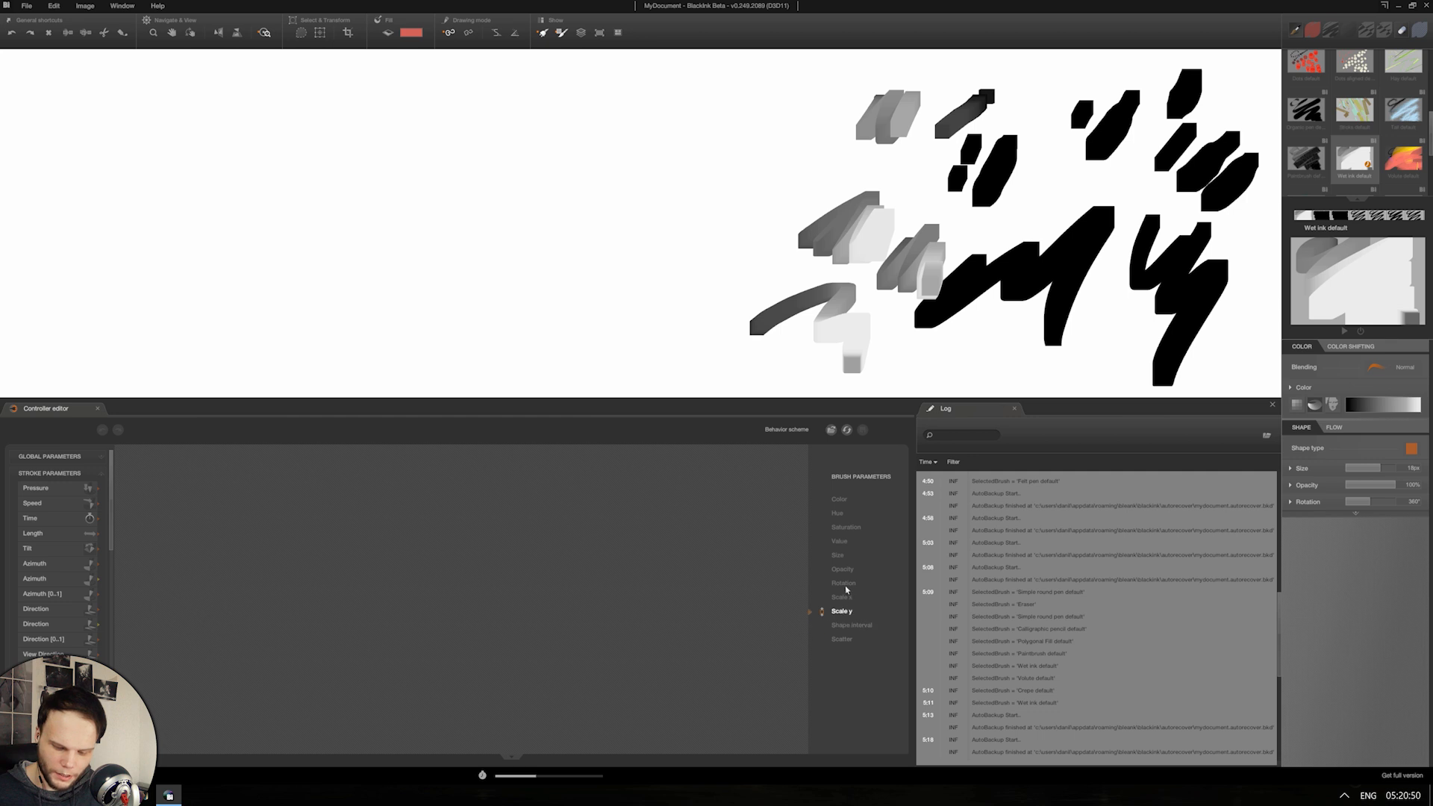
click(839, 499)
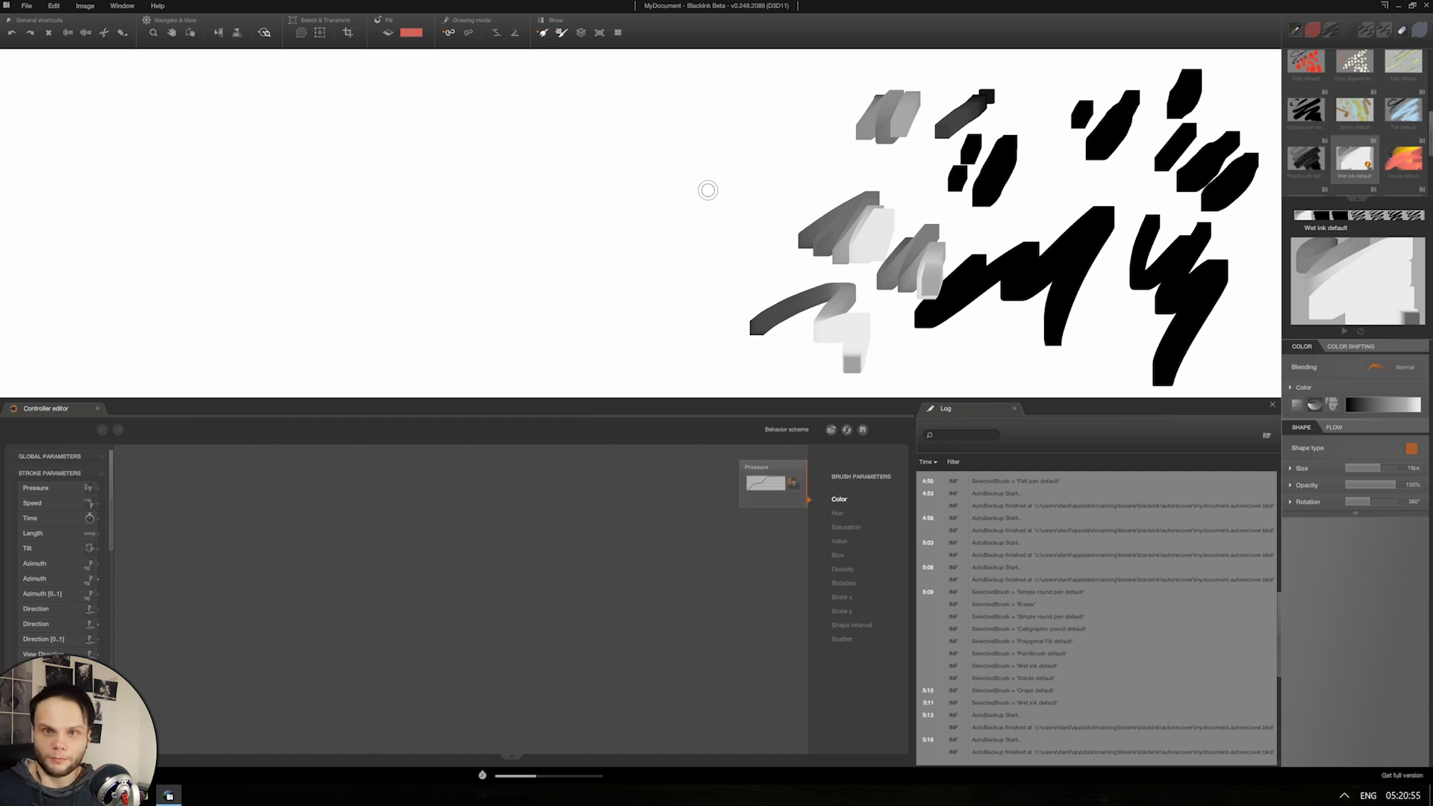
drag(632, 281, 819, 197)
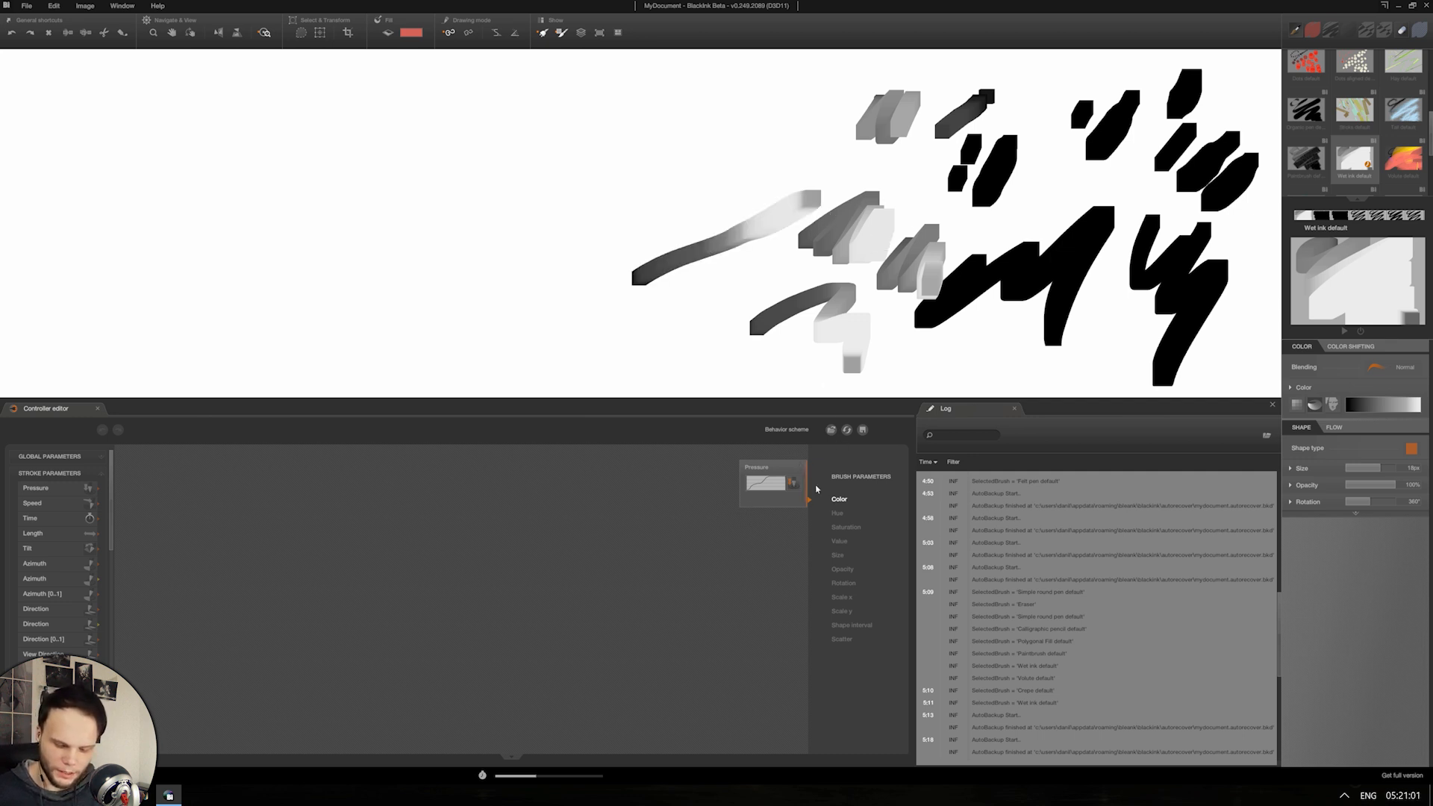
drag(718, 164, 869, 101)
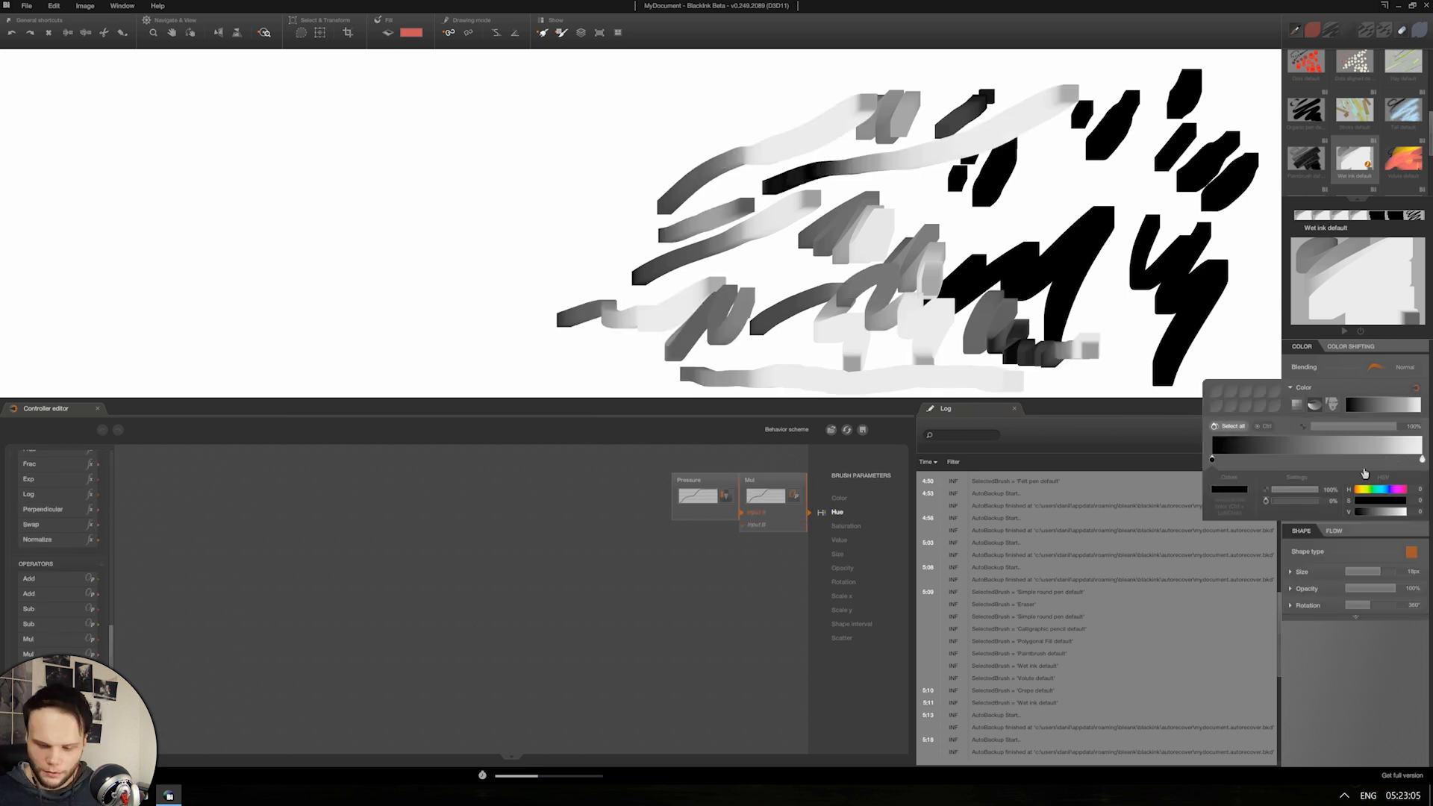
Step: Move the white stop inward on the brush's color gradient and delete the Pressure node from the Color graph
click(1421, 459)
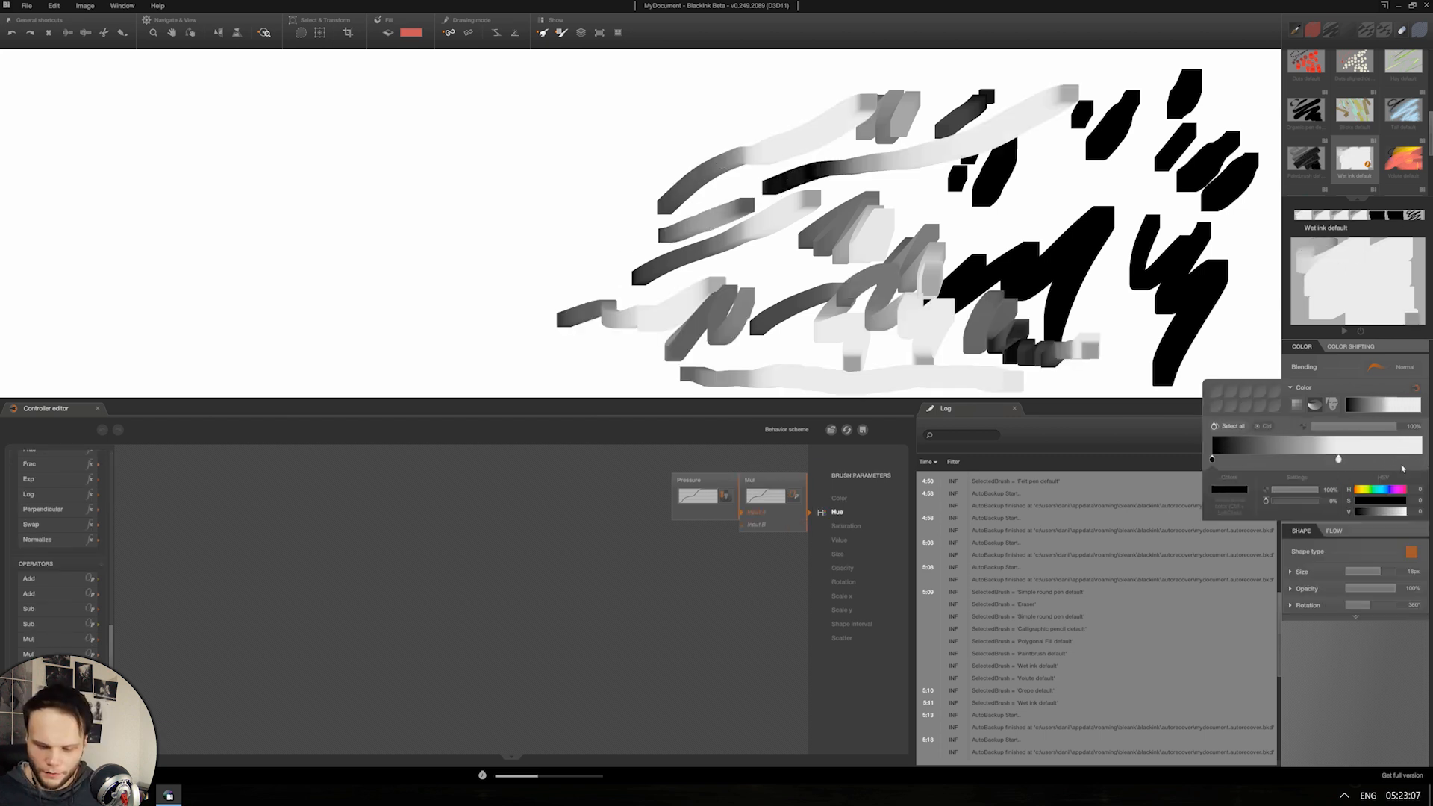
click(1348, 645)
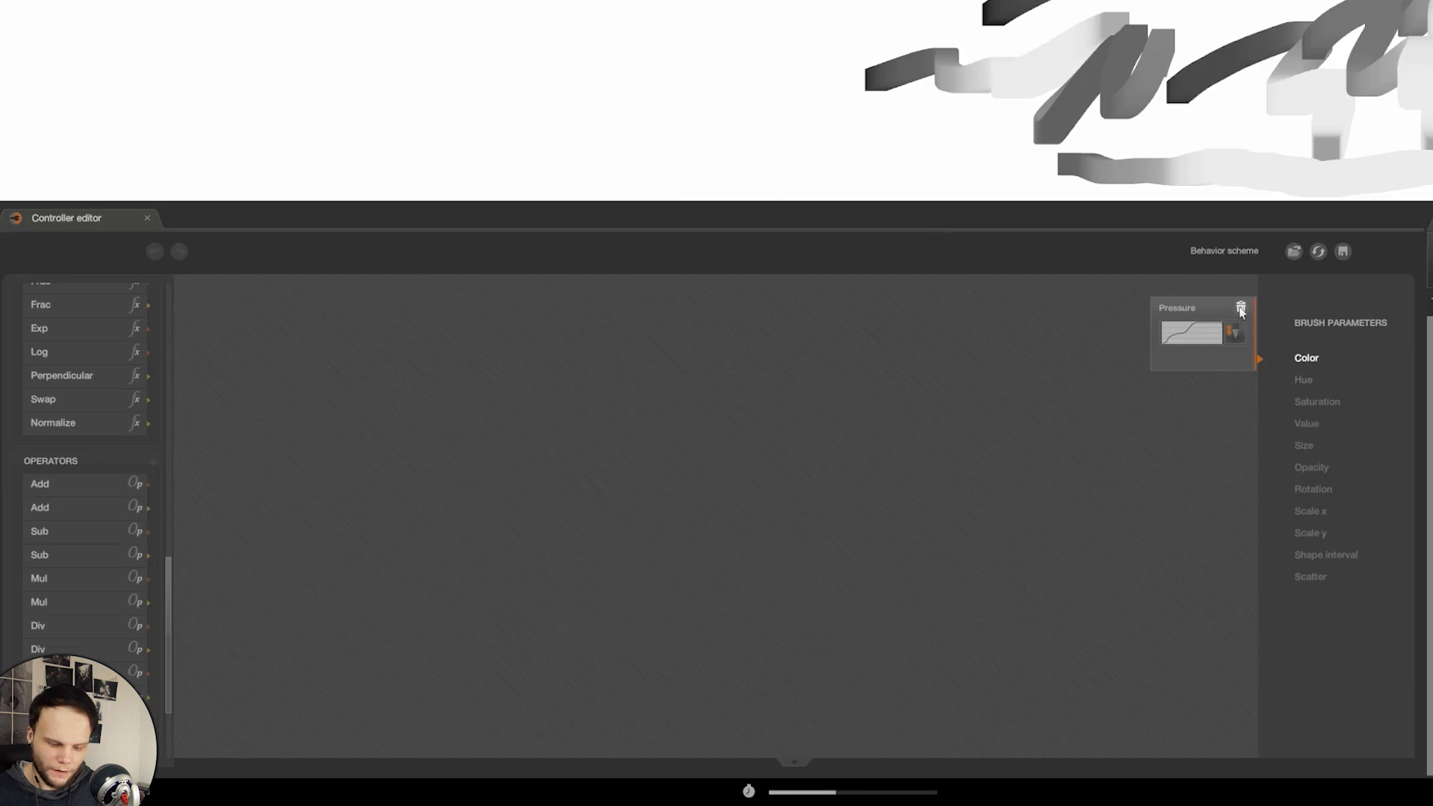
click(1241, 309)
click(1316, 382)
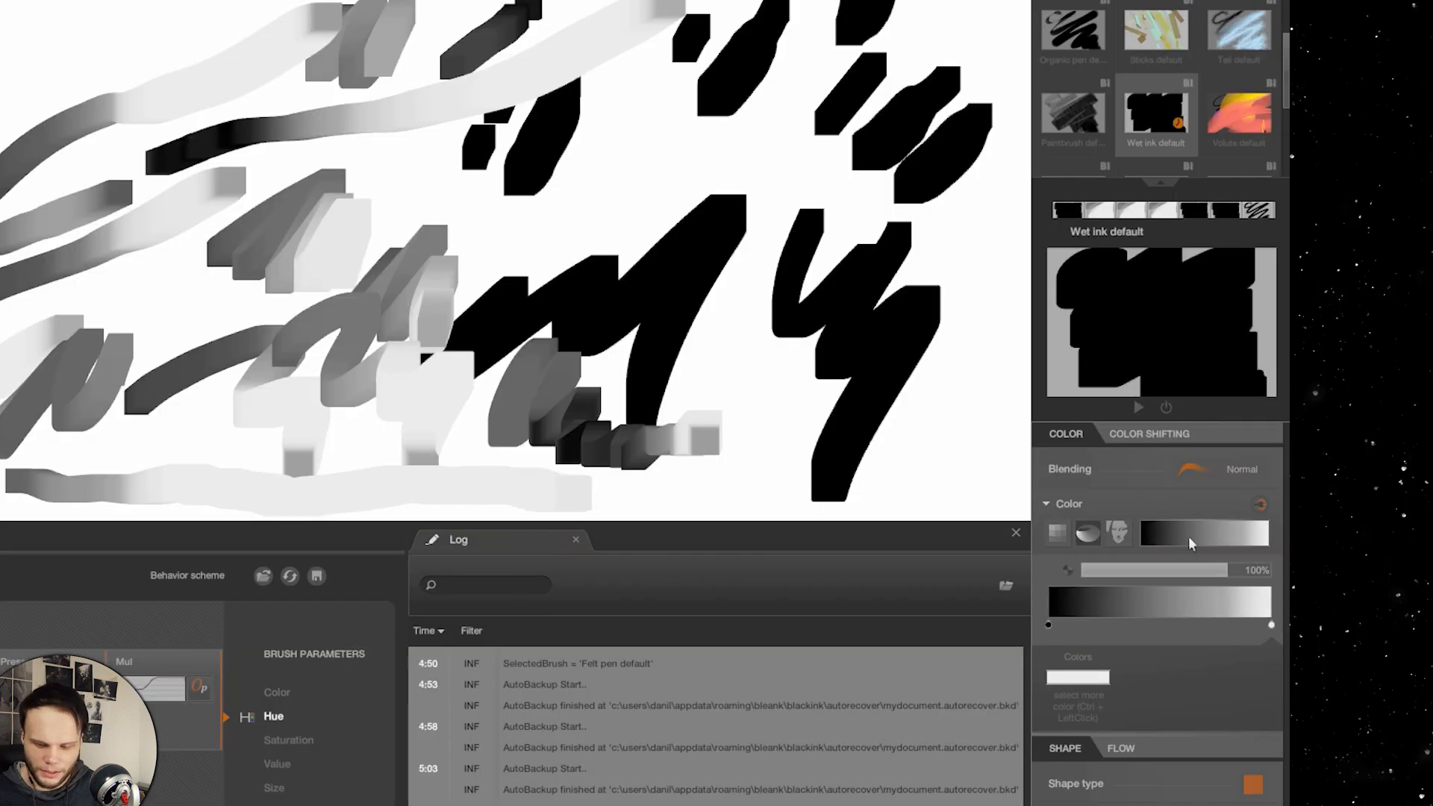
Step: Switch the Wet ink default brush from a gradient to solid red and paint a zigzag test stroke
click(1170, 435)
click(1072, 435)
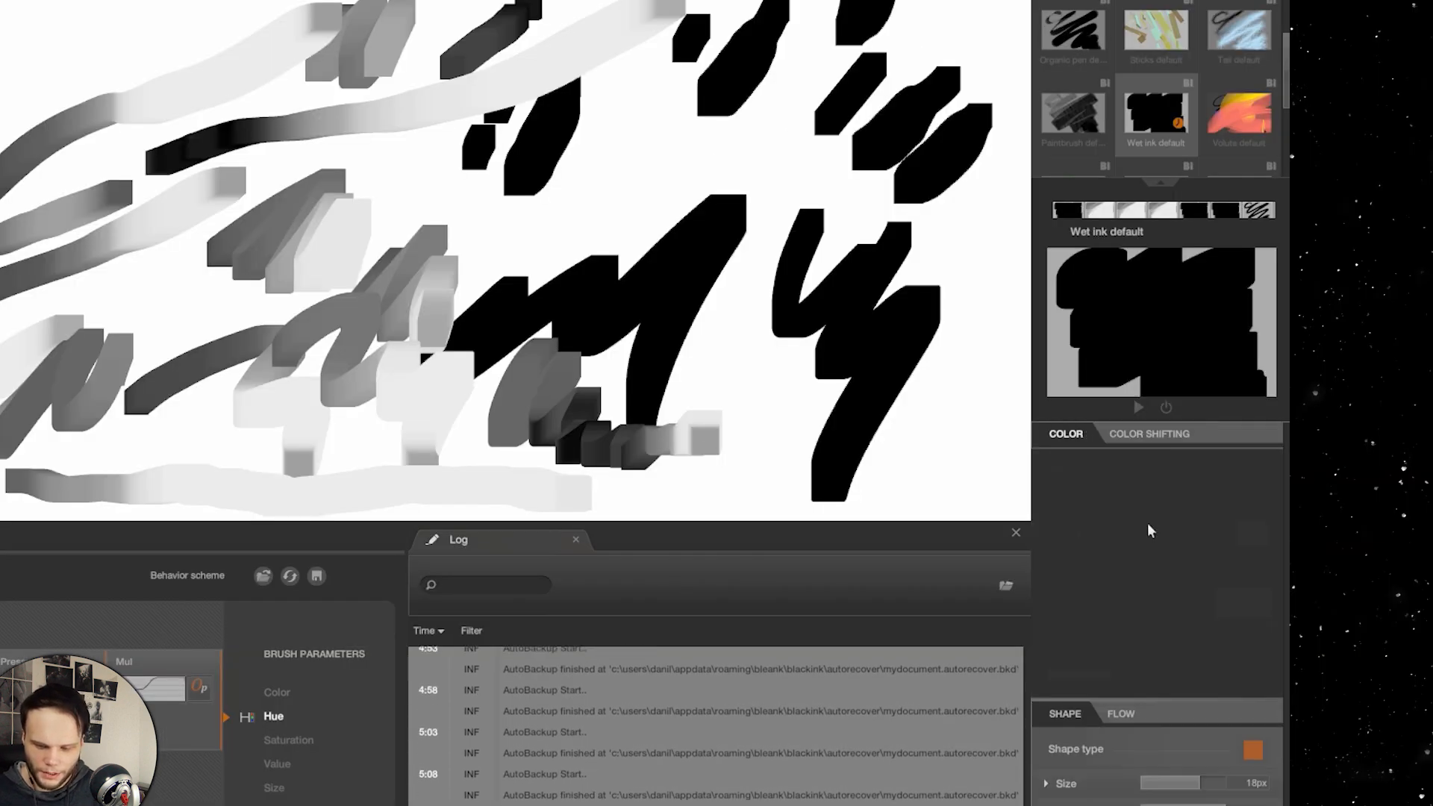
mouse_move(1095, 583)
click(1058, 539)
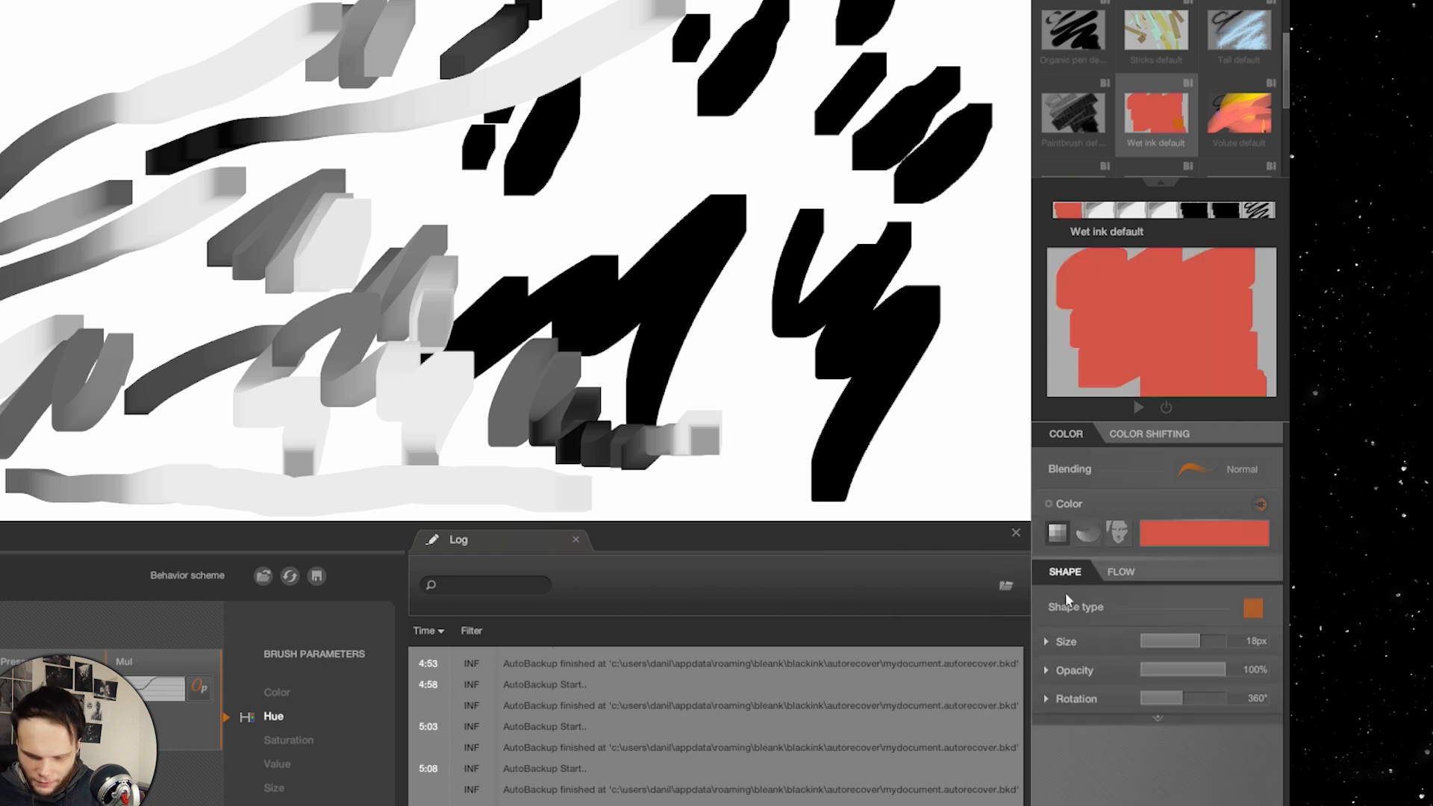
mouse_move(1165, 541)
mouse_move(386, 329)
mouse_down()
mouse_move(544, 194)
mouse_move(509, 376)
mouse_move(585, 291)
mouse_move(489, 437)
mouse_up()
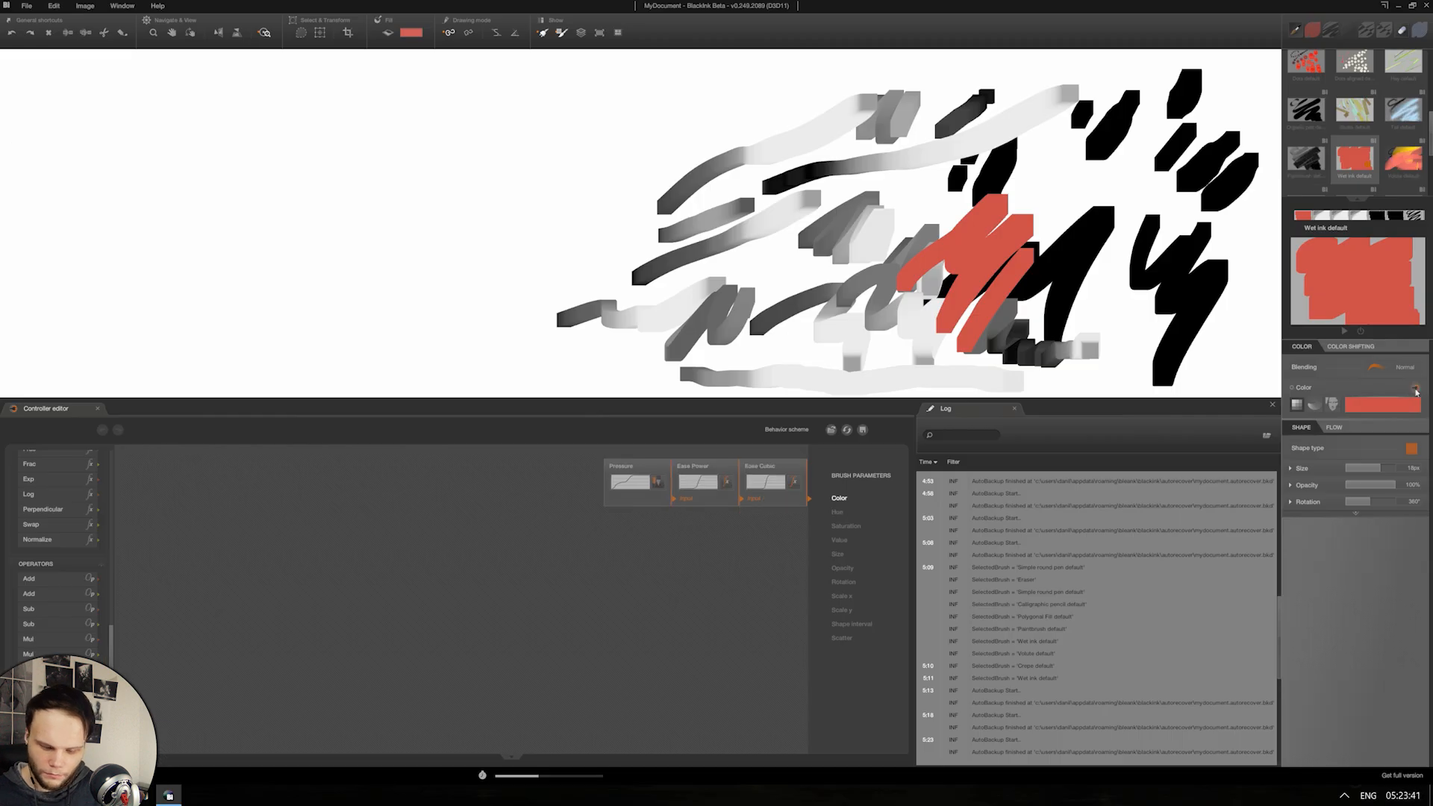
Step: Paint red test strokes and dabs with a Tilt node driving the Rotation parameter
drag(124, 330, 290, 376)
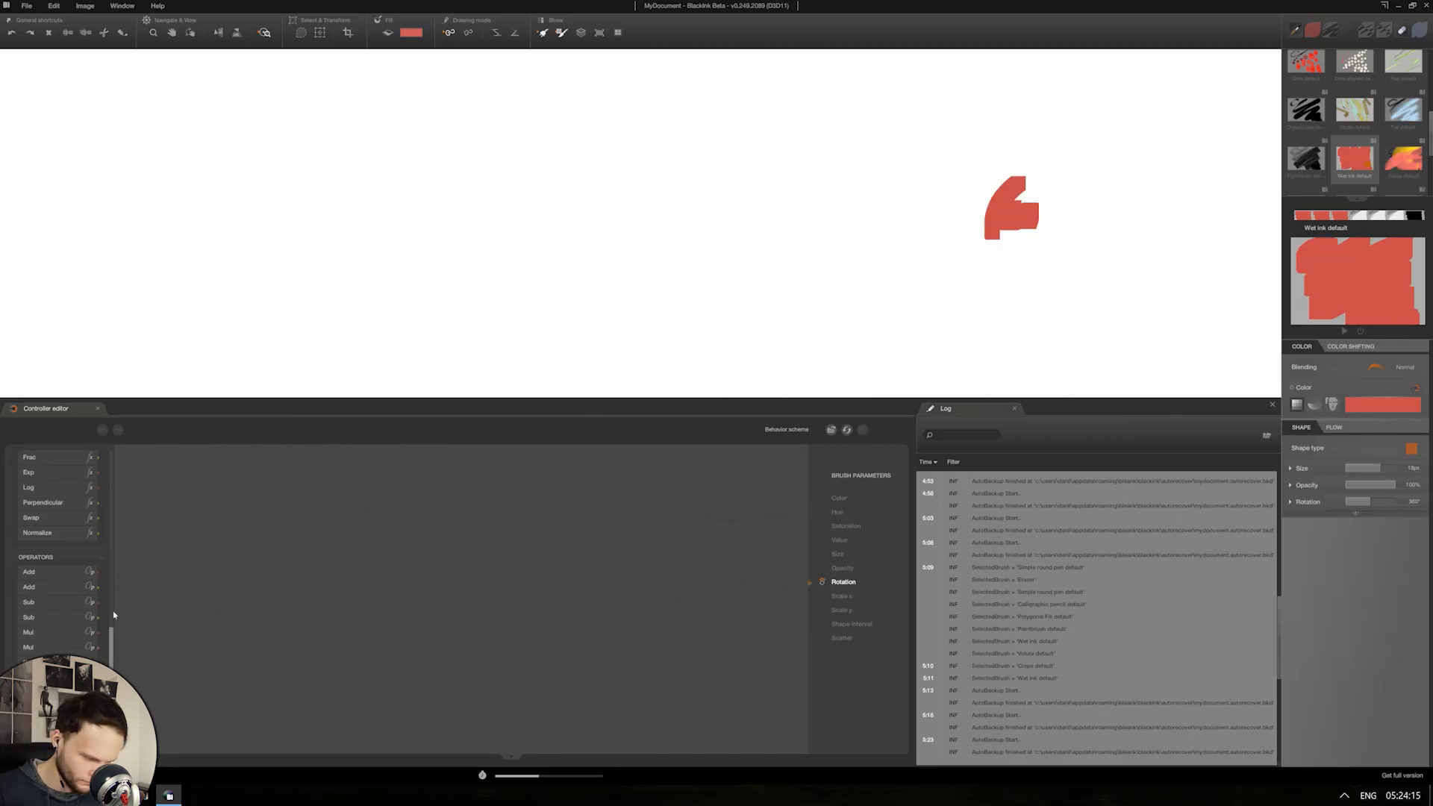
click(1126, 239)
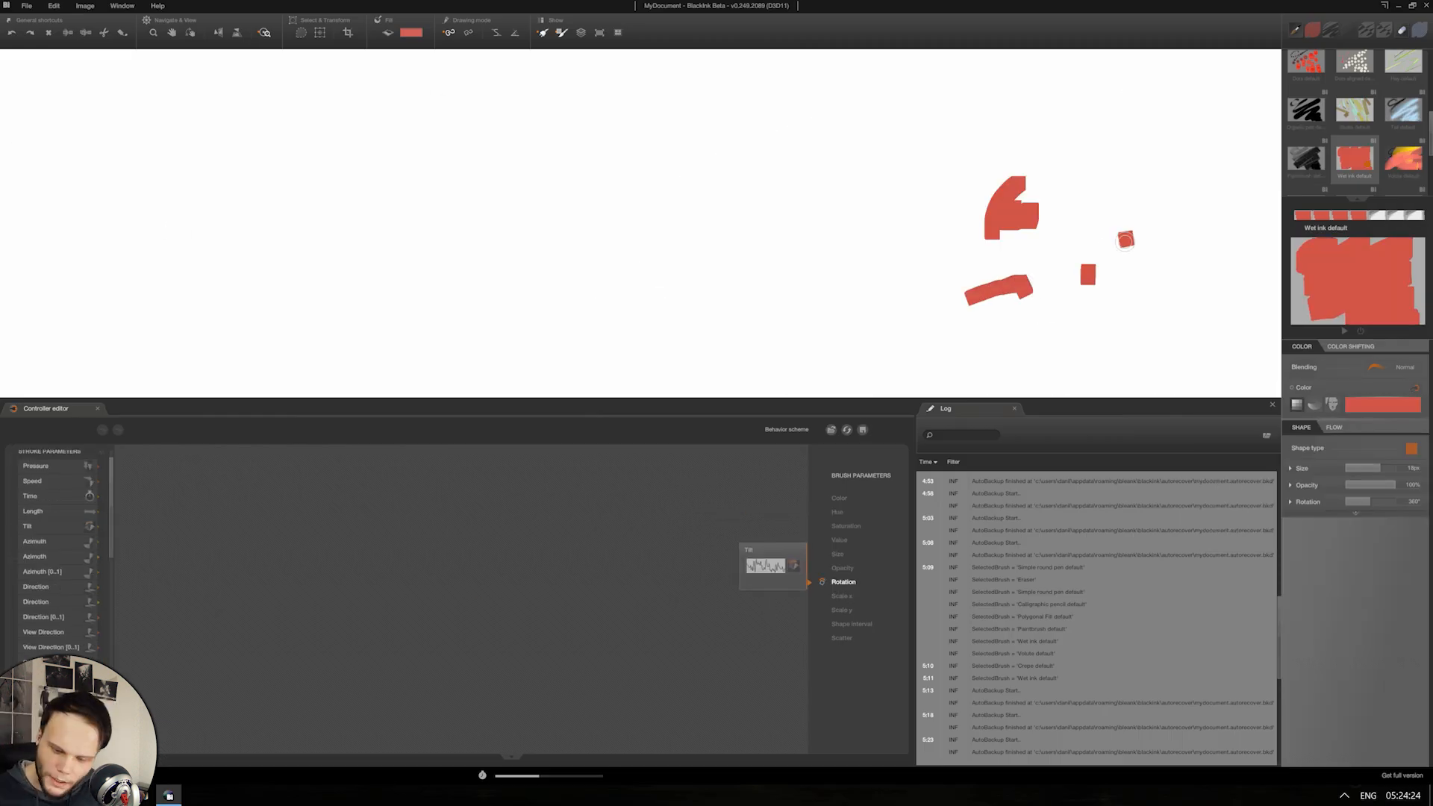
mouse_move(1176, 209)
mouse_down()
mouse_move(1179, 296)
mouse_move(1162, 337)
mouse_up()
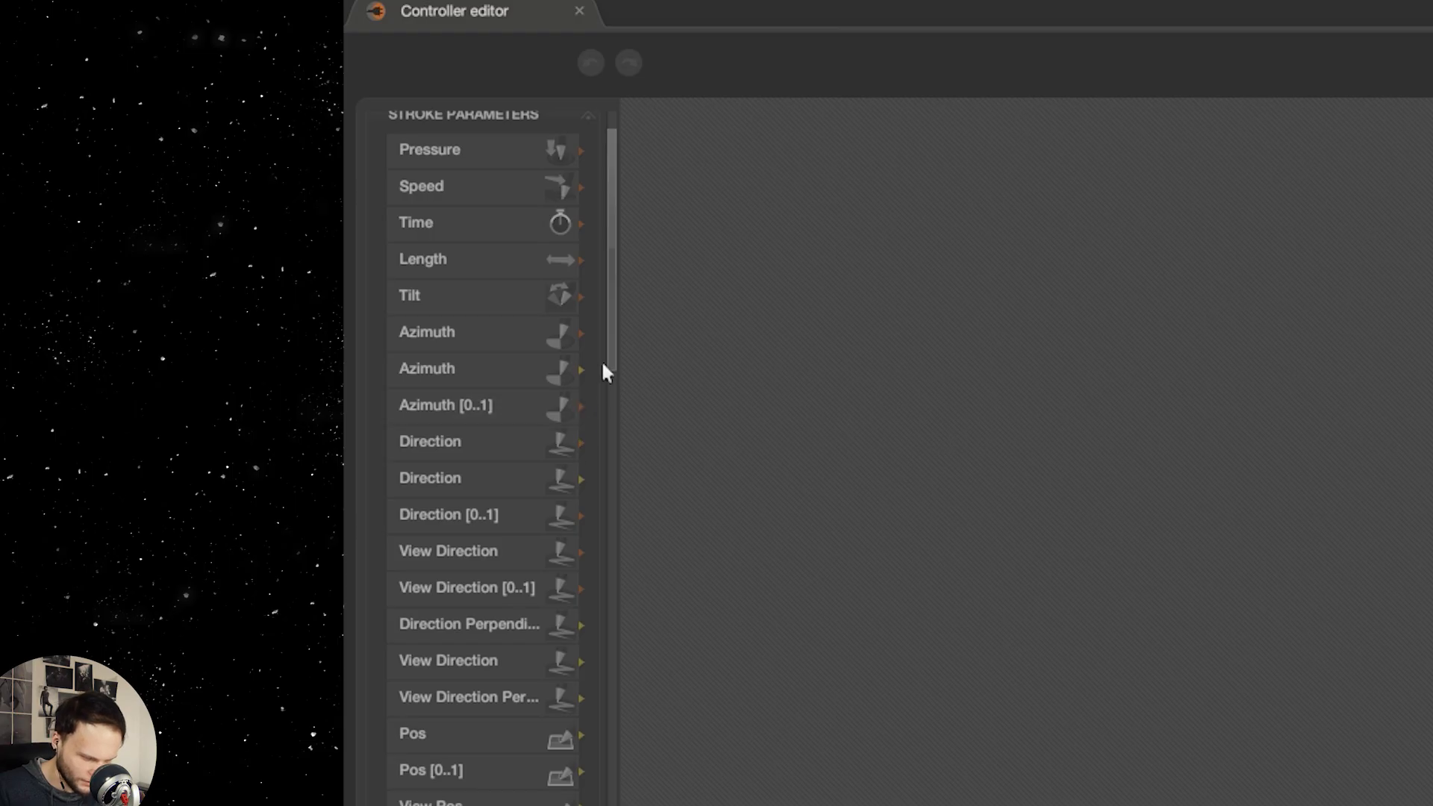
Step: Add an Azimuth node from the stroke parameters and connect it to Rotation in place of Tilt
drag(610, 351, 609, 365)
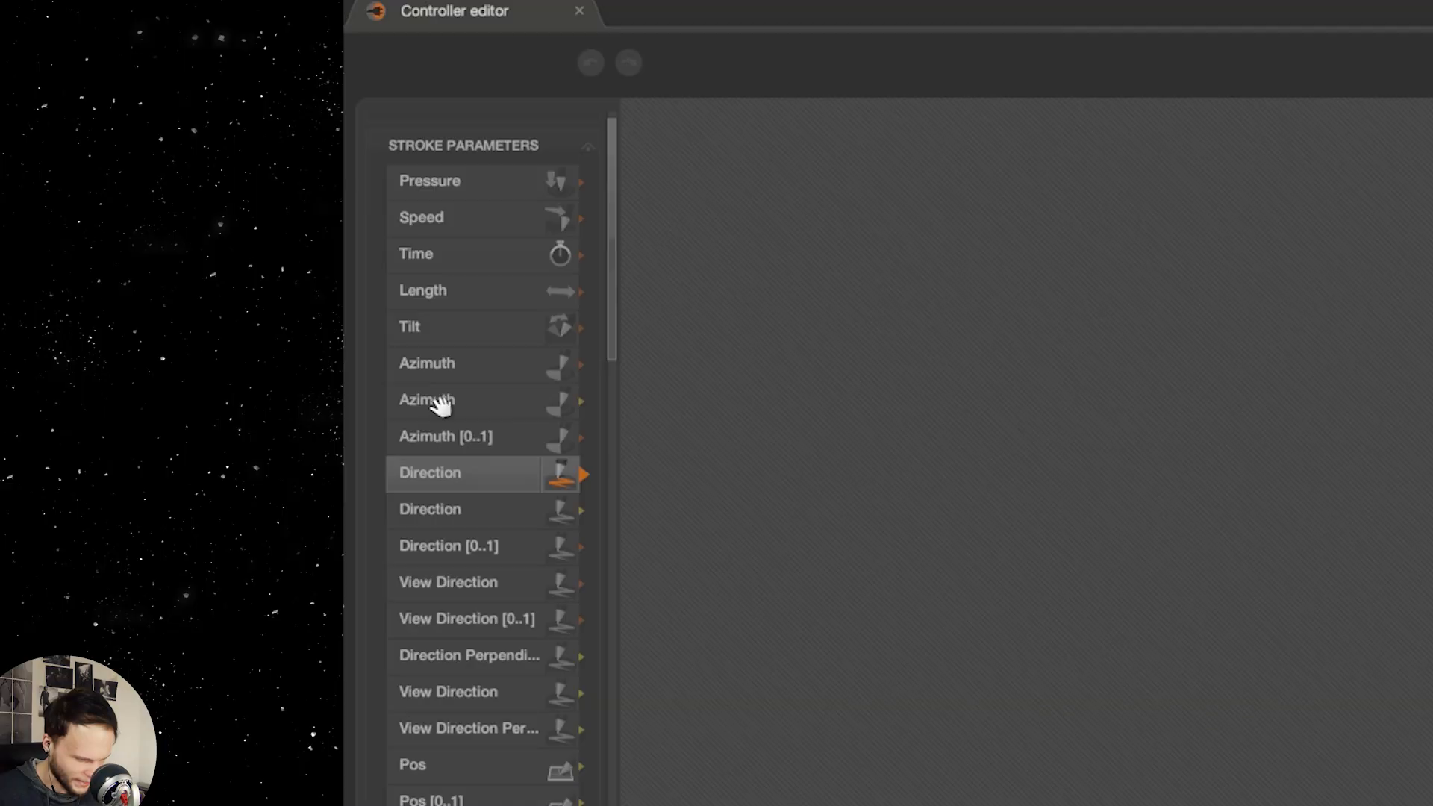
click(446, 395)
click(473, 371)
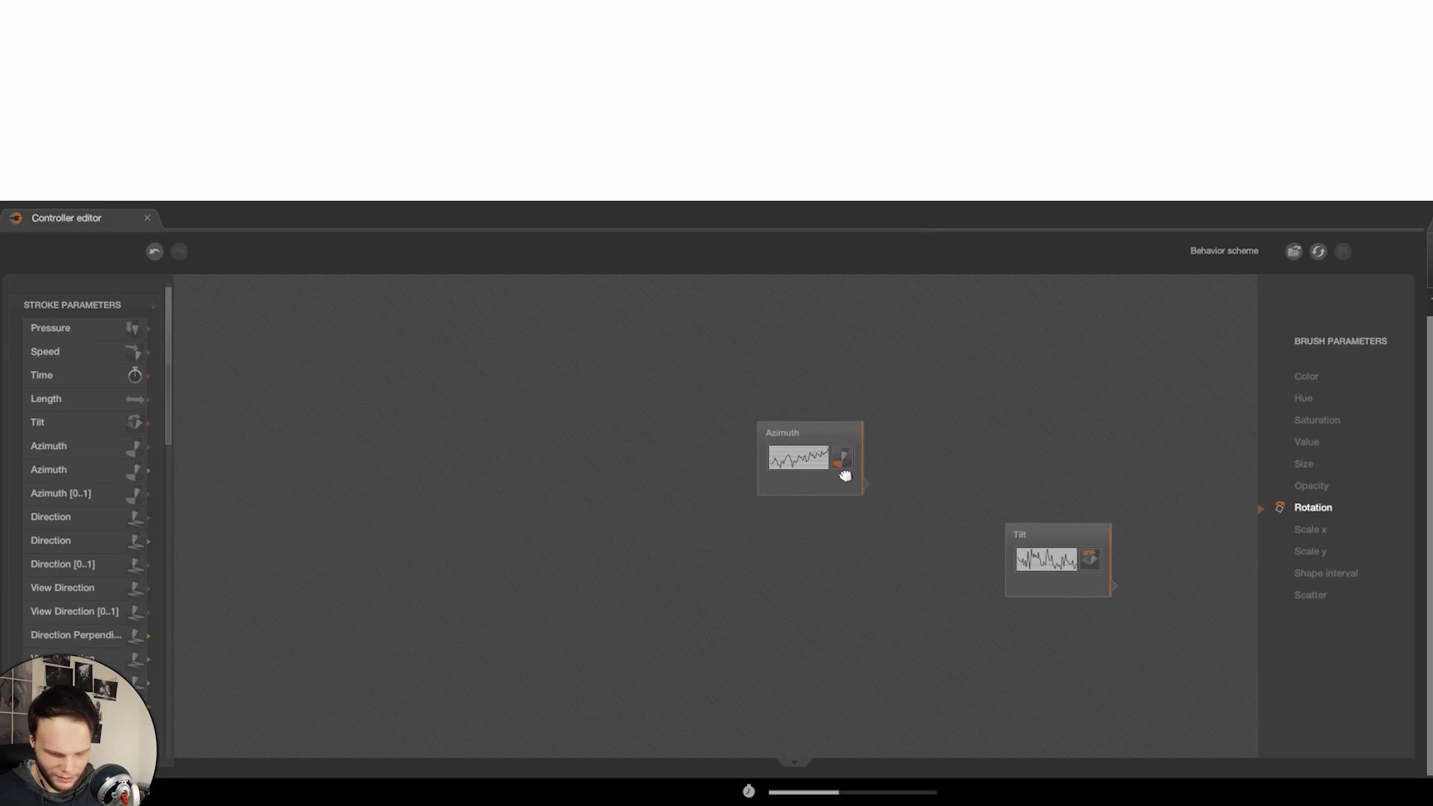
drag(844, 476, 1237, 502)
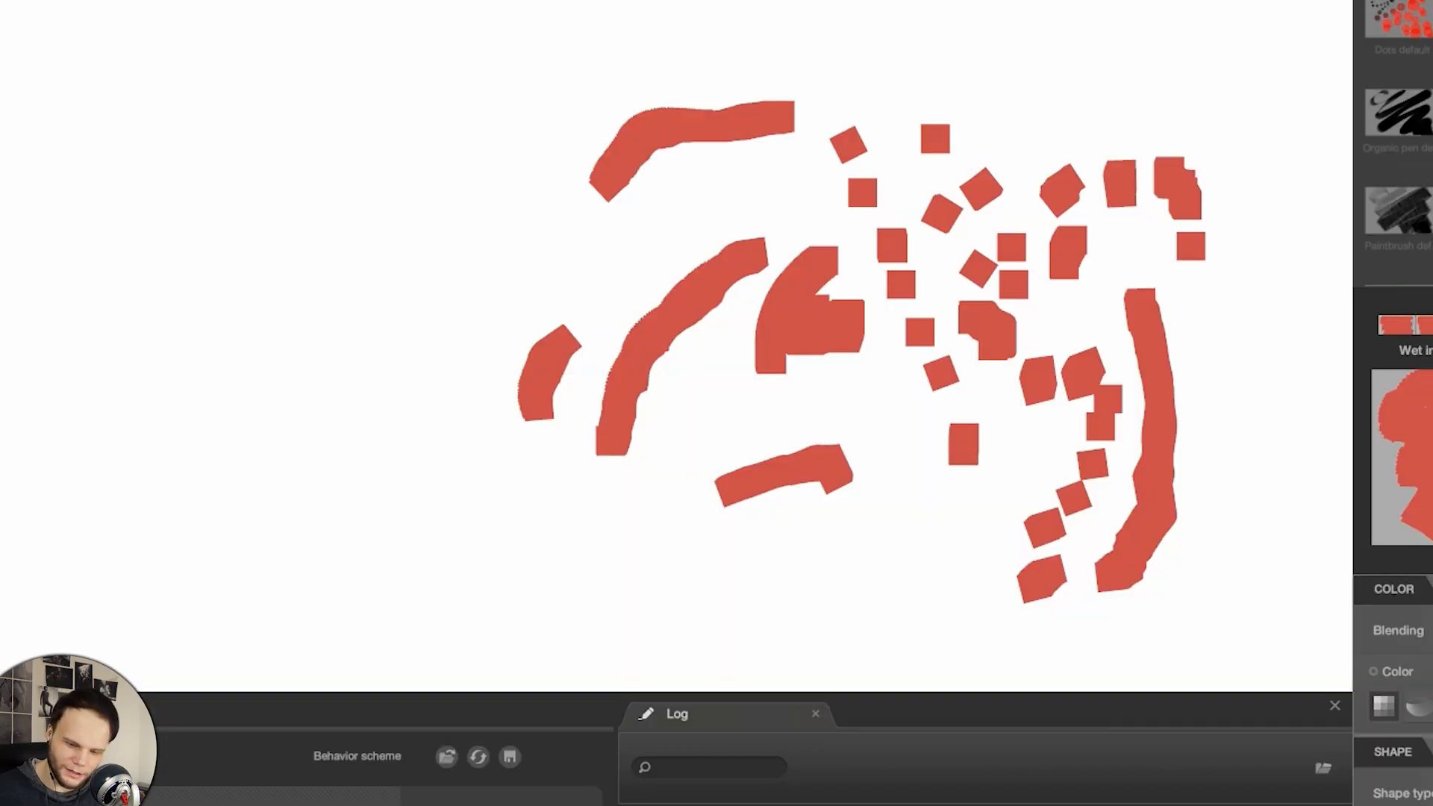
Step: Paint curved red test strokes across the canvas with Azimuth driving the brush rotation
mouse_move(445, 327)
mouse_down()
mouse_move(515, 243)
mouse_move(595, 216)
mouse_up()
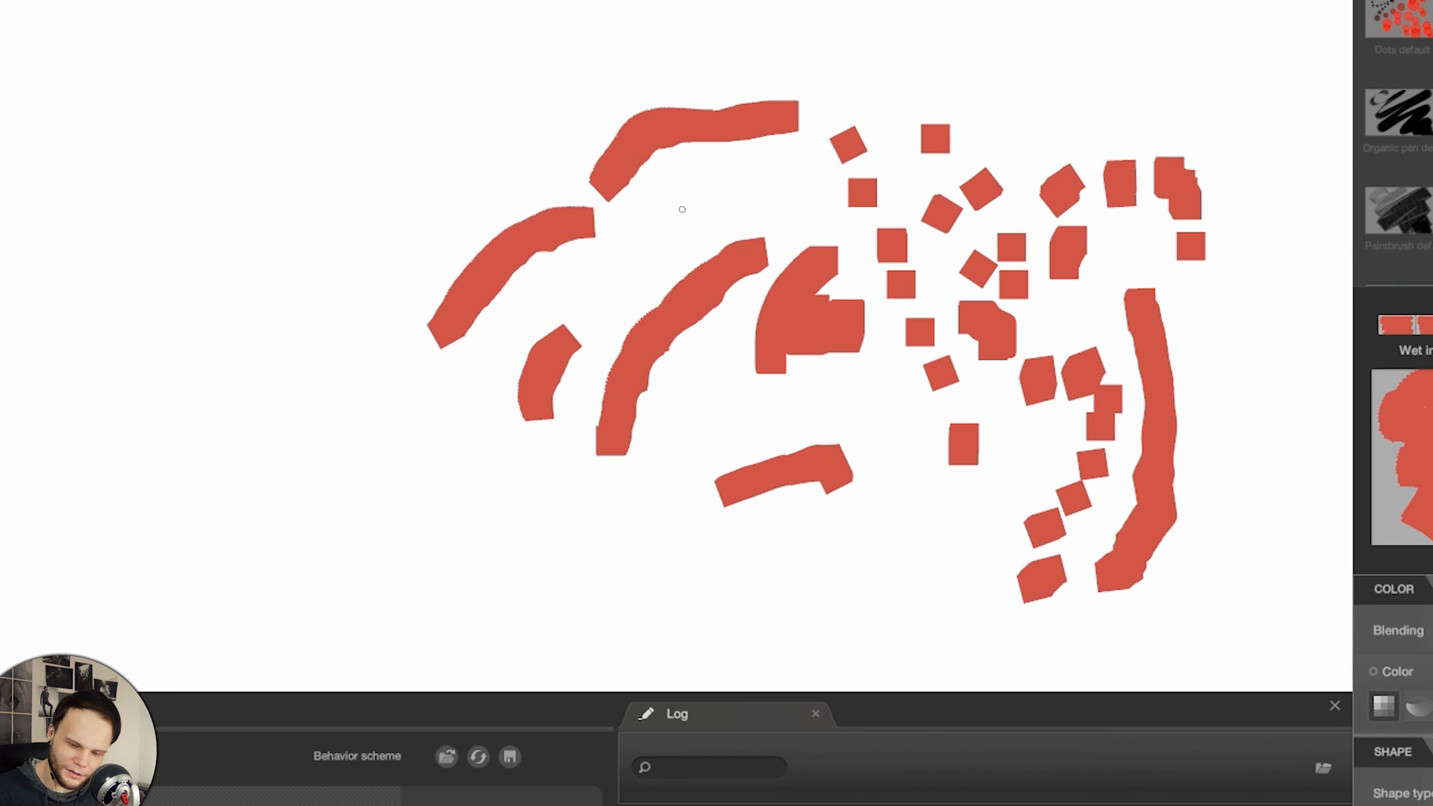
drag(696, 213, 748, 211)
mouse_move(557, 437)
mouse_down()
mouse_move(656, 599)
mouse_move(1095, 328)
mouse_up()
drag(352, 321, 321, 584)
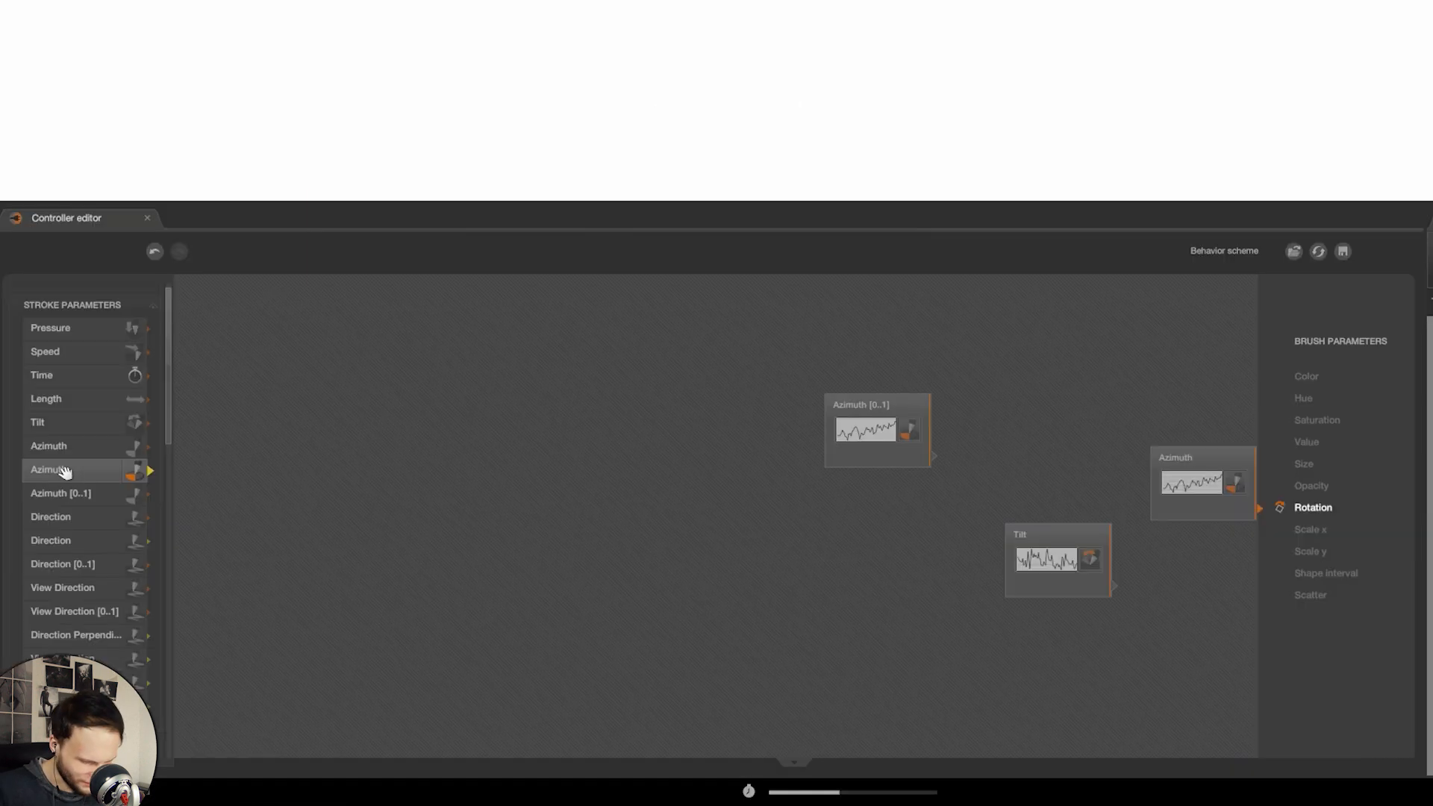
Step: Detach Azimuth from Rotation, connect Azimuth [0..1] instead, and paint test strokes
mouse_move(60, 470)
mouse_down()
mouse_move(112, 493)
mouse_move(996, 458)
mouse_up()
drag(1196, 482, 1164, 633)
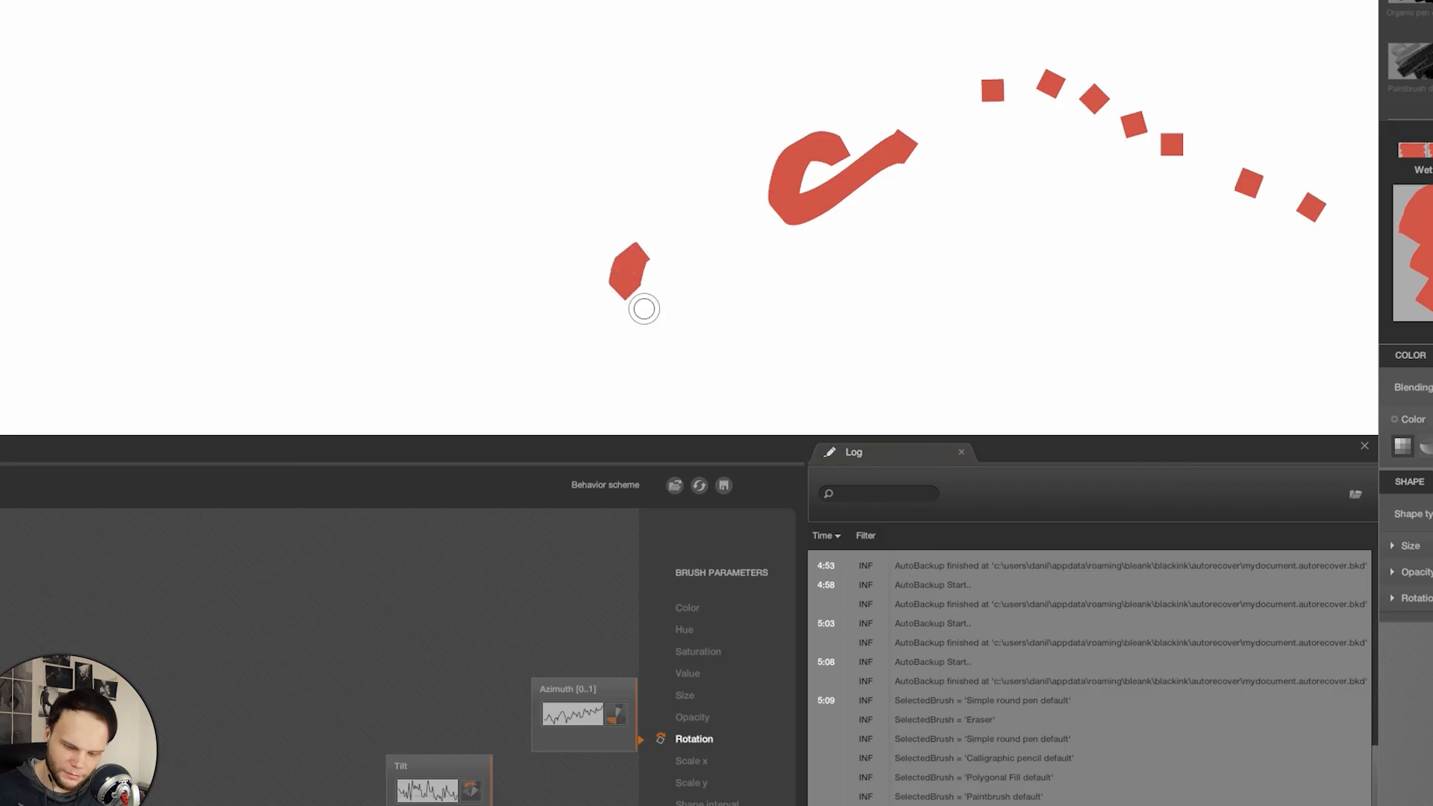
drag(819, 257, 859, 237)
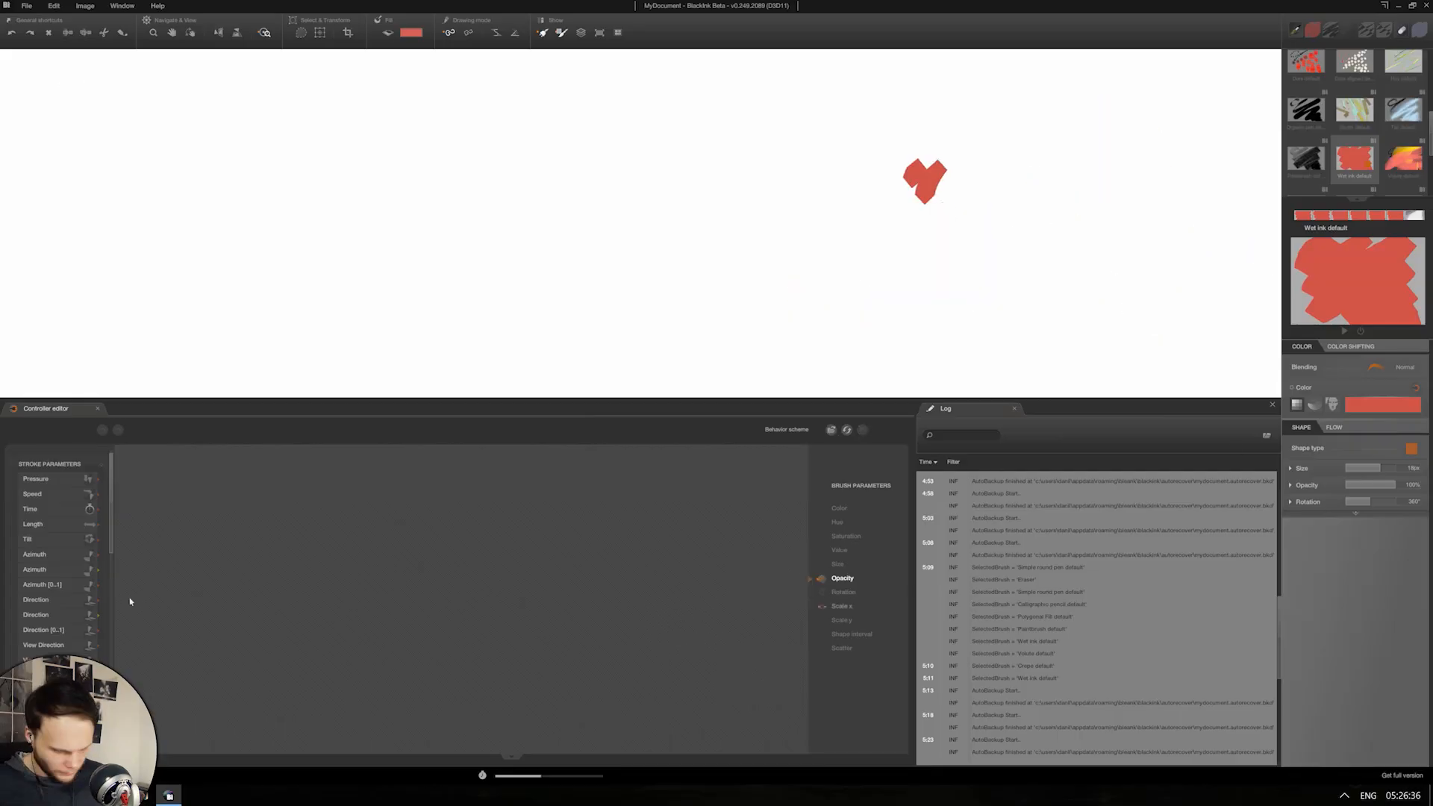
Step: Connect a Pressure node to the Opacity parameter and paint several red test strokes
drag(36, 478, 775, 554)
drag(1048, 168, 1054, 255)
drag(111, 503, 110, 614)
mouse_move(40, 505)
mouse_down()
mouse_move(486, 554)
mouse_move(696, 545)
mouse_up()
mouse_move(1179, 298)
mouse_down()
mouse_move(794, 373)
mouse_move(702, 372)
mouse_up()
drag(1134, 247, 1209, 193)
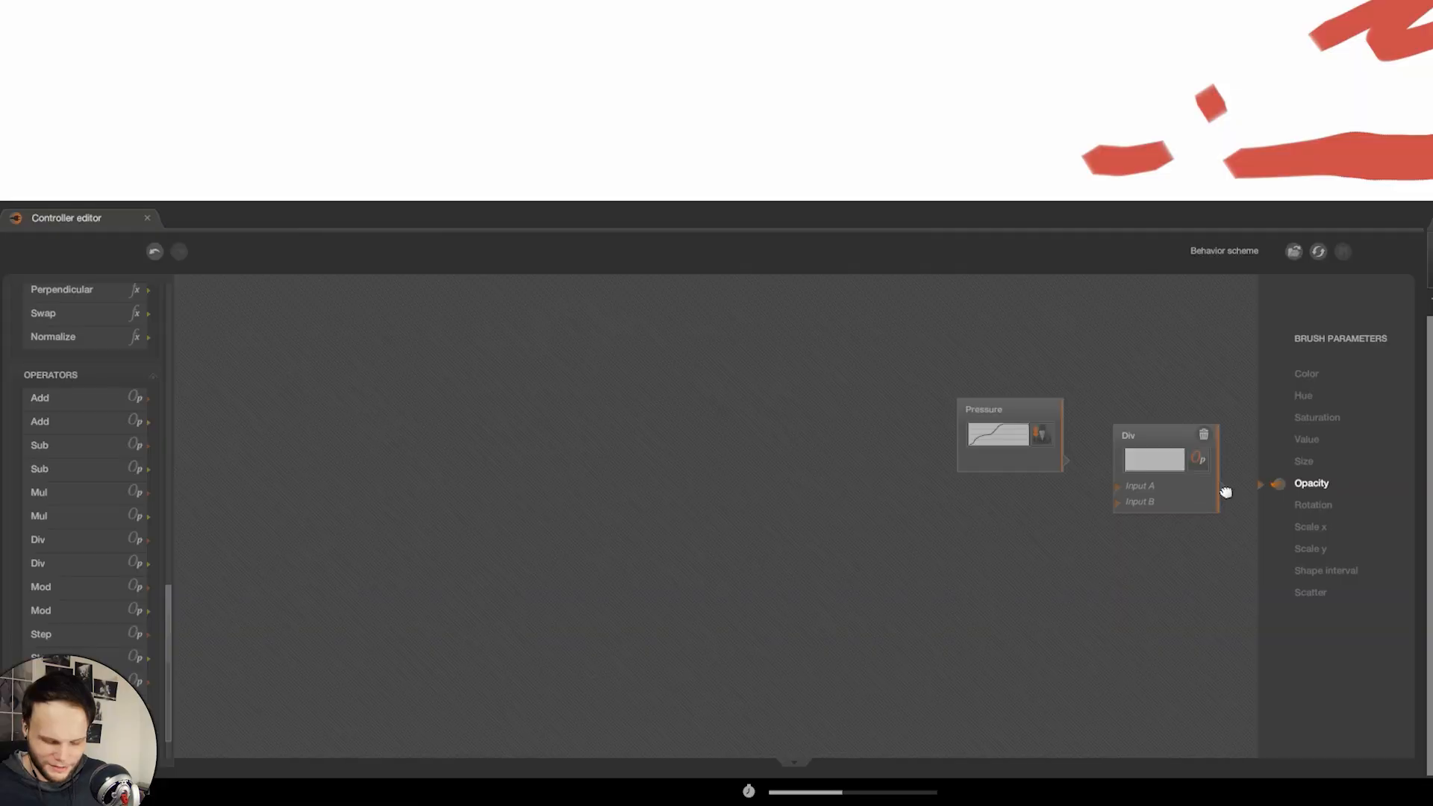
Step: Chain Pressure through a Div node into the Opacity parameter and paint a long test stroke
drag(1193, 490, 1231, 493)
drag(1041, 457, 1112, 504)
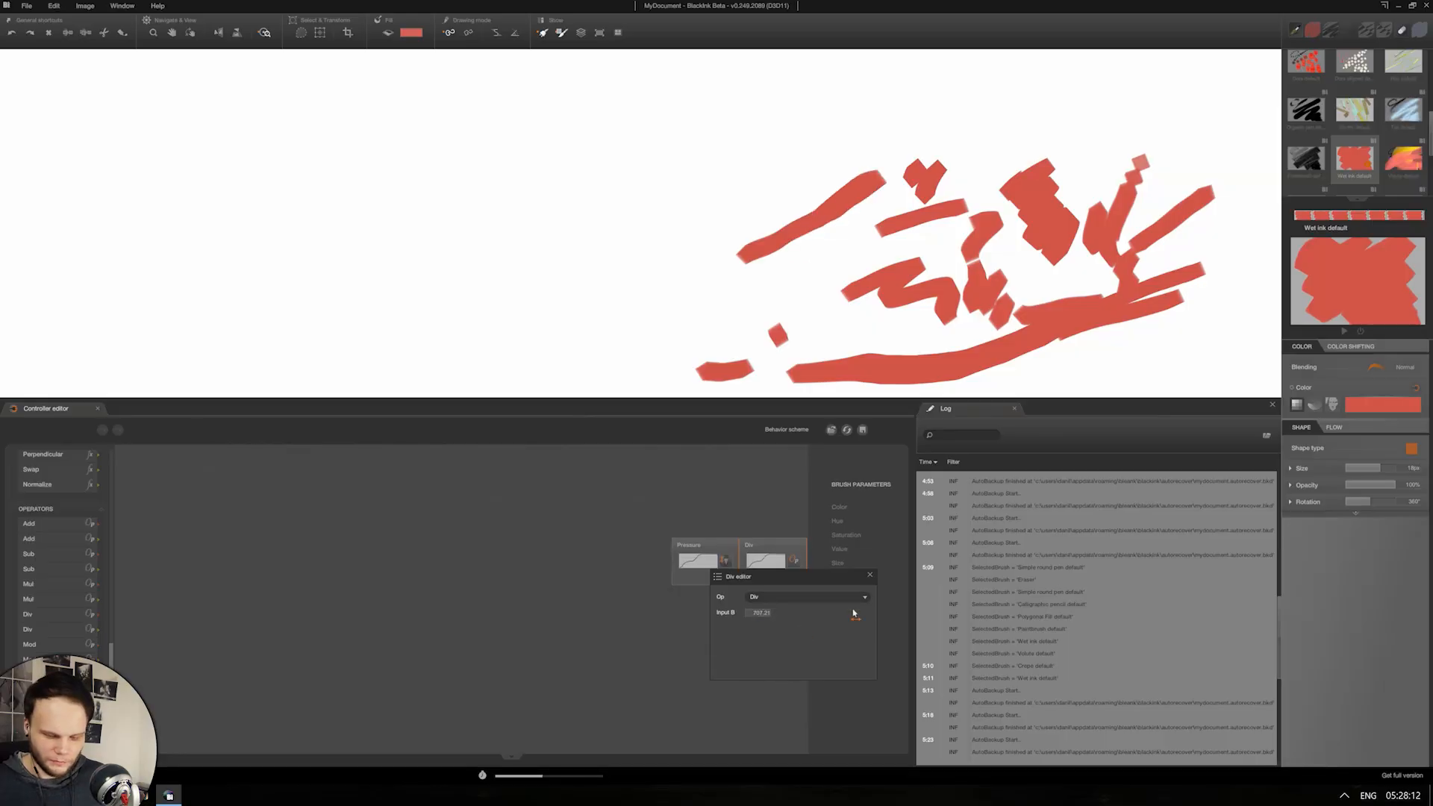
drag(679, 186, 1067, 87)
click(869, 575)
Step: Try another Div node in the Opacity graph, delete it, and paint long test strokes with Pressure driving Opacity
drag(29, 630, 716, 623)
drag(111, 657, 110, 492)
drag(30, 518, 682, 515)
drag(756, 545, 689, 545)
drag(716, 623, 761, 549)
key(Delete)
drag(764, 250, 1183, 159)
drag(950, 307, 1168, 230)
Step: Swap Pressure for a Tilt node on the Opacity parameter and paint red test strokes
drag(754, 538, 709, 511)
drag(28, 538, 768, 556)
drag(774, 163, 955, 131)
drag(653, 188, 738, 162)
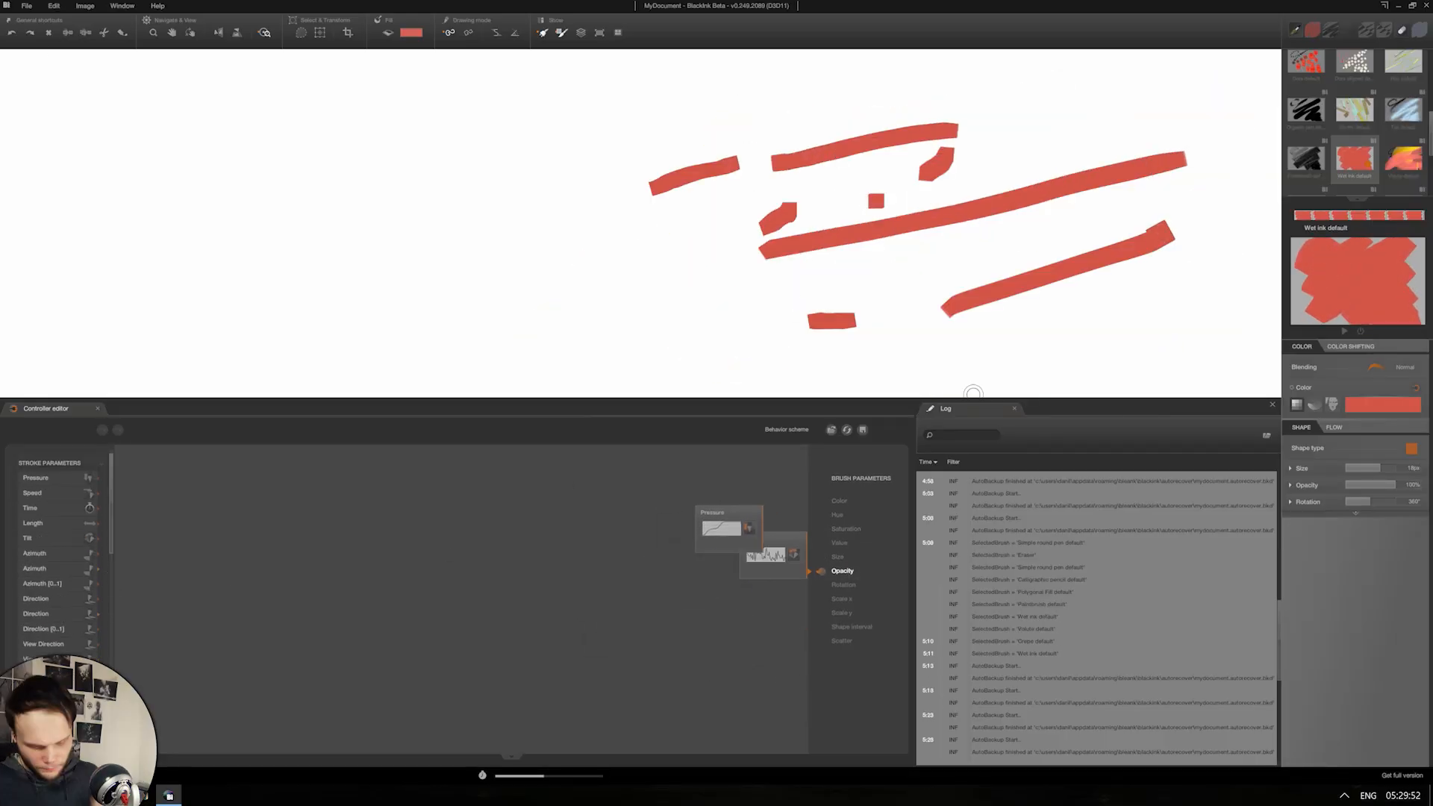
drag(709, 510, 666, 555)
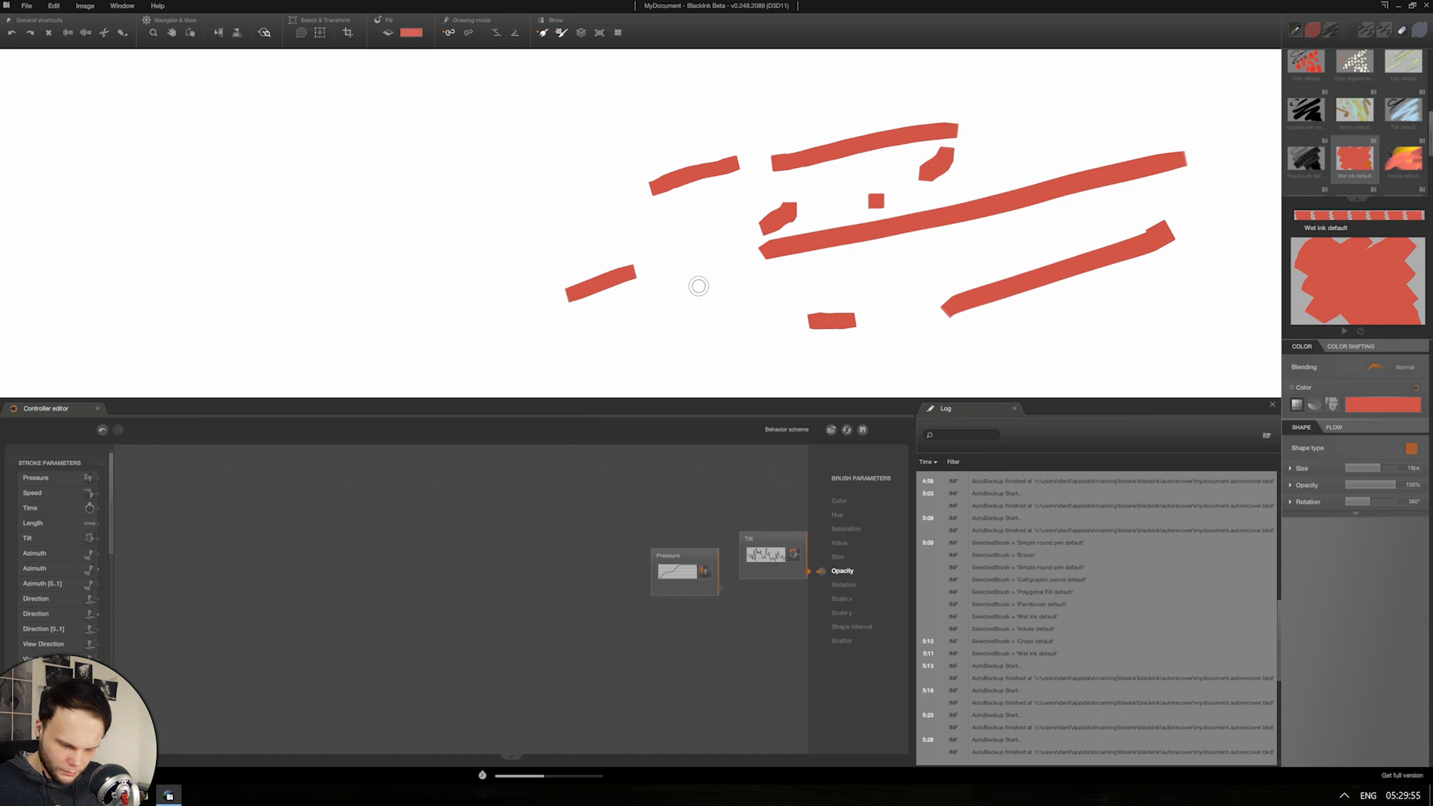
drag(707, 293, 871, 277)
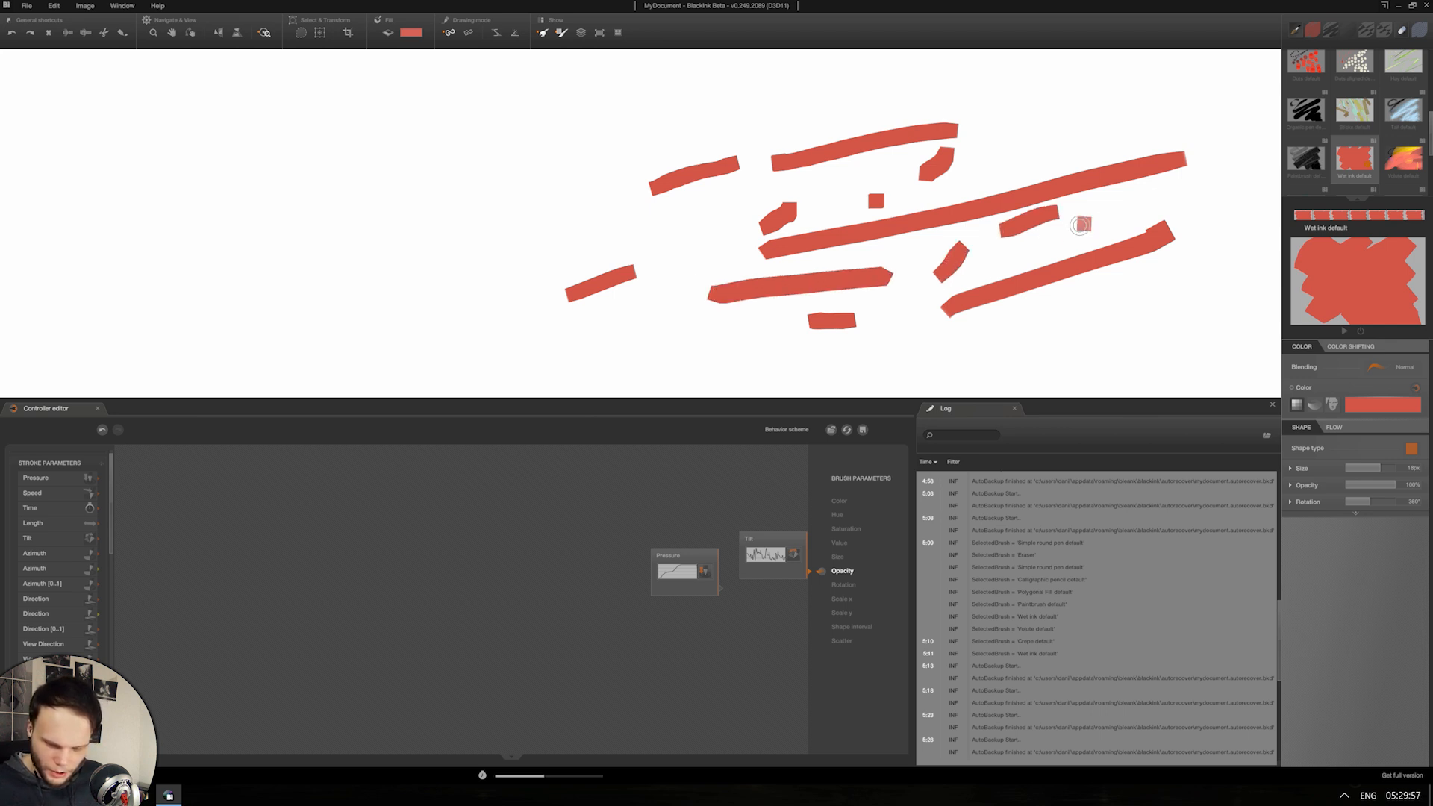
Step: Reconnect Pressure to Opacity in place of Tilt and paint a series of long and short red strokes
drag(759, 539, 673, 615)
drag(675, 556, 764, 539)
drag(535, 219, 654, 237)
drag(693, 277, 656, 368)
drag(728, 211, 476, 353)
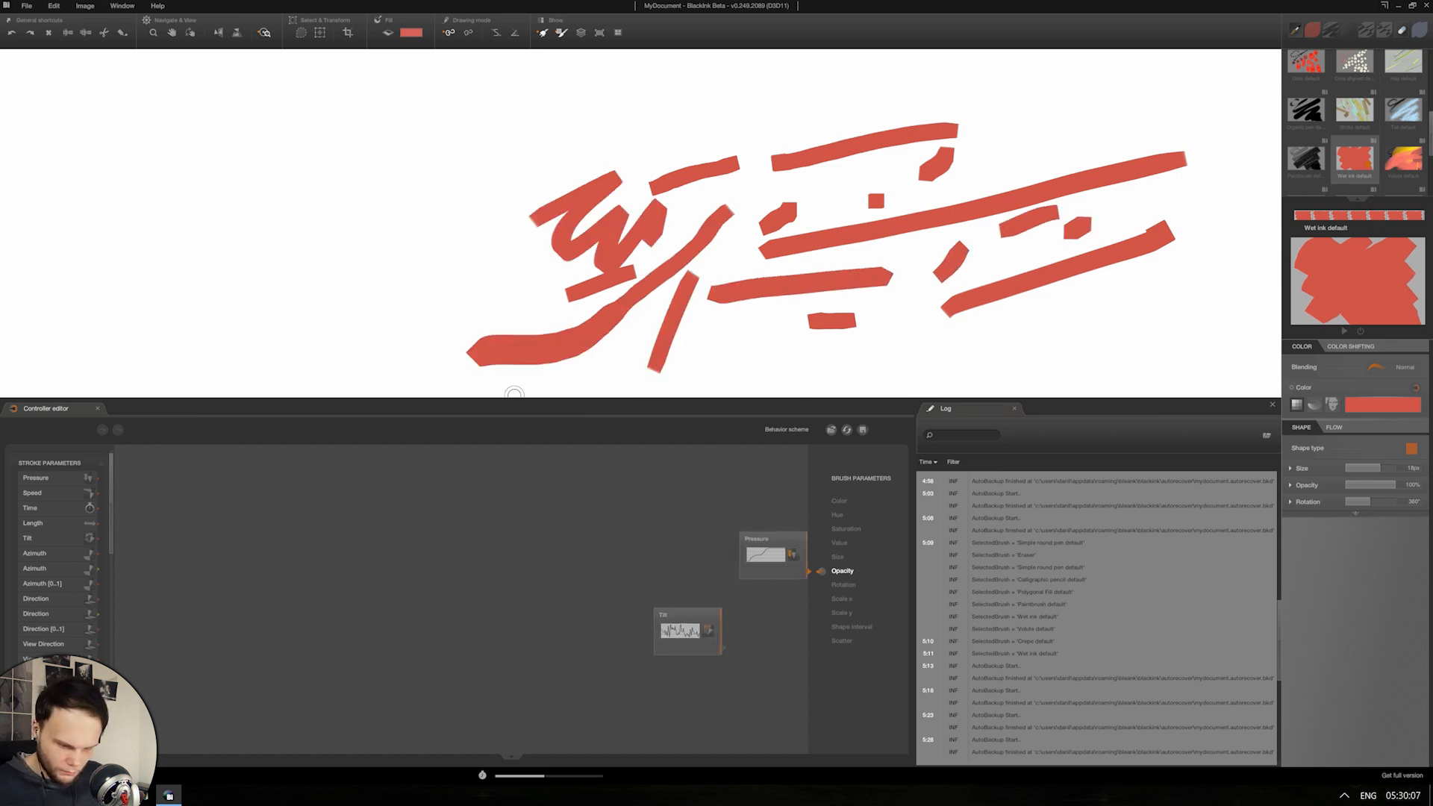
drag(532, 276, 482, 302)
drag(553, 282, 527, 318)
drag(451, 336, 426, 349)
Step: Set the stroke smoothness to 0% and paint wavy red test strokes
drag(440, 236, 382, 297)
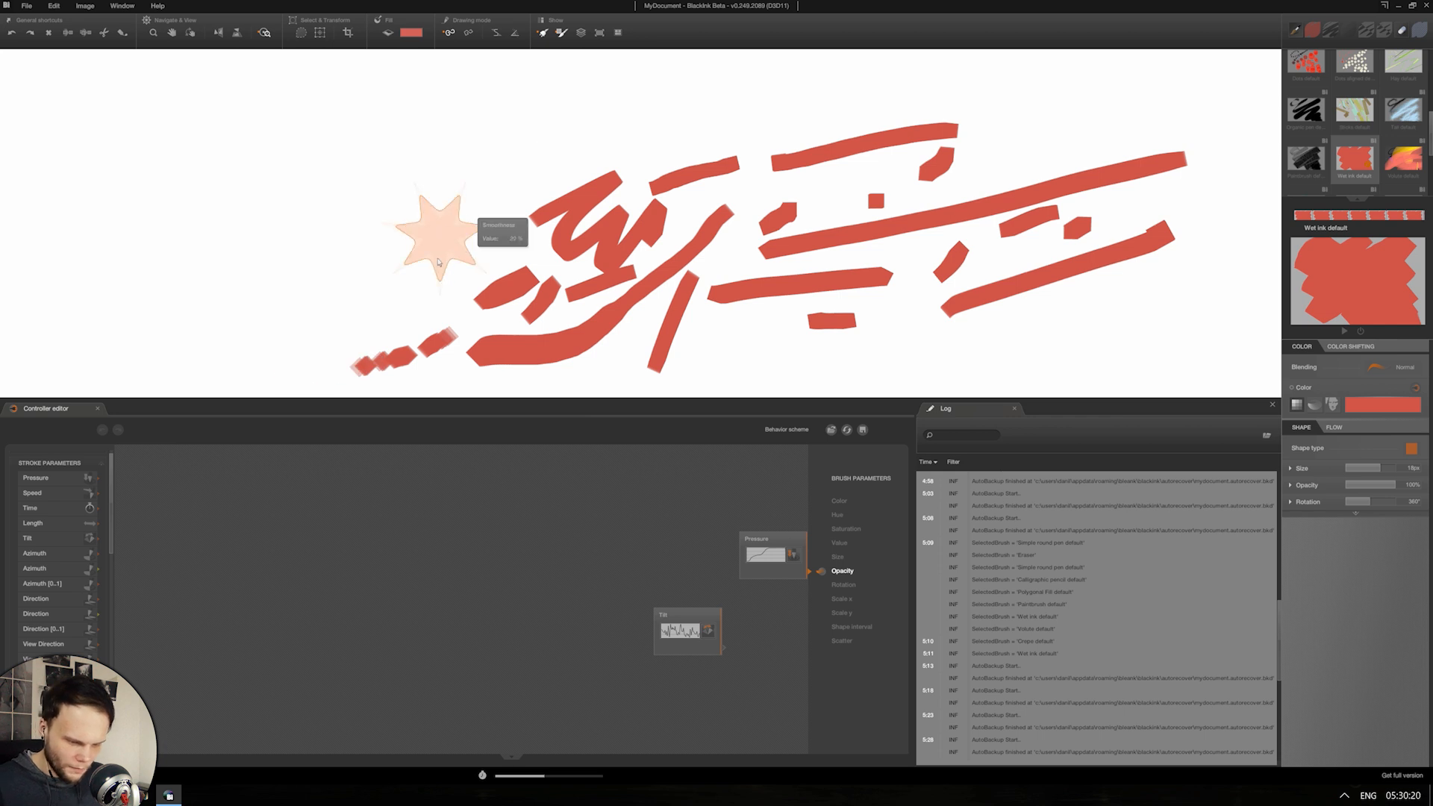
mouse_move(406, 478)
mouse_down()
mouse_move(617, 365)
mouse_move(245, 533)
mouse_up()
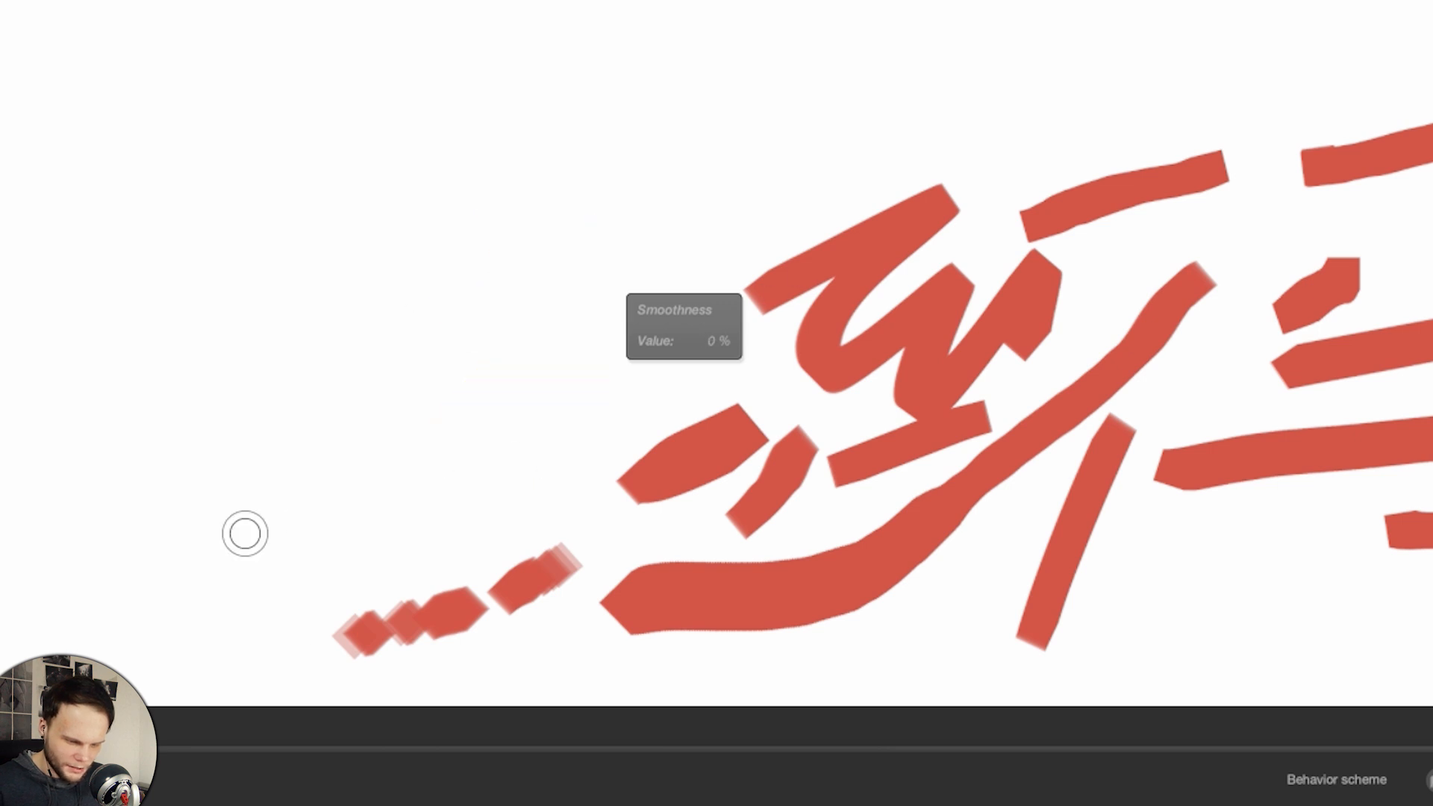
drag(514, 274, 811, 118)
mouse_move(387, 358)
mouse_down()
mouse_move(592, 582)
mouse_move(648, 491)
mouse_up()
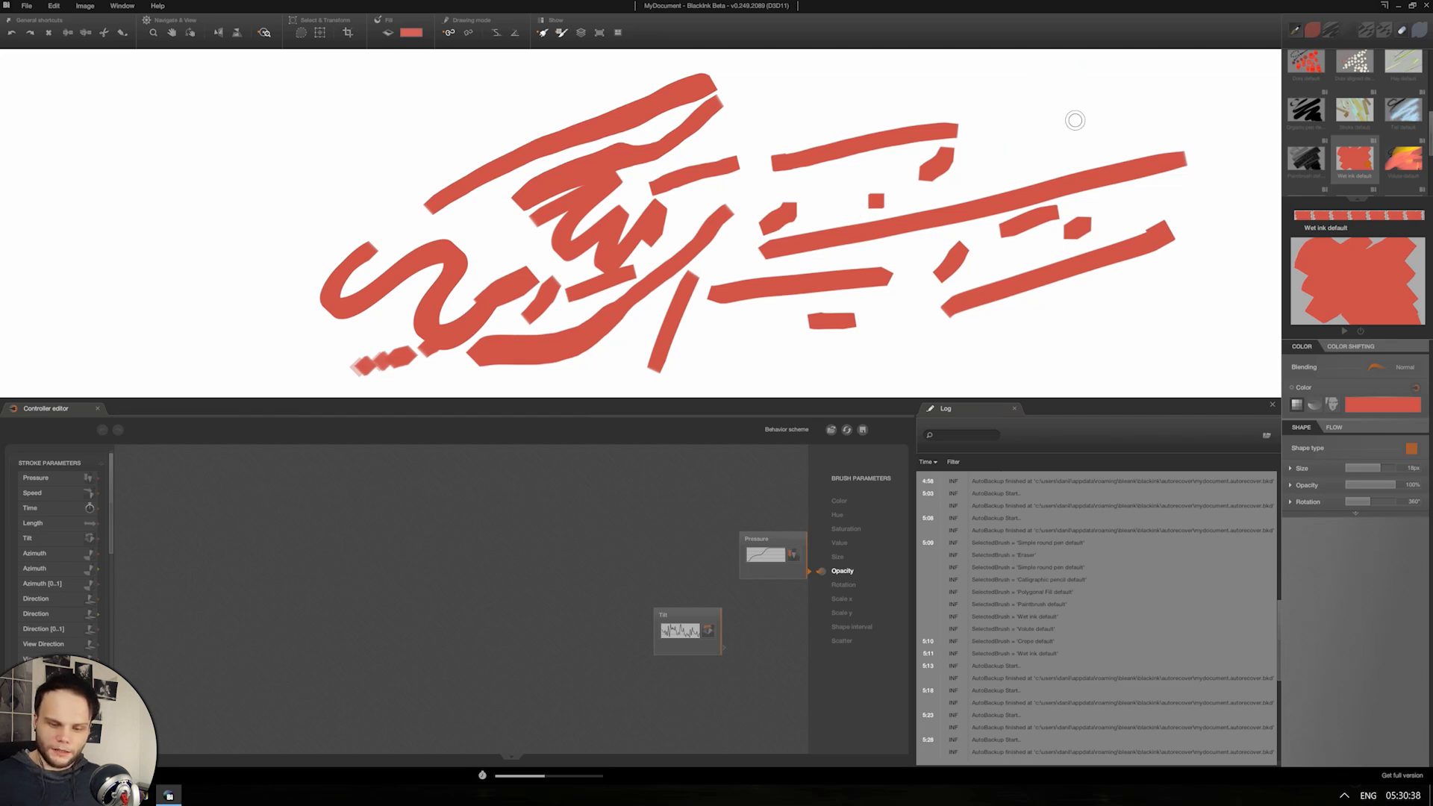
Step: Paint large S-shaped red strokes, raising the stroke smoothness between them
mouse_move(1029, 91)
mouse_down()
mouse_move(1105, 161)
mouse_move(1168, 153)
mouse_up()
mouse_move(347, 99)
mouse_down()
mouse_move(254, 198)
mouse_move(351, 188)
mouse_move(97, 377)
mouse_up()
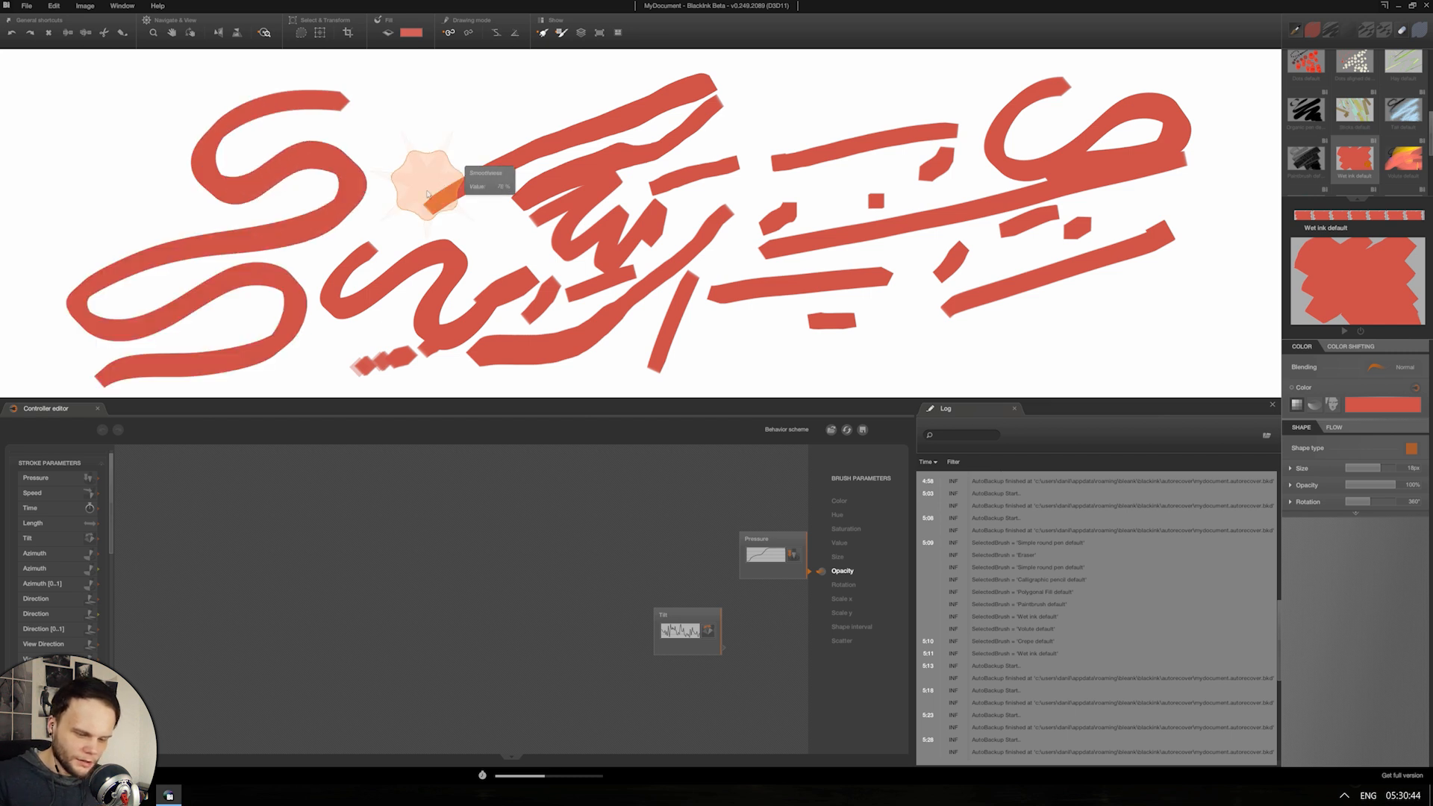
mouse_move(398, 143)
mouse_down()
mouse_move(510, 97)
mouse_move(428, 177)
mouse_move(460, 245)
mouse_move(492, 265)
mouse_move(720, 127)
mouse_move(818, 300)
mouse_up()
Step: Change the brush color to dark red and paint winding test strokes with increased smoothness
click(1376, 411)
click(1204, 442)
mouse_move(657, 185)
mouse_down()
mouse_move(541, 224)
mouse_move(708, 197)
mouse_move(886, 264)
mouse_up()
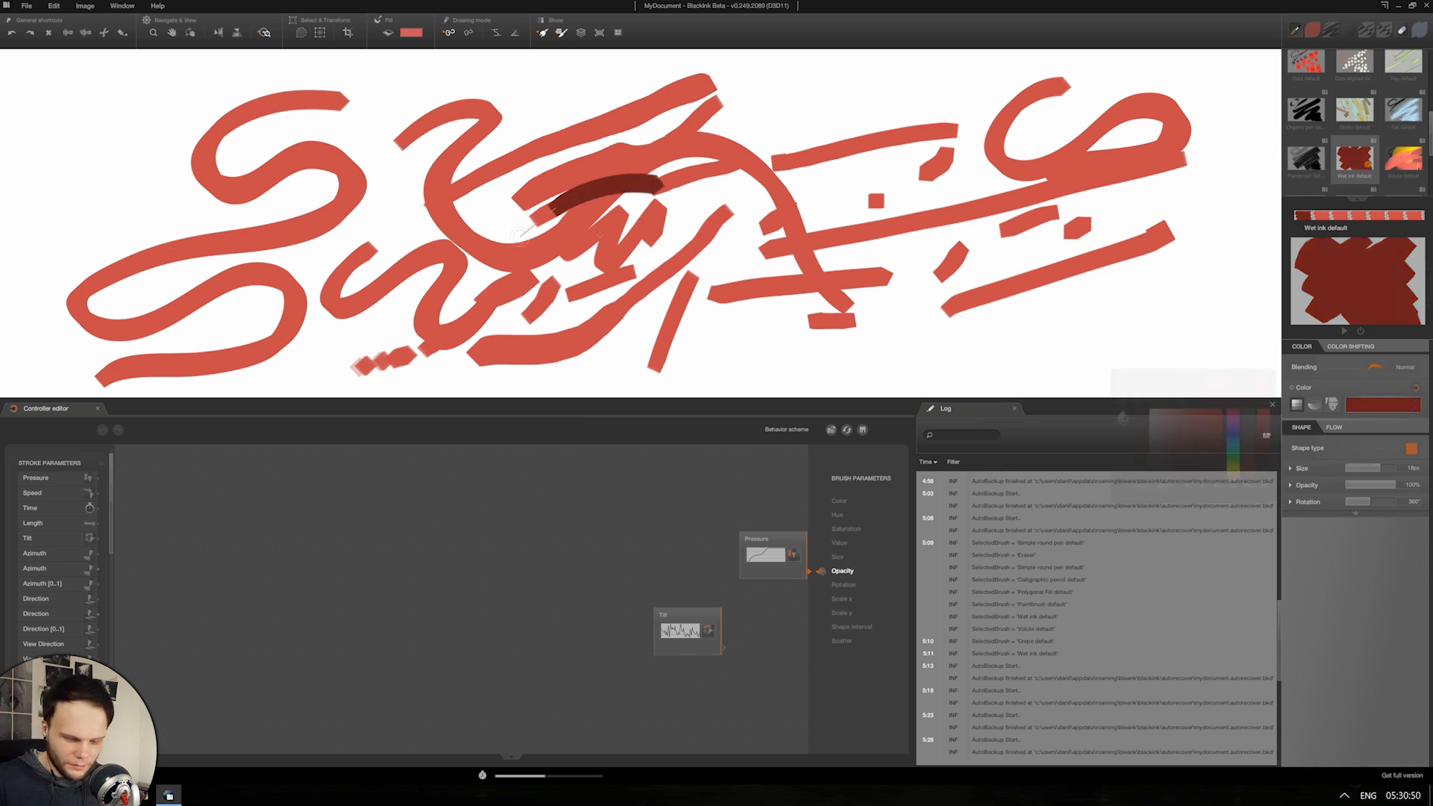
mouse_move(750, 323)
mouse_down()
mouse_move(809, 266)
mouse_move(845, 111)
mouse_move(932, 200)
mouse_move(914, 289)
mouse_up()
drag(772, 367, 696, 391)
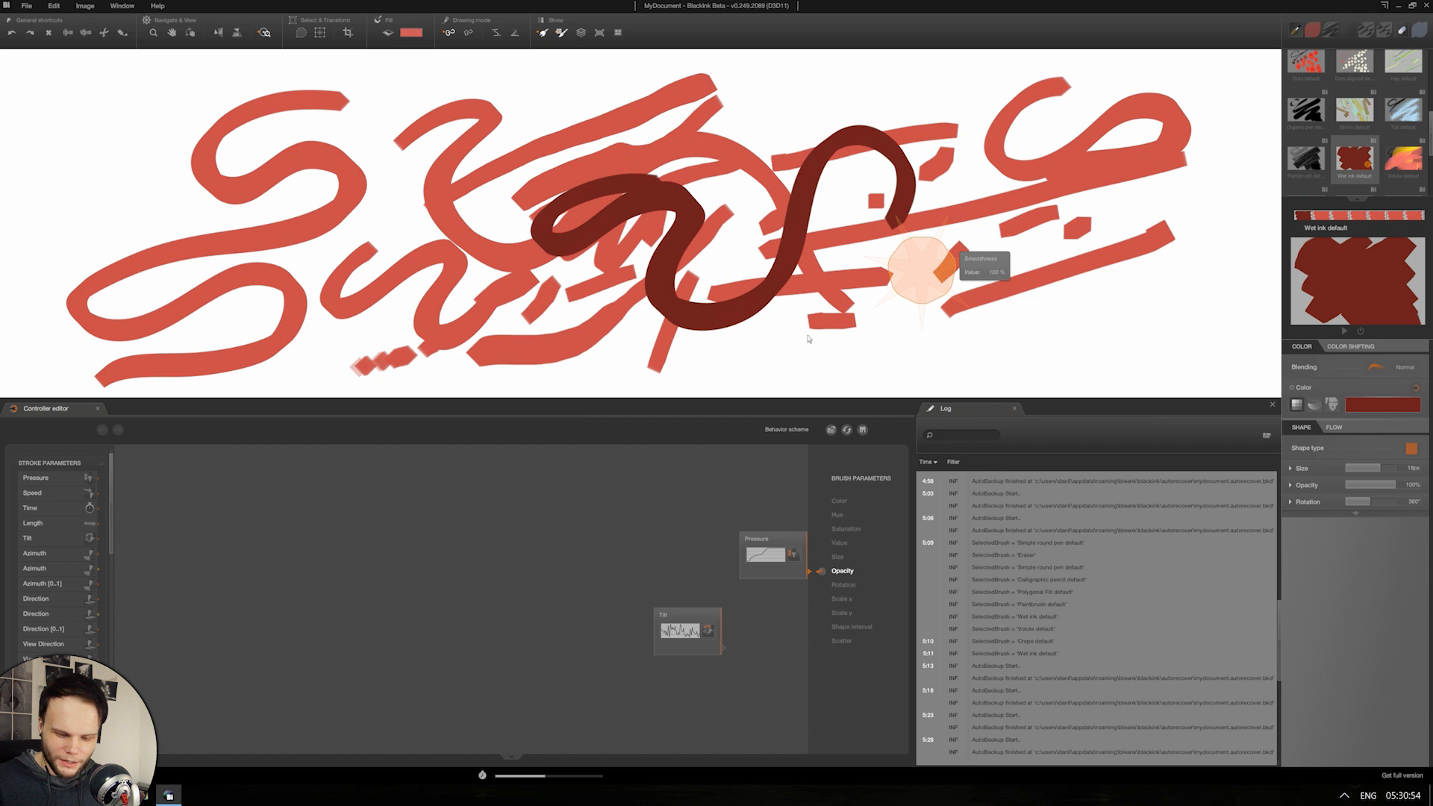
drag(818, 380, 517, 464)
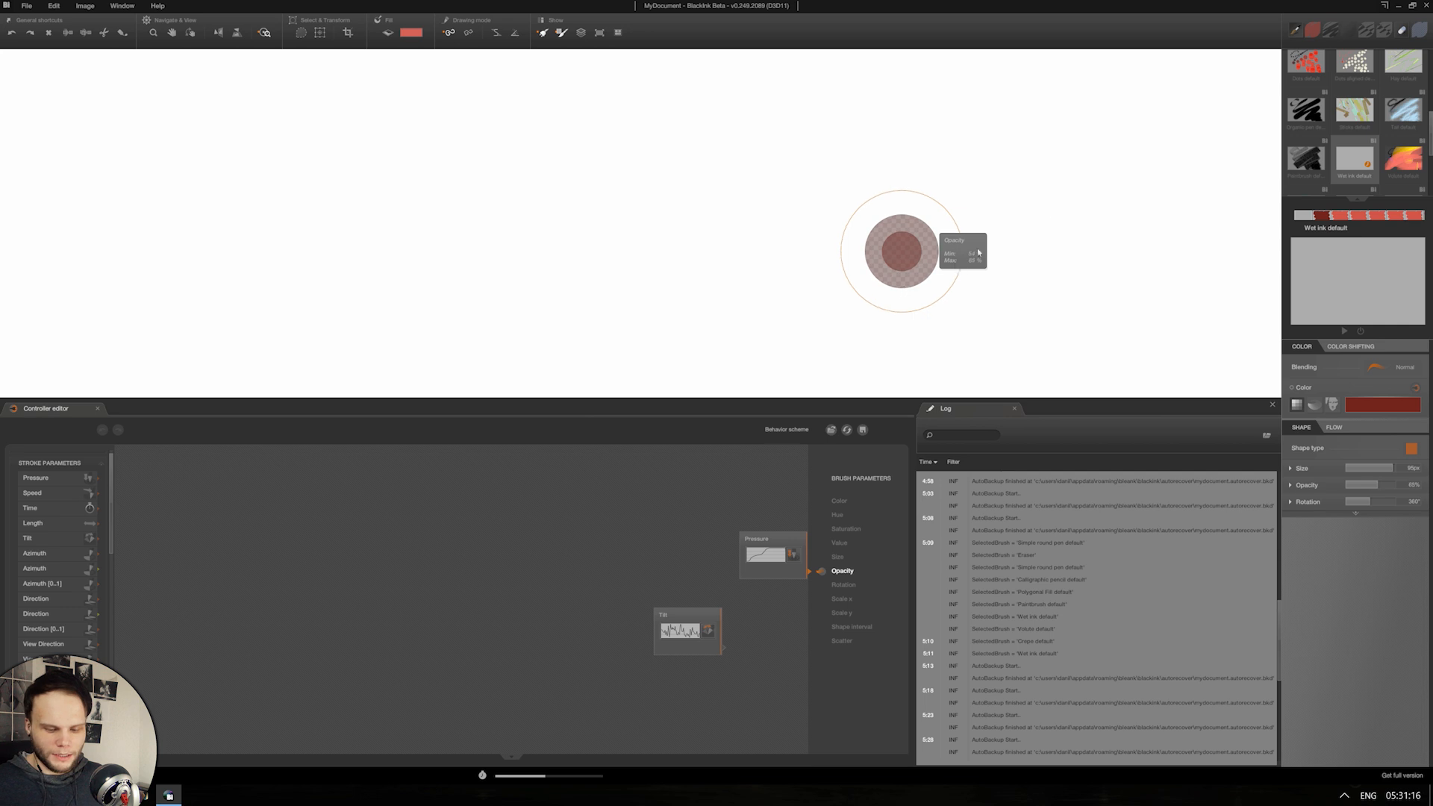
Step: Raise the brush opacity to 100% and paint a large dark red test stroke on the empty canvas
drag(978, 249, 1131, 154)
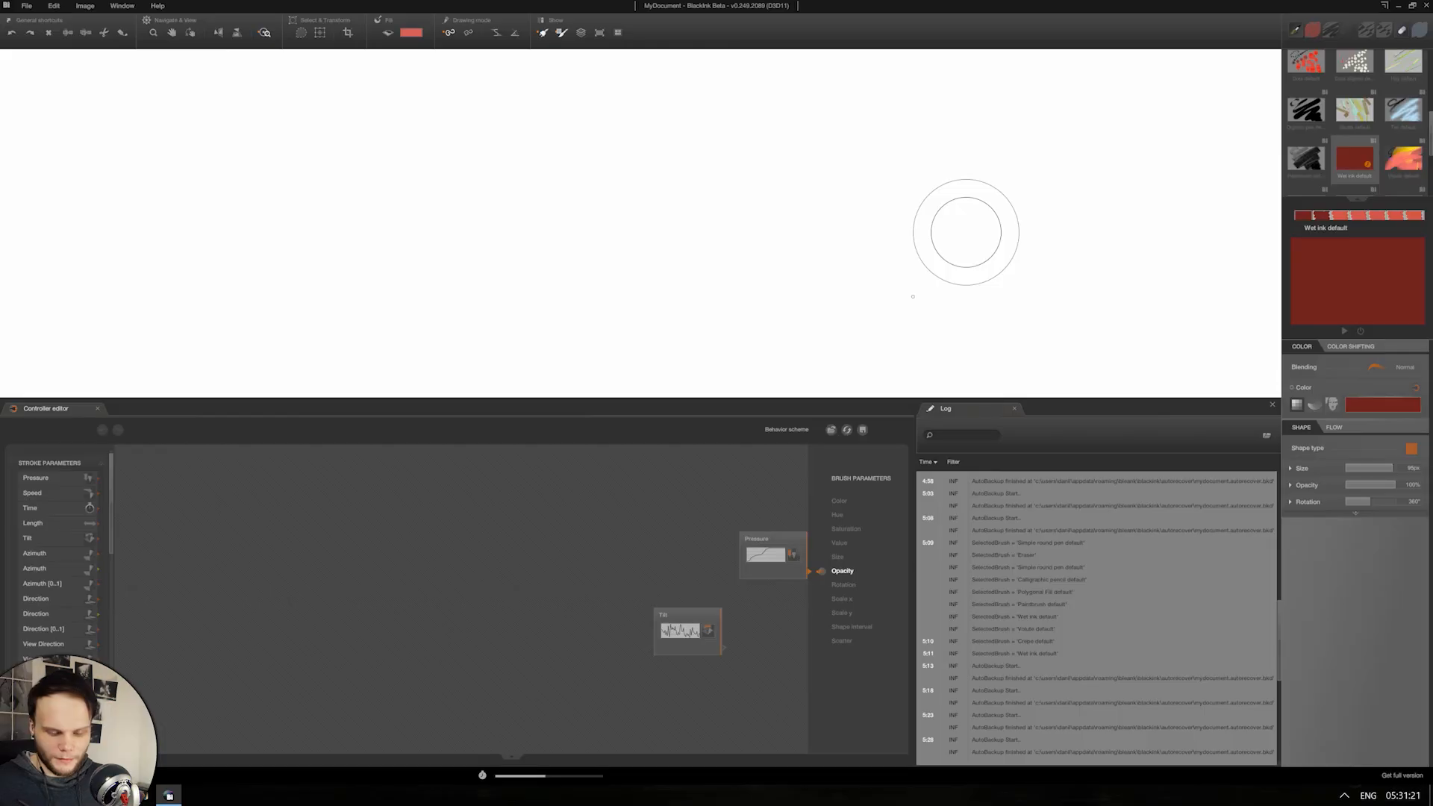
mouse_move(966, 233)
mouse_down()
mouse_move(925, 215)
mouse_move(992, 298)
mouse_move(1065, 311)
mouse_up()
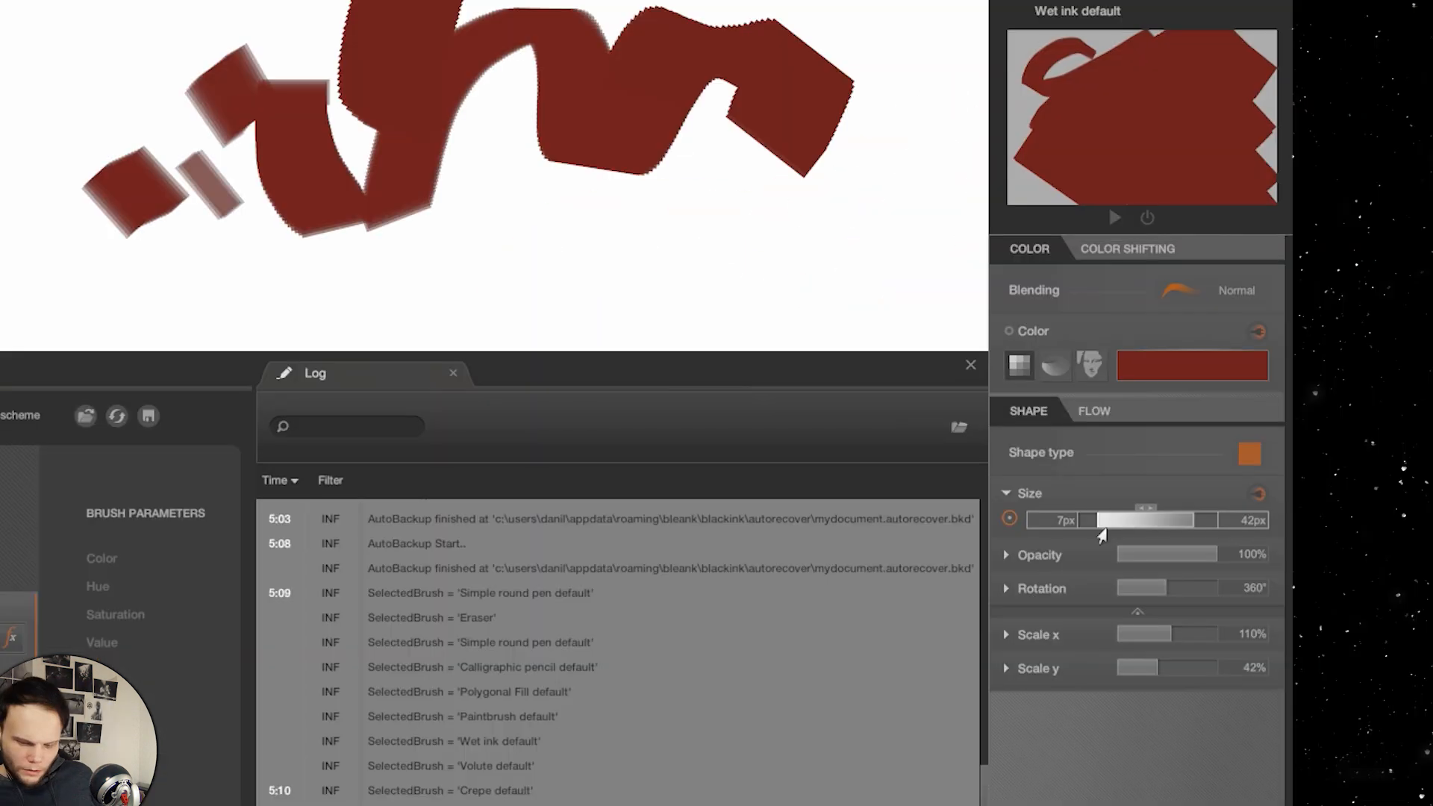
Step: Set the brush size range to 10–39 px and paint dark red test strokes of varying width
drag(1339, 489, 1330, 488)
mouse_move(1082, 534)
mouse_down()
mouse_move(1151, 530)
mouse_move(1103, 532)
mouse_up()
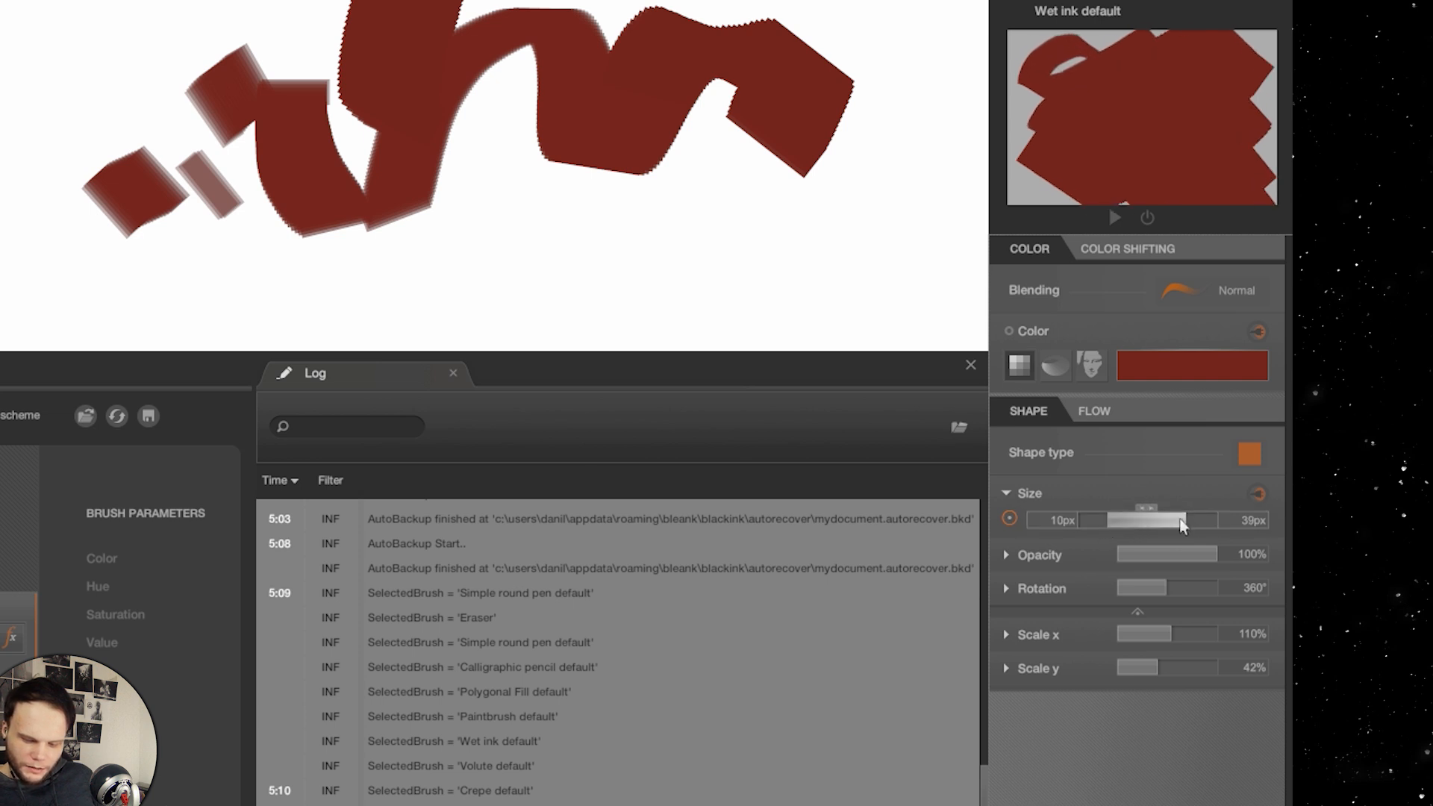
drag(730, 133, 792, 187)
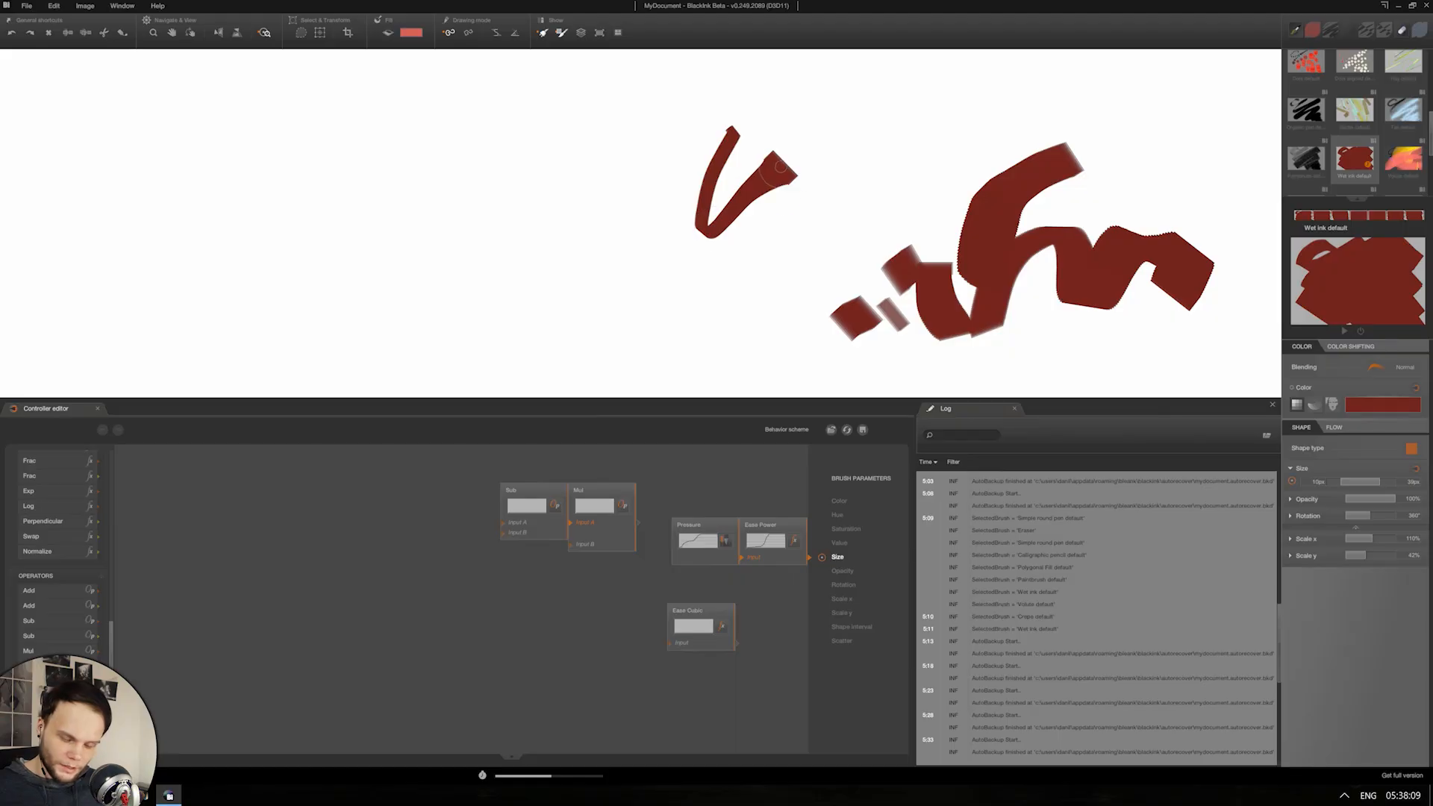
mouse_move(896, 141)
mouse_down()
mouse_move(880, 160)
mouse_move(949, 265)
mouse_up()
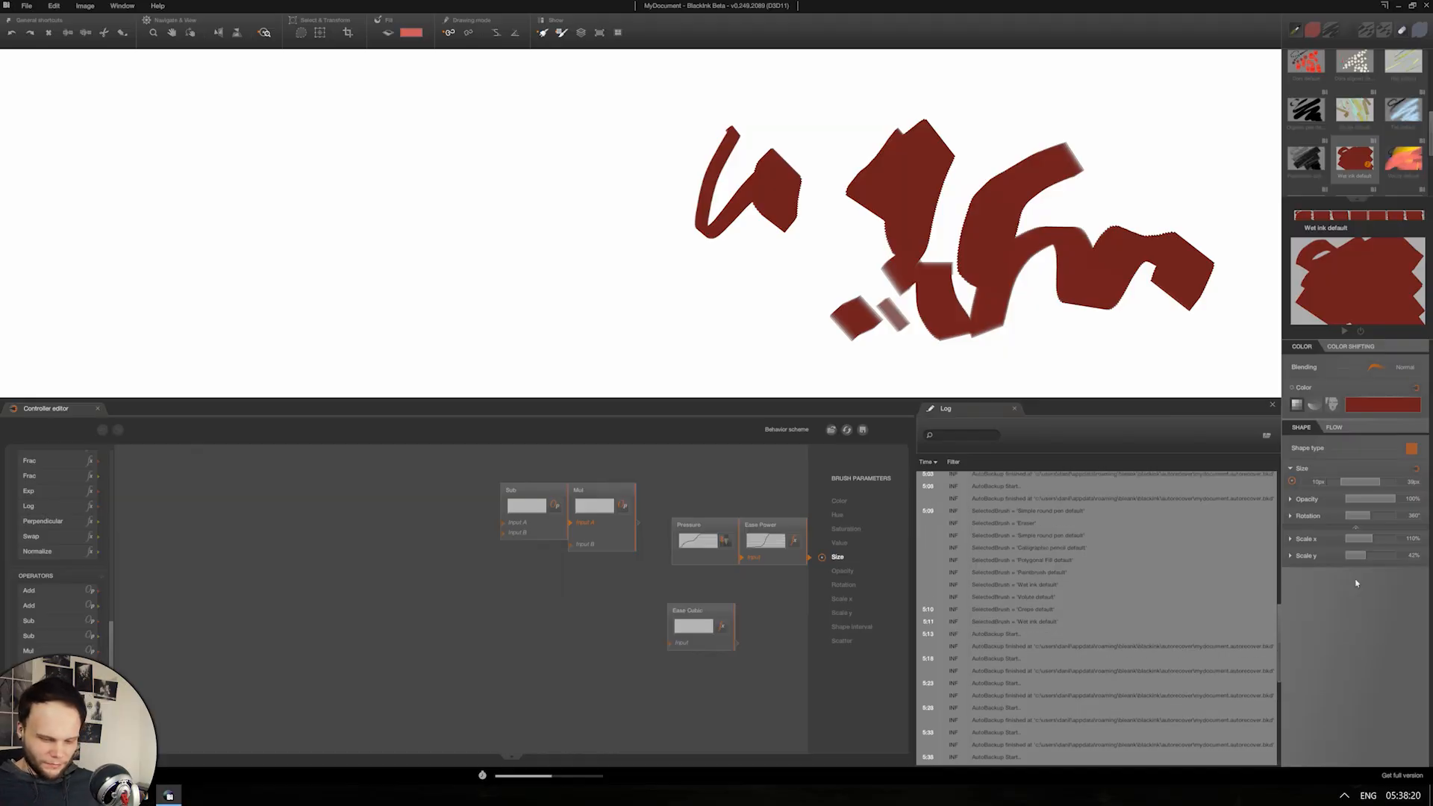
drag(777, 224, 865, 321)
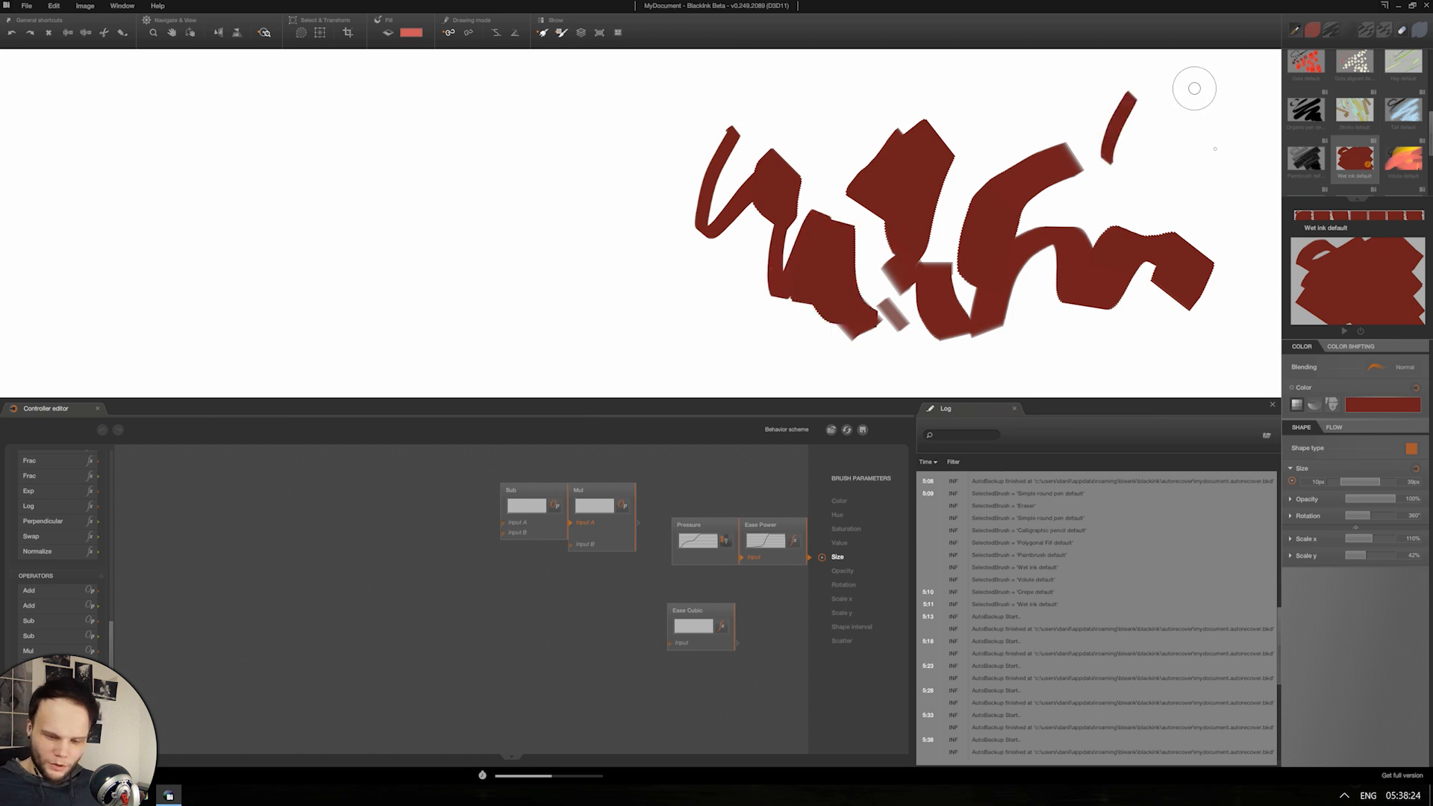
drag(1194, 88, 1223, 196)
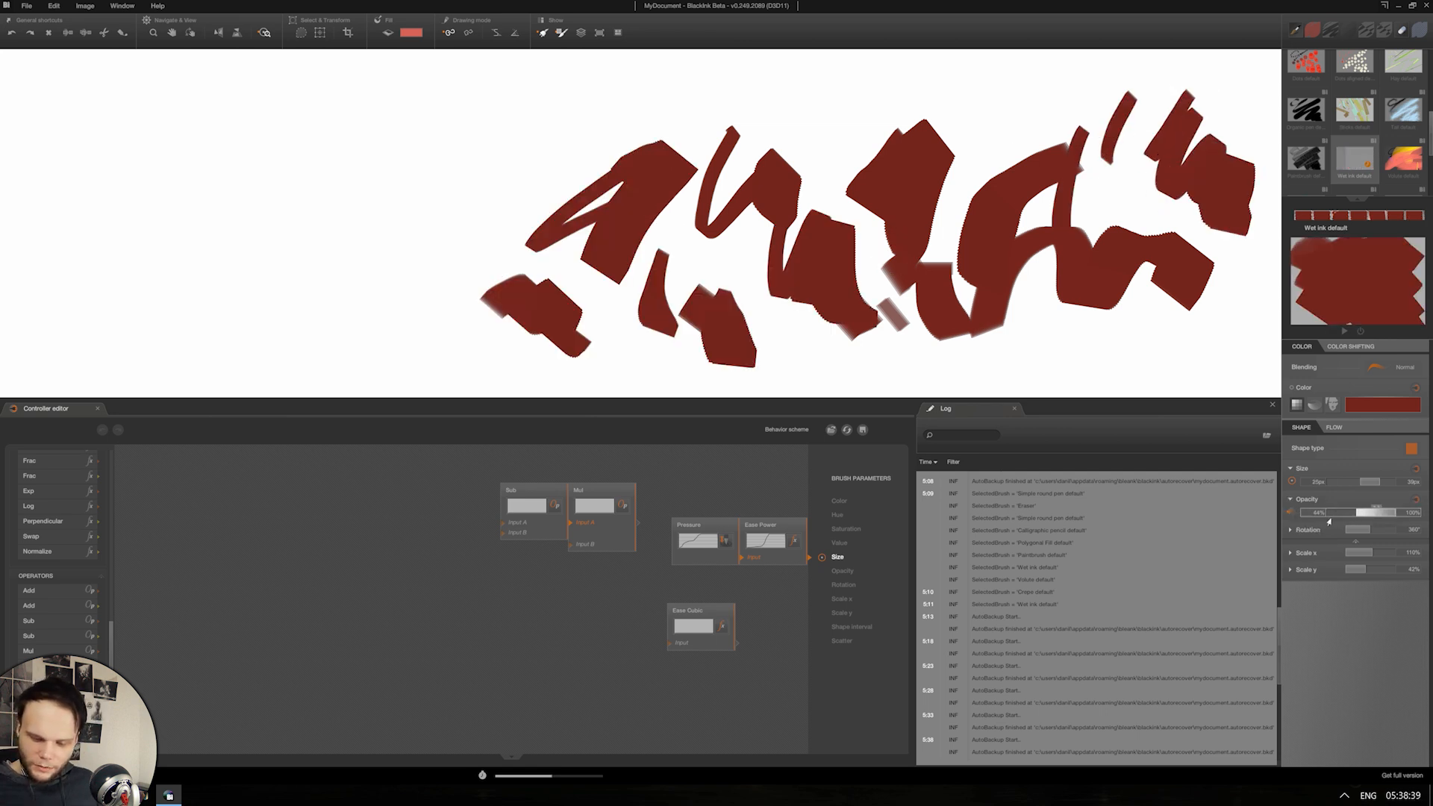
Step: Paint dark red test strokes across the canvas to try the pressure-driven opacity
mouse_move(500, 138)
mouse_down()
mouse_move(533, 120)
mouse_move(595, 157)
mouse_up()
mouse_move(791, 82)
mouse_down()
mouse_move(940, 75)
mouse_move(1055, 97)
mouse_up()
mouse_move(381, 164)
mouse_down()
mouse_move(336, 201)
mouse_move(411, 171)
mouse_move(448, 261)
mouse_move(440, 329)
mouse_up()
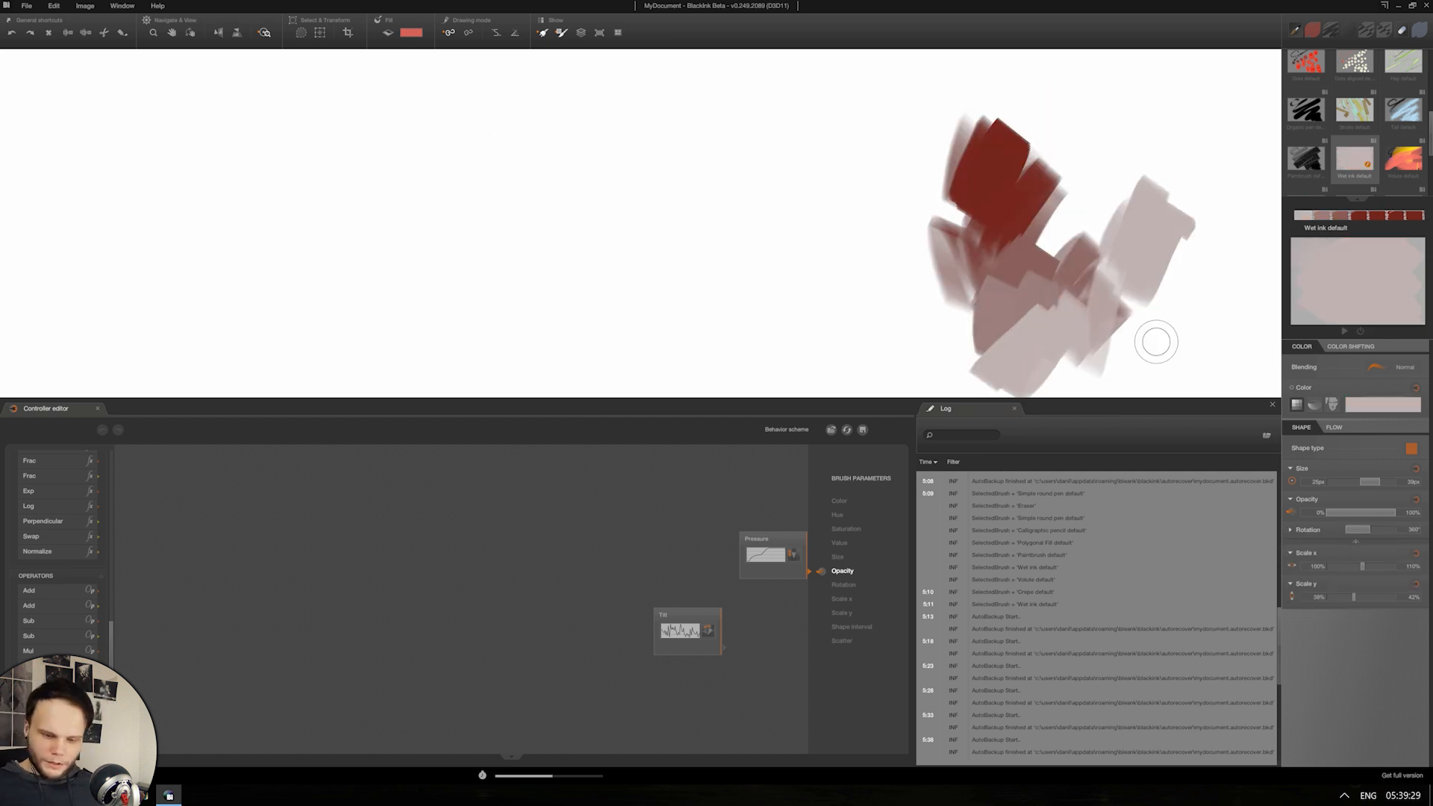
Step: Sample the dark red from the painted strokes as the brush color and undo the trial strokes
mouse_move(1137, 102)
mouse_down()
mouse_move(1108, 149)
mouse_move(1170, 132)
mouse_move(1153, 124)
mouse_move(1193, 136)
mouse_up()
key(ctrl+z)
alt+click(1037, 171)
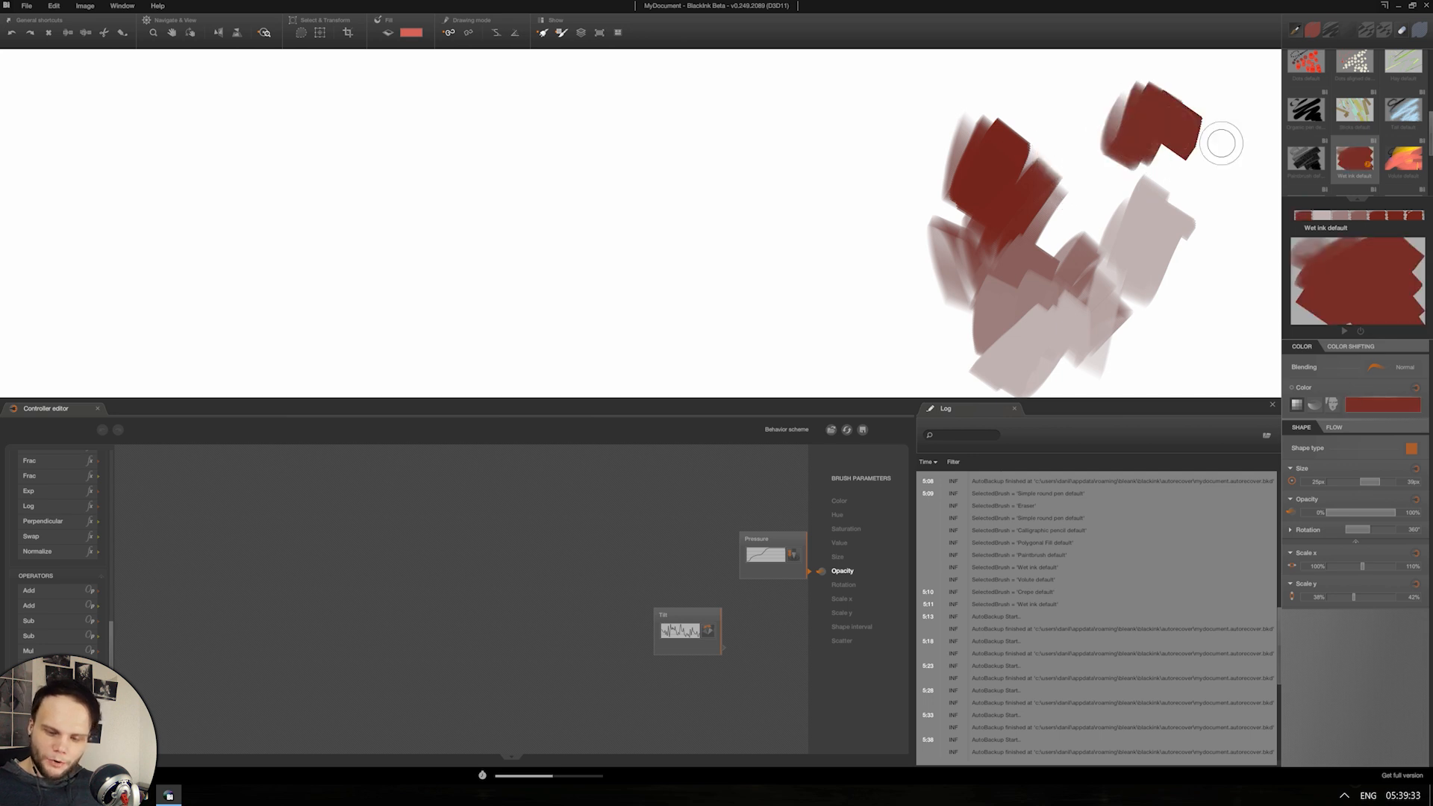
key(ctrl+z)
key(ctrl+z)
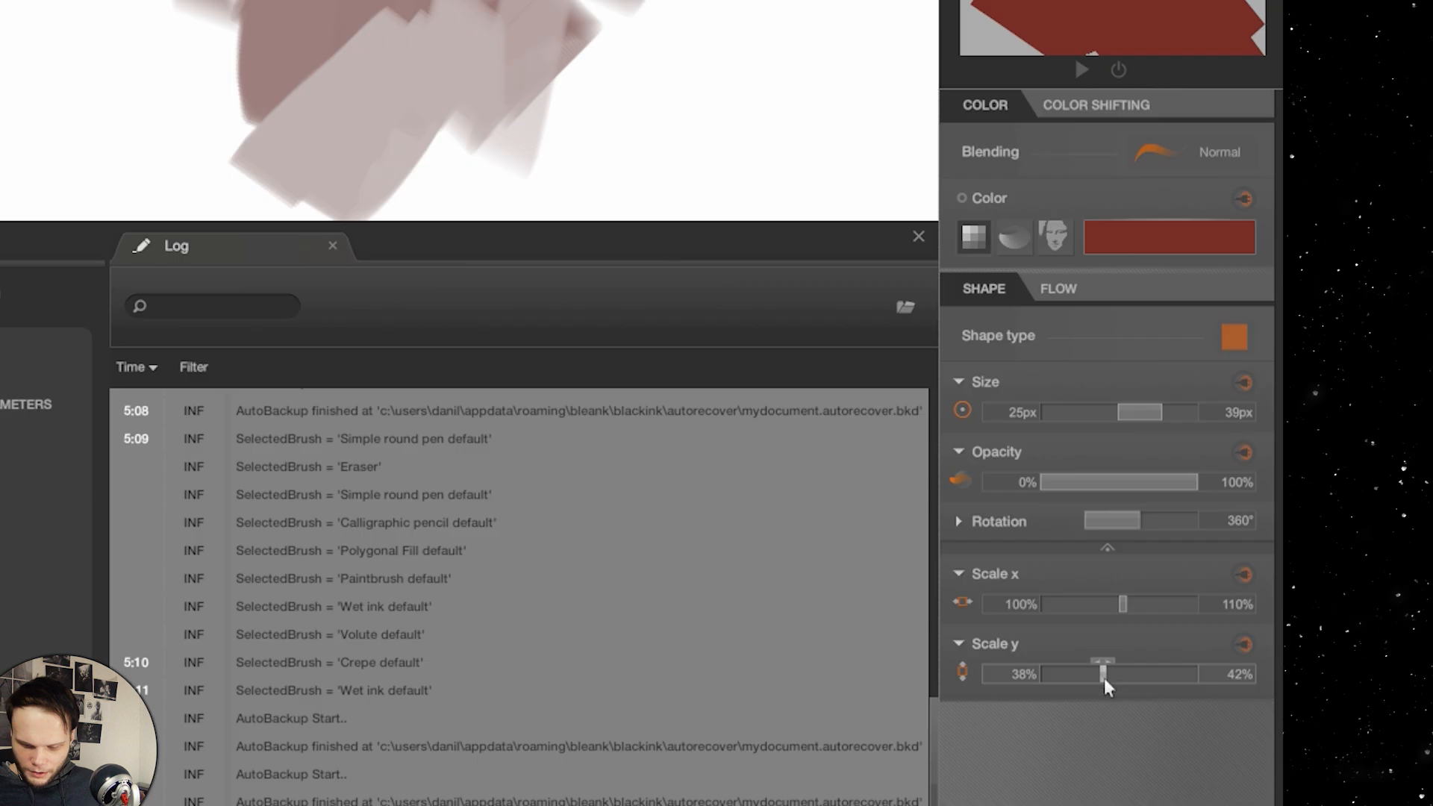
Step: Try a wider Scale y range with a dark red test dab and undo the dab
drag(1355, 598, 1363, 598)
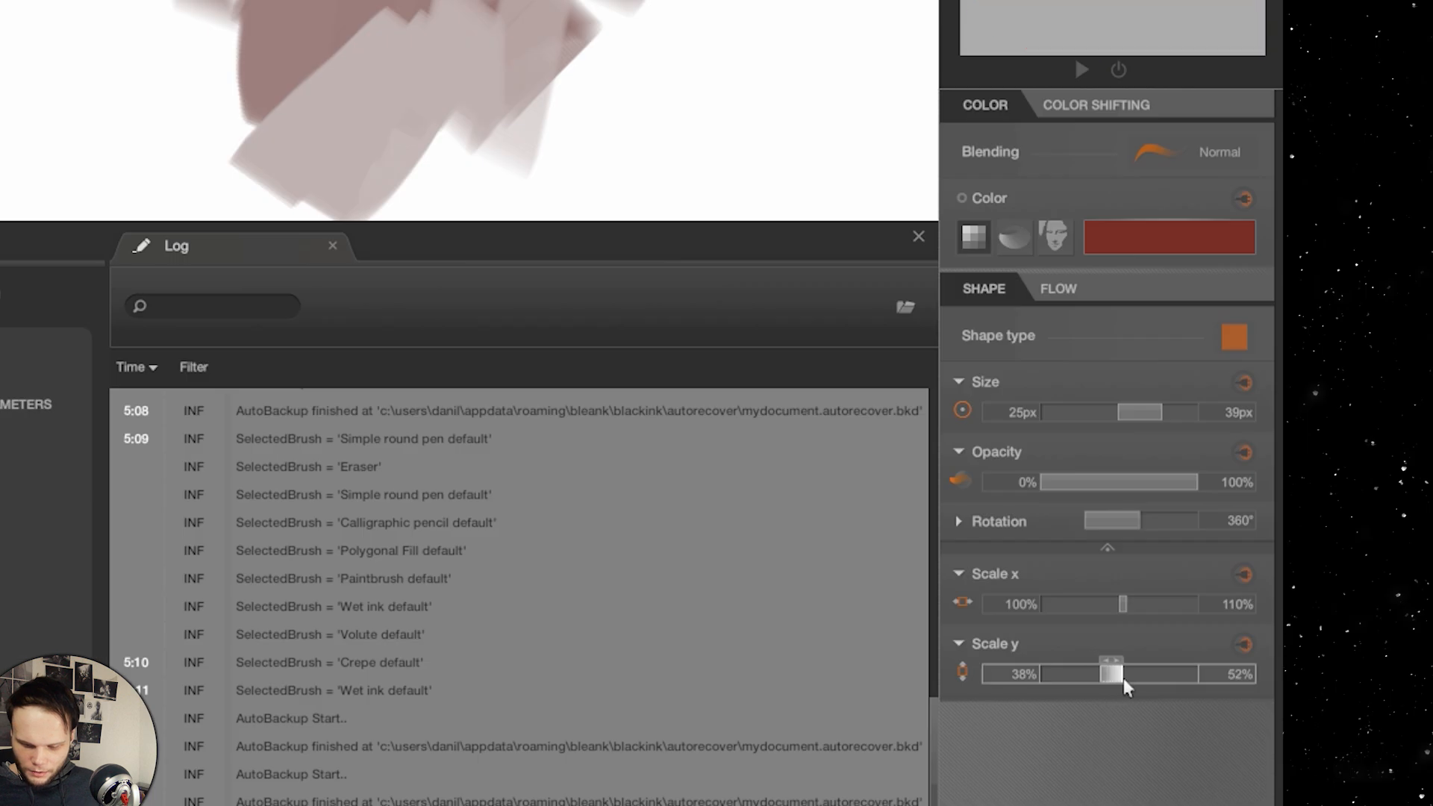
drag(1126, 682, 1125, 681)
drag(874, 250, 863, 283)
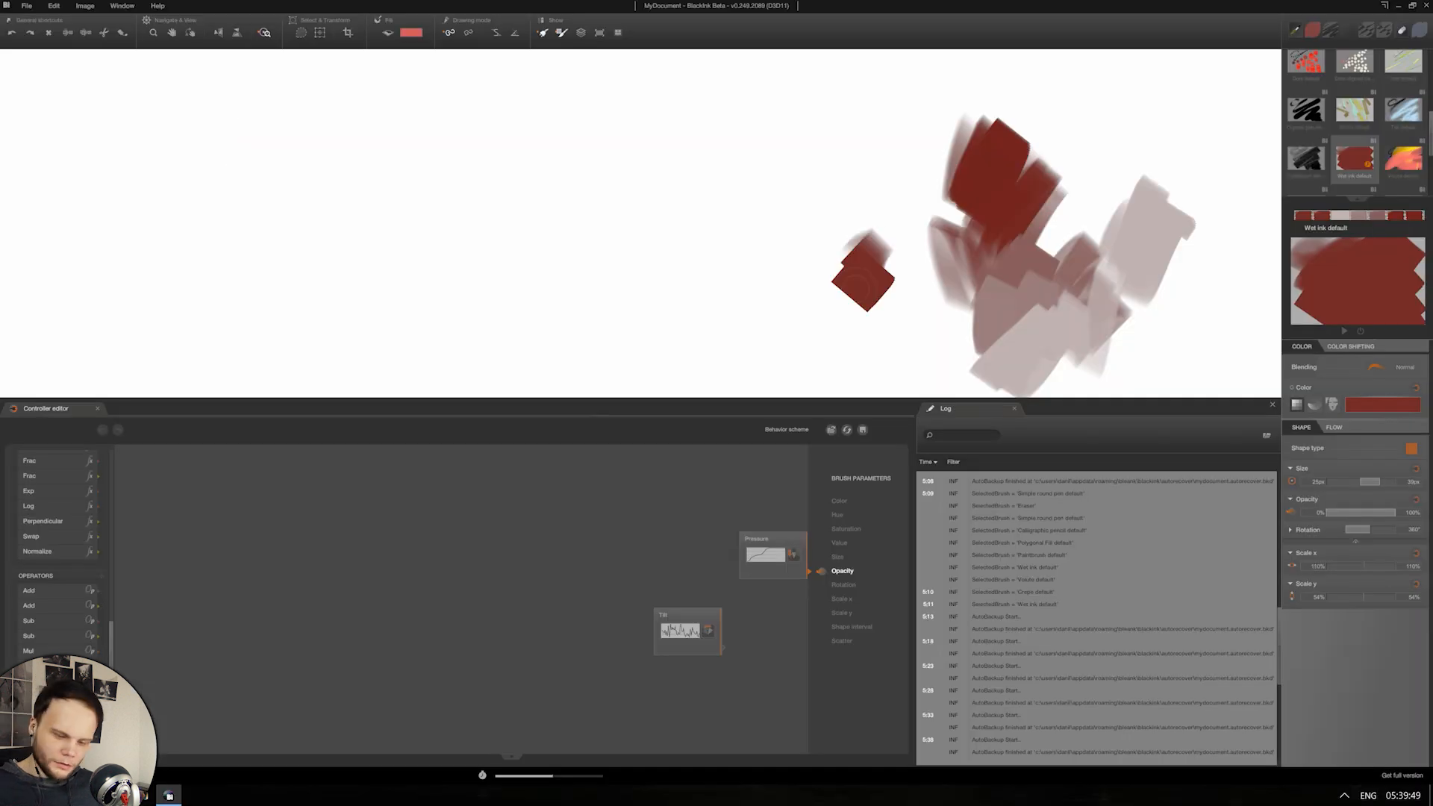
key(ctrl+z)
Step: Replace the Scale y and Scale x ranges with fixed values of 69% and 100%
click(959, 644)
drag(1142, 647, 1220, 652)
click(959, 574)
click(1239, 572)
text(10)
Step: Paint several dark red test strokes with the fixed brush scale
mouse_move(877, 178)
mouse_down()
mouse_move(871, 246)
mouse_move(895, 248)
mouse_move(867, 336)
mouse_move(814, 319)
mouse_up()
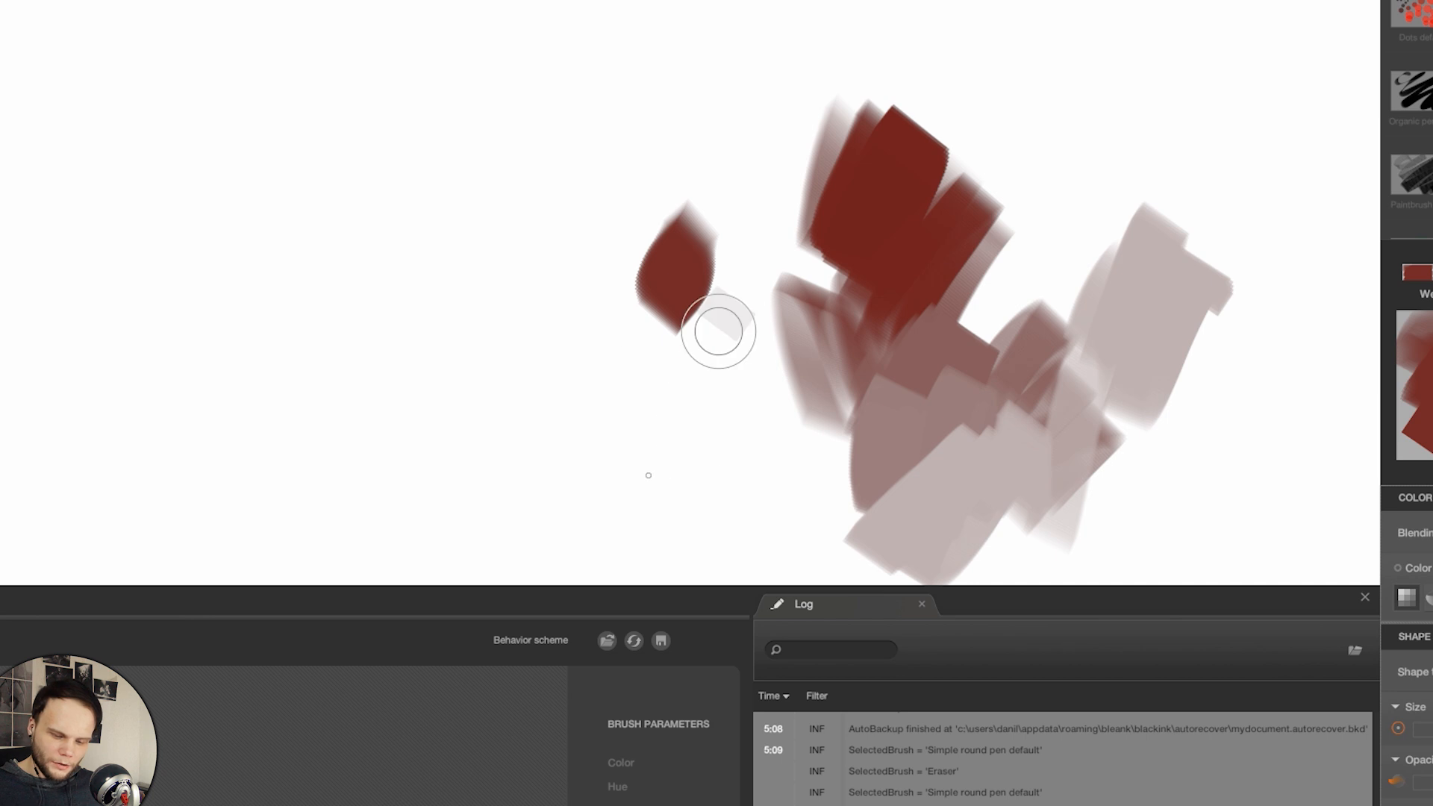
drag(577, 453, 612, 259)
drag(734, 115, 727, 164)
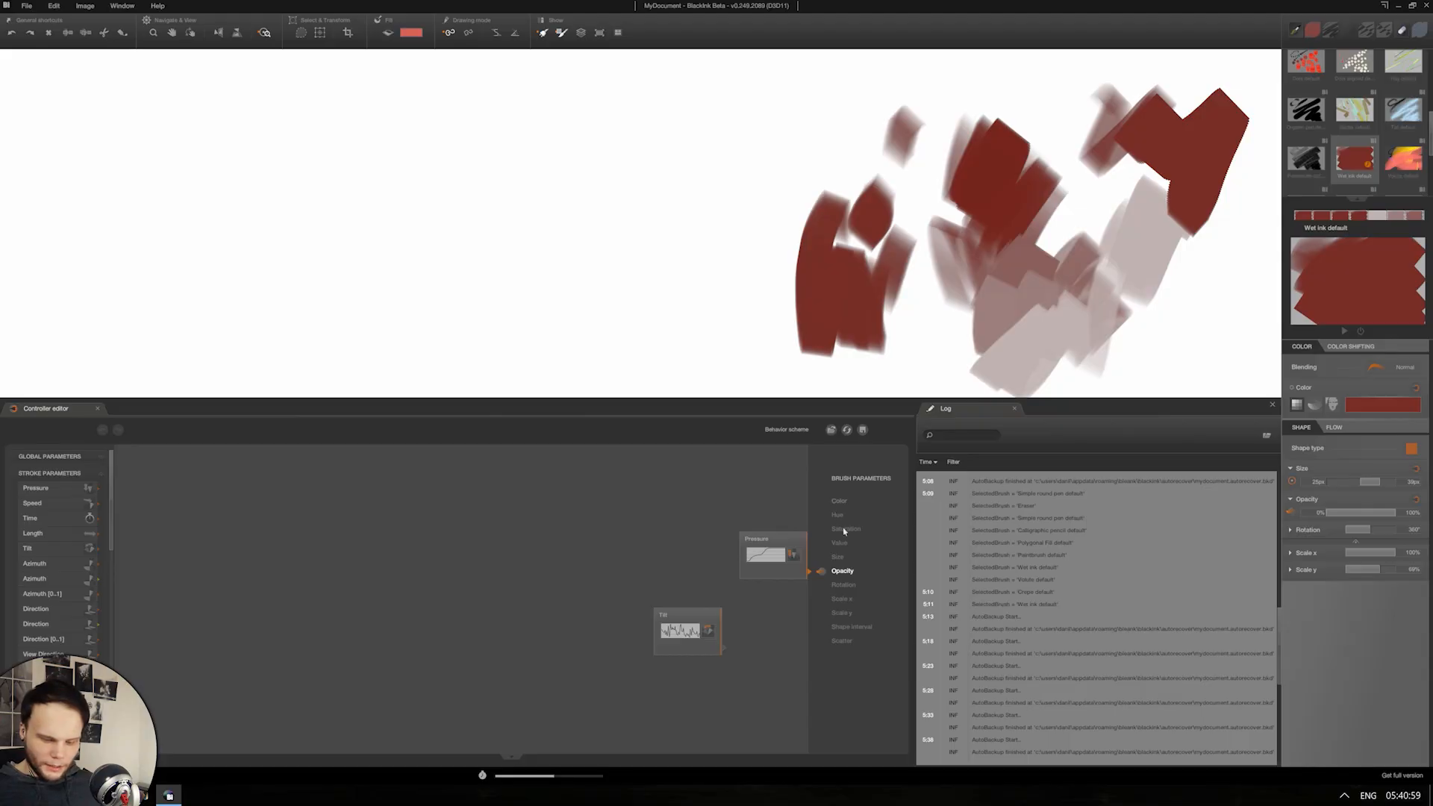
Step: Inspect the controller schemes of the Hue and Color brush parameters and paint a dark red test stroke
click(847, 518)
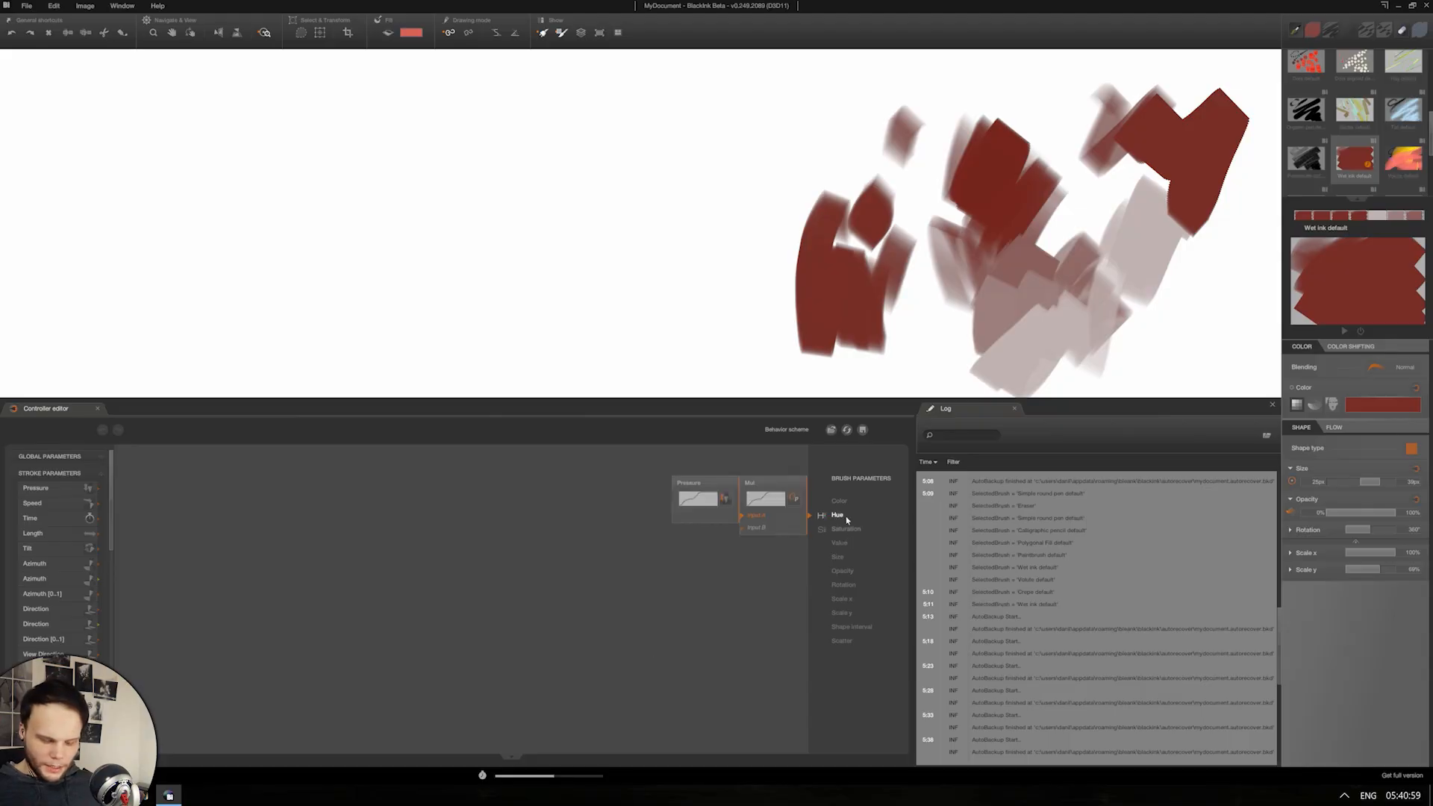
click(841, 503)
click(837, 515)
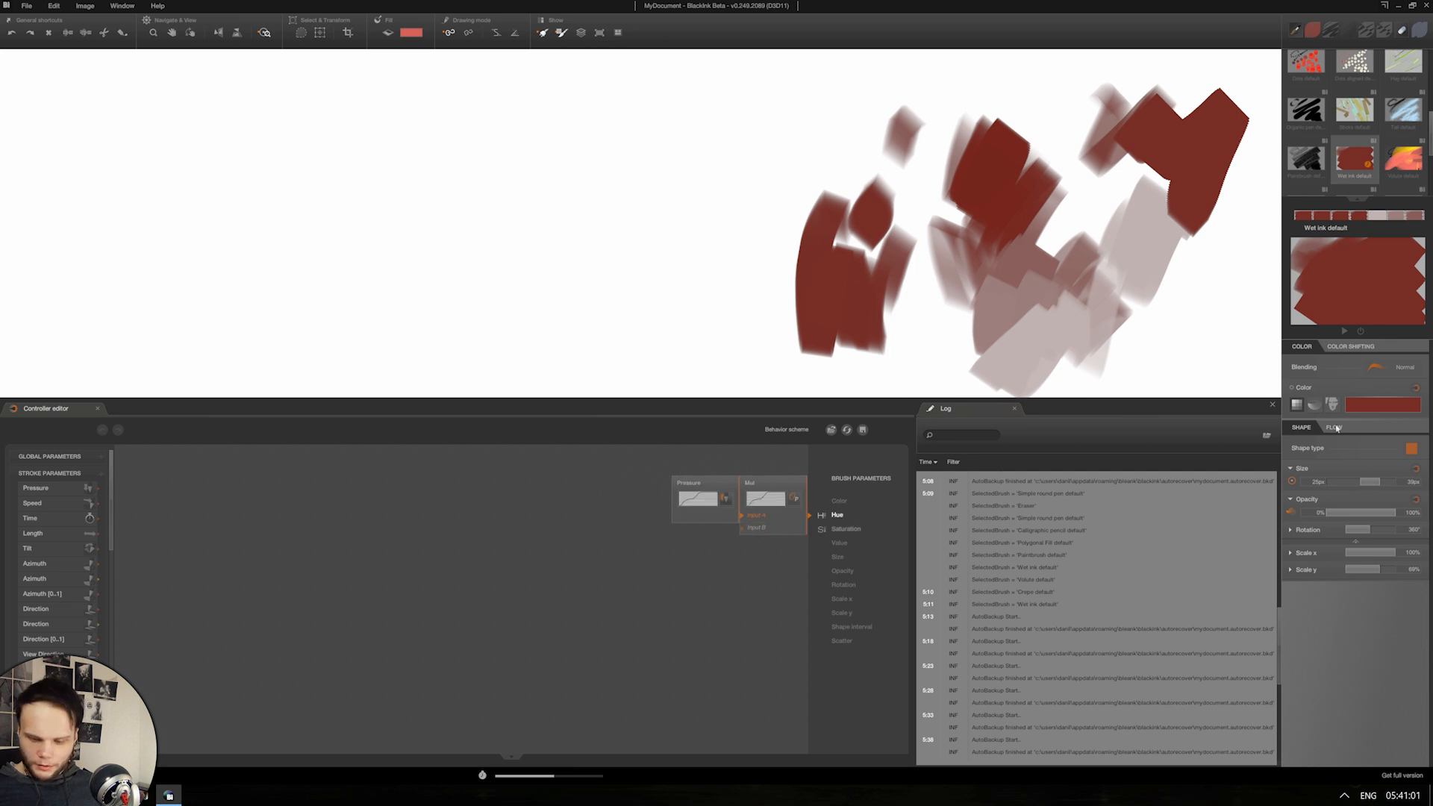
click(1359, 415)
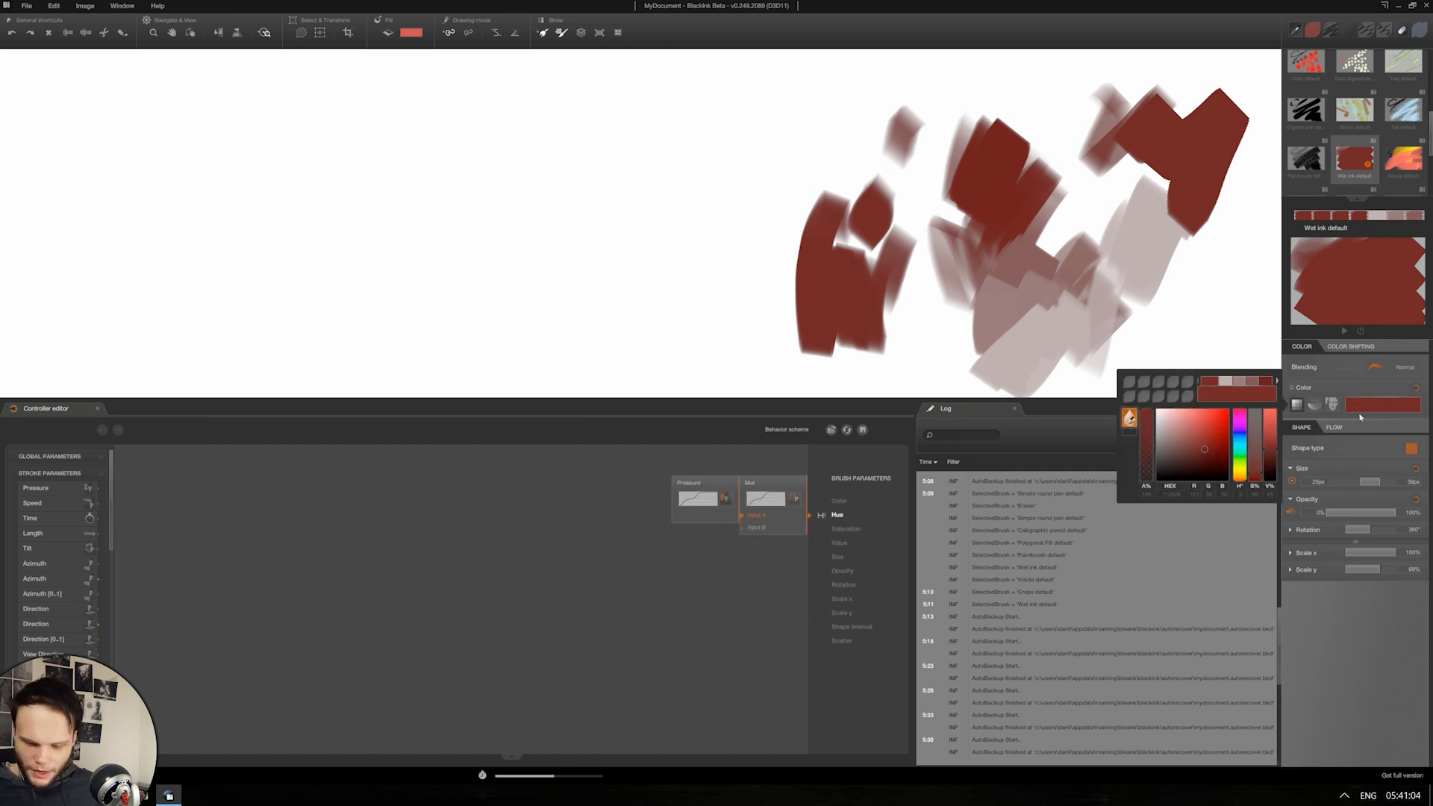
click(1415, 389)
drag(746, 268, 757, 362)
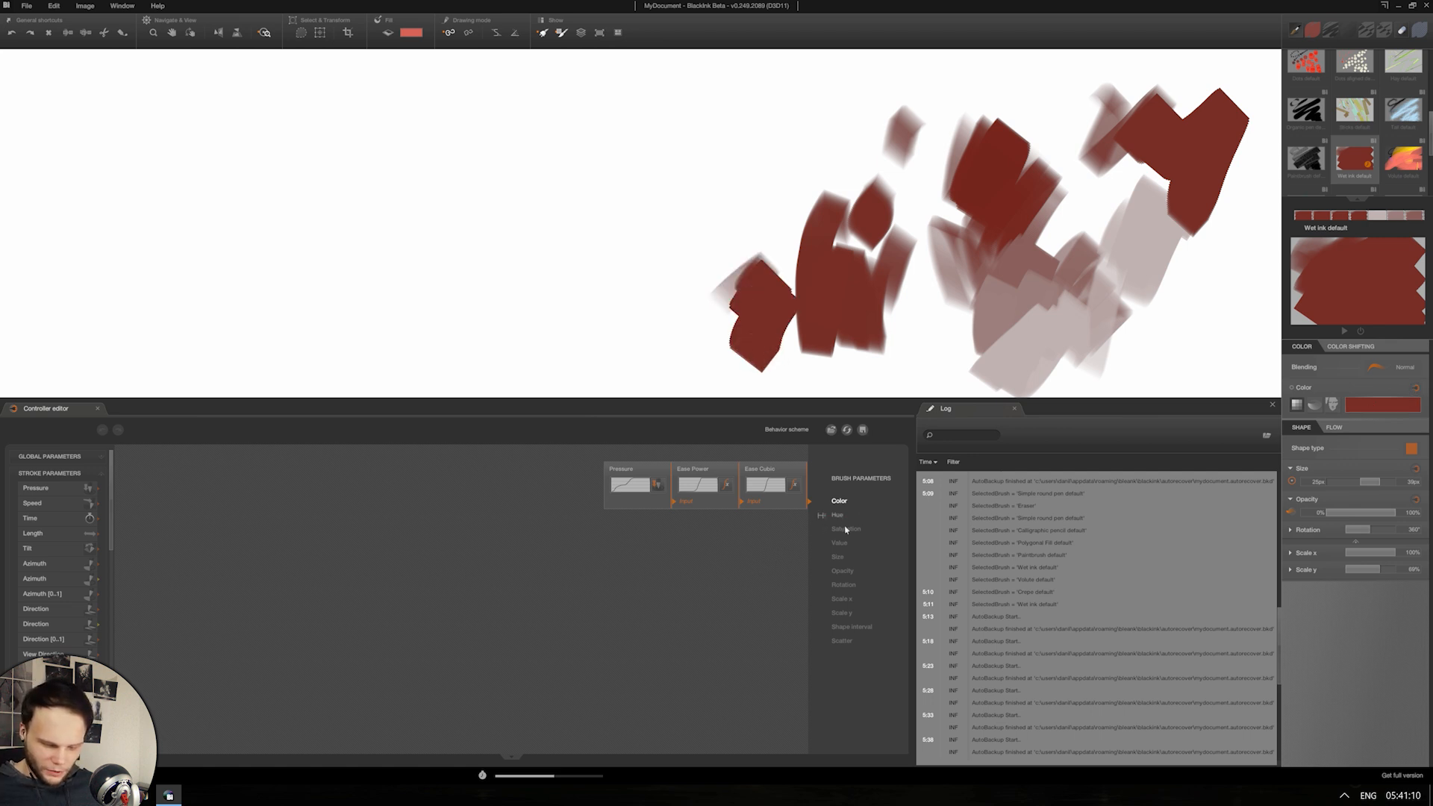
click(838, 514)
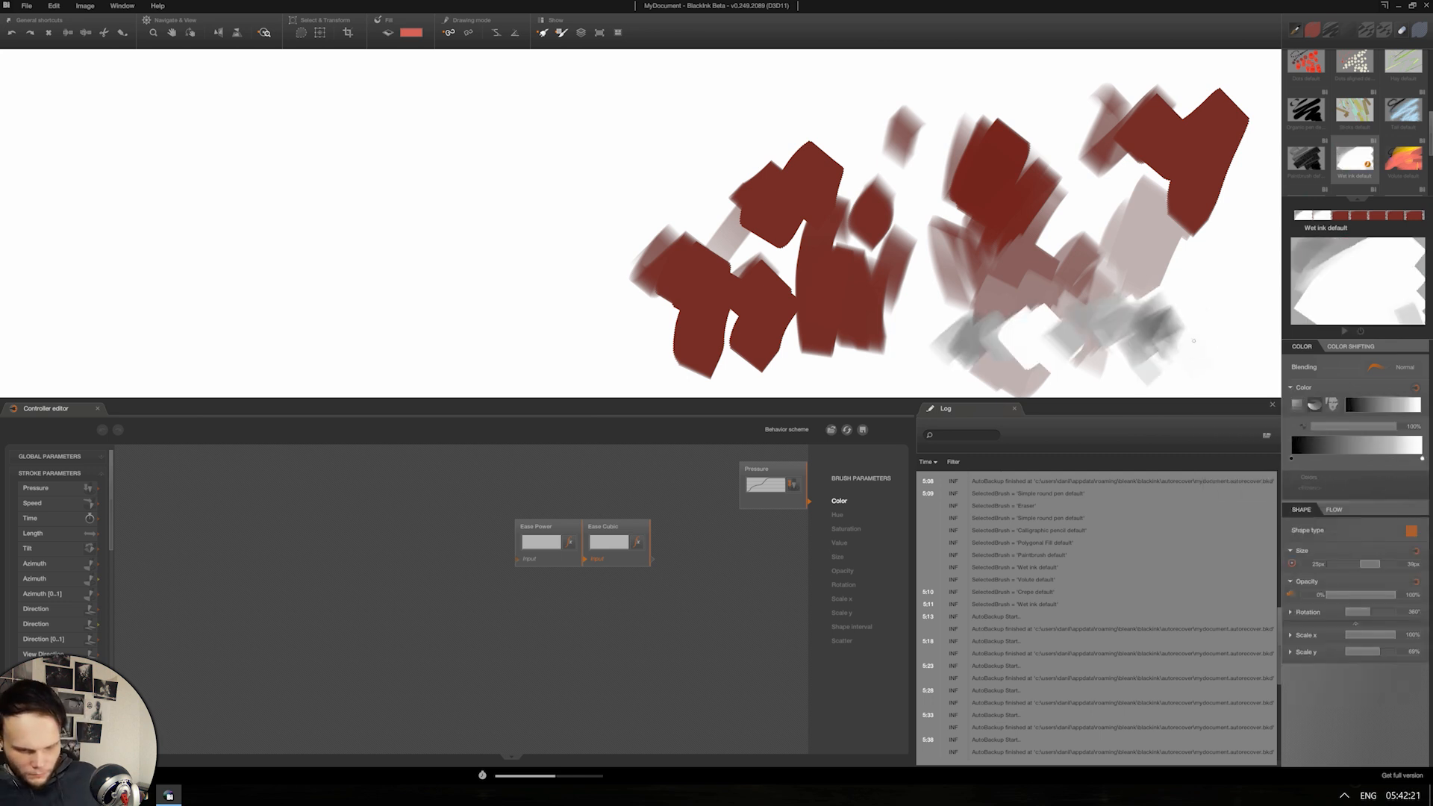
Step: Paint pressure-shaded test strokes with the black-to-white gradient and with the black-to-red gradient
drag(1194, 341, 1136, 340)
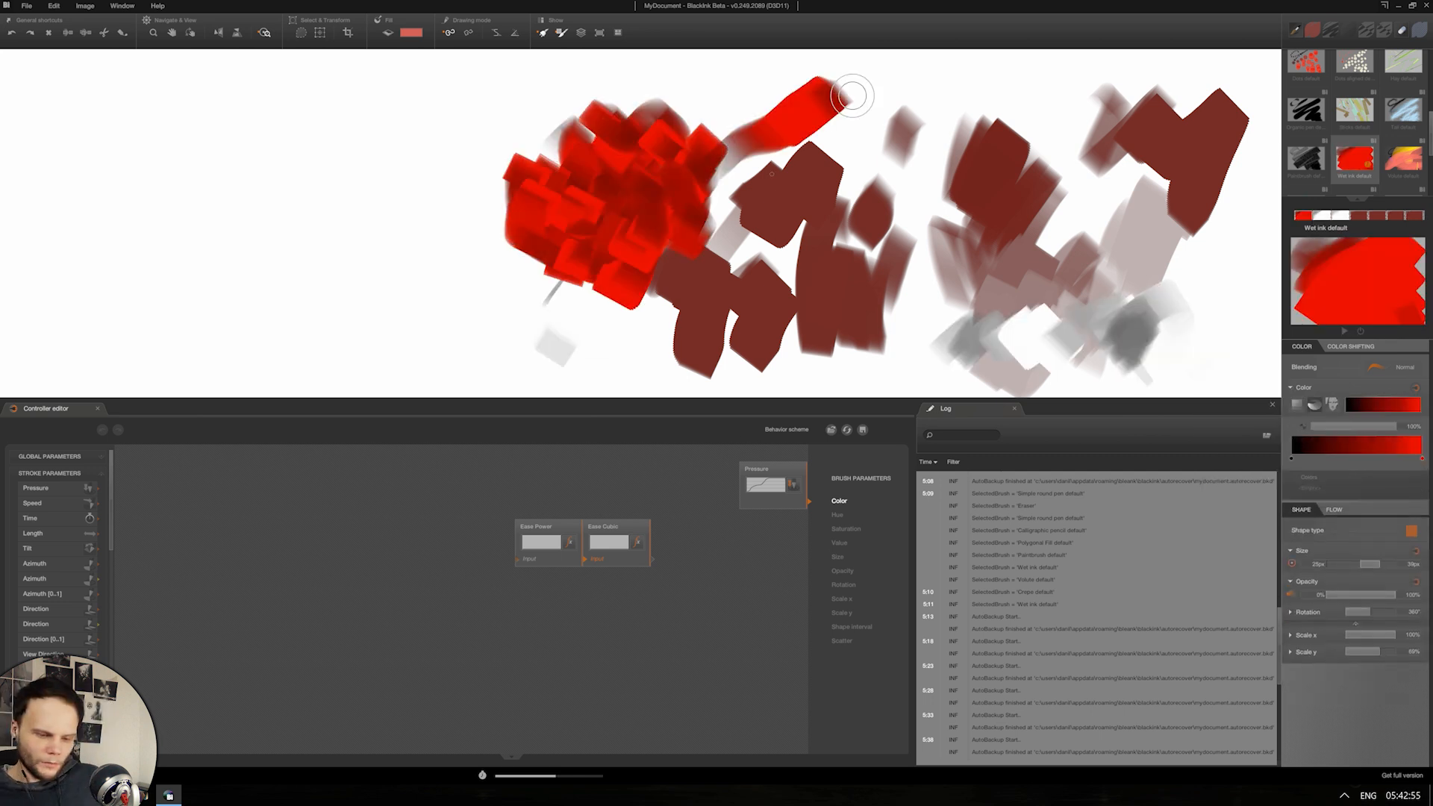
mouse_move(855, 98)
mouse_down()
mouse_move(756, 196)
mouse_move(872, 103)
mouse_move(803, 195)
mouse_move(879, 112)
mouse_move(896, 175)
mouse_move(957, 211)
mouse_move(895, 258)
mouse_up()
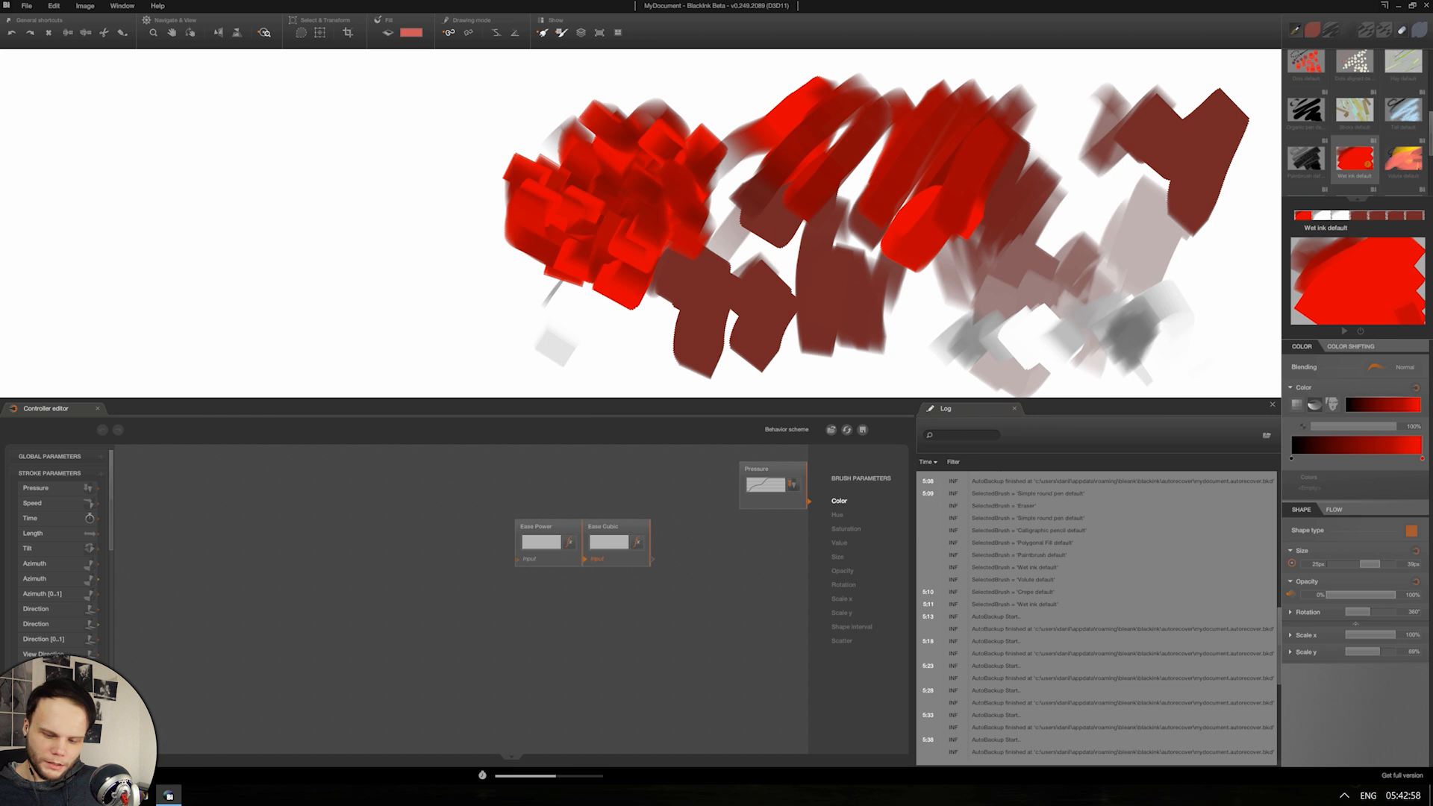
drag(973, 224, 955, 274)
Step: Switch the brush color to solid red, return it to the black-to-red gradient, and paint red test strokes
mouse_move(1377, 409)
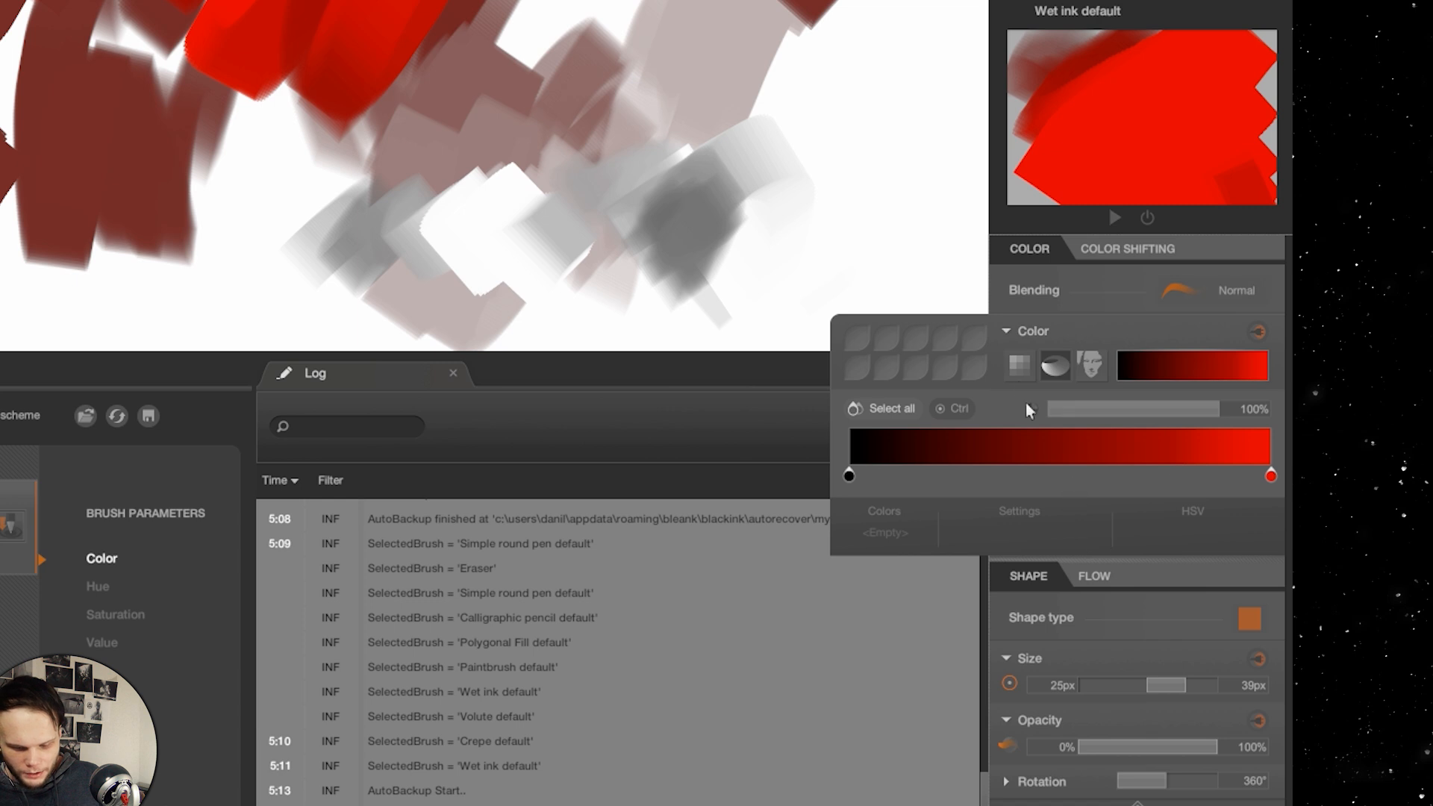
click(1020, 366)
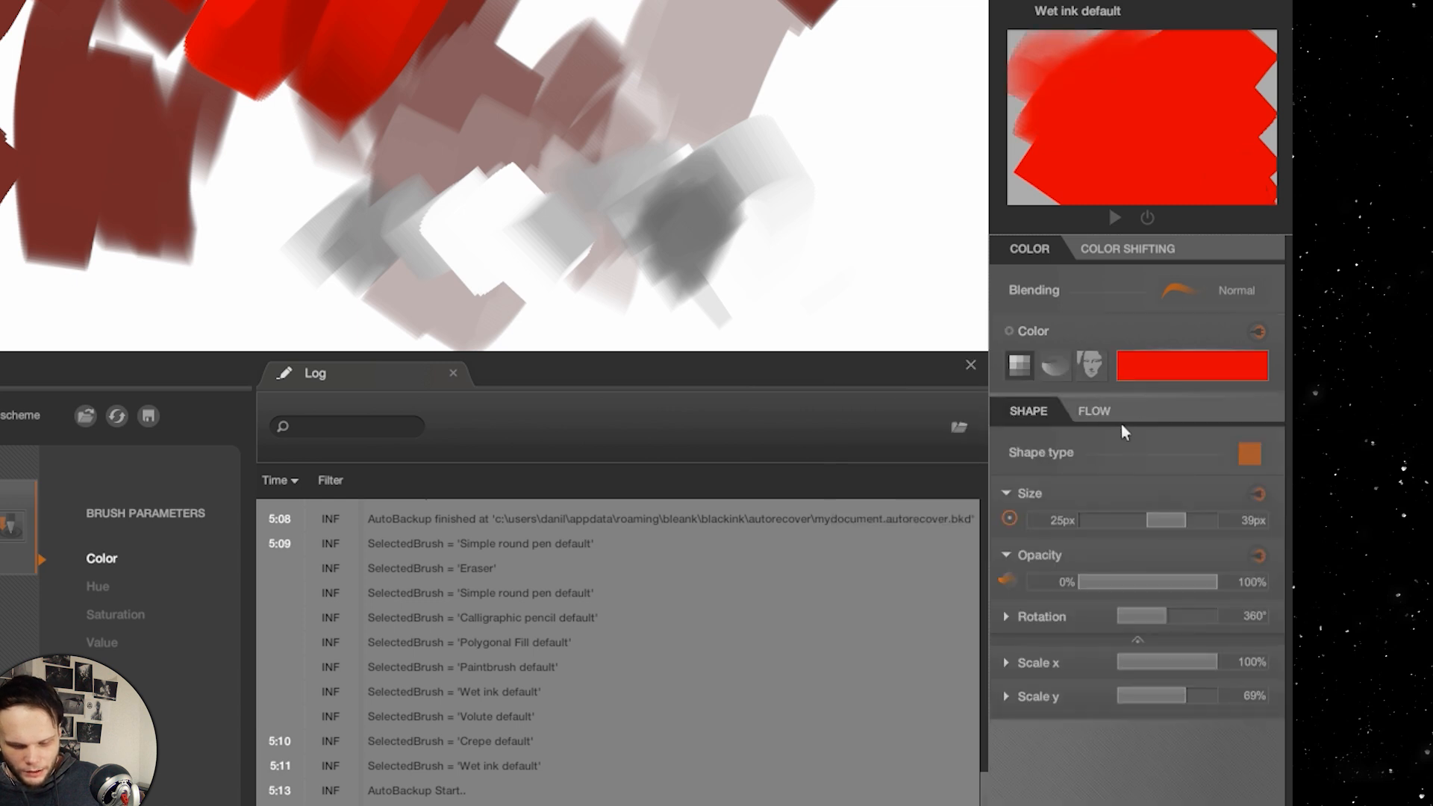
click(1055, 366)
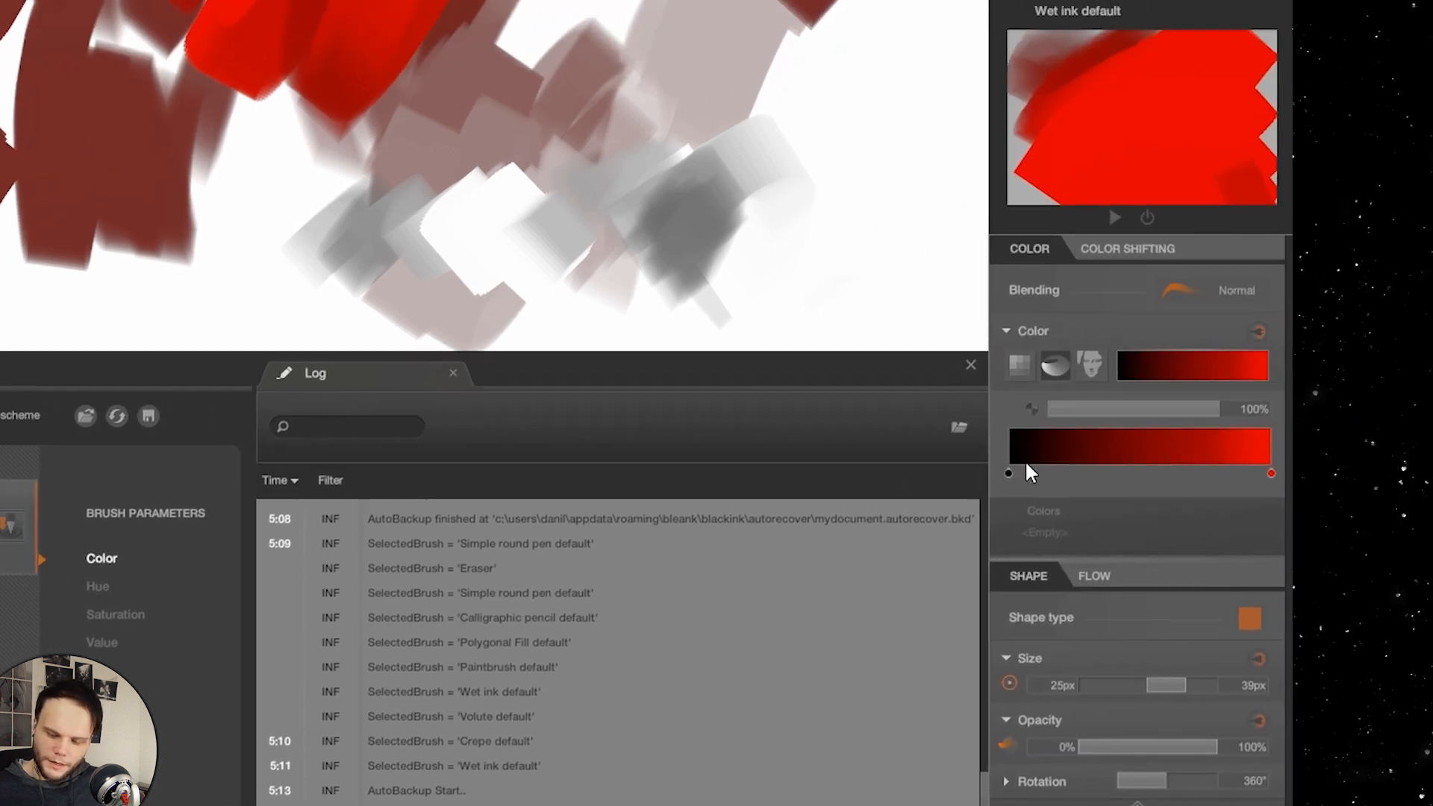
mouse_move(1208, 461)
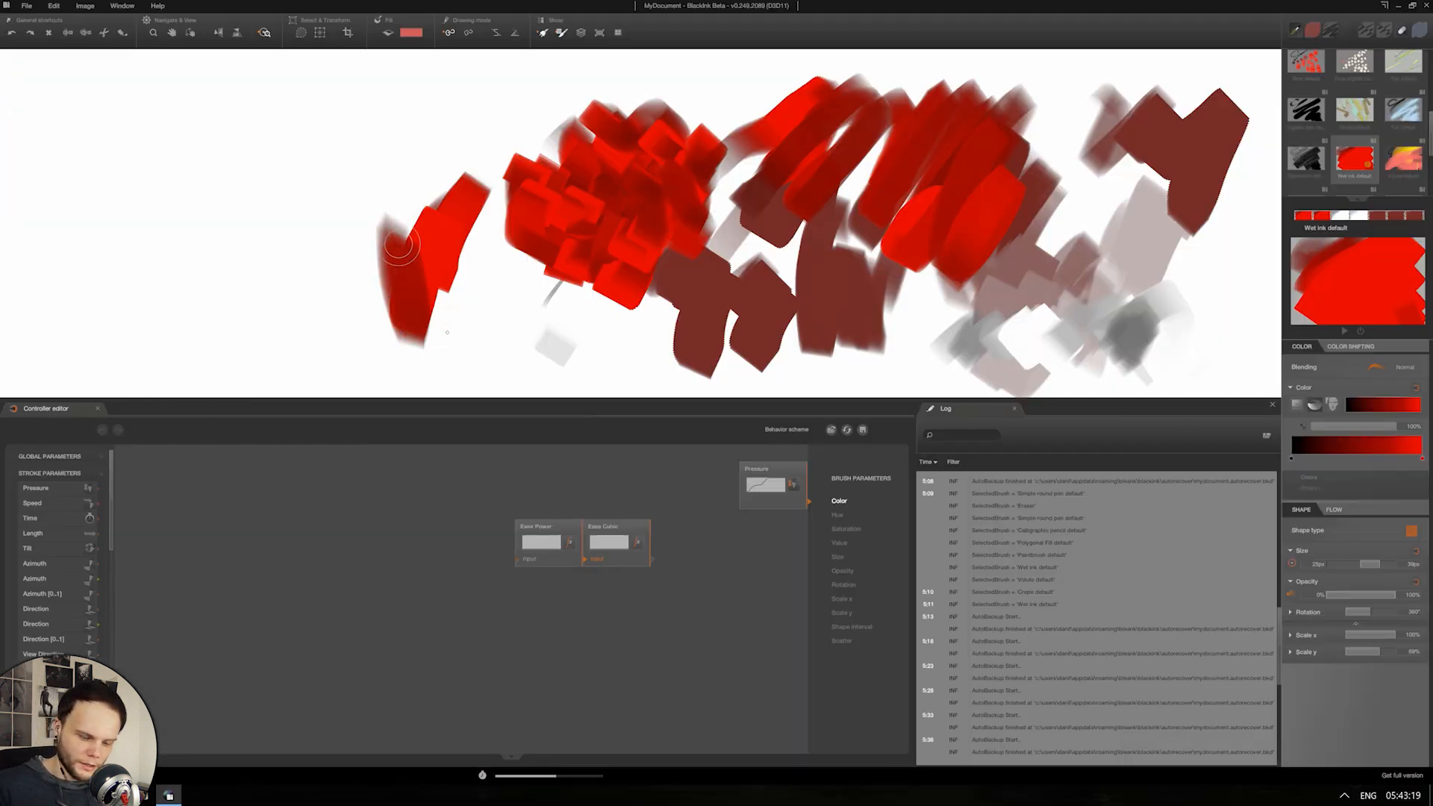
mouse_move(415, 317)
mouse_down()
mouse_move(450, 289)
mouse_move(476, 322)
mouse_move(486, 301)
mouse_move(771, 283)
mouse_move(768, 295)
mouse_move(799, 265)
mouse_move(970, 385)
mouse_up()
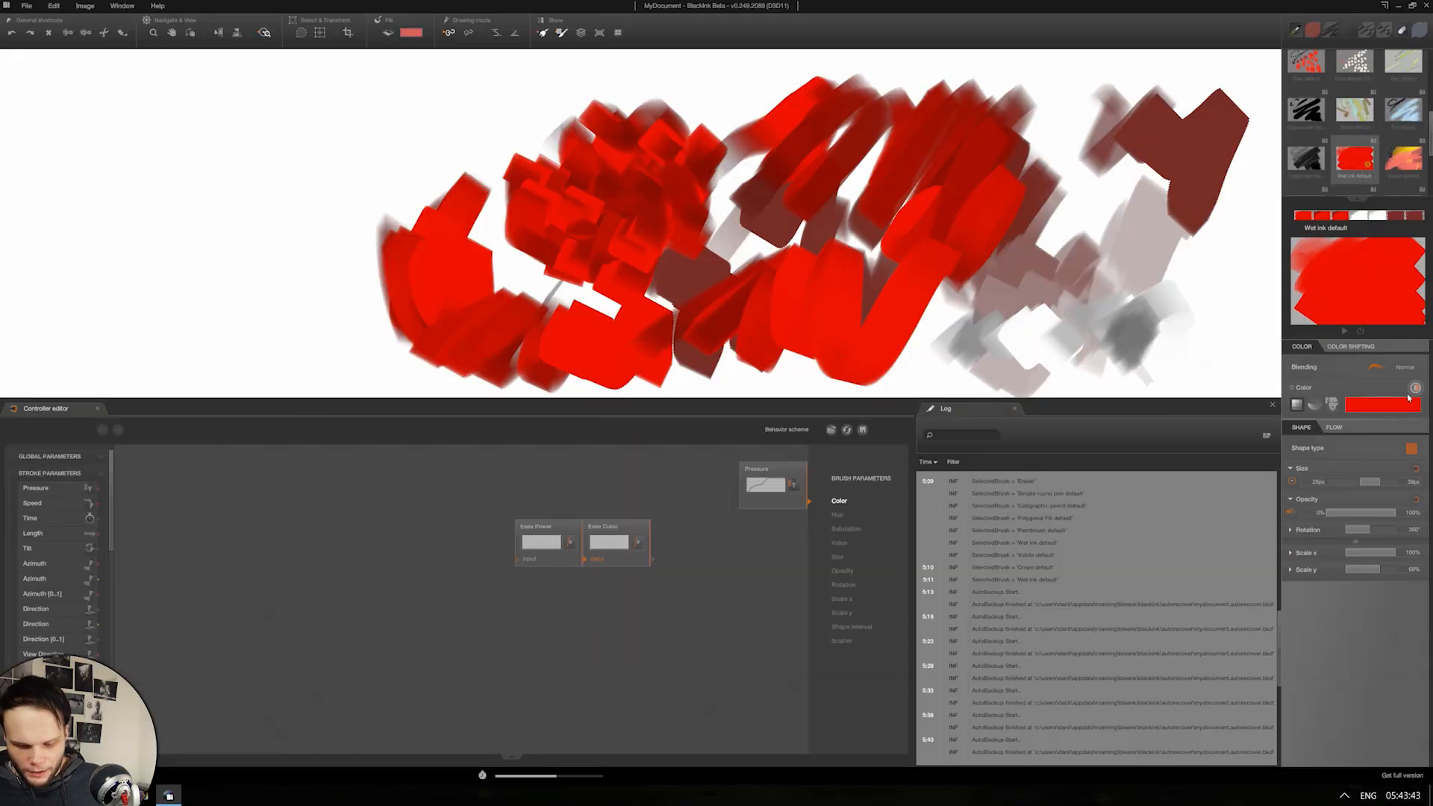
Step: Browse the controller function nodes and paint long winding strokes with the noise-modulated black-to-red gradient
scroll(56, 553, down, 10)
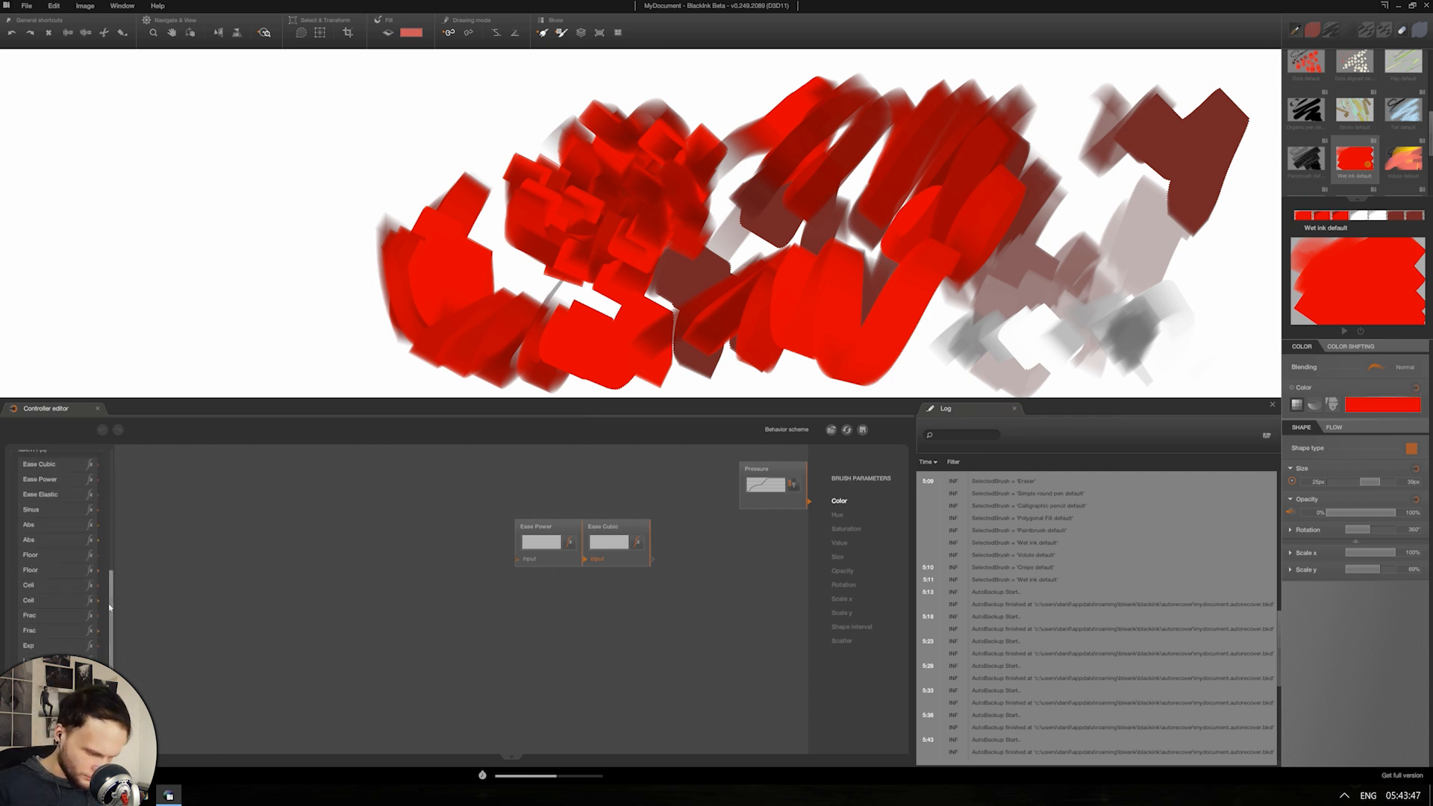
scroll(56, 552, down, 3)
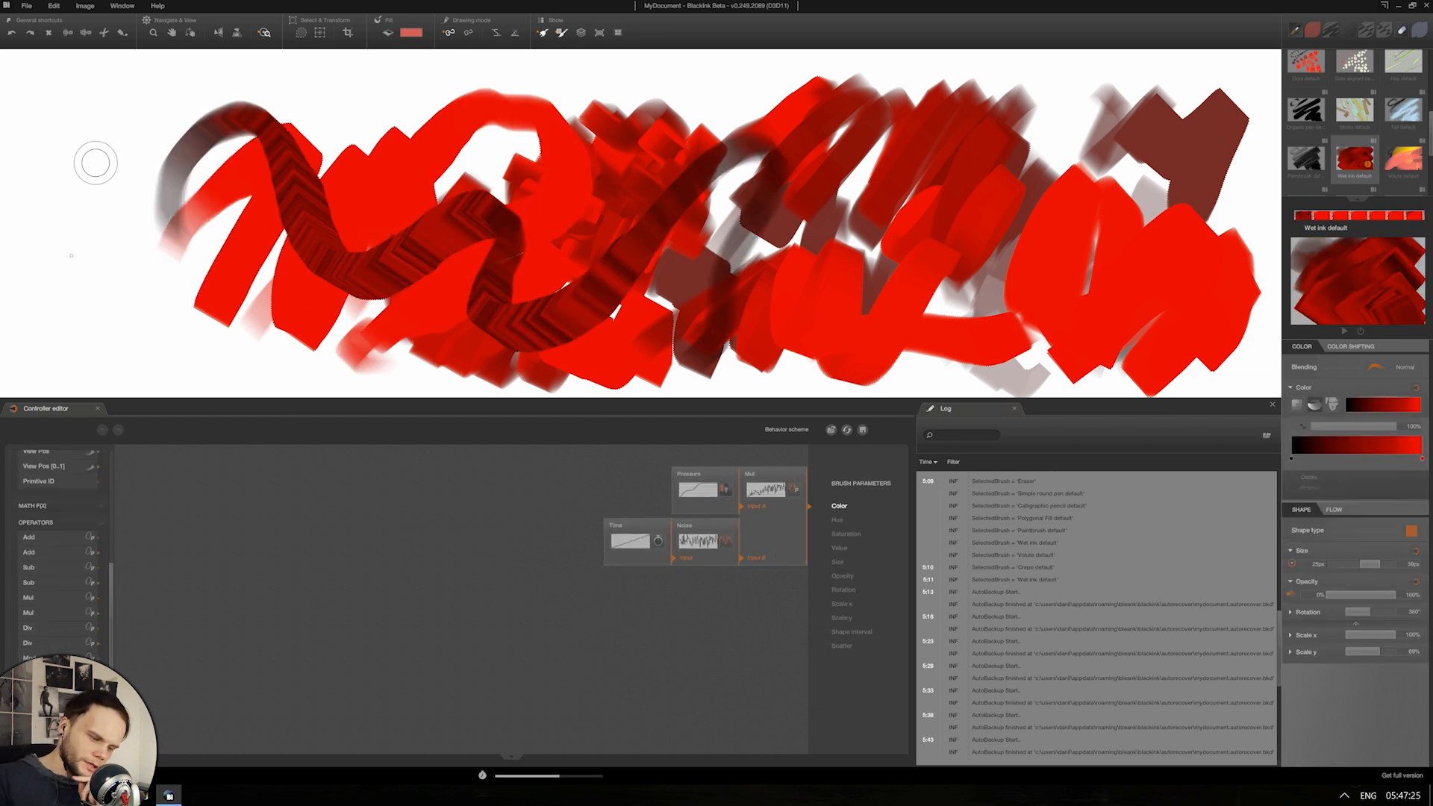
mouse_move(96, 163)
mouse_down()
mouse_move(77, 253)
mouse_move(126, 209)
mouse_move(150, 252)
mouse_move(127, 258)
mouse_move(97, 306)
mouse_move(119, 328)
mouse_move(150, 274)
mouse_move(149, 313)
mouse_move(261, 332)
mouse_up()
mouse_move(351, 342)
mouse_down()
mouse_move(489, 347)
mouse_move(1154, 255)
mouse_move(1105, 216)
mouse_move(1000, 328)
mouse_move(1115, 162)
mouse_move(1030, 187)
mouse_up()
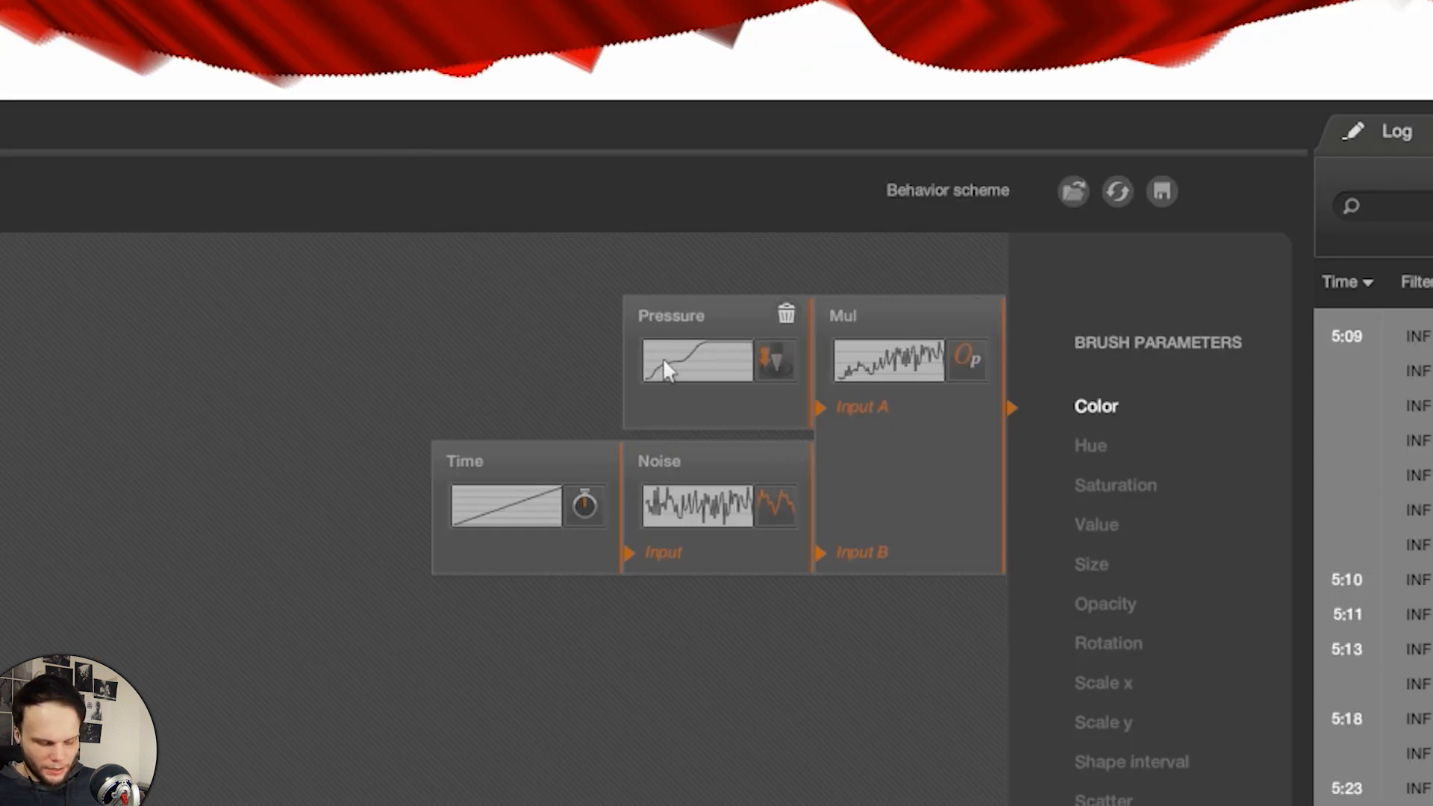
Step: Detach the Time node from the Noise node, reconnect it to the Noise input, and paint a zigzag test stroke
drag(431, 507, 327, 459)
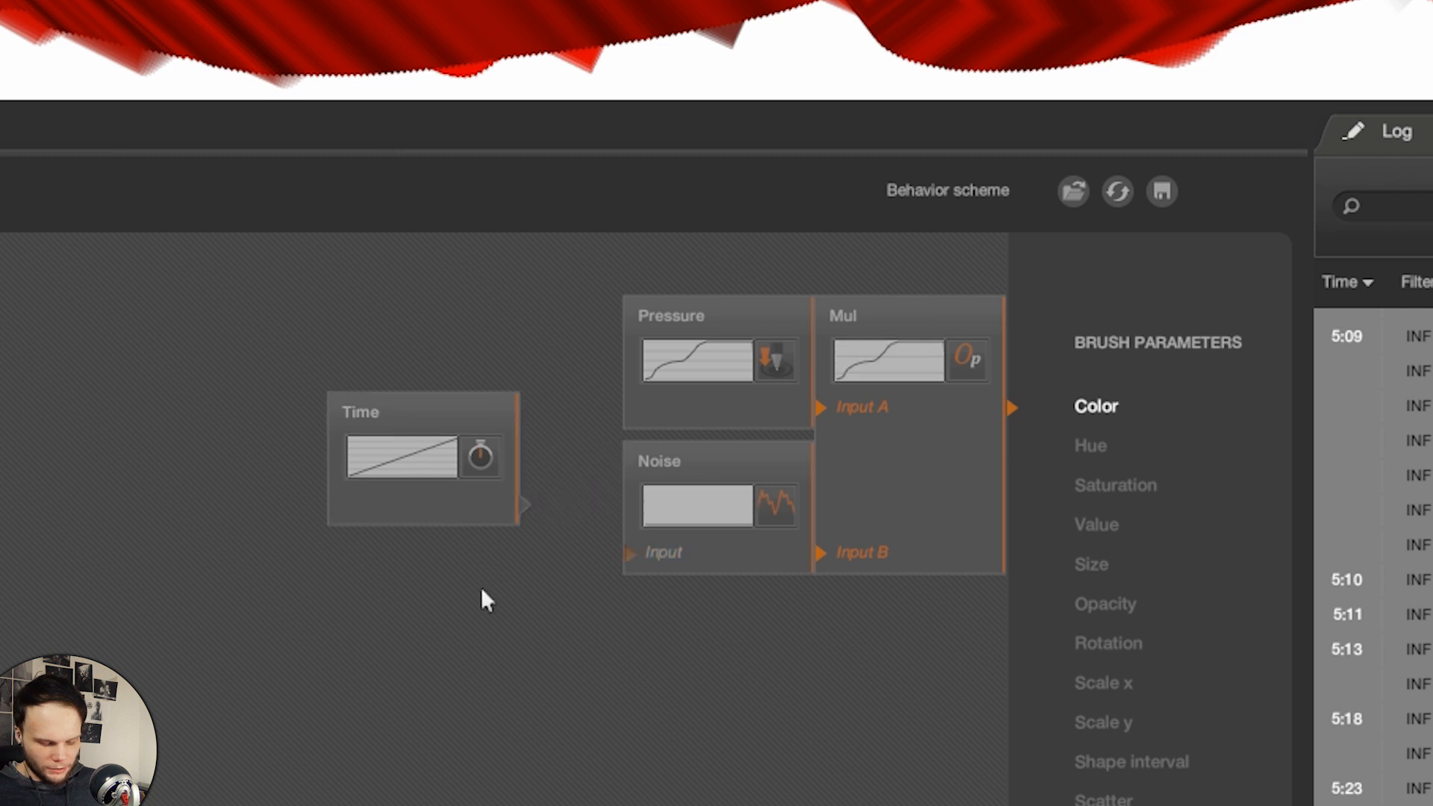
drag(476, 520, 580, 569)
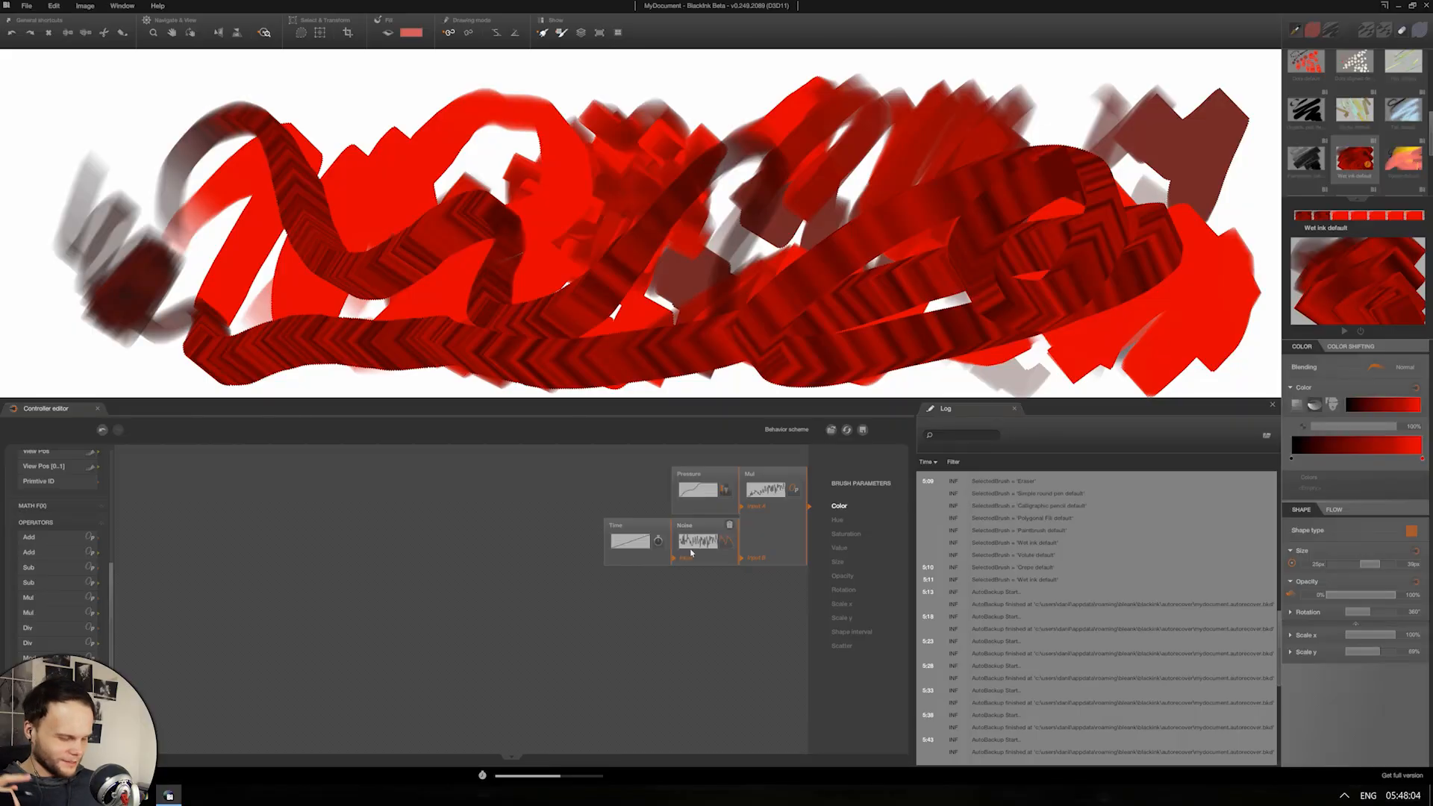
mouse_move(596, 205)
mouse_down()
mouse_move(777, 242)
mouse_move(827, 222)
mouse_up()
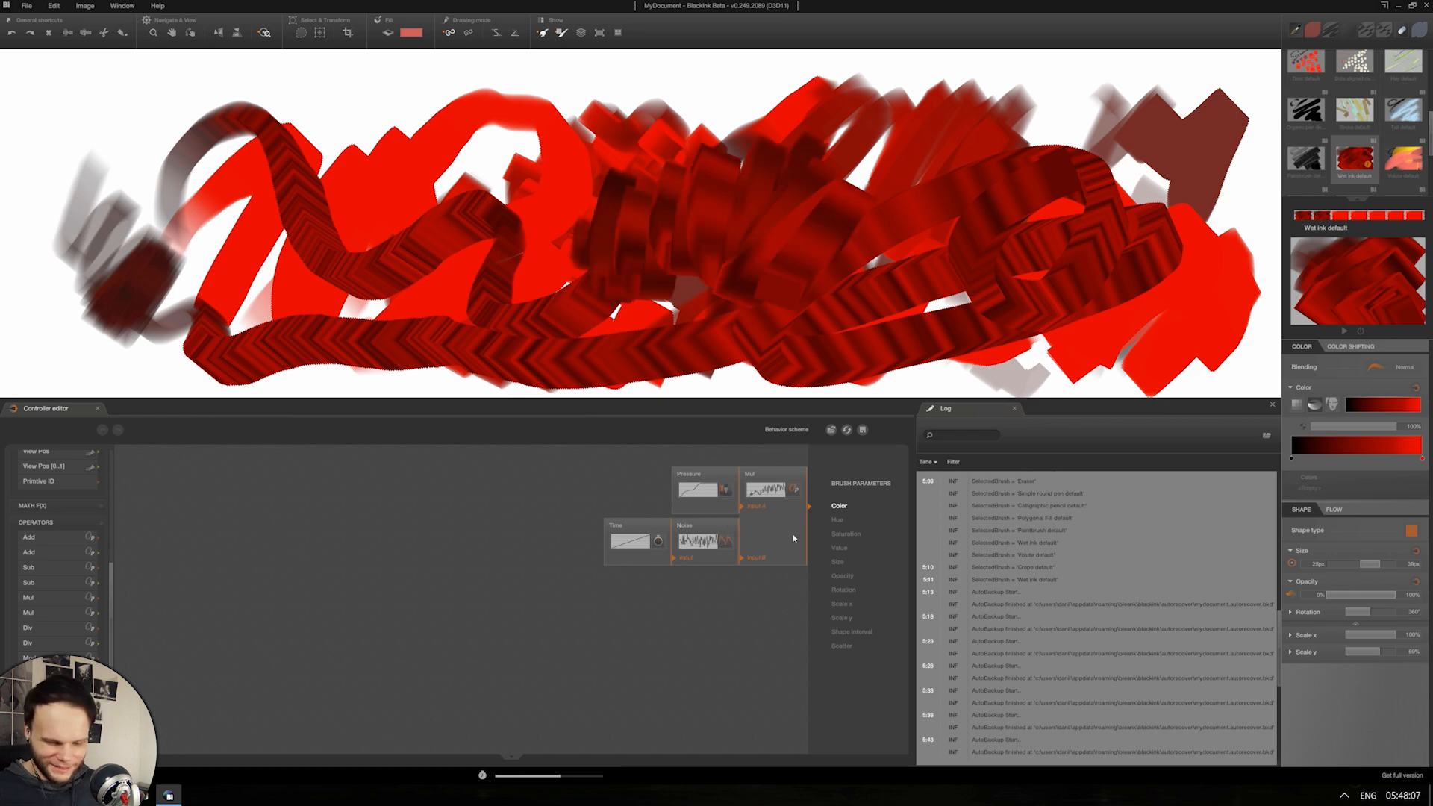
Step: Increase the period of the Noise node's smooth noise function and paint a test stroke over the existing ones
click(725, 541)
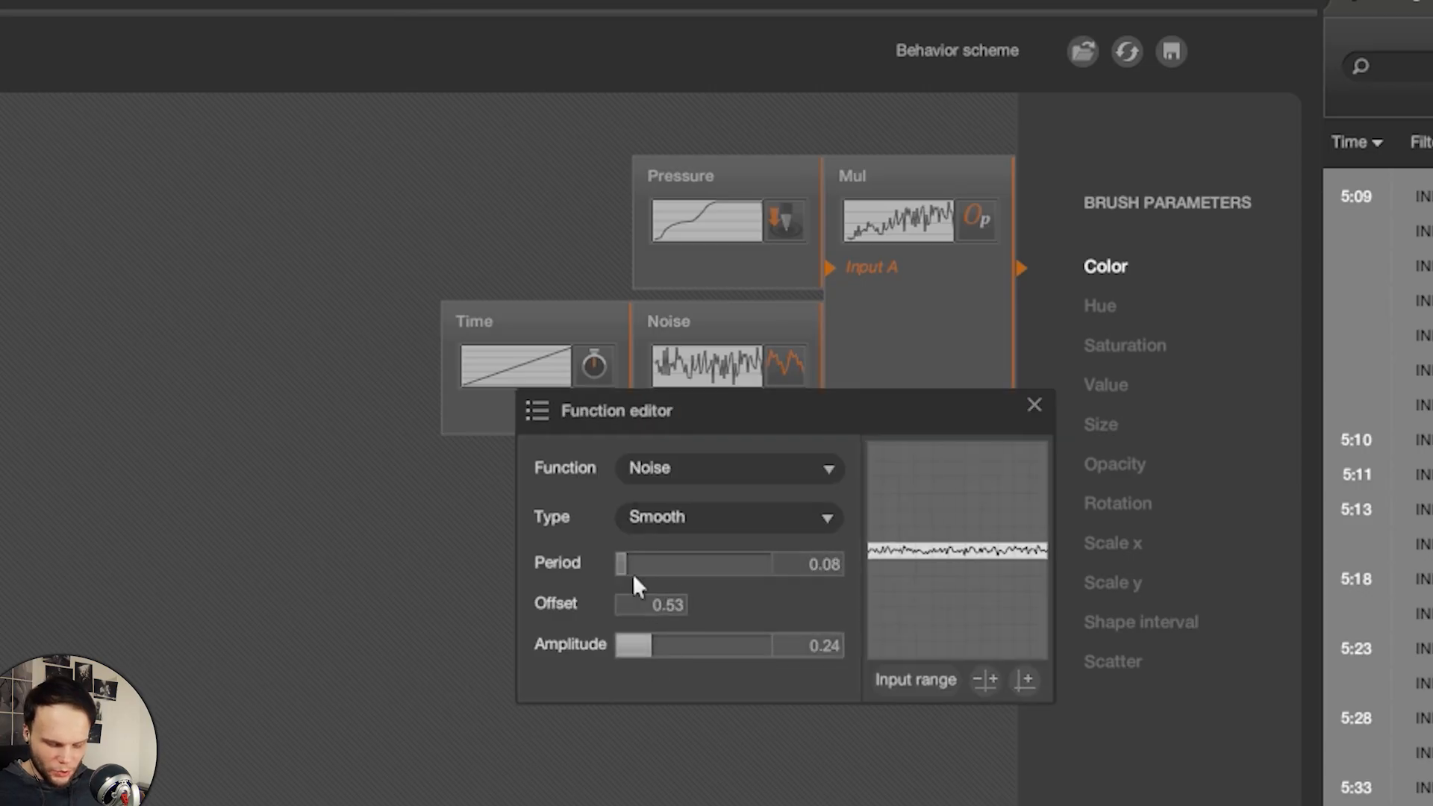
drag(630, 557, 681, 572)
mouse_move(670, 219)
mouse_down()
mouse_move(697, 189)
mouse_move(819, 215)
mouse_move(918, 298)
mouse_move(1079, 239)
mouse_up()
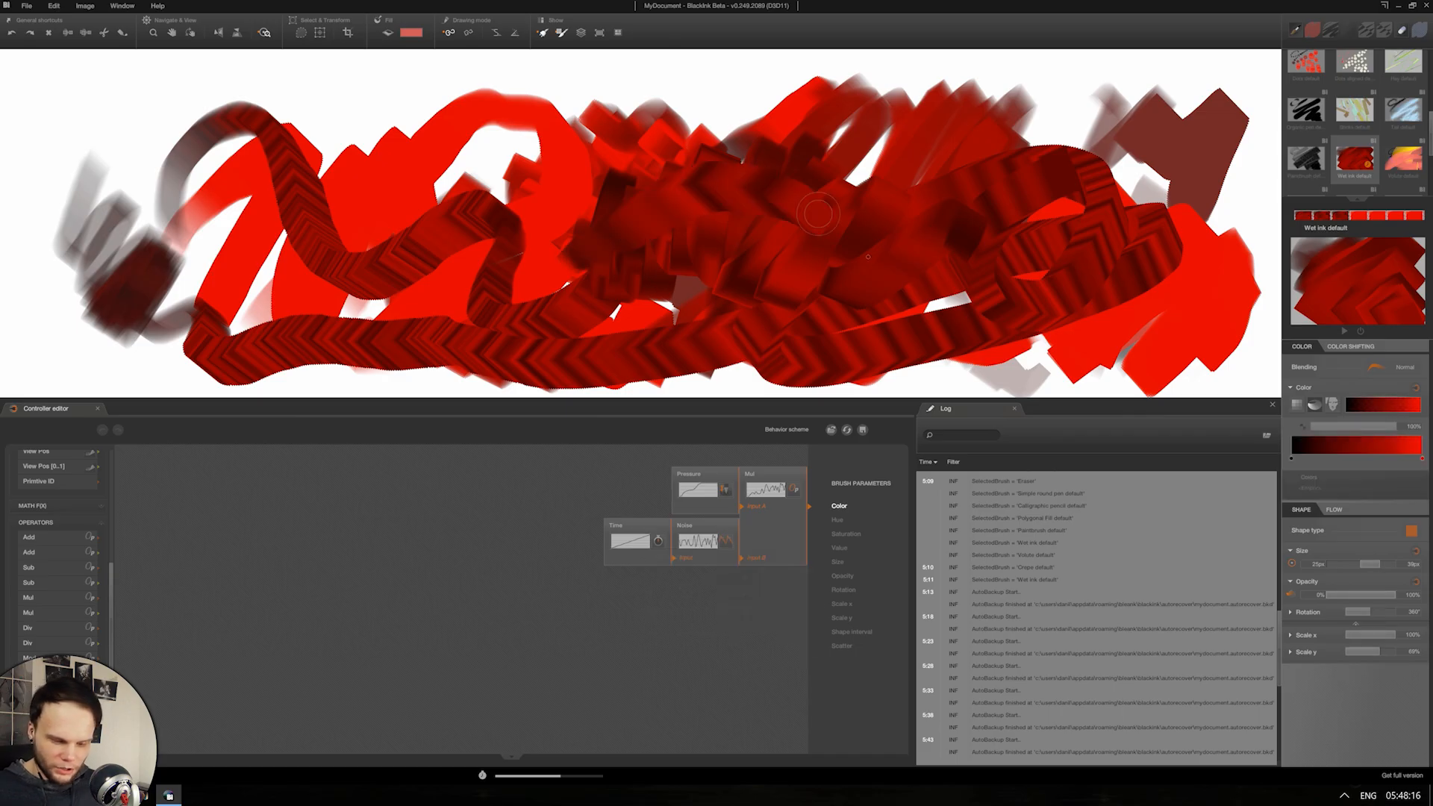
Step: Clear the canvas and paint long horizontal strokes to test the slower noise variation in the red gradient
key(Delete)
drag(515, 149, 675, 117)
drag(915, 109, 1259, 106)
drag(496, 218, 1329, 183)
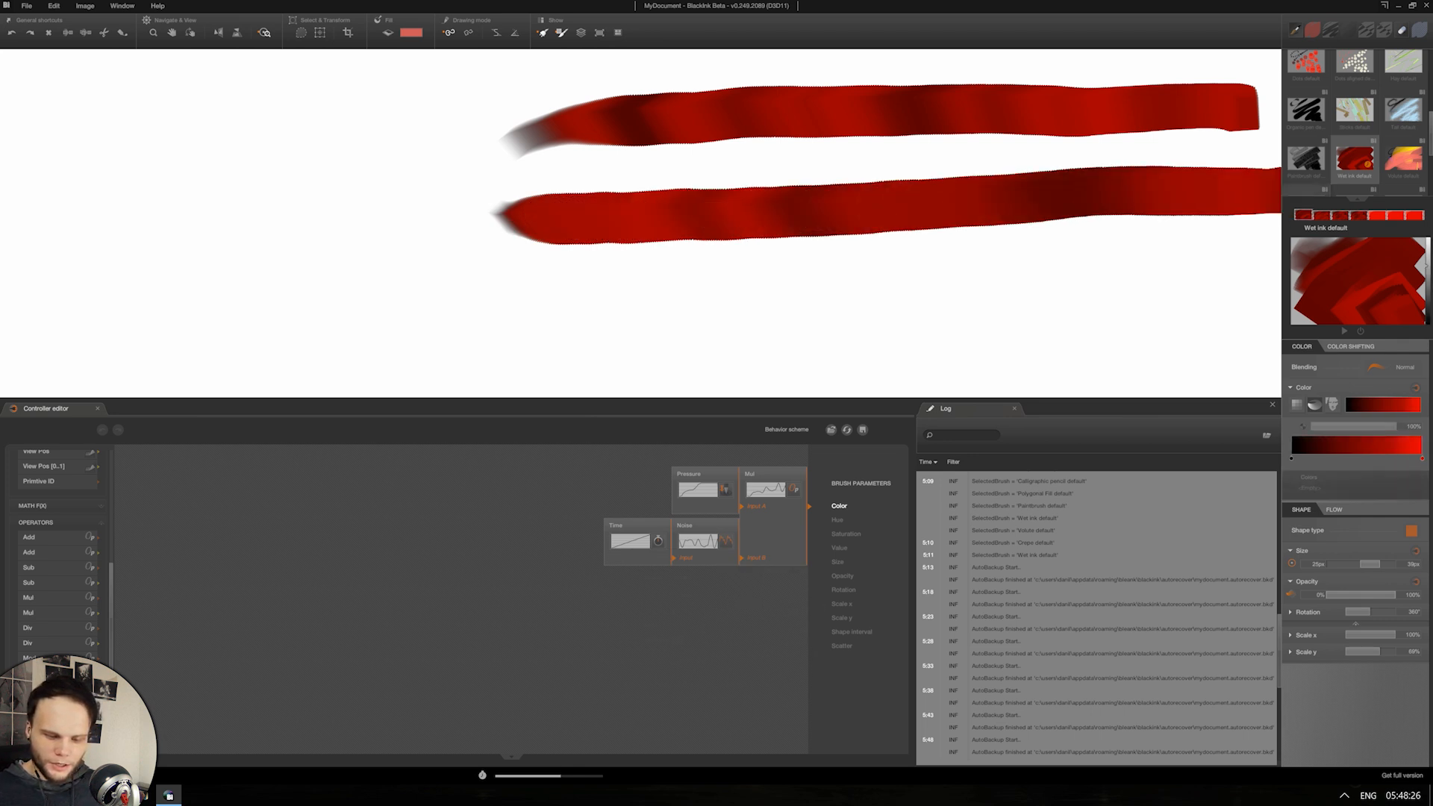
drag(829, 338, 636, 364)
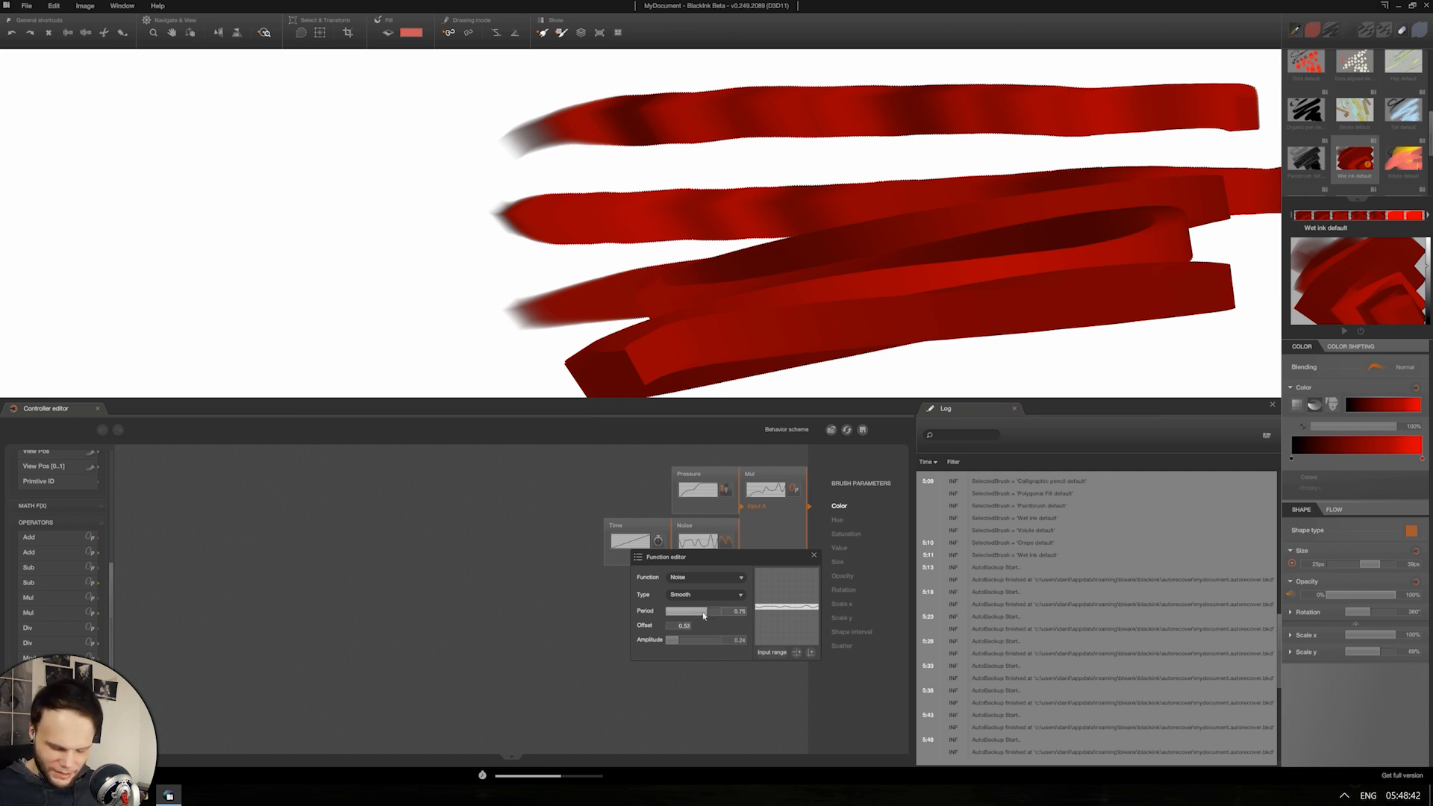
Step: Paint further long test strokes across the canvas to compare the adjusted noise period
drag(75, 165, 521, 139)
mouse_move(44, 243)
mouse_down()
mouse_move(502, 218)
mouse_move(470, 366)
mouse_up()
mouse_move(726, 256)
mouse_down()
mouse_move(720, 153)
mouse_move(784, 93)
mouse_move(1021, 340)
mouse_move(1174, 278)
mouse_up()
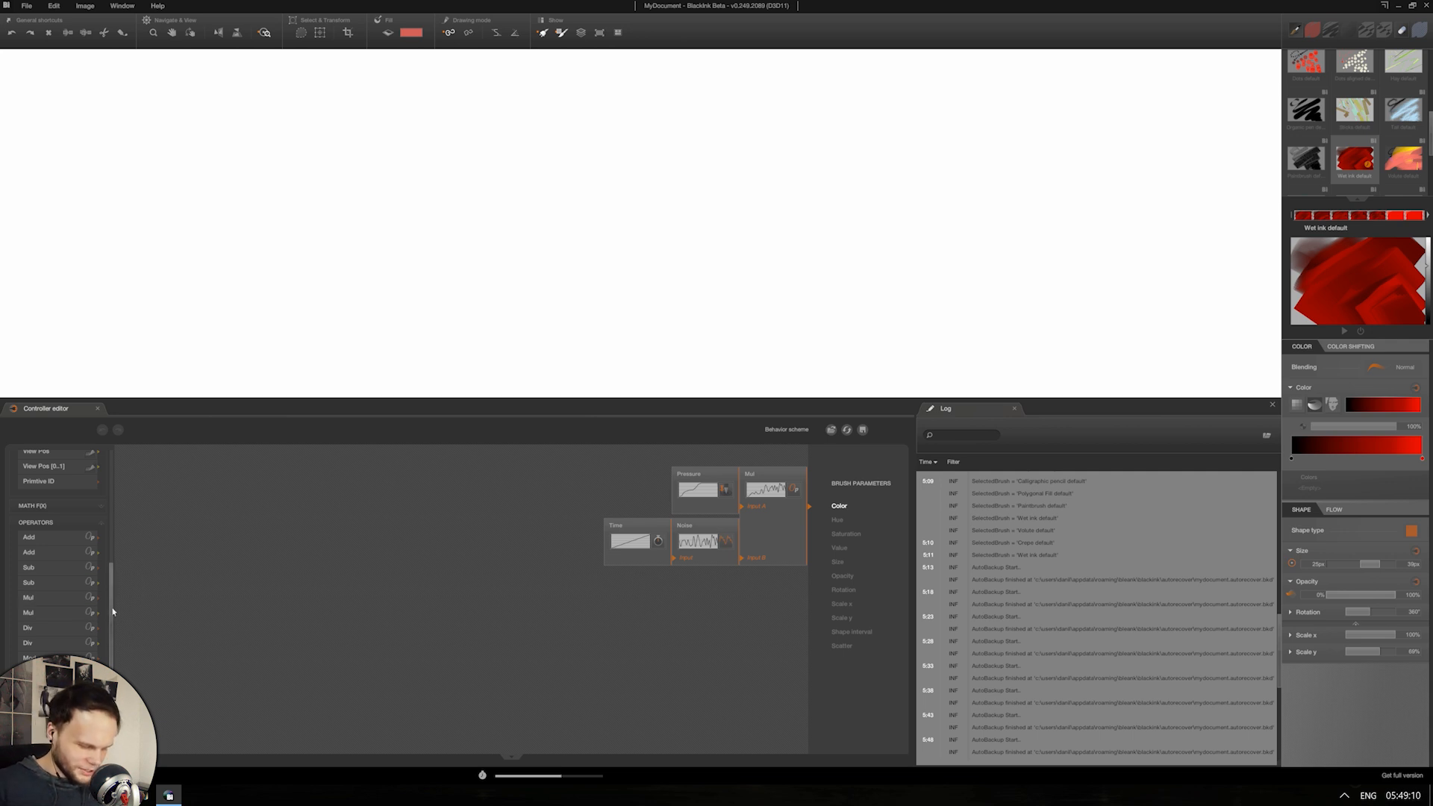
Step: Add a Distance operator node to the Color graph and place it on the Noise node's input
scroll(115, 629, down, 2)
drag(115, 622, 115, 623)
drag(60, 702, 481, 527)
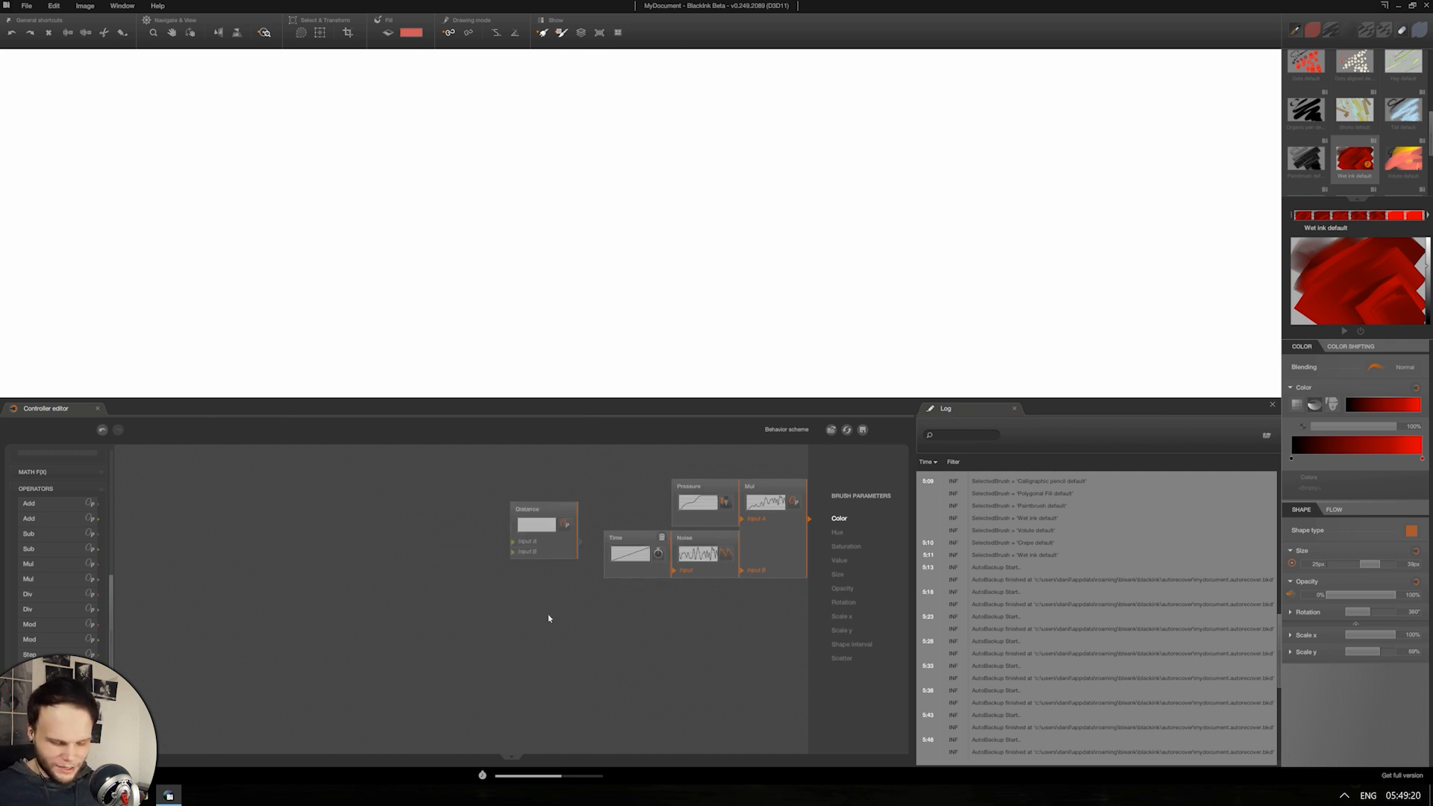
drag(548, 618, 549, 618)
drag(563, 554, 652, 595)
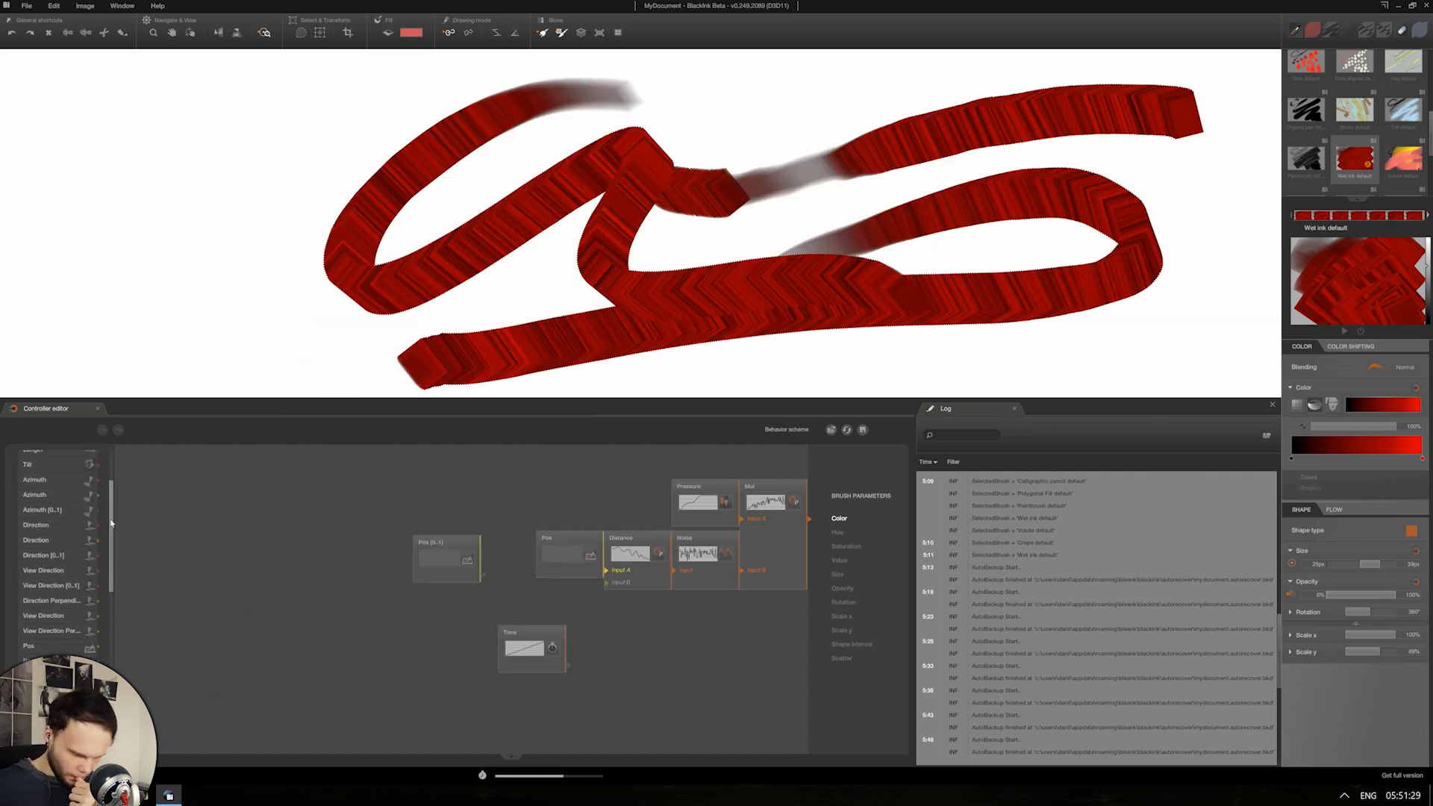
Step: Browse the stroke parameters and paint test strokes with the Length node driving the Noise node
scroll(112, 586, down, 3)
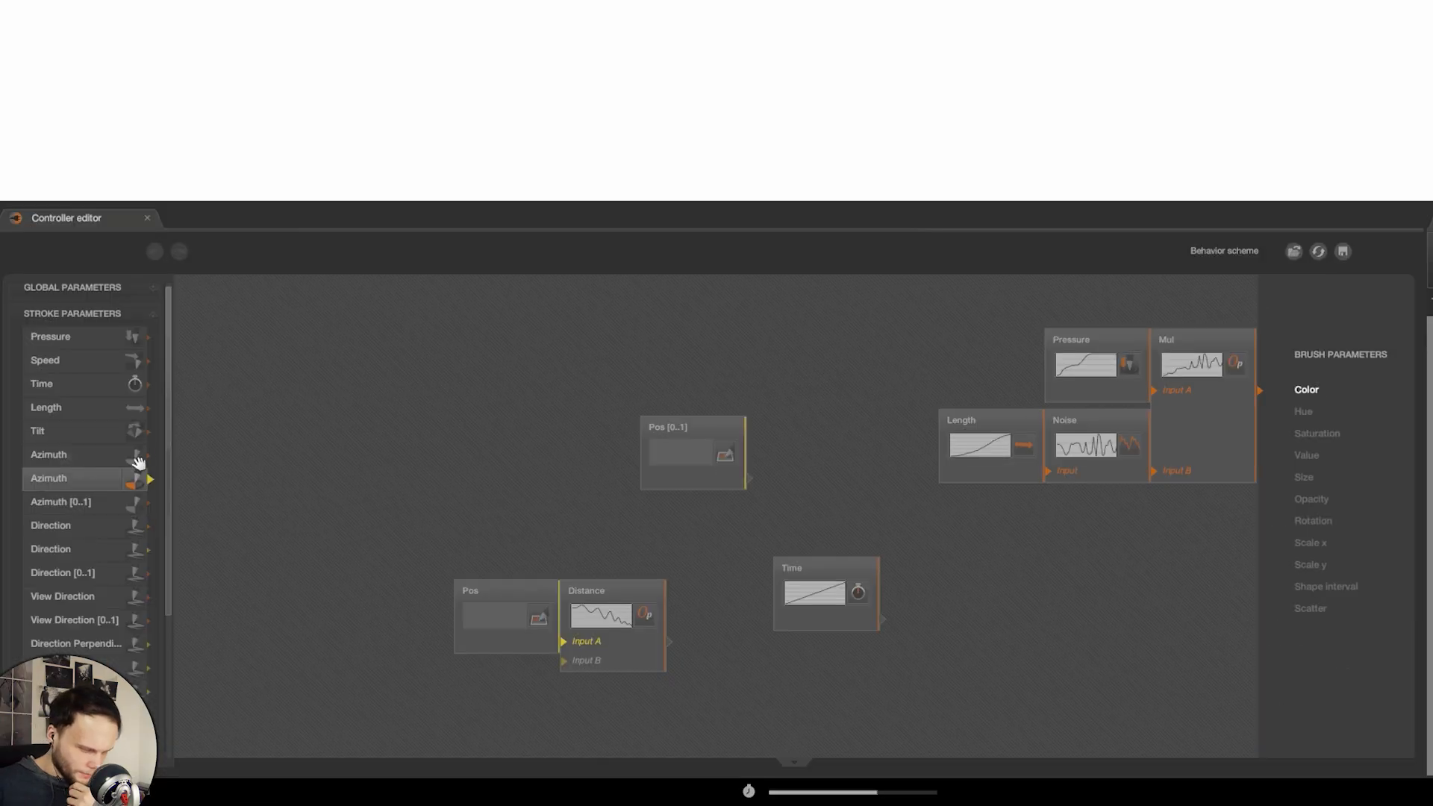
scroll(172, 496, up, 2)
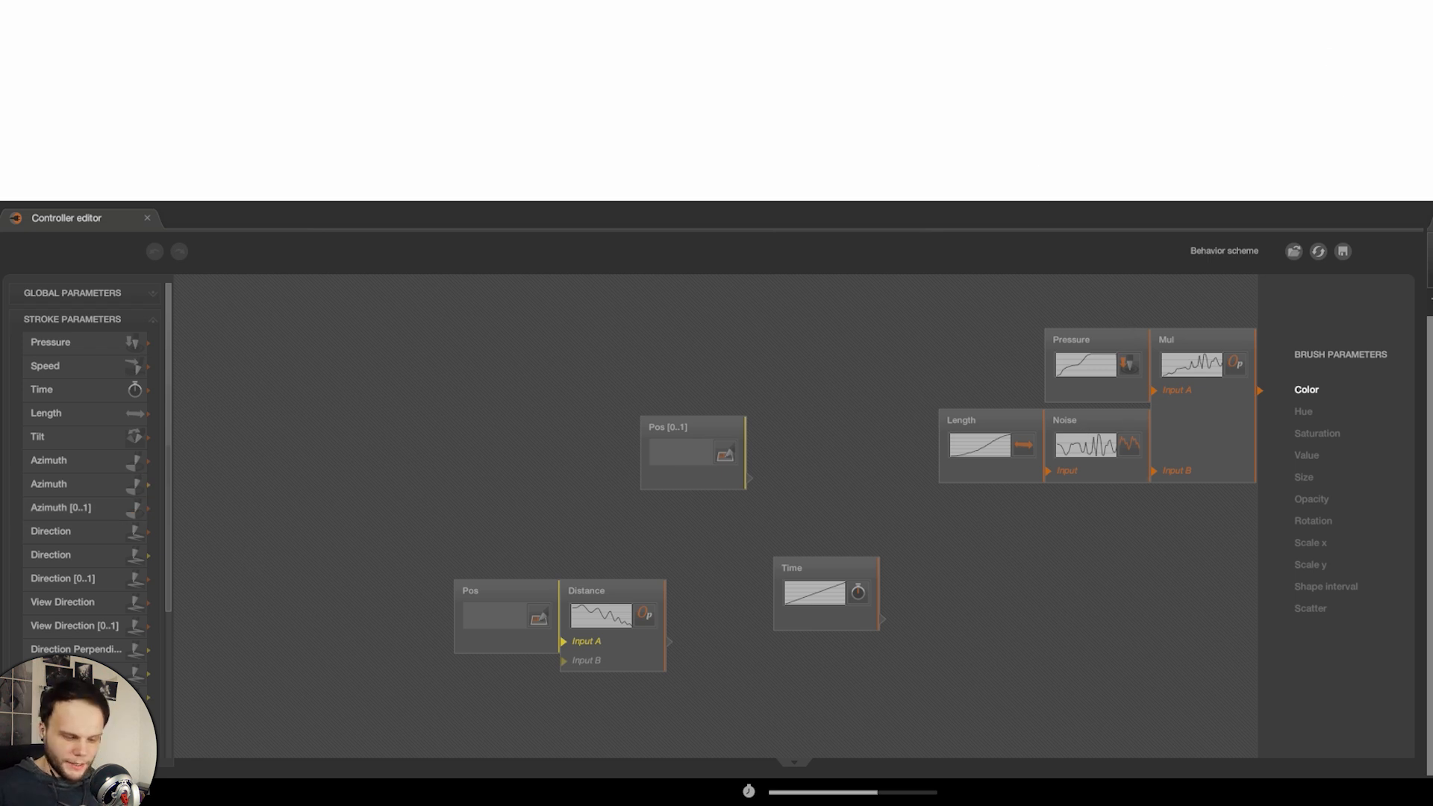
right_click(848, 379)
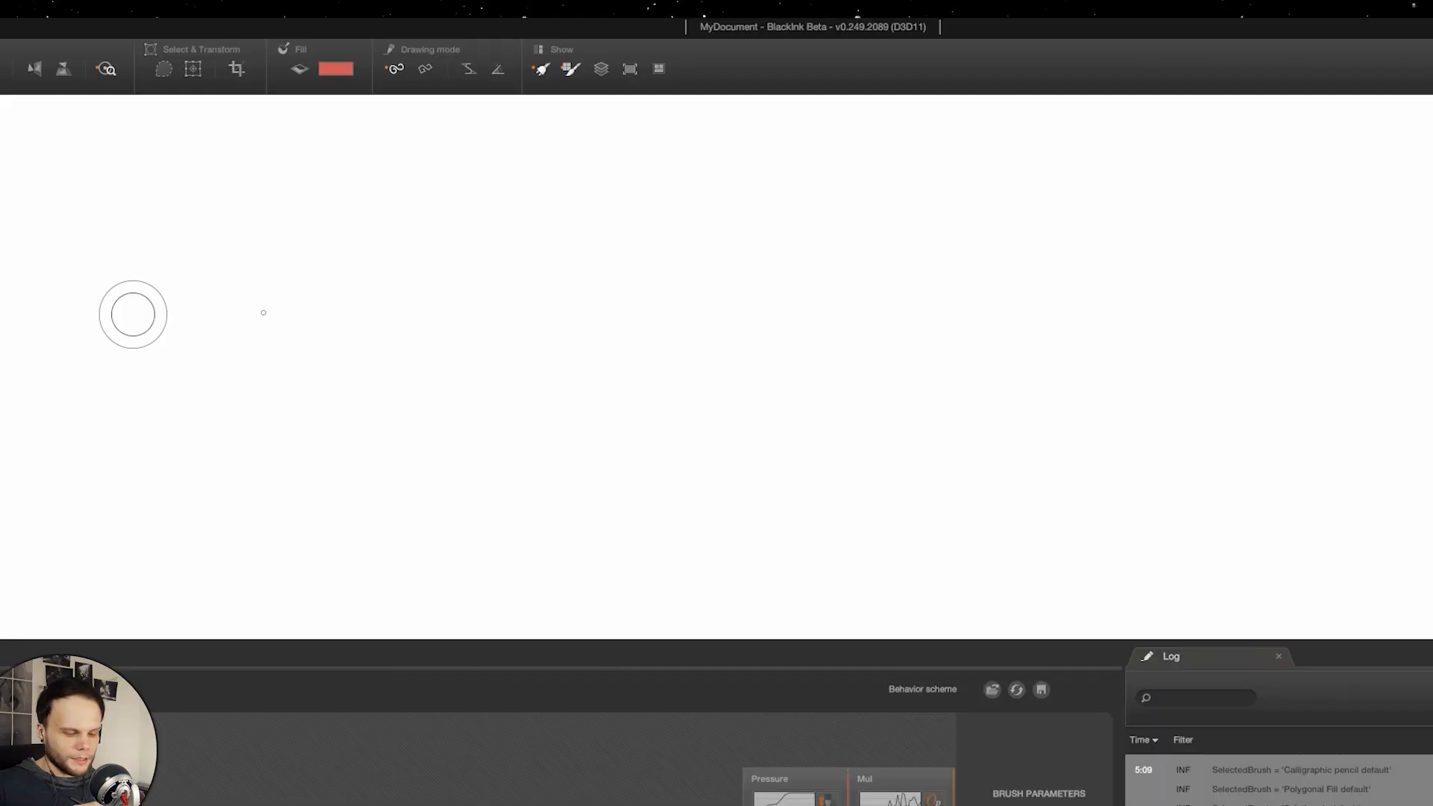
mouse_move(133, 314)
mouse_down()
mouse_move(1403, 298)
mouse_move(224, 433)
mouse_move(67, 522)
mouse_up()
mouse_move(1338, 556)
mouse_down()
mouse_move(517, 603)
mouse_move(112, 589)
mouse_up()
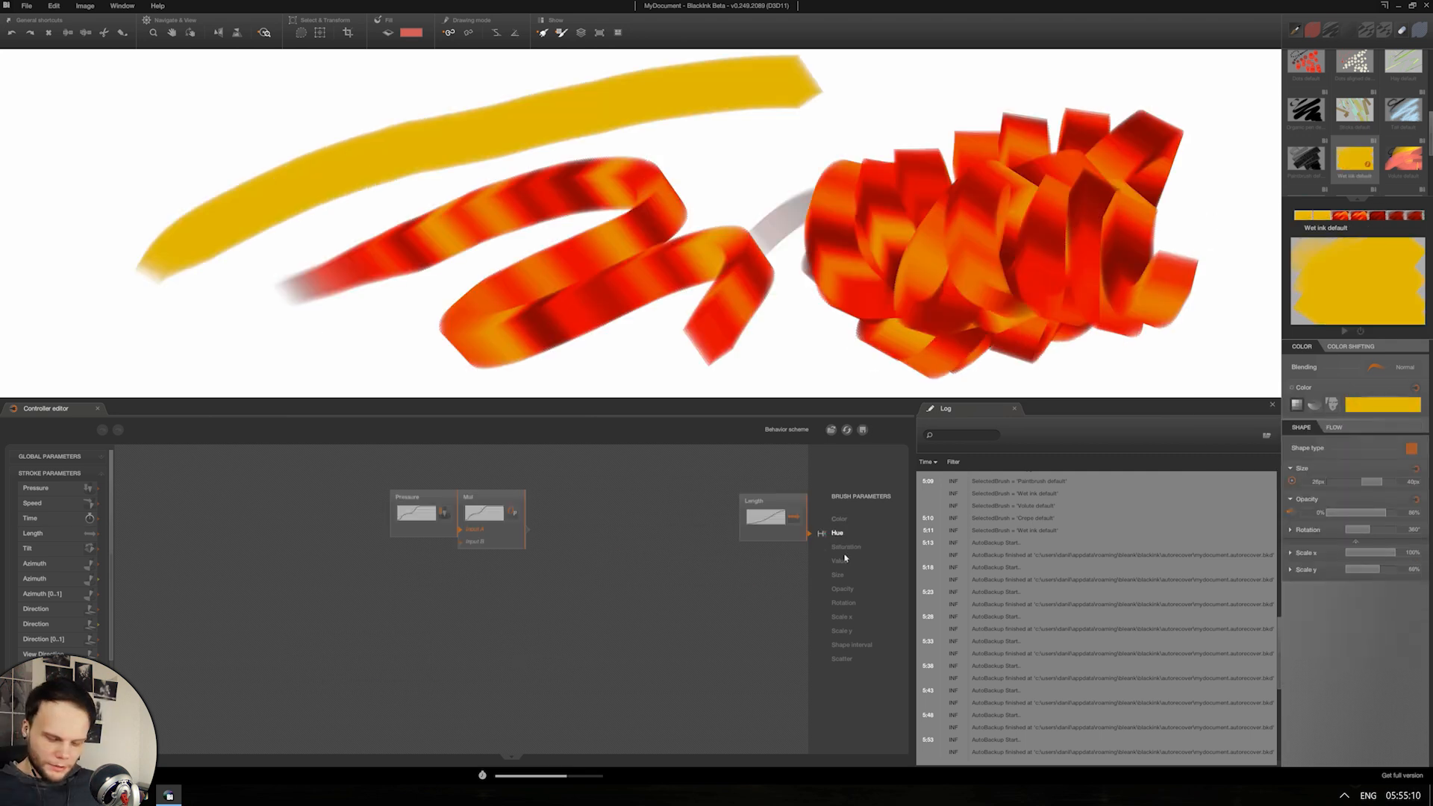
Step: View the controller graphs of the Hue, Saturation and Value brush parameters in turn
click(845, 554)
click(838, 533)
click(839, 548)
click(838, 562)
click(839, 533)
click(839, 548)
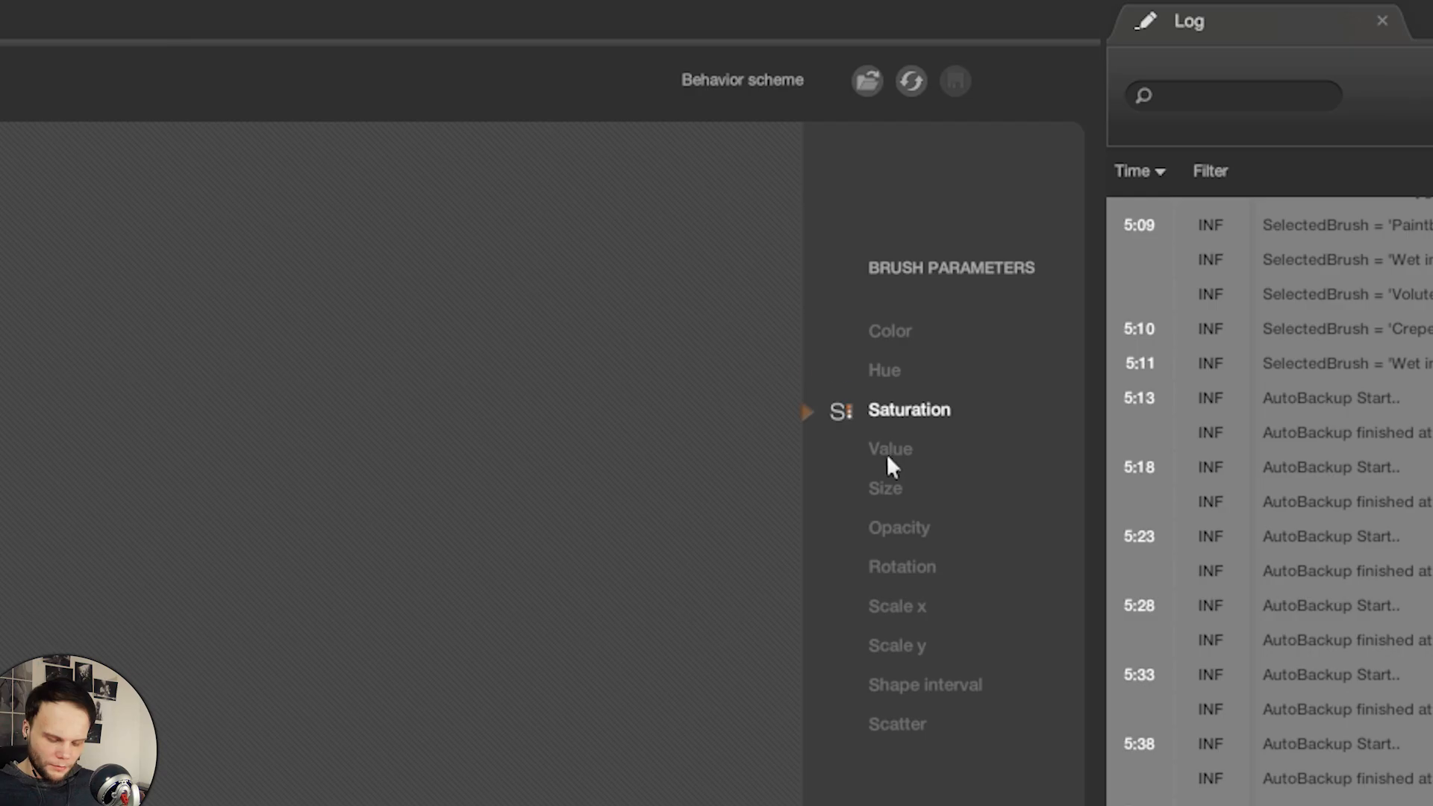
click(891, 450)
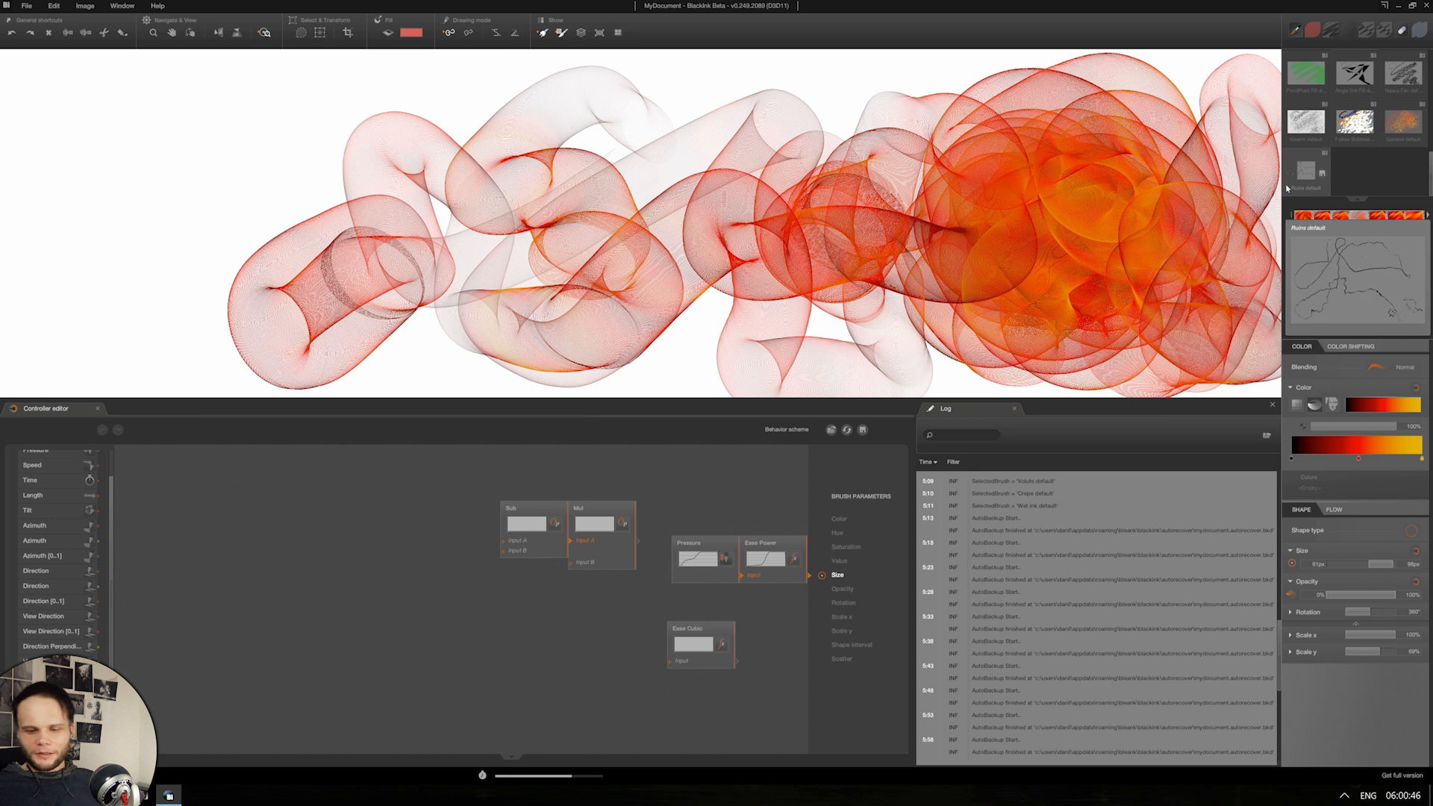
Step: Select the Garland default brush and paint spiky test strokes near the middle of the canvas
click(1395, 129)
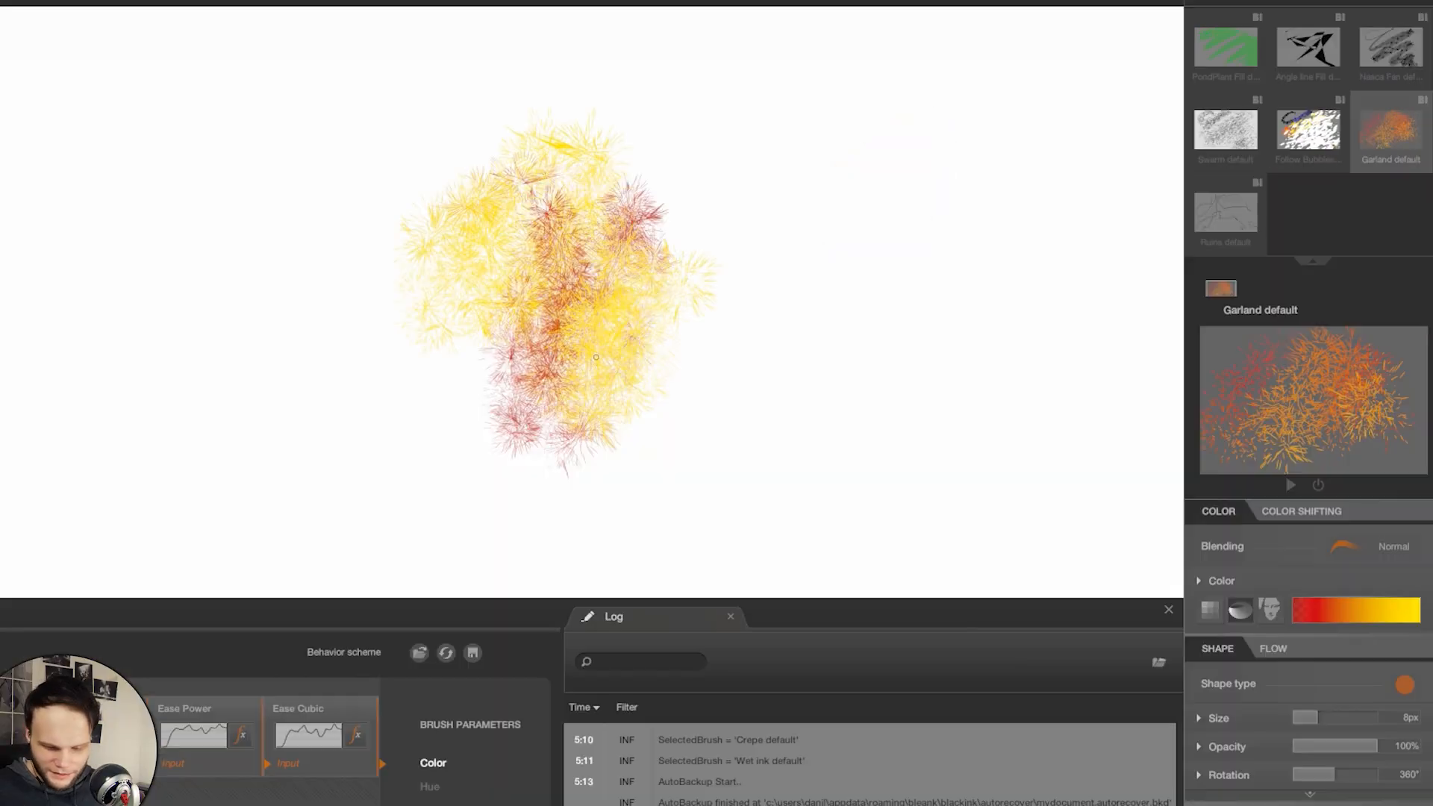
mouse_move(961, 174)
mouse_down()
mouse_move(951, 159)
mouse_move(975, 278)
mouse_move(1045, 177)
mouse_up()
drag(705, 396, 774, 332)
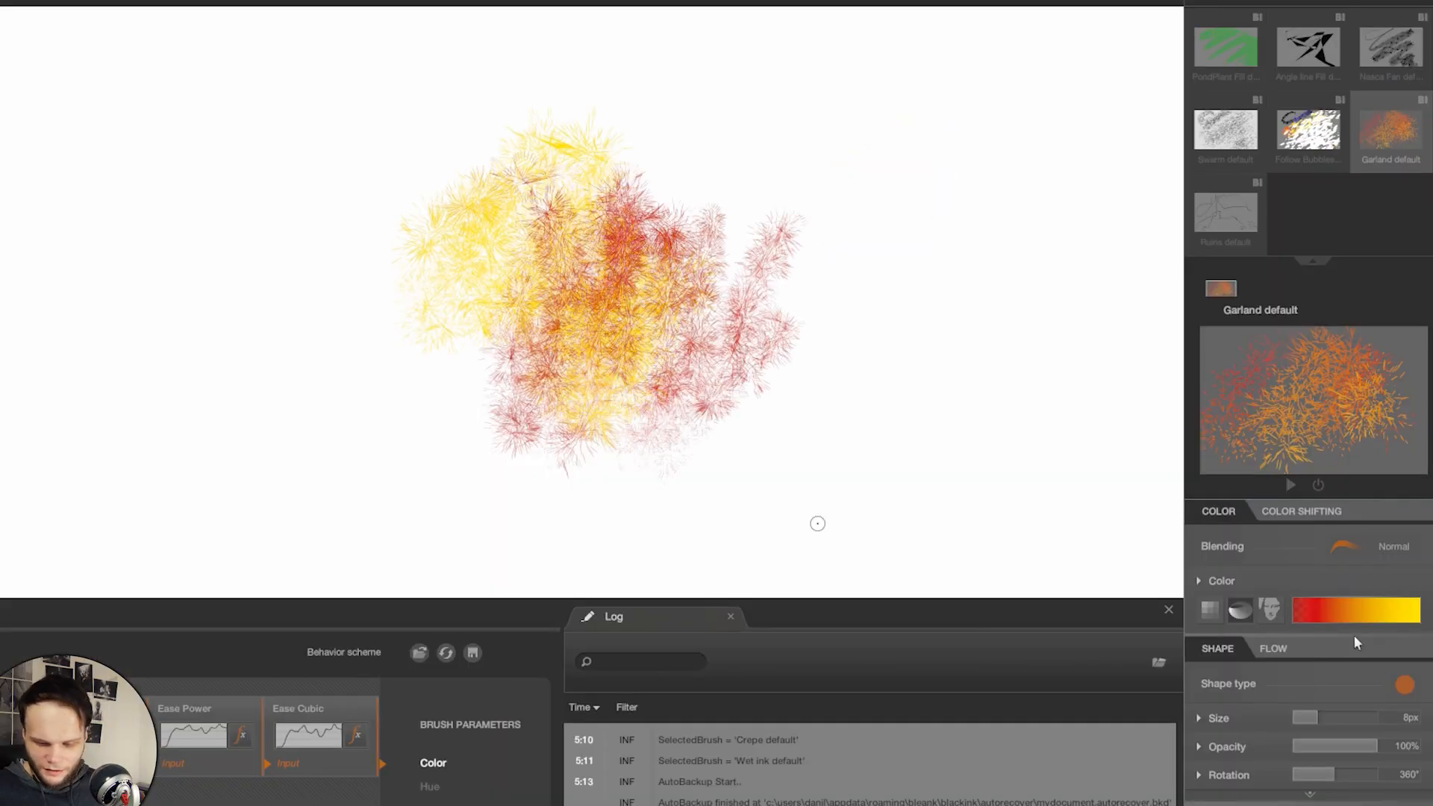
Step: Increase the Garland brush's size in several stages and paint test strokes over the cluster after each increase
drag(1317, 718, 1345, 717)
drag(576, 320, 582, 336)
mouse_move(750, 198)
mouse_down()
mouse_move(798, 318)
mouse_move(795, 382)
mouse_up()
drag(1345, 717, 1378, 717)
drag(486, 342, 418, 261)
drag(1345, 719, 1379, 723)
drag(448, 283, 597, 299)
mouse_move(768, 158)
mouse_down()
mouse_move(497, 254)
mouse_move(526, 343)
mouse_move(522, 299)
mouse_move(657, 268)
mouse_move(657, 448)
mouse_move(582, 418)
mouse_move(747, 336)
mouse_move(567, 321)
mouse_move(703, 220)
mouse_up()
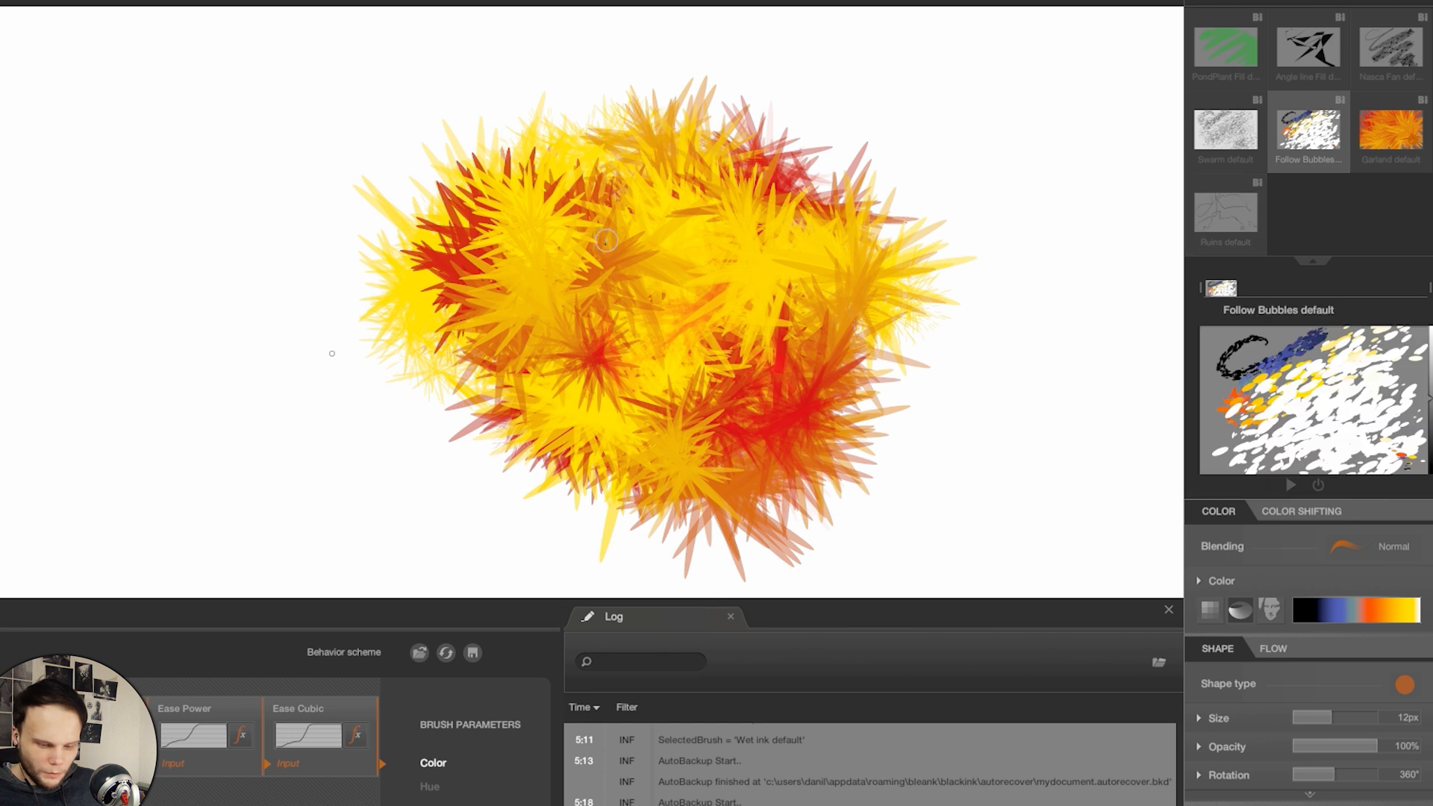
Step: Paint multicolored test strokes over the Garland cluster with the Follow Bubbles default brush
mouse_move(608, 232)
mouse_down()
mouse_move(372, 336)
mouse_move(552, 302)
mouse_up()
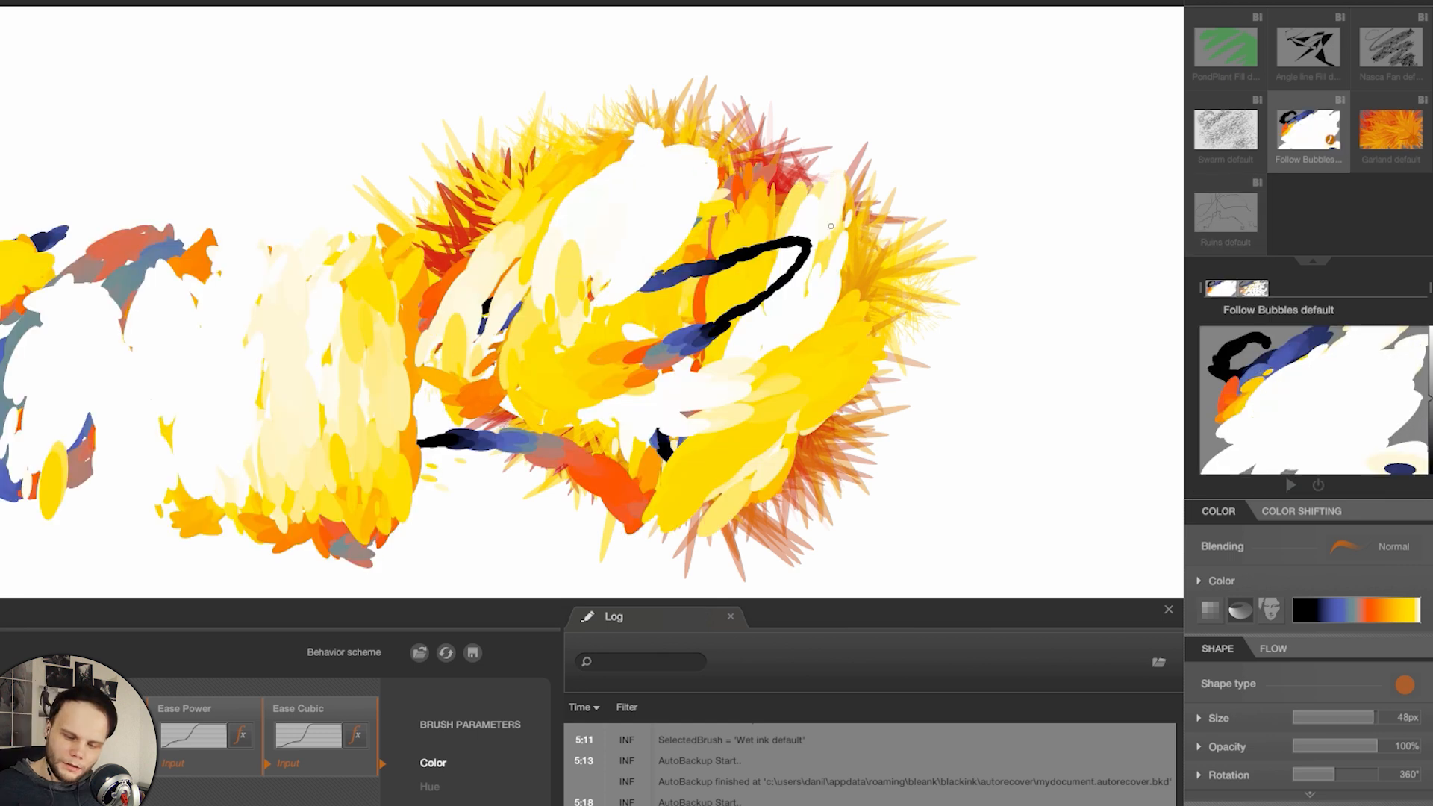
mouse_move(640, 339)
mouse_down()
mouse_move(864, 227)
mouse_move(858, 399)
mouse_move(884, 534)
mouse_up()
mouse_move(845, 342)
mouse_down()
mouse_move(735, 478)
mouse_move(799, 303)
mouse_move(773, 157)
mouse_move(806, 250)
mouse_up()
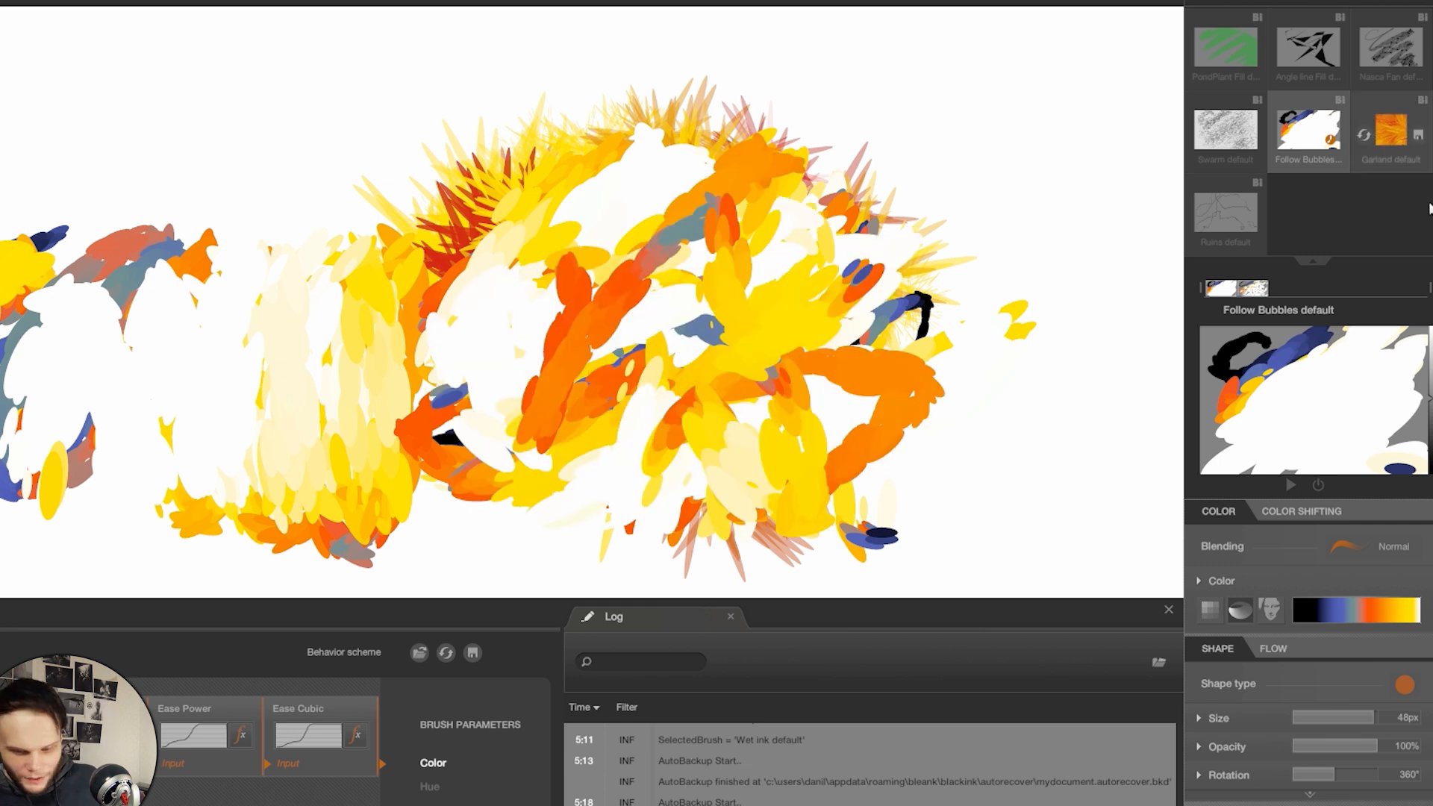
Step: Select the Swarm default brush, paint test strokes over the artwork, and open its Scatter parameter graph
scroll(1312, 132, up, 2)
click(1225, 198)
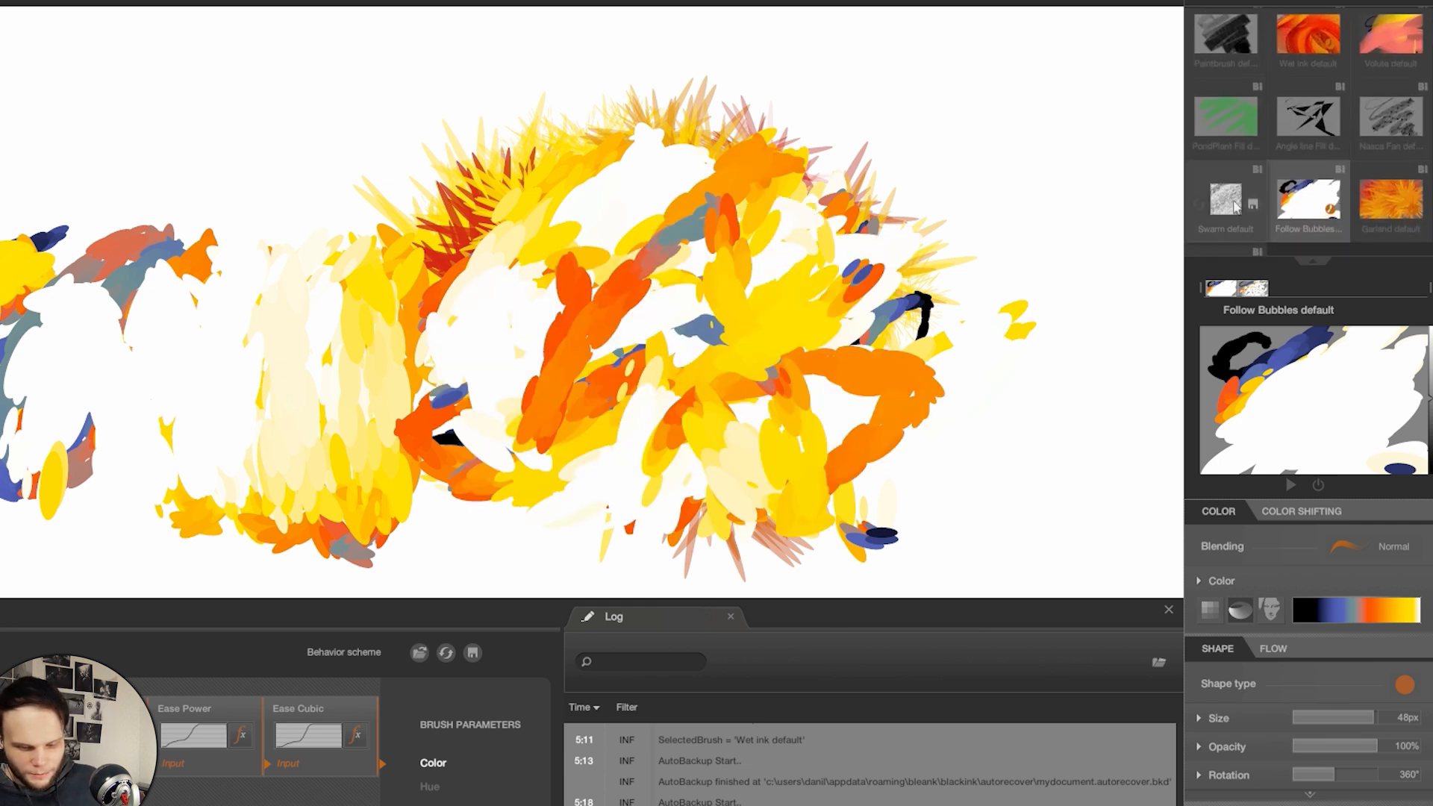
mouse_move(593, 317)
mouse_down()
mouse_move(657, 299)
mouse_move(821, 313)
mouse_move(1030, 209)
mouse_move(688, 194)
mouse_move(310, 332)
mouse_move(491, 208)
mouse_move(482, 500)
mouse_up()
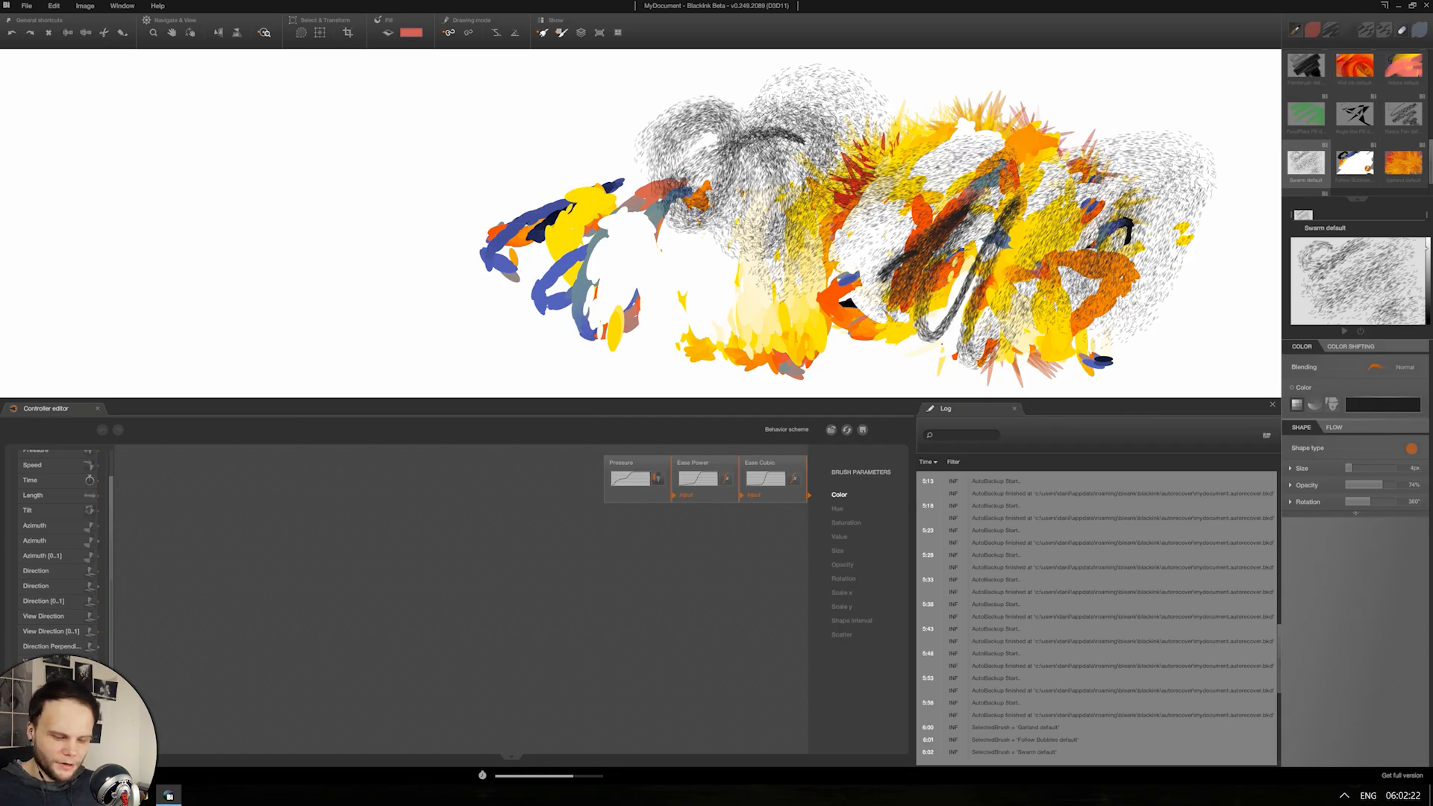
click(844, 636)
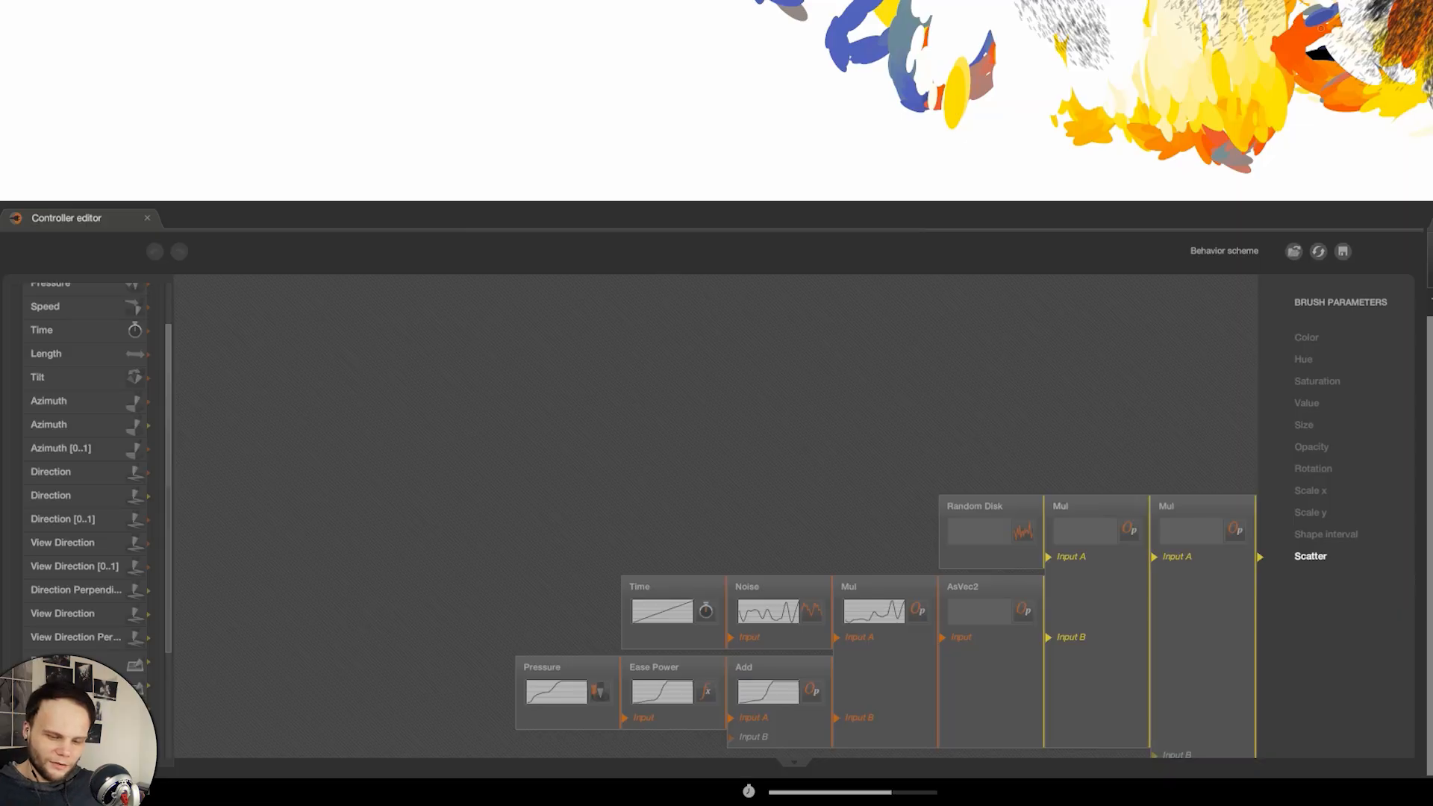
Step: Paint further strokes over the artwork, clear the canvas, and paint a new test stroke
drag(1321, 28, 1278, 29)
mouse_move(511, 126)
mouse_down()
mouse_move(230, 308)
mouse_move(509, 354)
mouse_move(71, 215)
mouse_move(139, 217)
mouse_move(627, 78)
mouse_move(979, 67)
mouse_move(1223, 101)
mouse_up()
click(48, 33)
mouse_move(207, 133)
mouse_down()
mouse_move(873, 233)
mouse_move(259, 246)
mouse_move(307, 342)
mouse_move(1153, 321)
mouse_move(993, 231)
mouse_move(746, 224)
mouse_up()
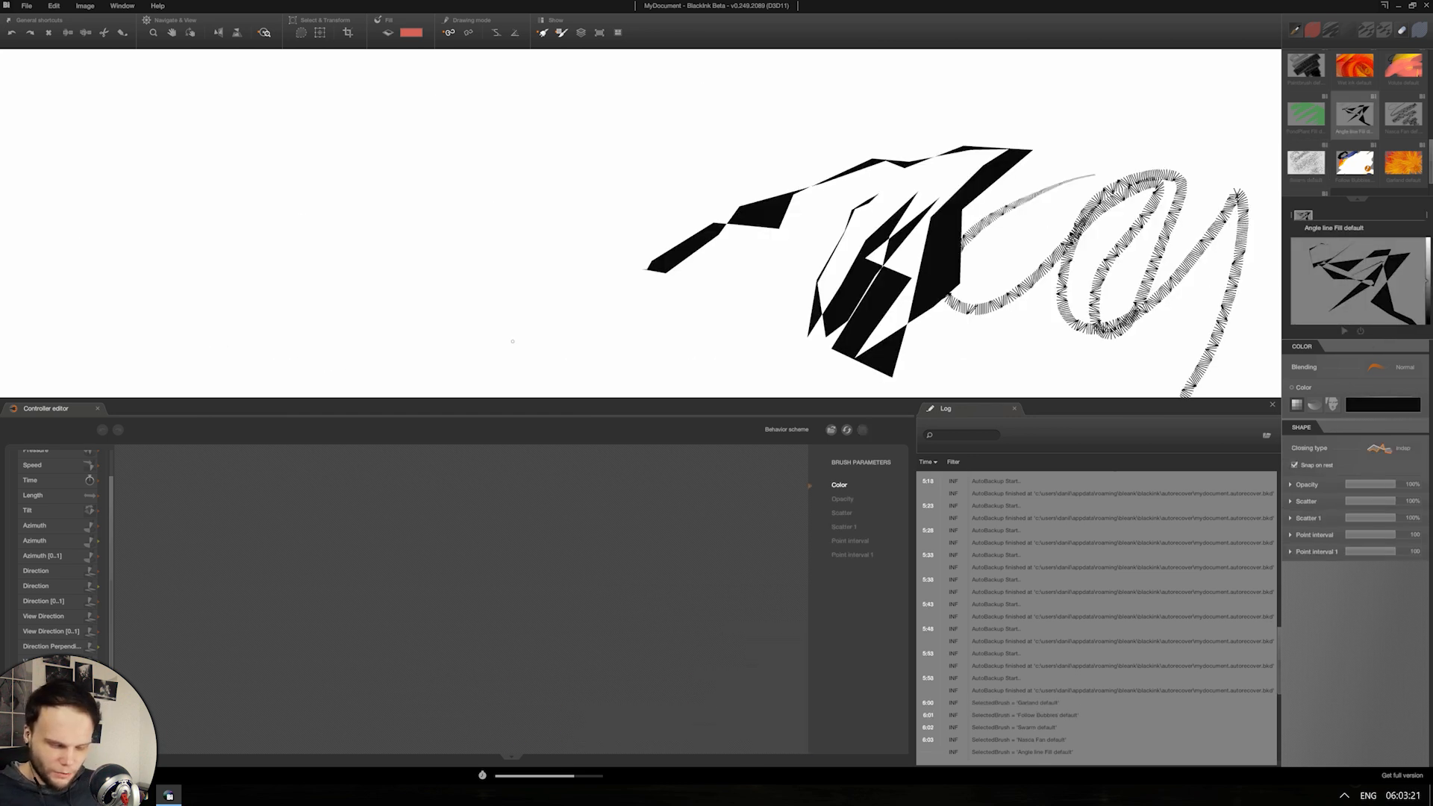
Step: Paint long looping angular strokes across the canvas with the Angle line Fill default brush
mouse_move(513, 341)
mouse_down()
mouse_move(512, 146)
mouse_move(283, 256)
mouse_move(798, 104)
mouse_move(983, 109)
mouse_up()
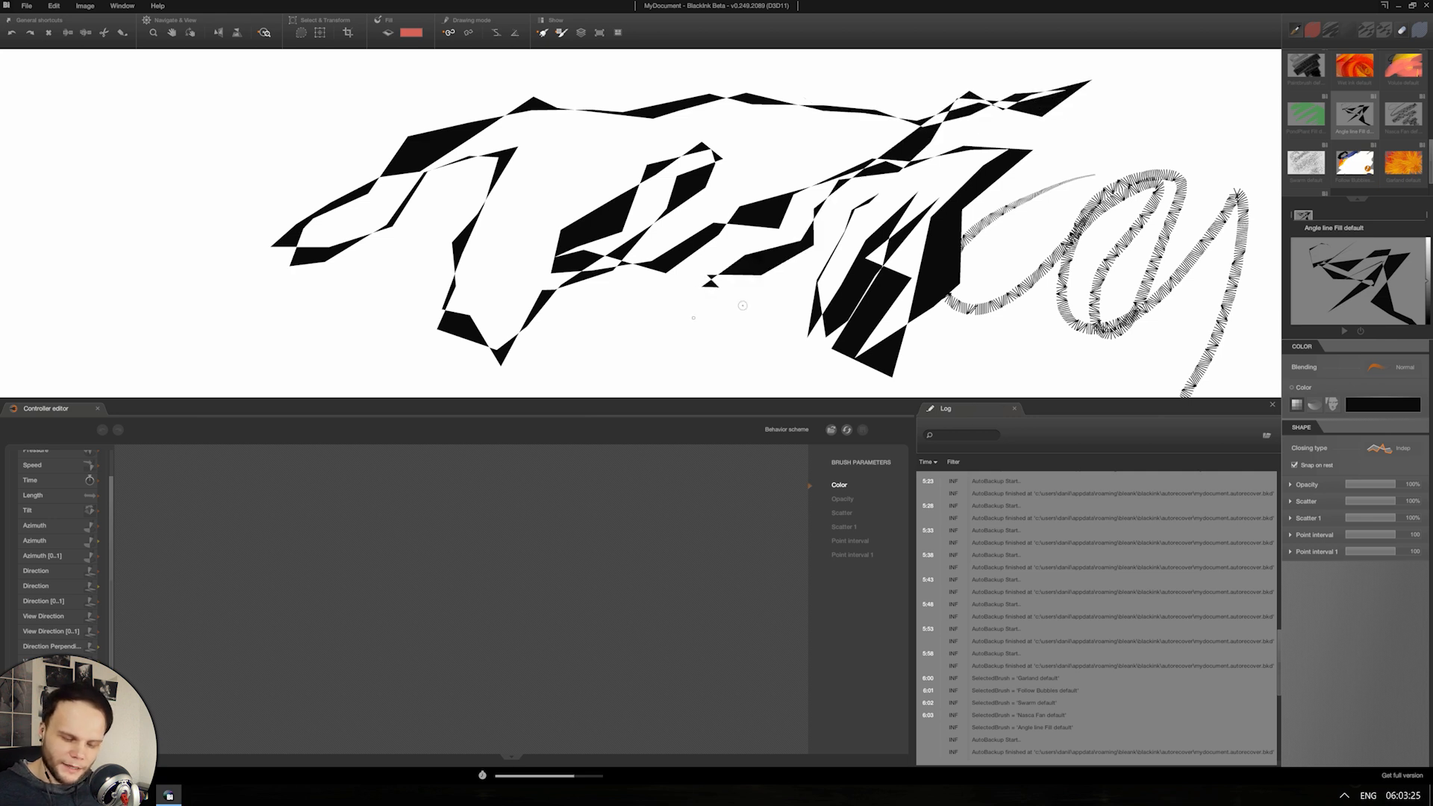
mouse_move(691, 328)
mouse_down()
mouse_move(873, 342)
mouse_move(1133, 130)
mouse_move(1202, 147)
mouse_up()
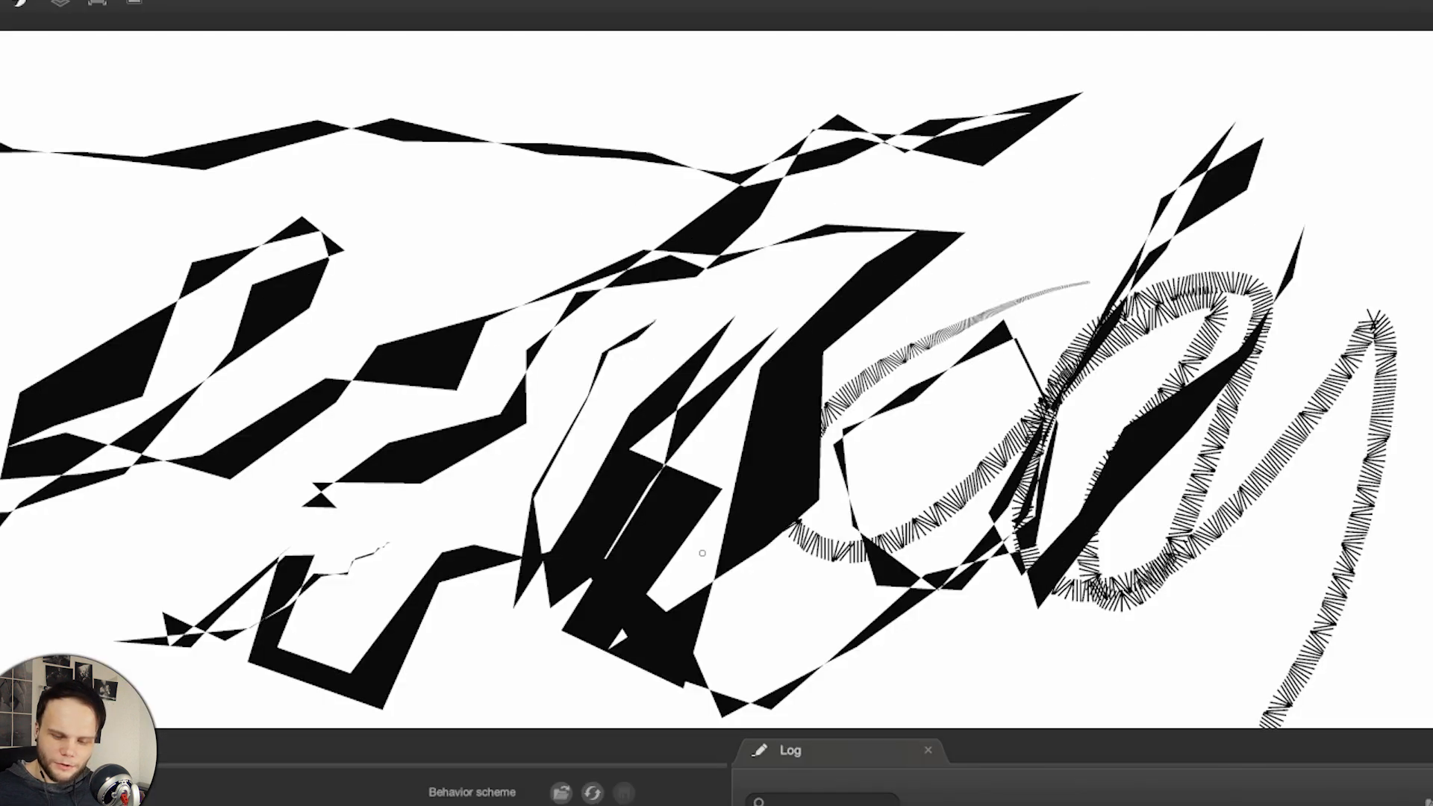
mouse_move(702, 553)
mouse_down()
mouse_move(195, 211)
mouse_move(485, 203)
mouse_up()
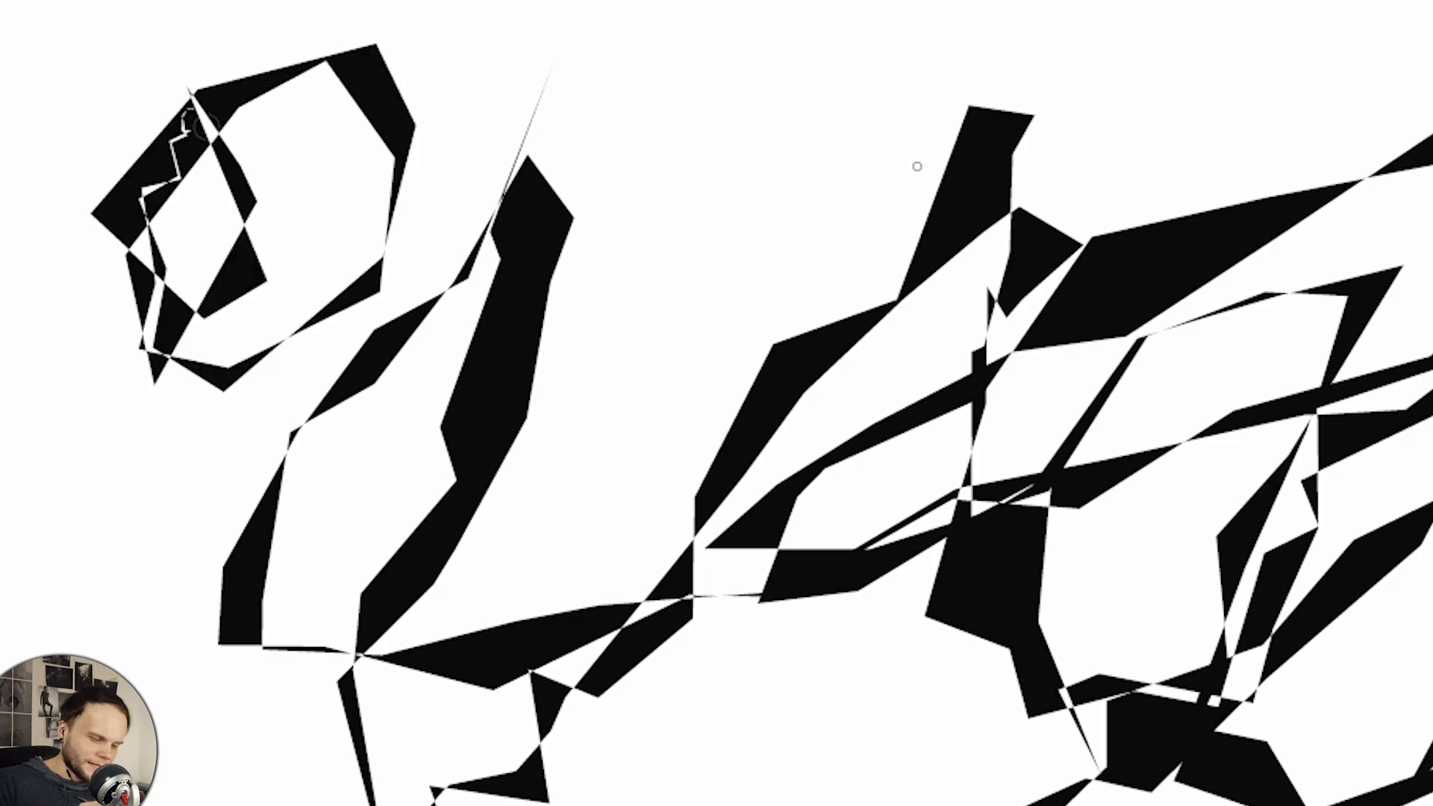
mouse_move(677, 106)
mouse_down()
mouse_move(141, 152)
mouse_move(316, 66)
mouse_move(598, 142)
mouse_move(91, 254)
mouse_move(412, 366)
mouse_move(741, 327)
mouse_move(859, 299)
mouse_move(1030, 112)
mouse_move(1269, 186)
mouse_move(1347, 164)
mouse_move(1351, 365)
mouse_move(787, 206)
mouse_up()
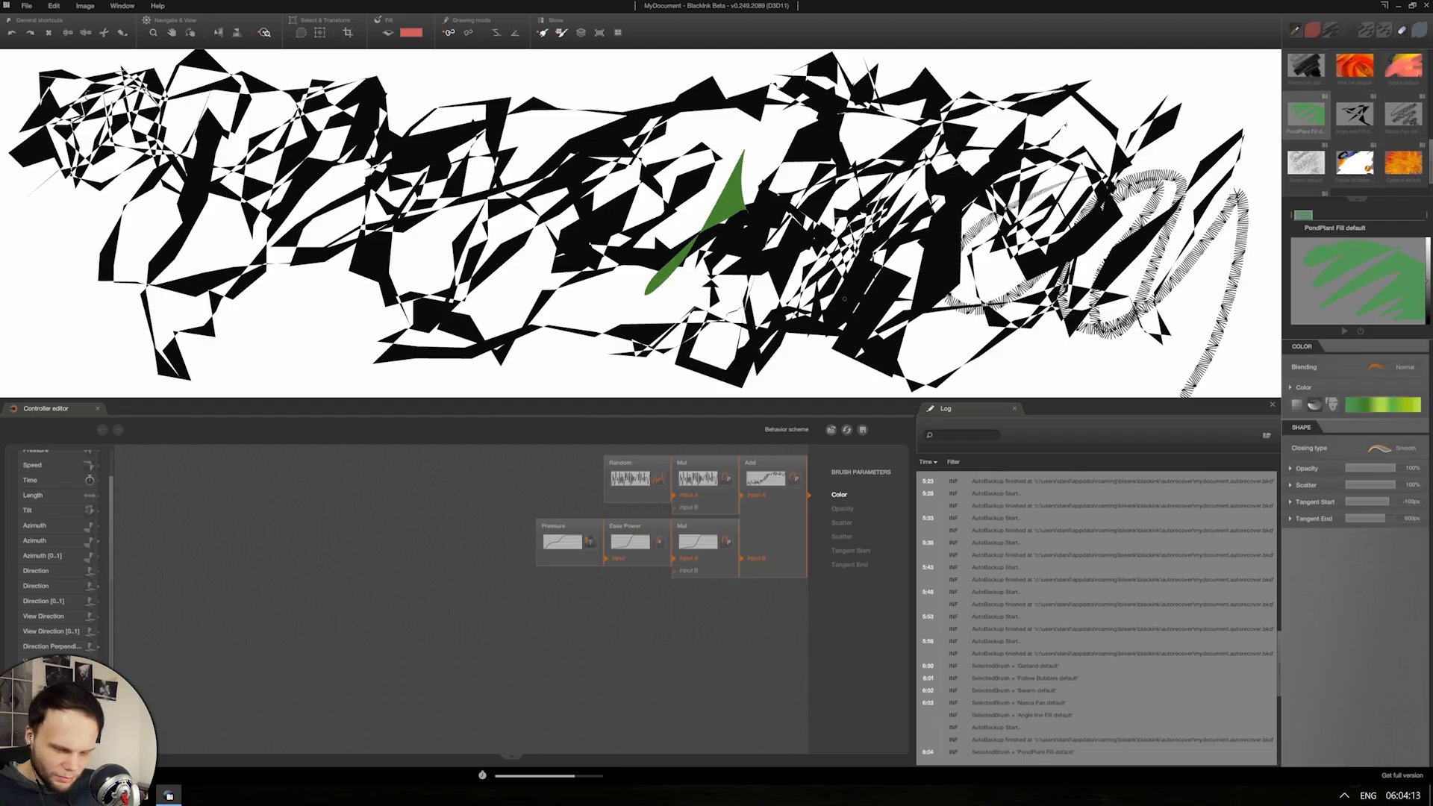
Step: Paint large filled green shapes over the black angular strokes with the PondPlant Fill default brush
drag(844, 299, 993, 155)
mouse_move(888, 302)
mouse_down()
mouse_move(971, 101)
mouse_move(656, 112)
mouse_move(523, 209)
mouse_move(582, 328)
mouse_up()
mouse_move(422, 350)
mouse_down()
mouse_move(343, 291)
mouse_move(702, 341)
mouse_move(907, 168)
mouse_move(1061, 253)
mouse_move(1085, 153)
mouse_move(1113, 218)
mouse_move(1079, 276)
mouse_up()
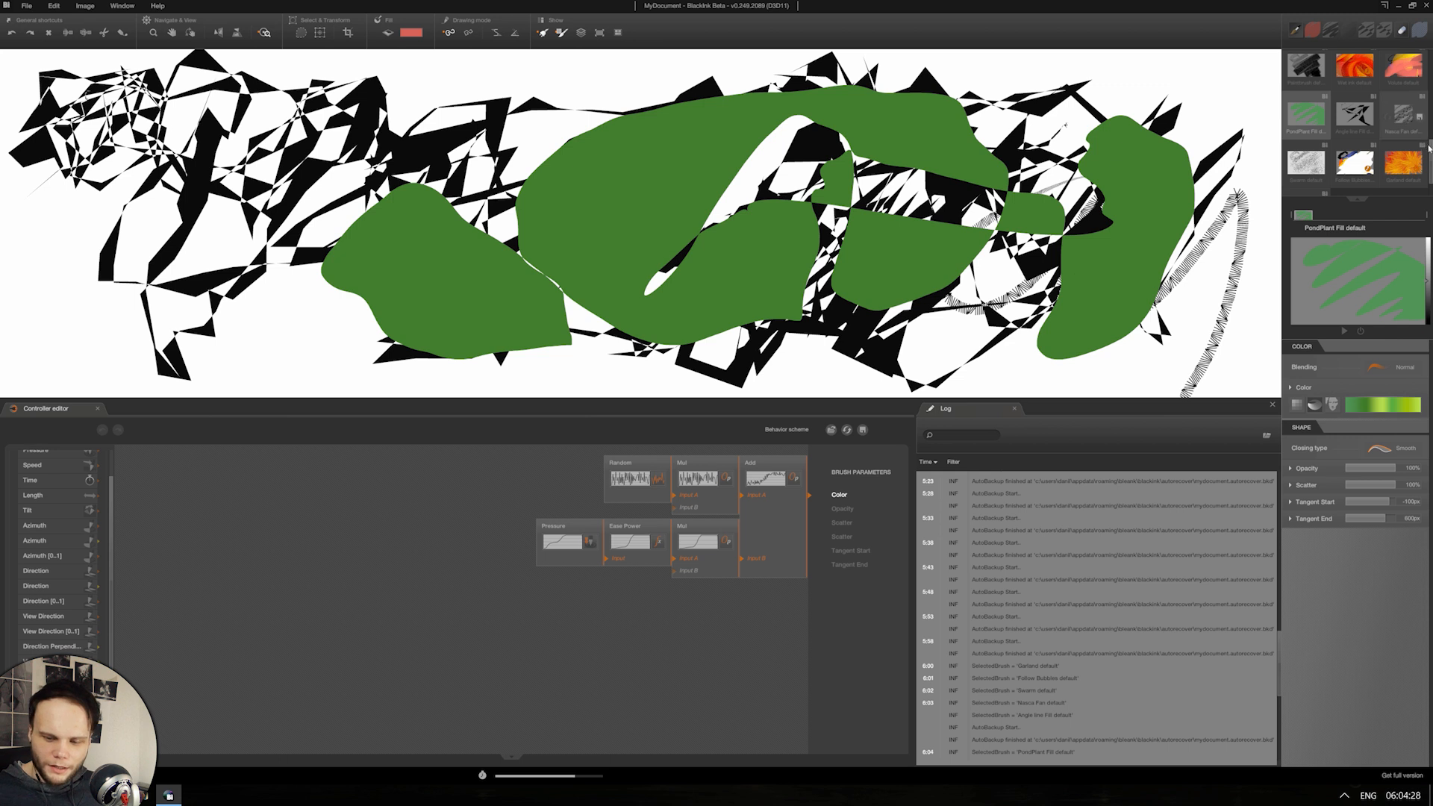
scroll(1418, 144, up, 1)
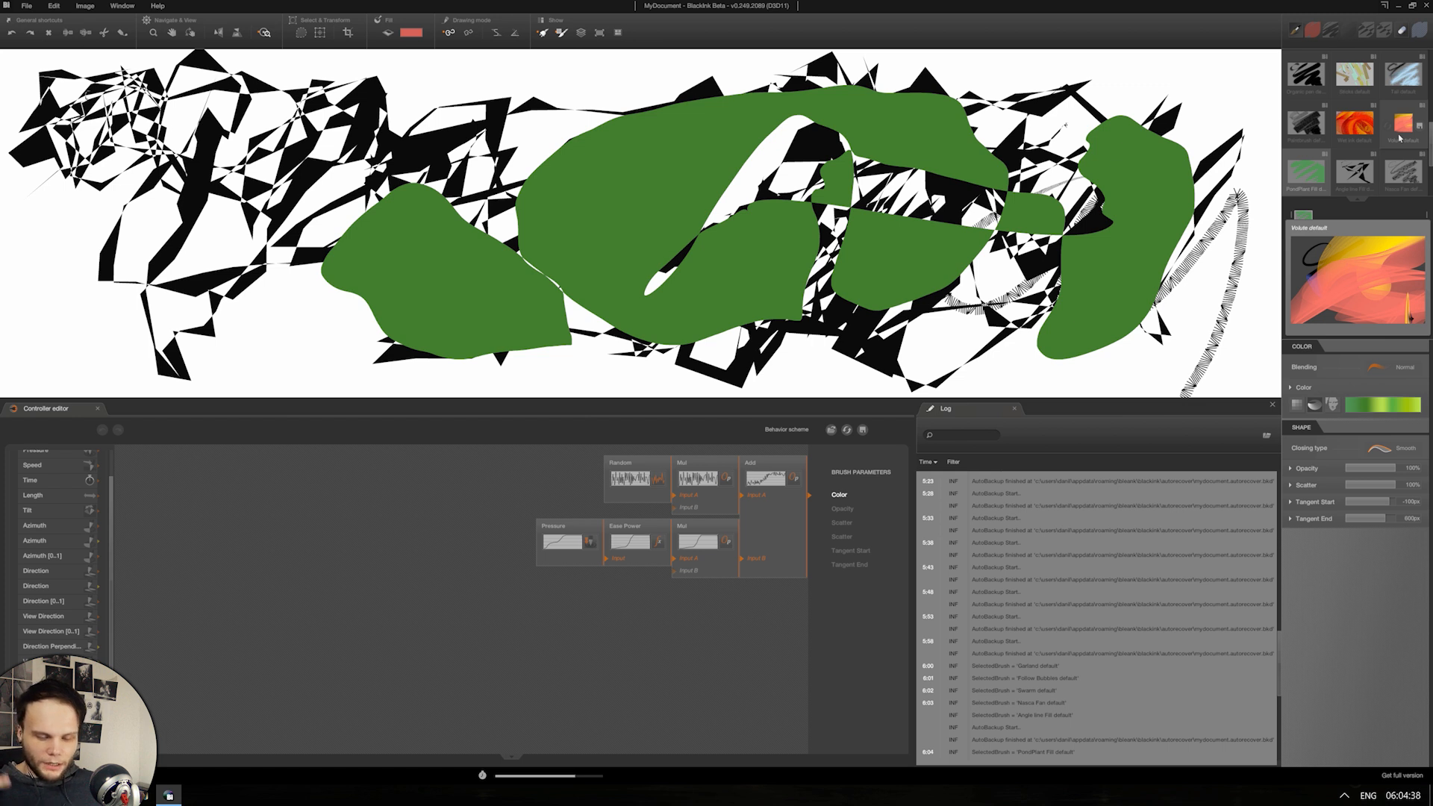
scroll(1430, 130, up, 2)
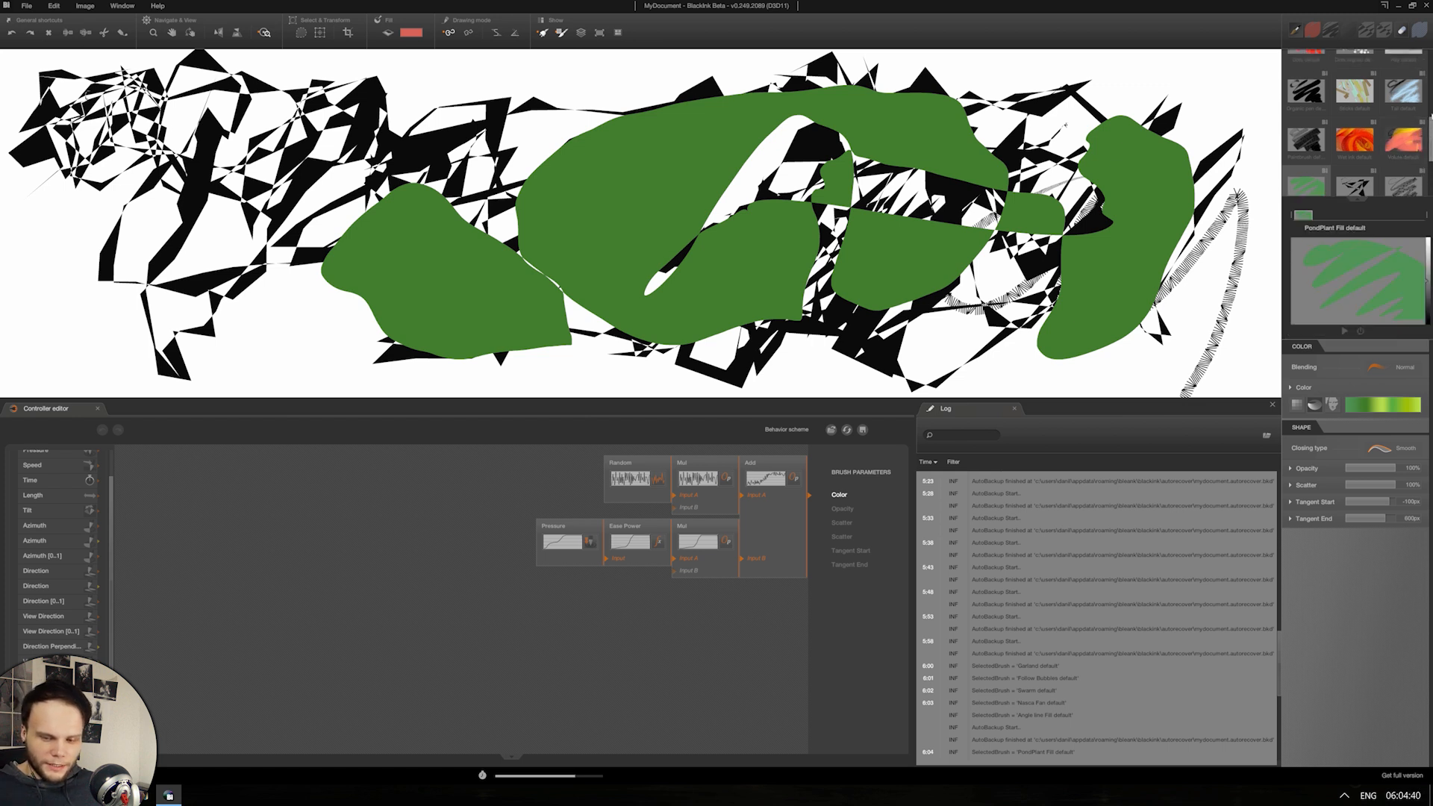